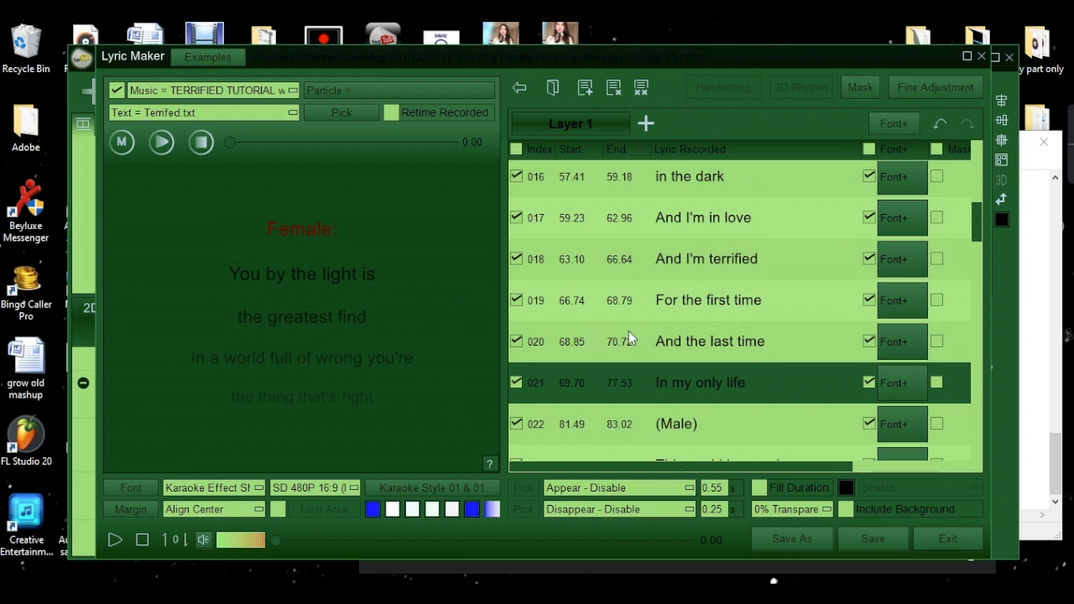
Uncheck the opening female verse lines 001 to 008, from "Female:" to "to the other side".
{"action": "scroll", "coordinate": [630, 338], "scroll_direction": "up", "scroll_amount": 10}
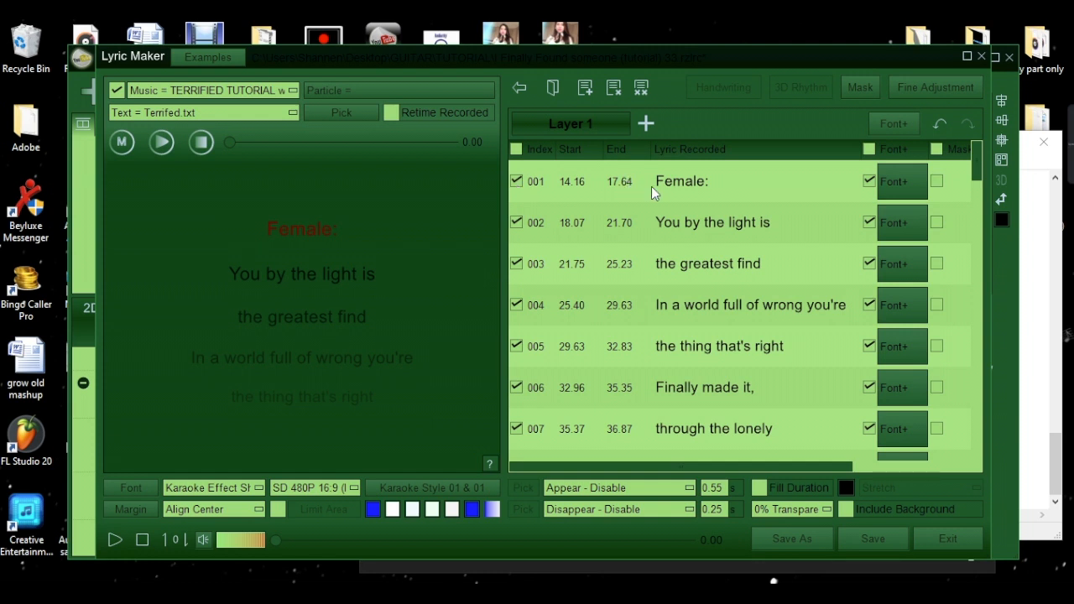
{"action": "left_click", "coordinate": [516, 182]}
{"action": "left_click", "coordinate": [517, 222]}
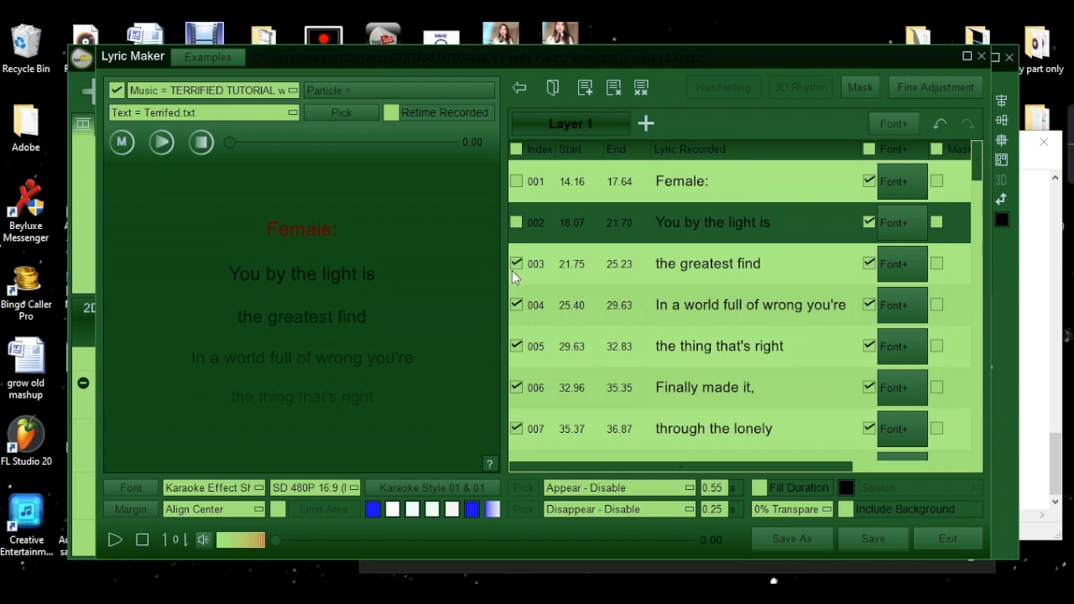
{"action": "left_click", "coordinate": [515, 264]}
{"action": "left_click", "coordinate": [515, 305]}
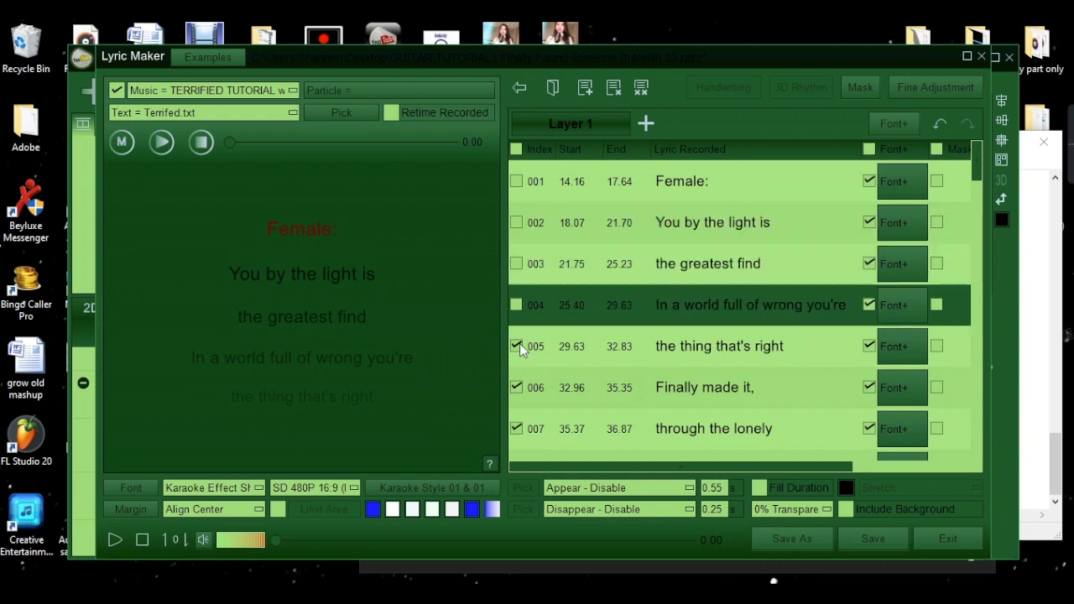
{"action": "left_click", "coordinate": [518, 345]}
{"action": "scroll", "coordinate": [526, 333], "scroll_direction": "down", "scroll_amount": 1}
{"action": "left_click", "coordinate": [515, 314]}
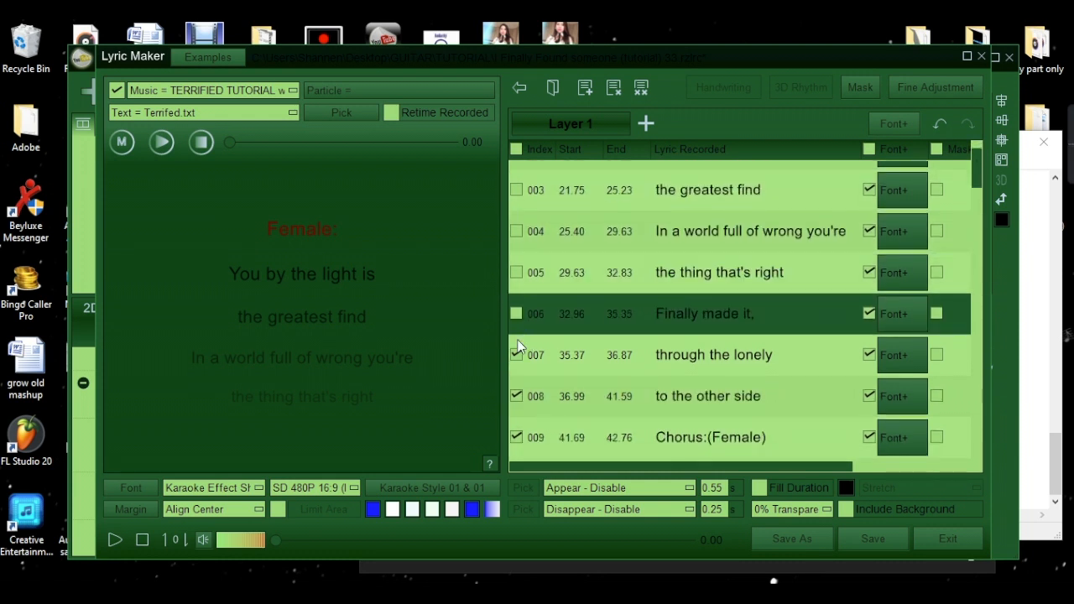
{"action": "left_click", "coordinate": [517, 355]}
{"action": "left_click", "coordinate": [516, 354]}
{"action": "scroll", "coordinate": [515, 356], "scroll_direction": "down", "scroll_amount": 1}
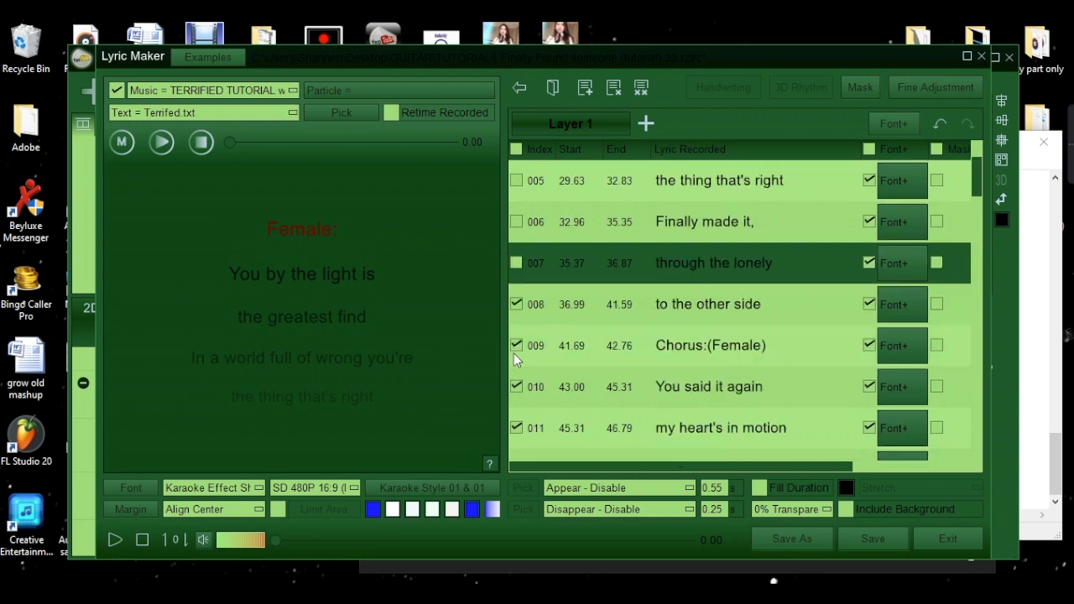
{"action": "left_click", "coordinate": [515, 304]}
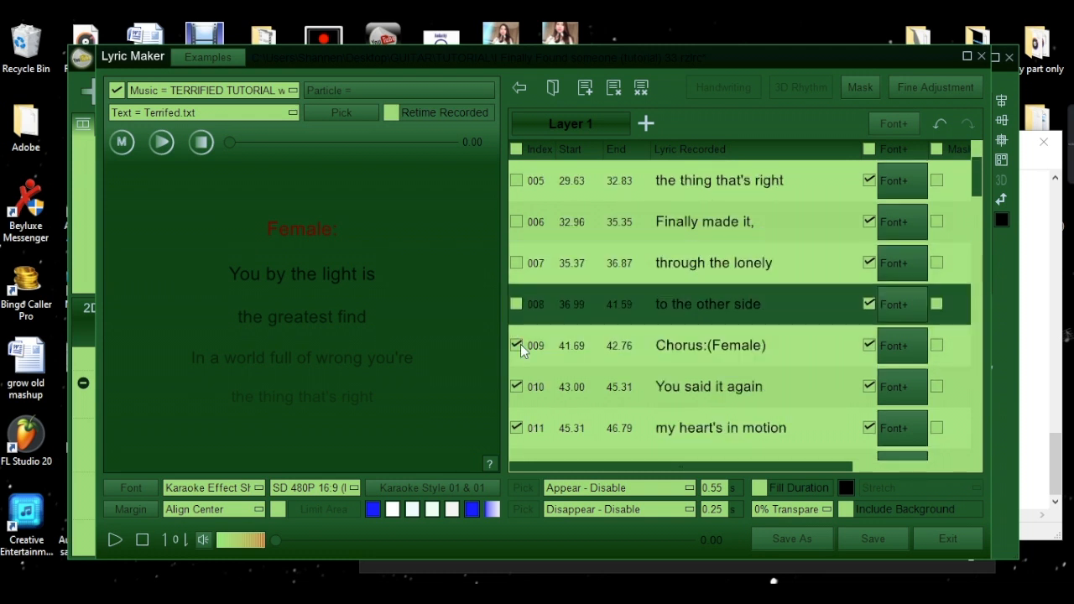
Uncheck the female chorus lines 009 to 016, from "Chorus:(Female)" to "in the dark".
{"action": "left_click", "coordinate": [520, 344]}
{"action": "scroll", "coordinate": [520, 344], "scroll_direction": "down", "scroll_amount": 1}
{"action": "left_click", "coordinate": [517, 325]}
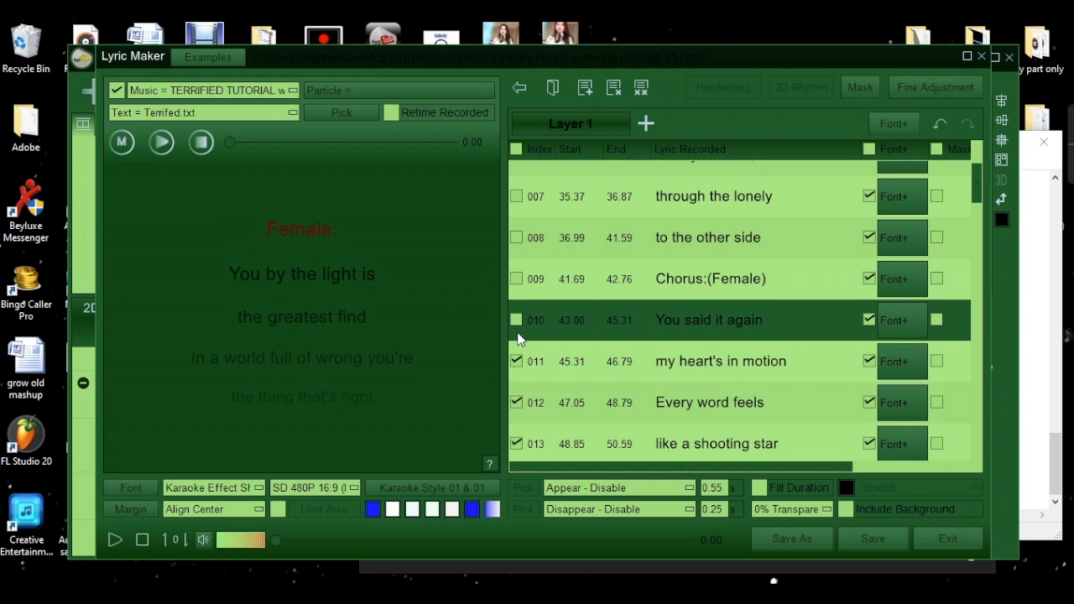
{"action": "left_click", "coordinate": [517, 362]}
{"action": "scroll", "coordinate": [516, 377], "scroll_direction": "down", "scroll_amount": 1}
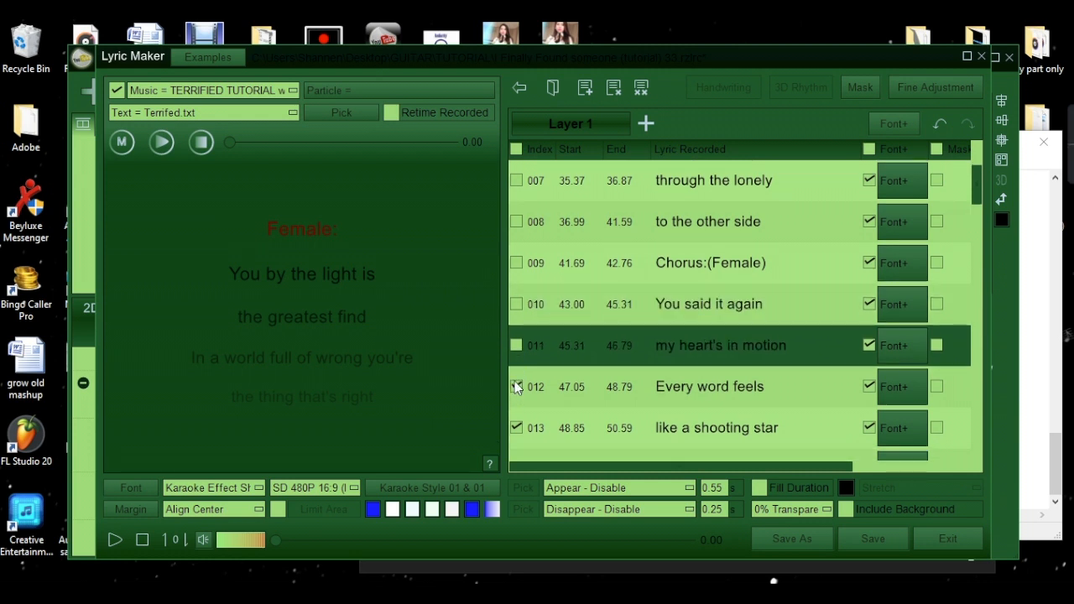
{"action": "left_click", "coordinate": [515, 385]}
{"action": "scroll", "coordinate": [515, 377], "scroll_direction": "down", "scroll_amount": 3}
{"action": "left_click", "coordinate": [517, 250]}
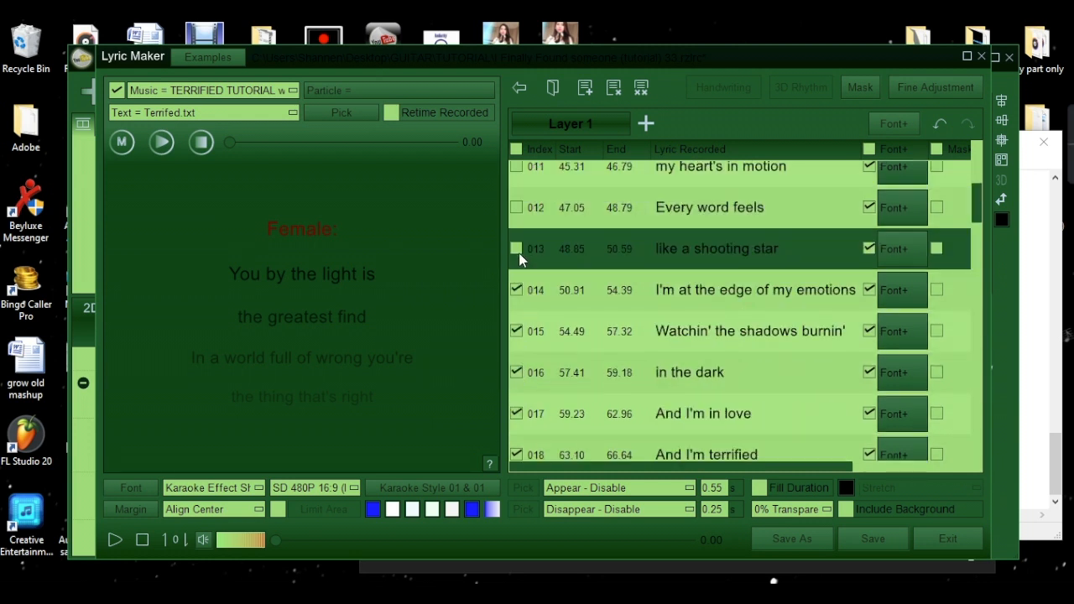
{"action": "left_click", "coordinate": [520, 289]}
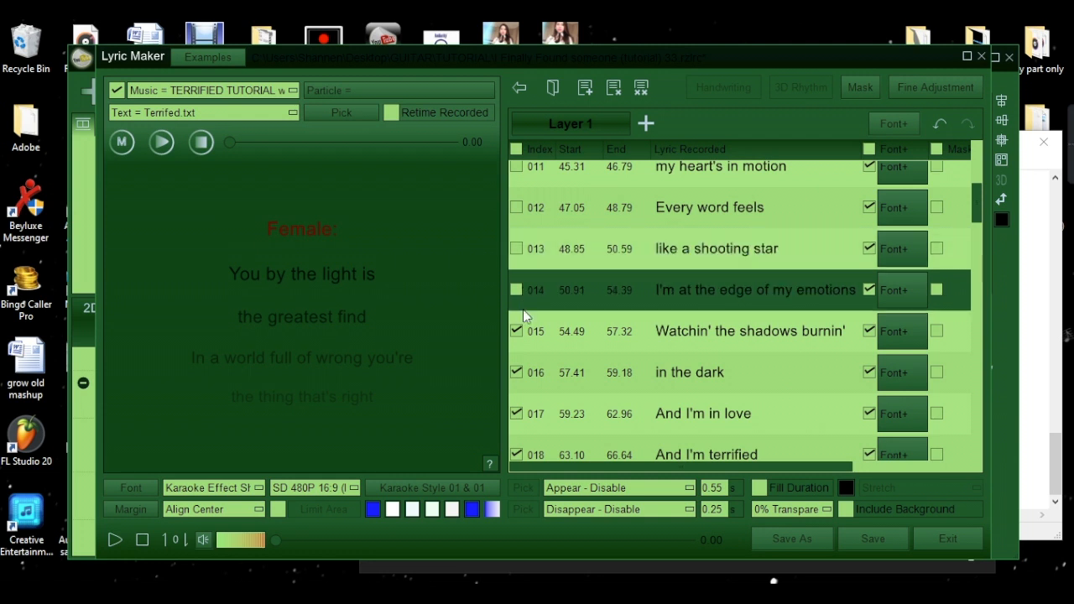
{"action": "left_click", "coordinate": [520, 328]}
{"action": "scroll", "coordinate": [519, 326], "scroll_direction": "down", "scroll_amount": 2}
{"action": "left_click", "coordinate": [519, 323]}
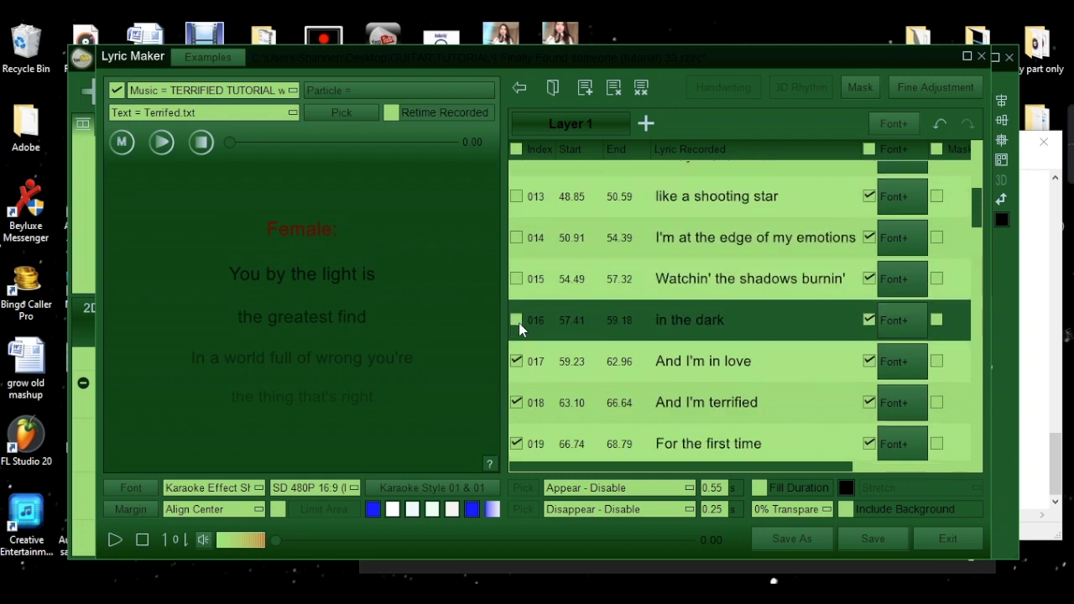
Uncheck lines 017 to 020, from "And I'm in love" to "And the last time", and select line 021.
{"action": "scroll", "coordinate": [518, 322], "scroll_direction": "down", "scroll_amount": 2}
{"action": "scroll", "coordinate": [518, 322], "scroll_direction": "down", "scroll_amount": 1}
{"action": "left_click", "coordinate": [514, 253]}
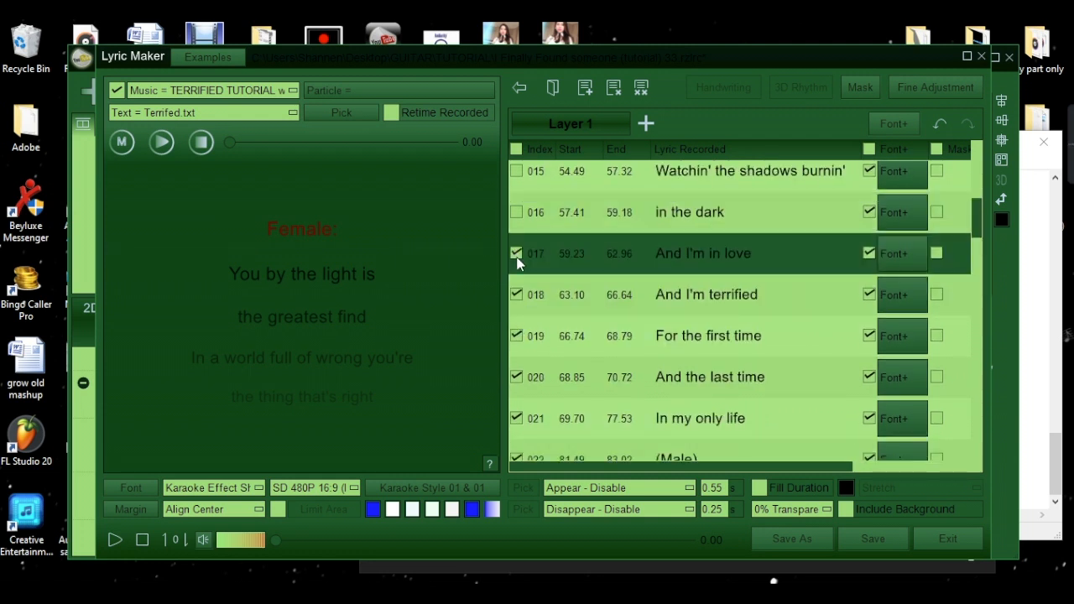
{"action": "left_click", "coordinate": [521, 292]}
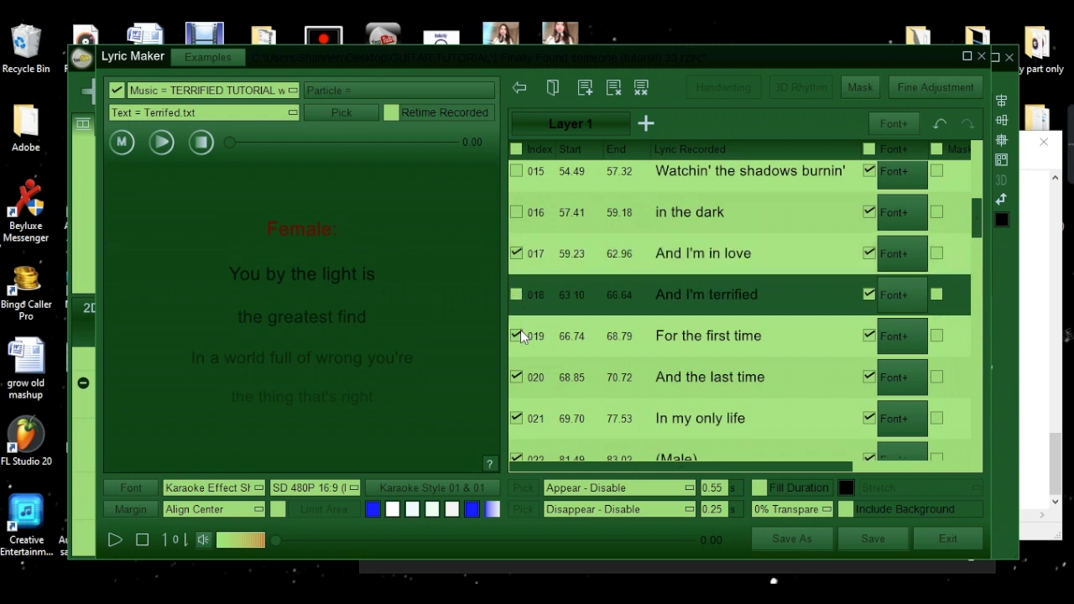
{"action": "left_click", "coordinate": [520, 329]}
{"action": "left_click", "coordinate": [520, 254]}
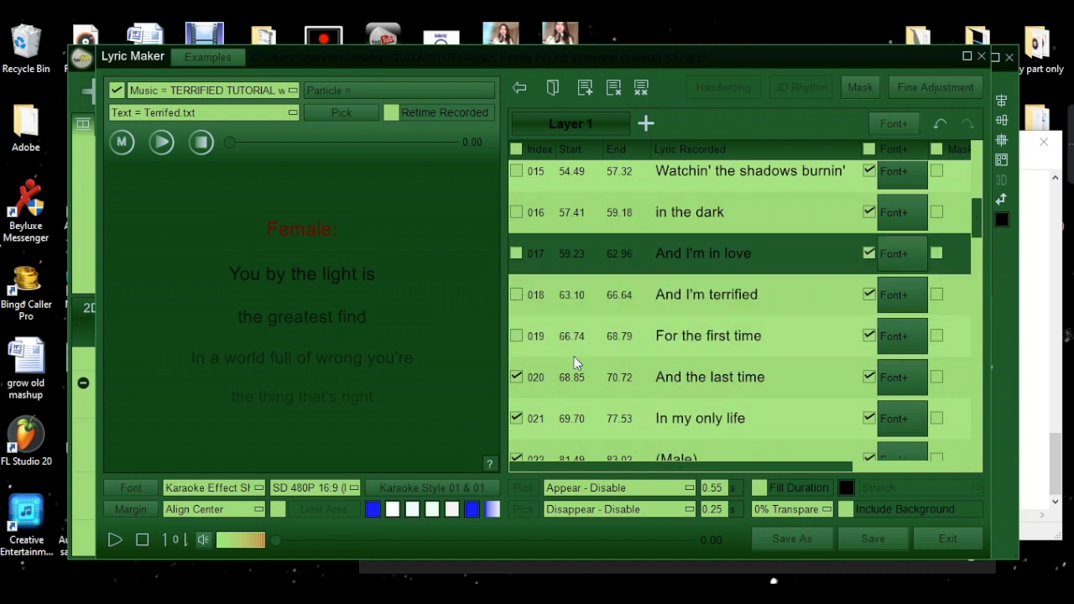
{"action": "scroll", "coordinate": [576, 360], "scroll_direction": "down", "scroll_amount": 3}
{"action": "scroll", "coordinate": [516, 202], "scroll_direction": "up", "scroll_amount": 2}
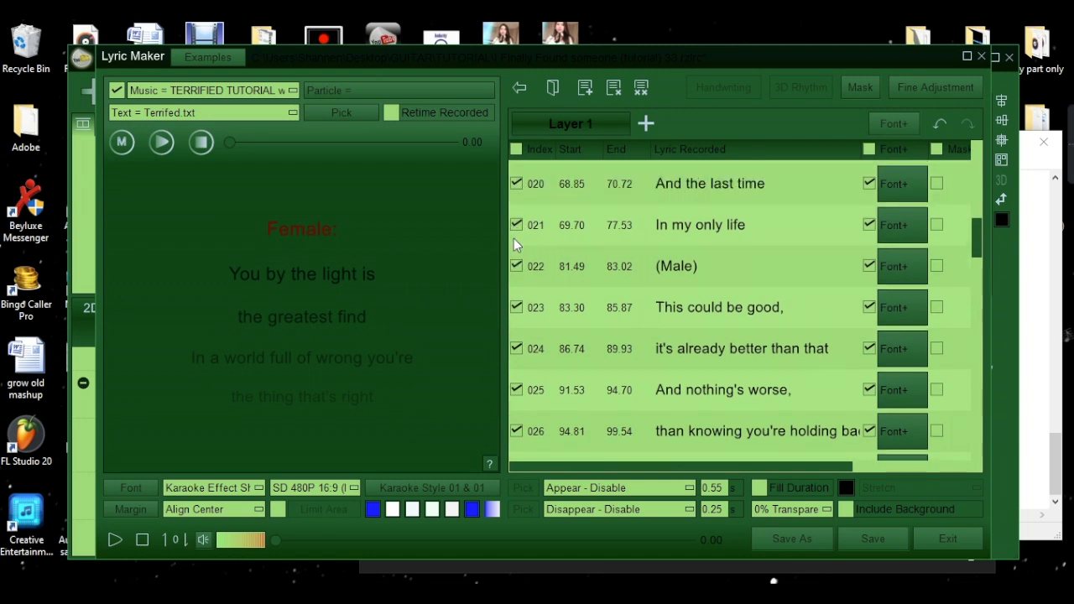
{"action": "left_click", "coordinate": [516, 202]}
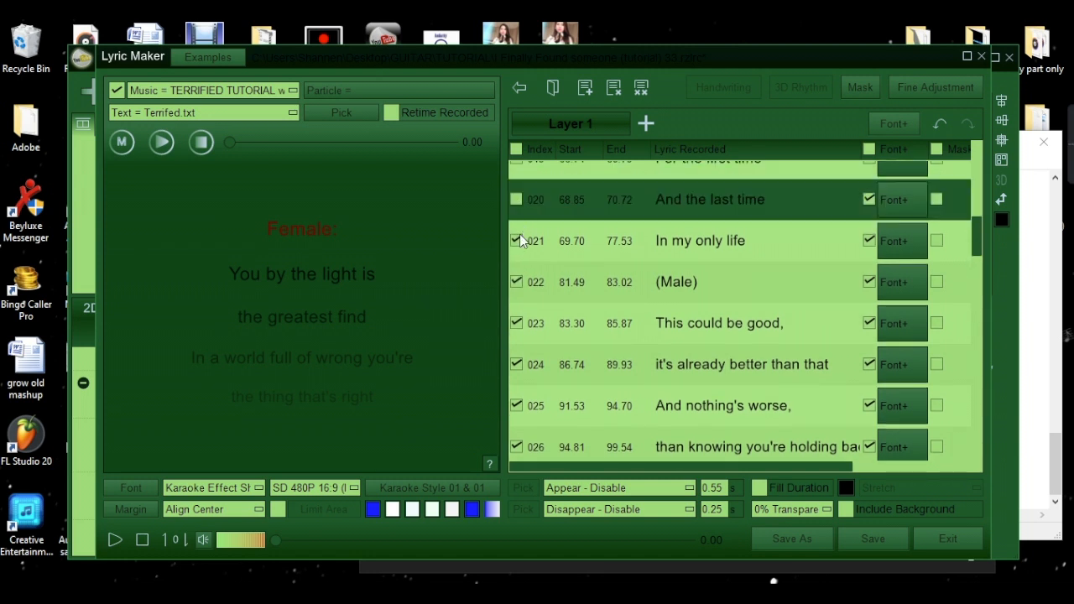
{"action": "left_click", "coordinate": [520, 241]}
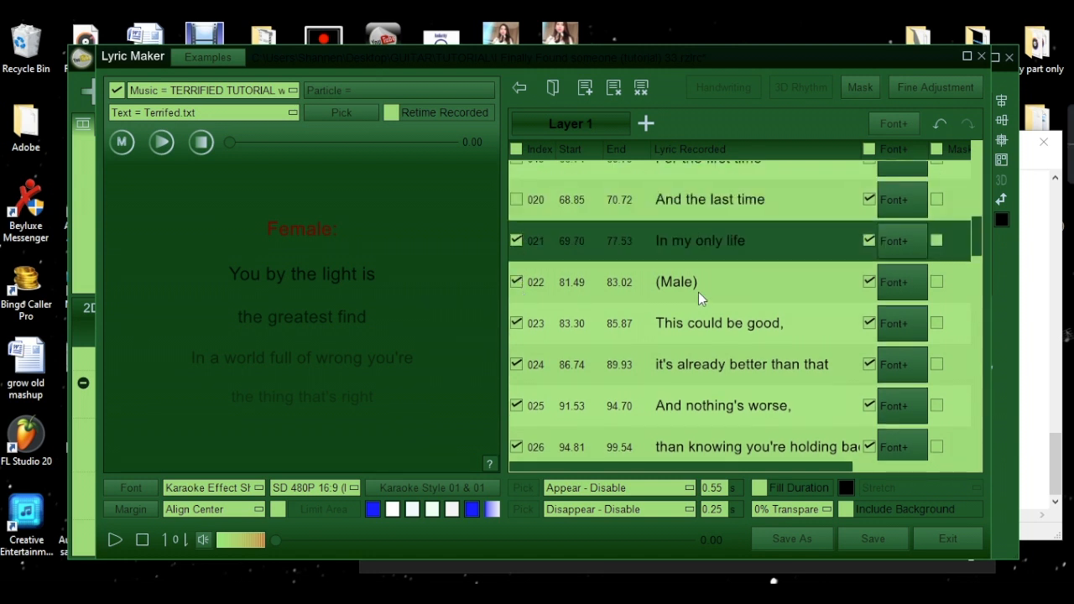
Uncheck the "(Female)" line 056 and select line 057, "(you said it again..)".
{"action": "scroll", "coordinate": [696, 319], "scroll_direction": "down", "scroll_amount": 4}
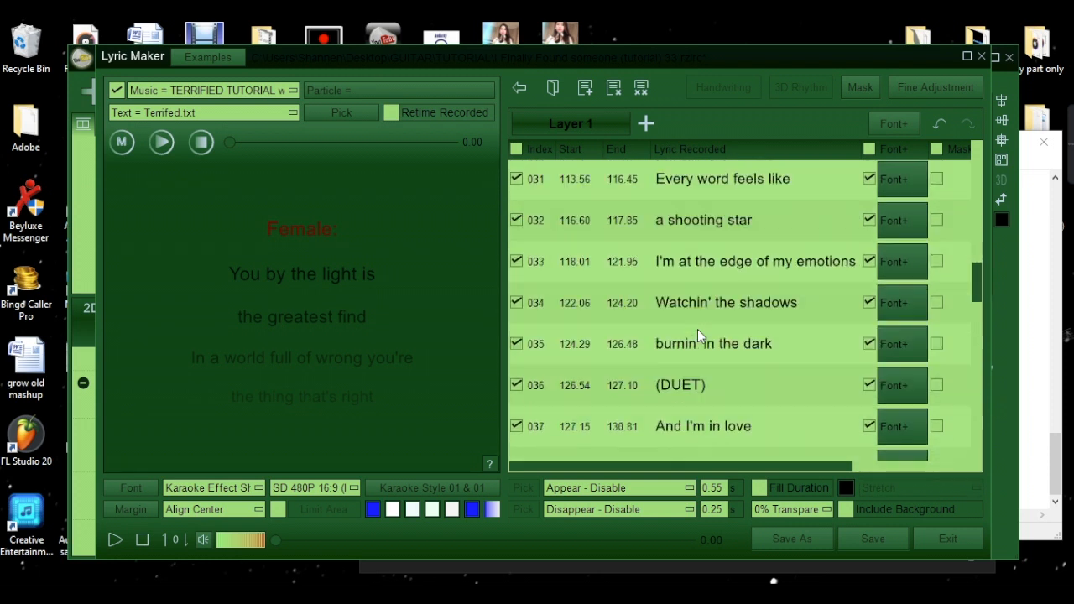
{"action": "scroll", "coordinate": [697, 328], "scroll_direction": "down", "scroll_amount": 1}
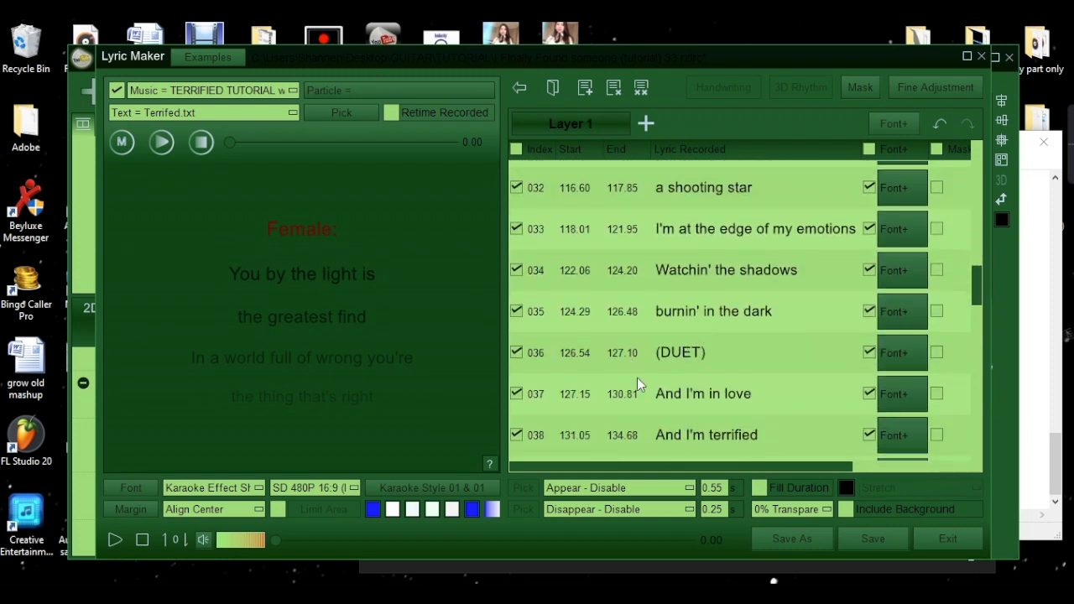
{"action": "scroll", "coordinate": [718, 361], "scroll_direction": "down", "scroll_amount": 3}
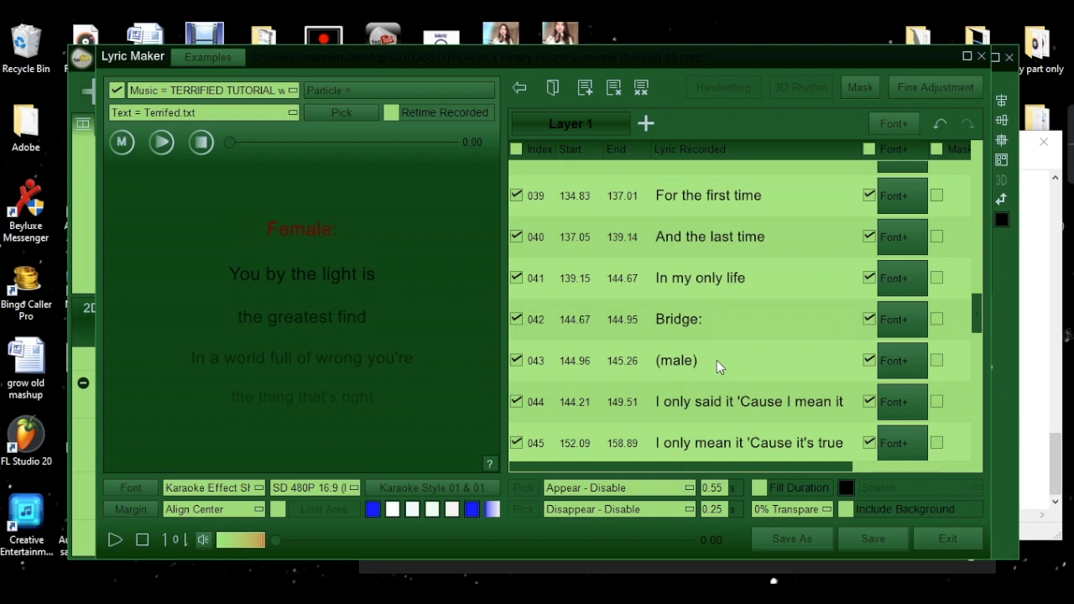
{"action": "scroll", "coordinate": [717, 360], "scroll_direction": "down", "scroll_amount": 3}
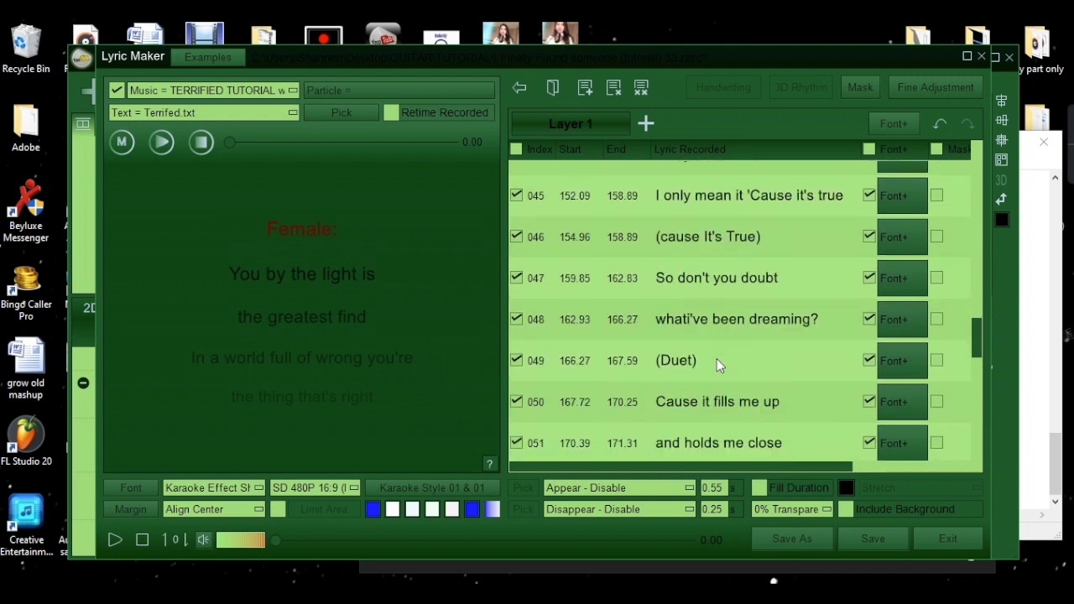
{"action": "scroll", "coordinate": [716, 358], "scroll_direction": "down", "scroll_amount": 4}
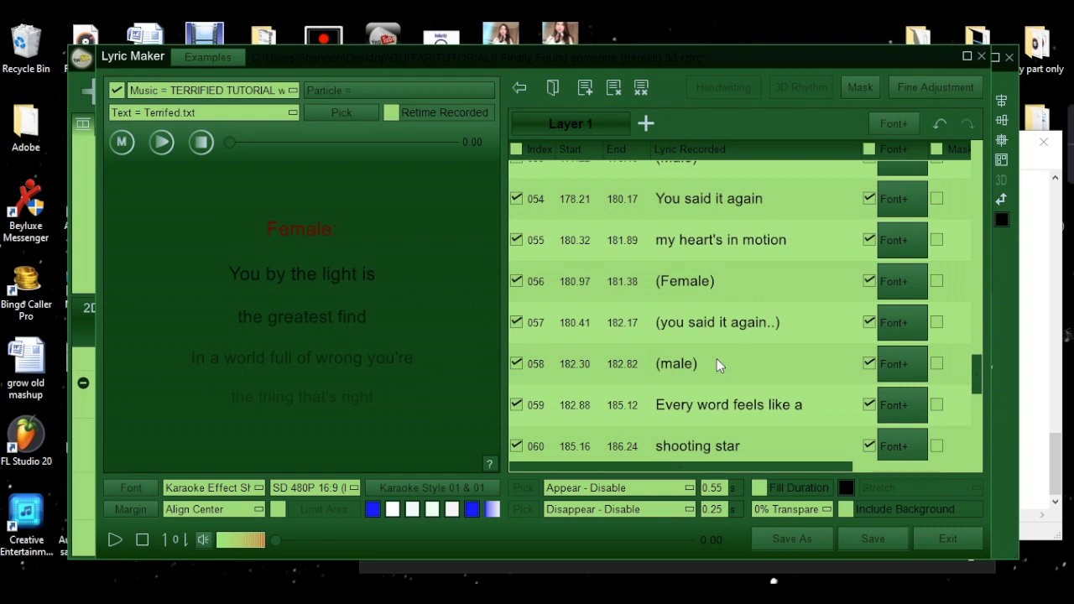
{"action": "left_click", "coordinate": [517, 282]}
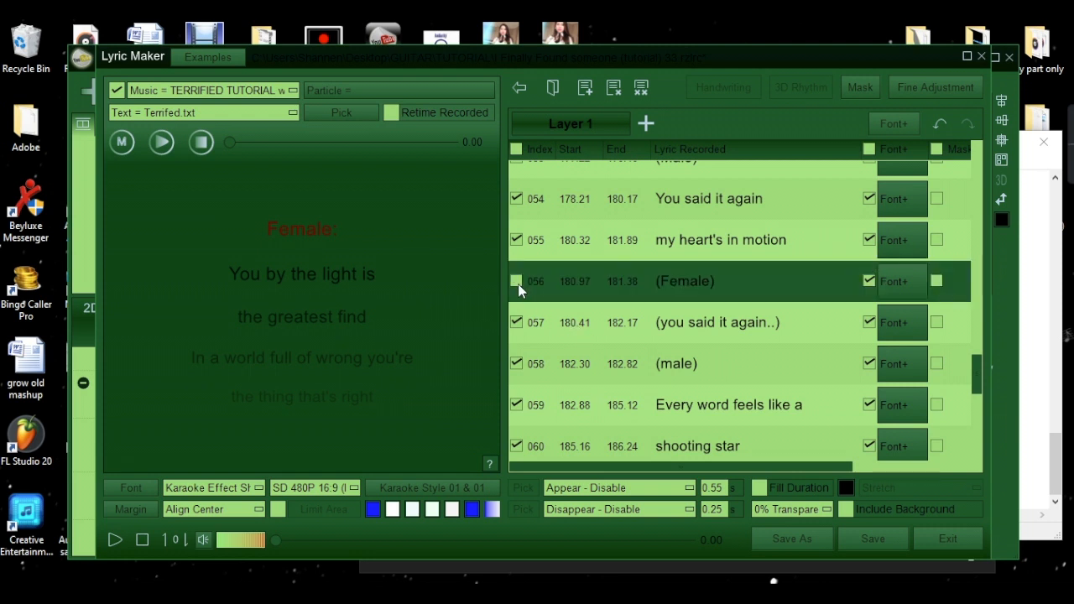
{"action": "left_click", "coordinate": [517, 322]}
{"action": "scroll", "coordinate": [525, 331], "scroll_direction": "down", "scroll_amount": 2}
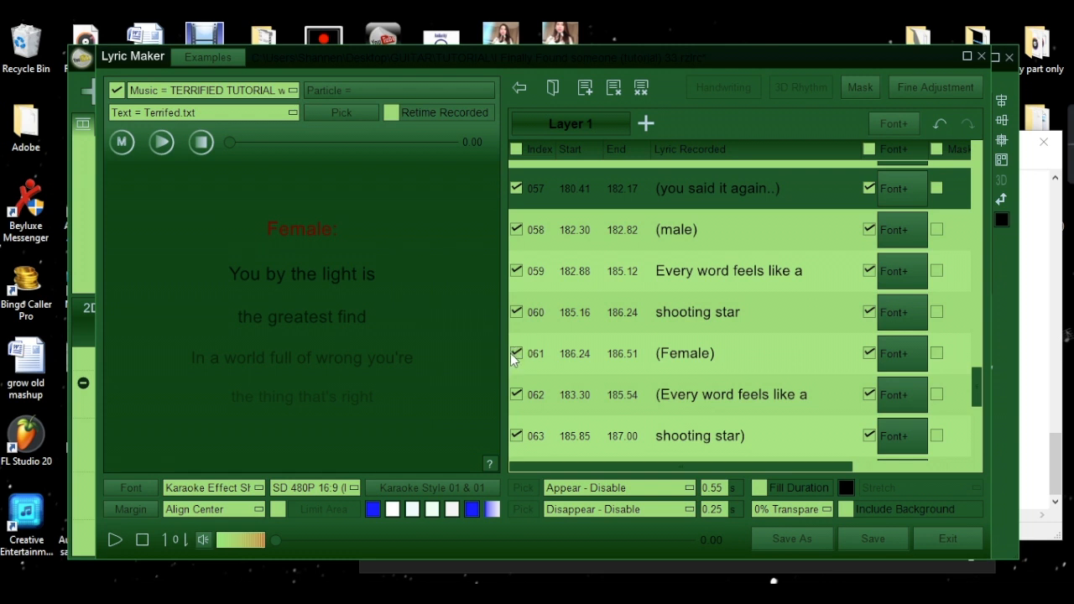
Uncheck the female echo lines 061 to 063, from "(Female)" to "shooting star)".
{"action": "left_click", "coordinate": [516, 353]}
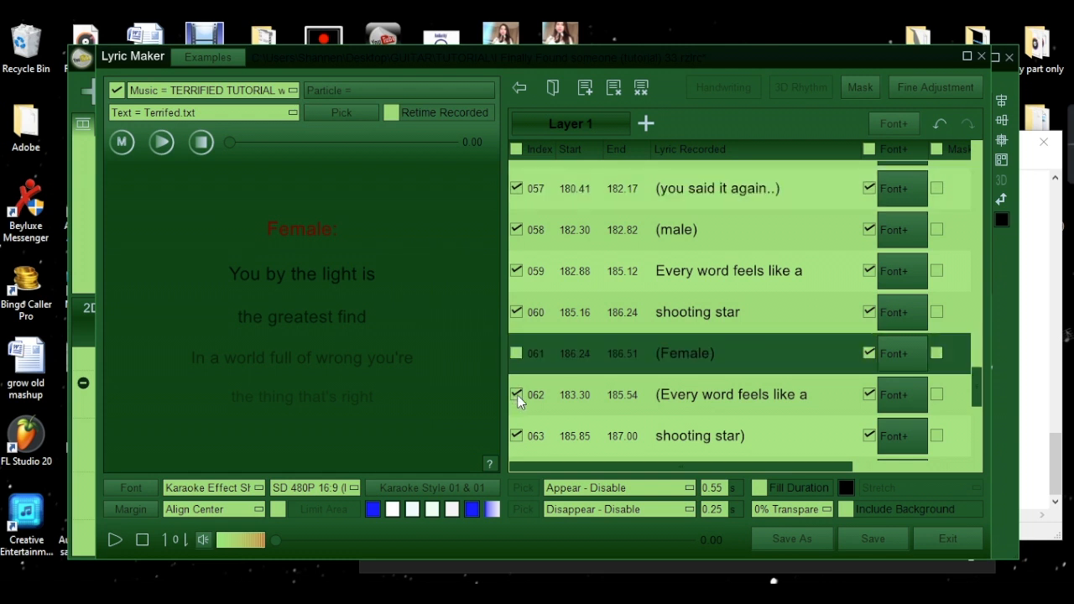
{"action": "left_click", "coordinate": [516, 394]}
{"action": "scroll", "coordinate": [517, 395], "scroll_direction": "down", "scroll_amount": 1}
{"action": "left_click", "coordinate": [516, 378]}
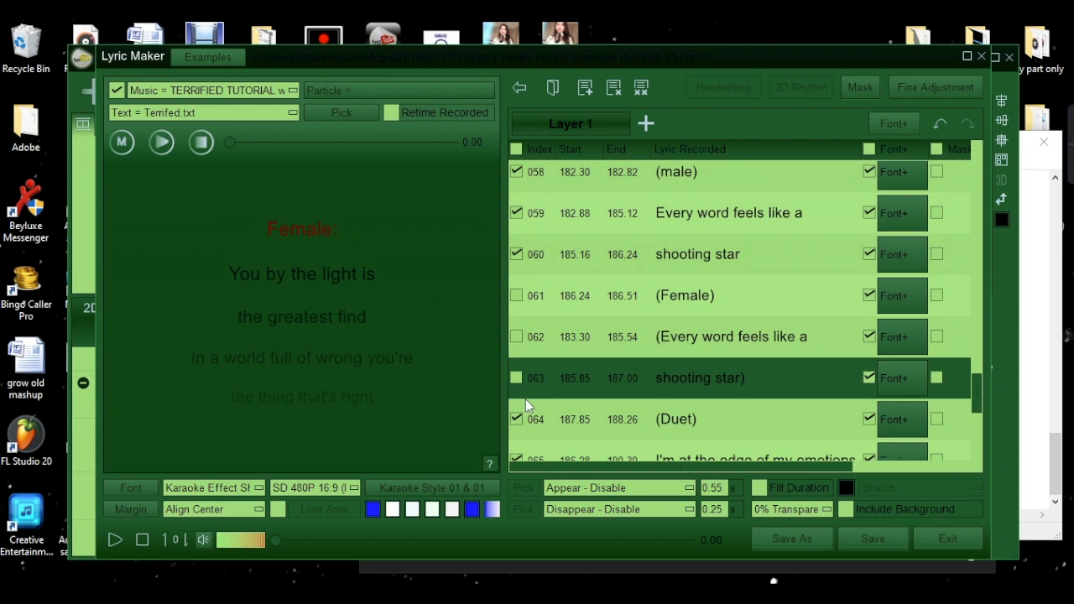
Review the remaining lyrics through line 075, and open the font list for all unchecked lines.
{"action": "scroll", "coordinate": [524, 396], "scroll_direction": "down", "scroll_amount": 3}
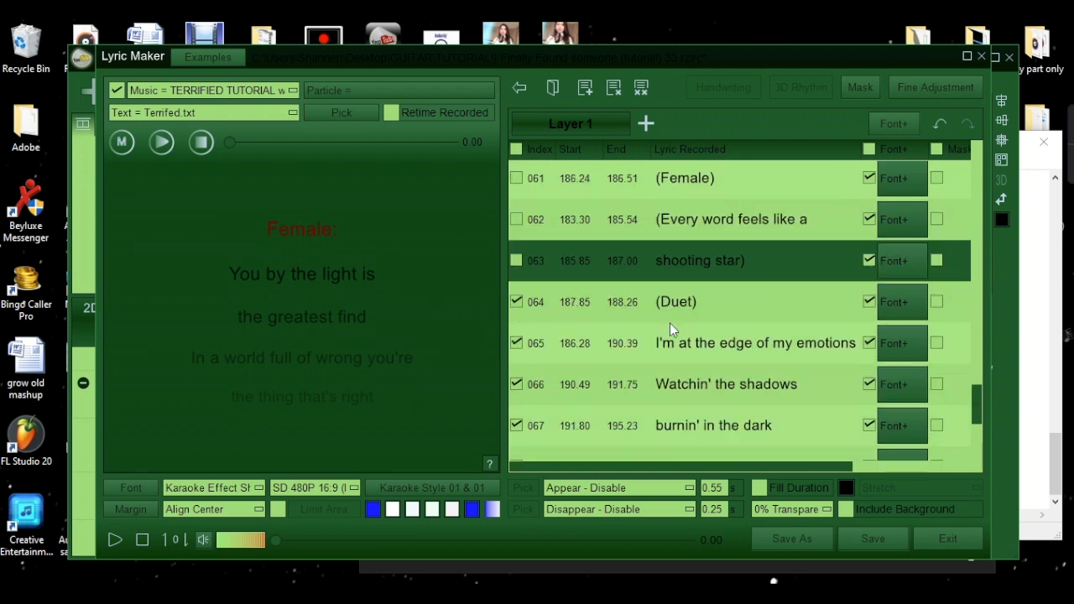
{"action": "scroll", "coordinate": [669, 323], "scroll_direction": "down", "scroll_amount": 5}
{"action": "scroll", "coordinate": [673, 398], "scroll_direction": "down", "scroll_amount": 4}
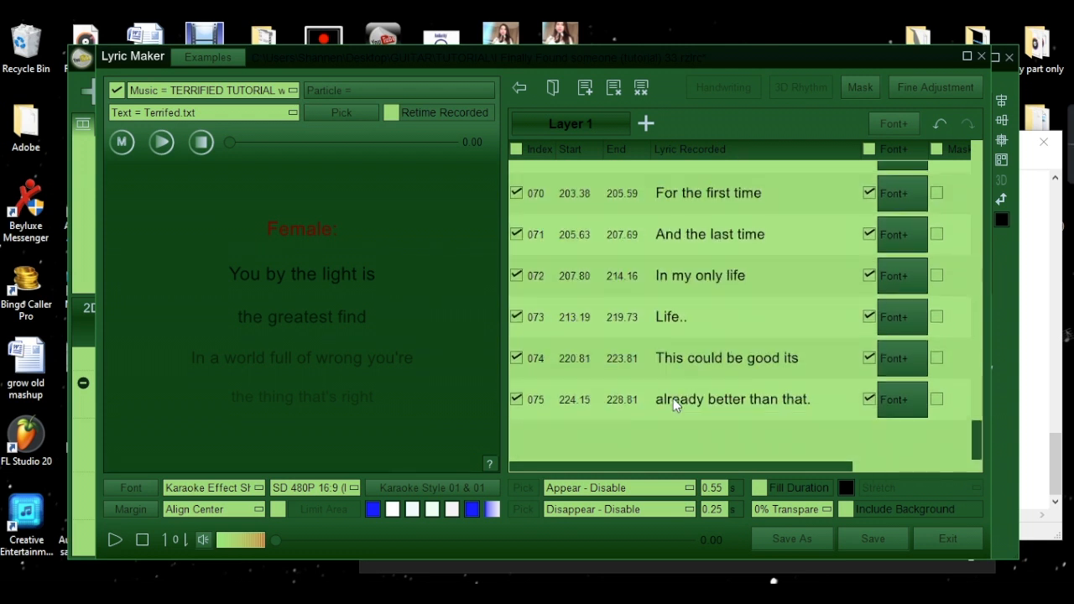
{"action": "scroll", "coordinate": [724, 338], "scroll_direction": "up", "scroll_amount": 20}
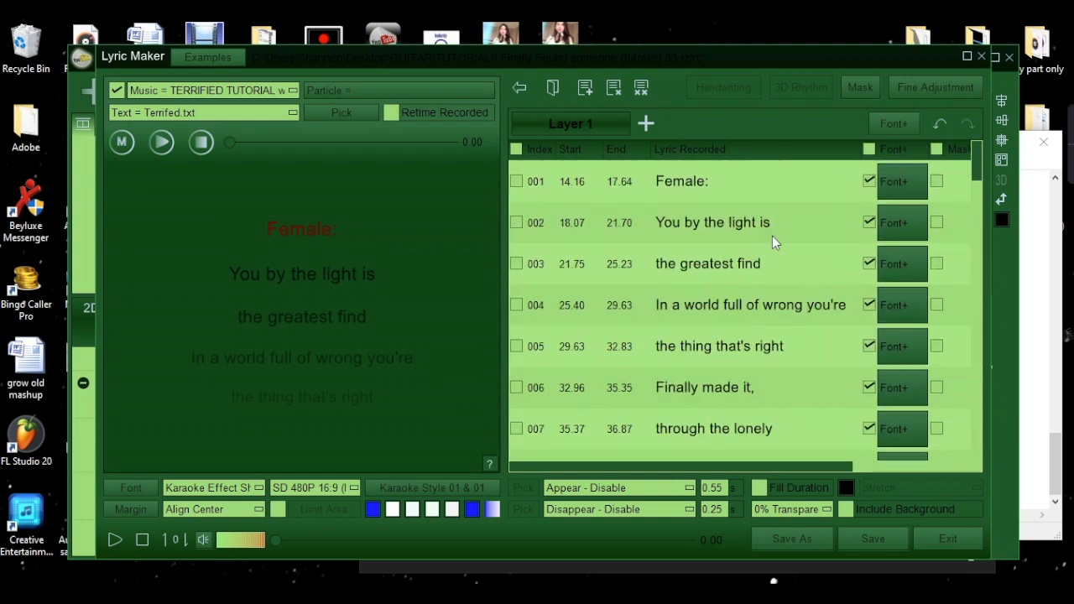
{"action": "left_click", "coordinate": [898, 127]}
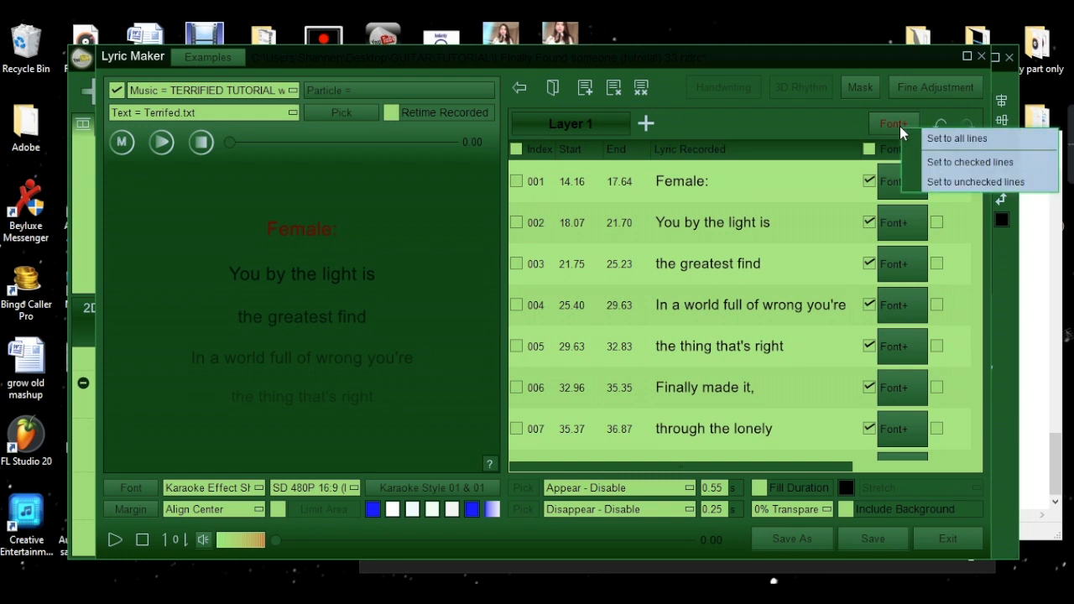
{"action": "left_click", "coordinate": [1011, 191]}
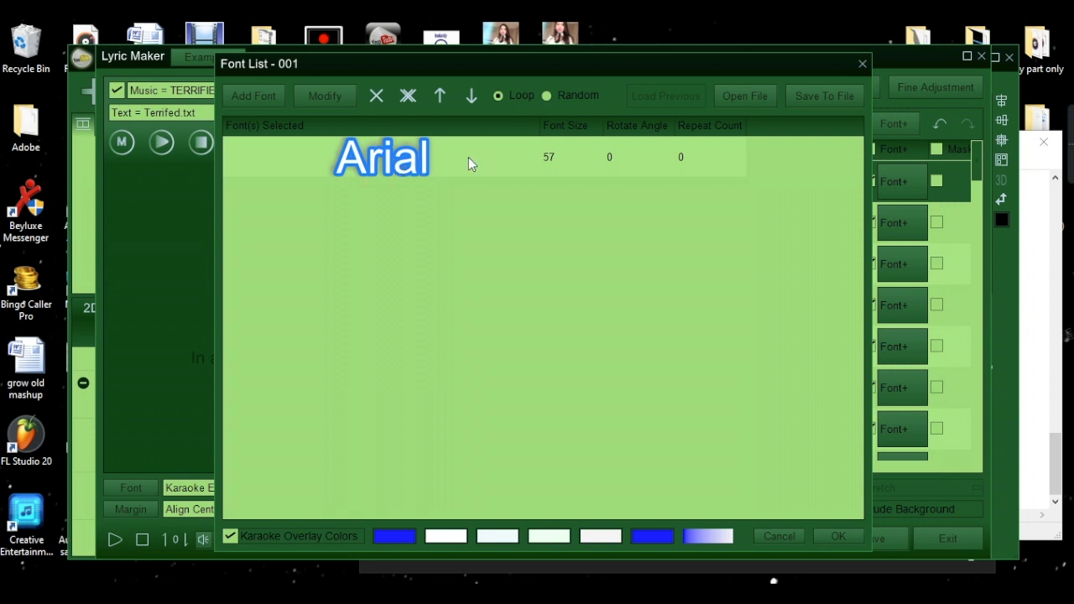
Modify the Arial font of the female lines to use a magenta outline color (255, 0, 255).
{"action": "left_click", "coordinate": [304, 165]}
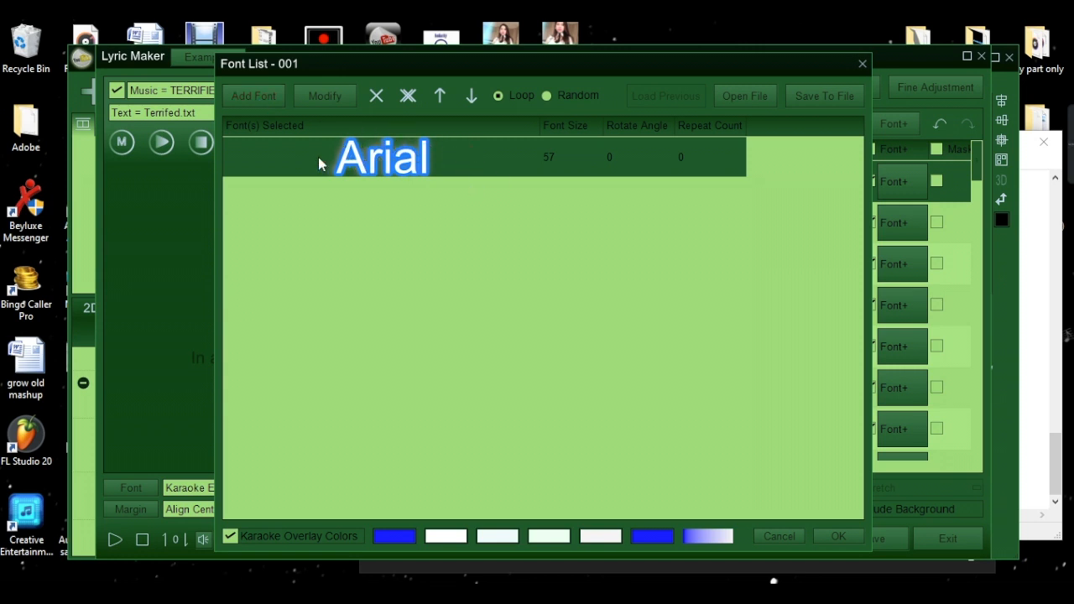
{"action": "left_click", "coordinate": [318, 97]}
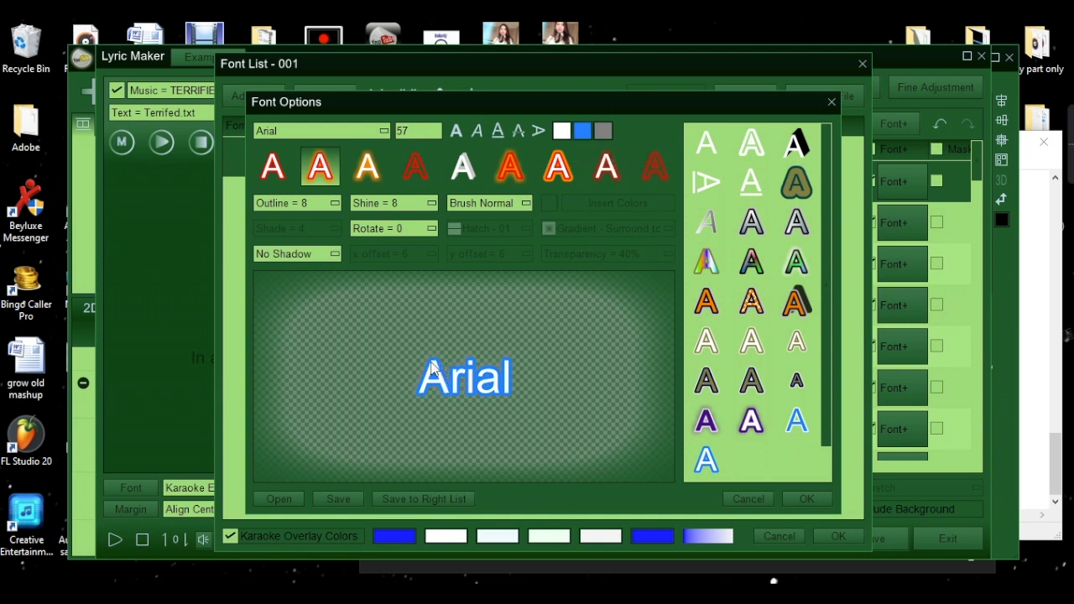
{"action": "left_click", "coordinate": [581, 135]}
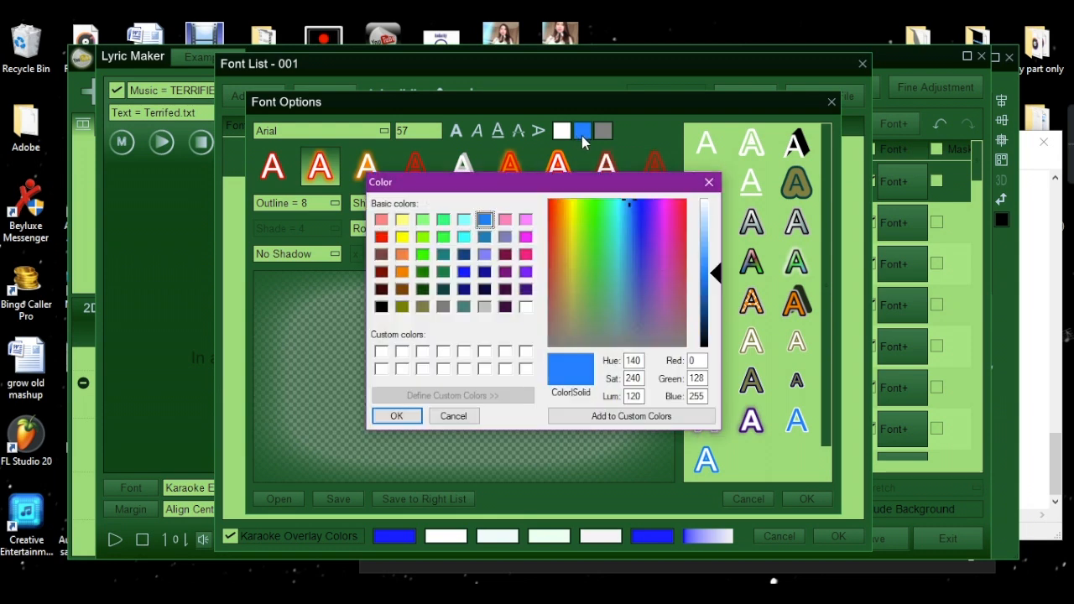
{"action": "left_click", "coordinate": [526, 238]}
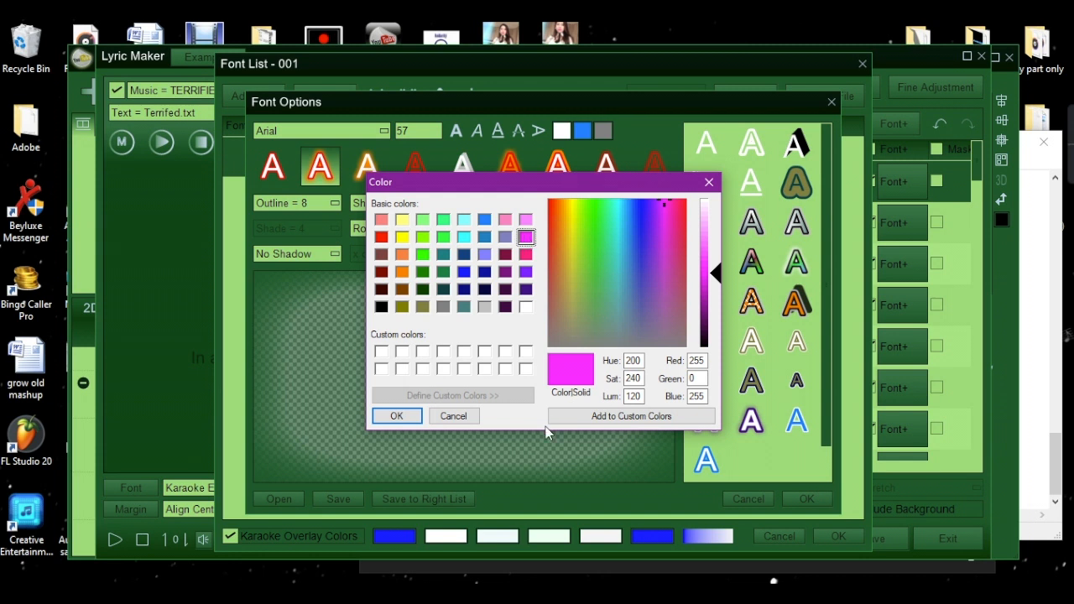
{"action": "left_click", "coordinate": [396, 416]}
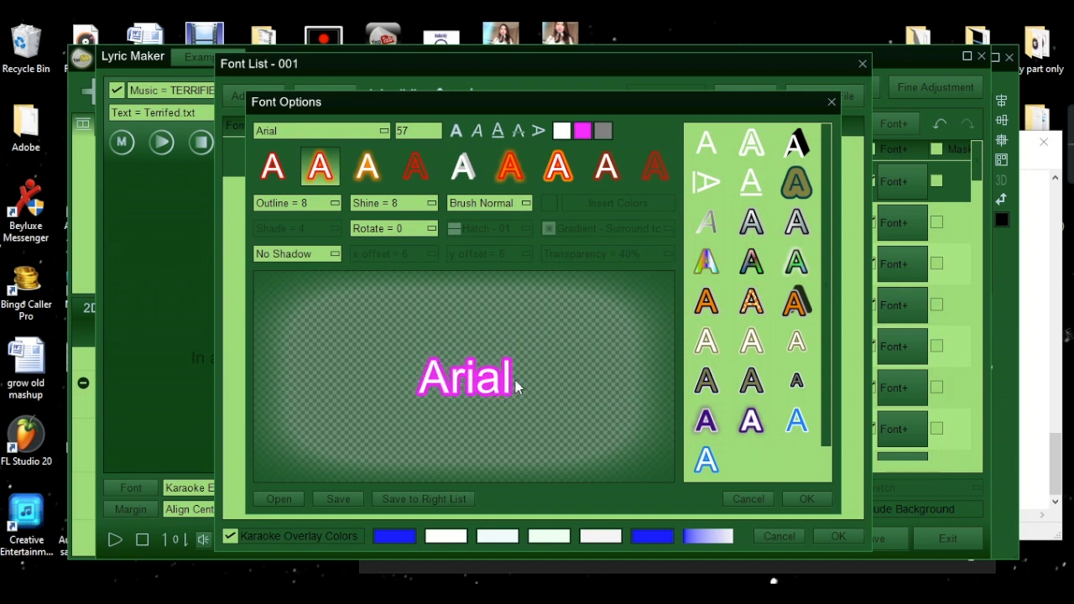
{"action": "left_click", "coordinate": [797, 499]}
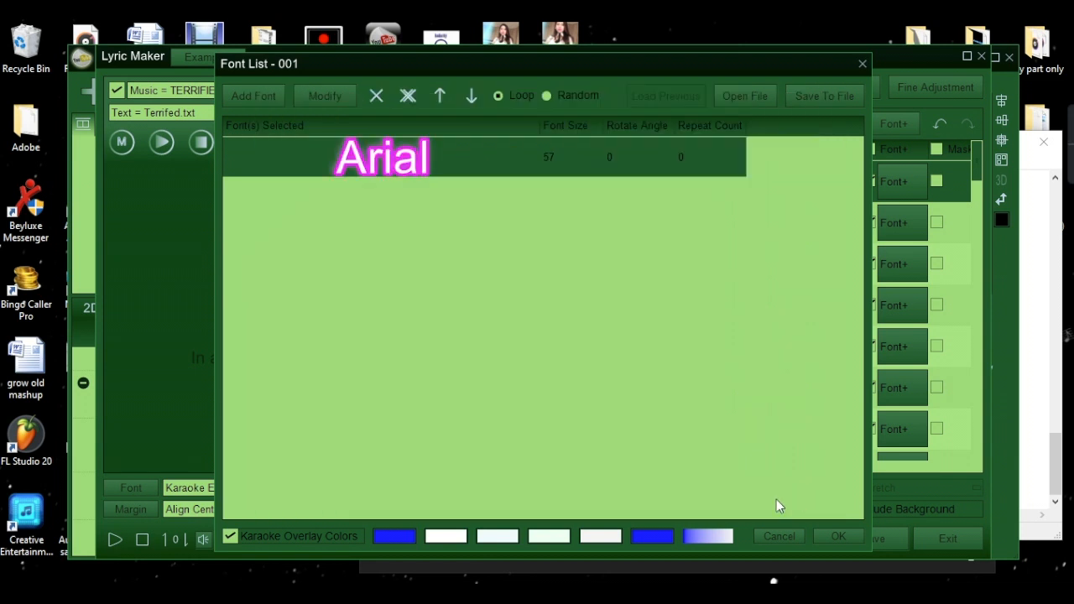
Set the first karaoke overlay color to a solid red fill (255, 0, 0).
{"action": "left_click", "coordinate": [405, 538]}
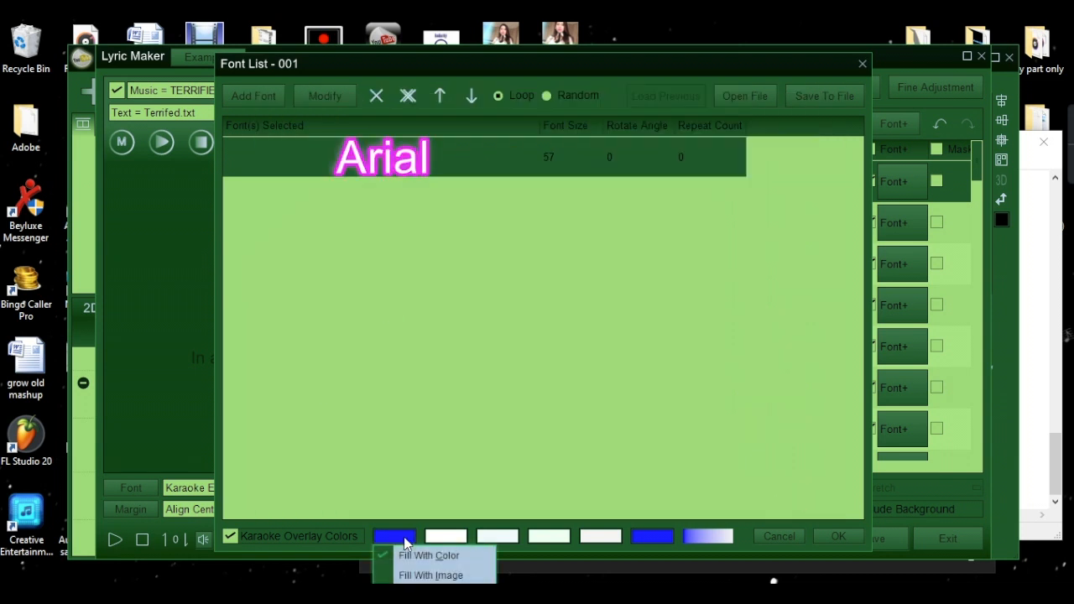
{"action": "left_click", "coordinate": [426, 556]}
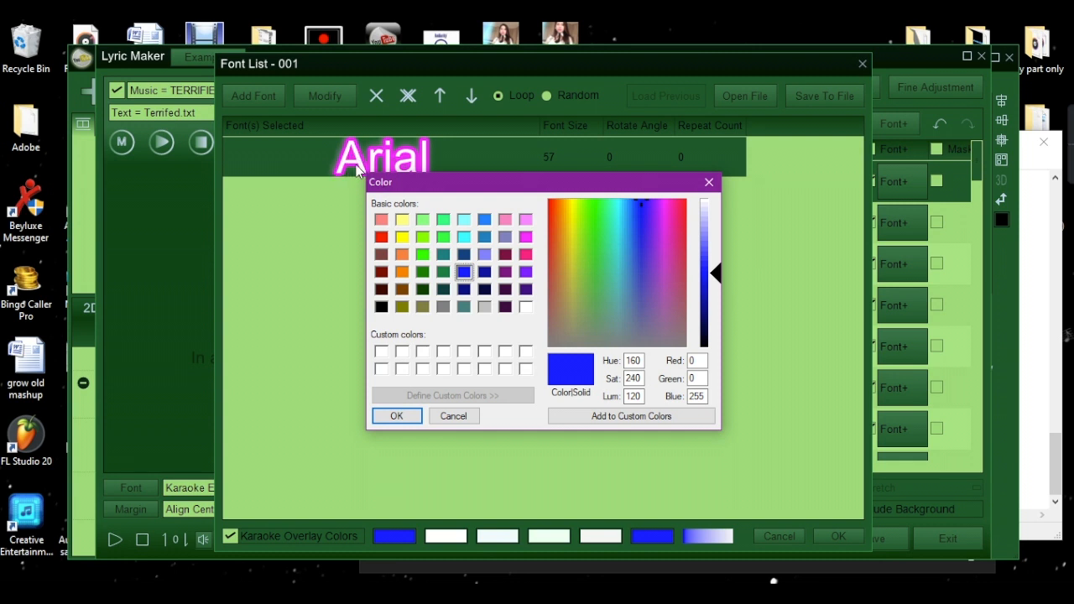
{"action": "left_click", "coordinate": [382, 237]}
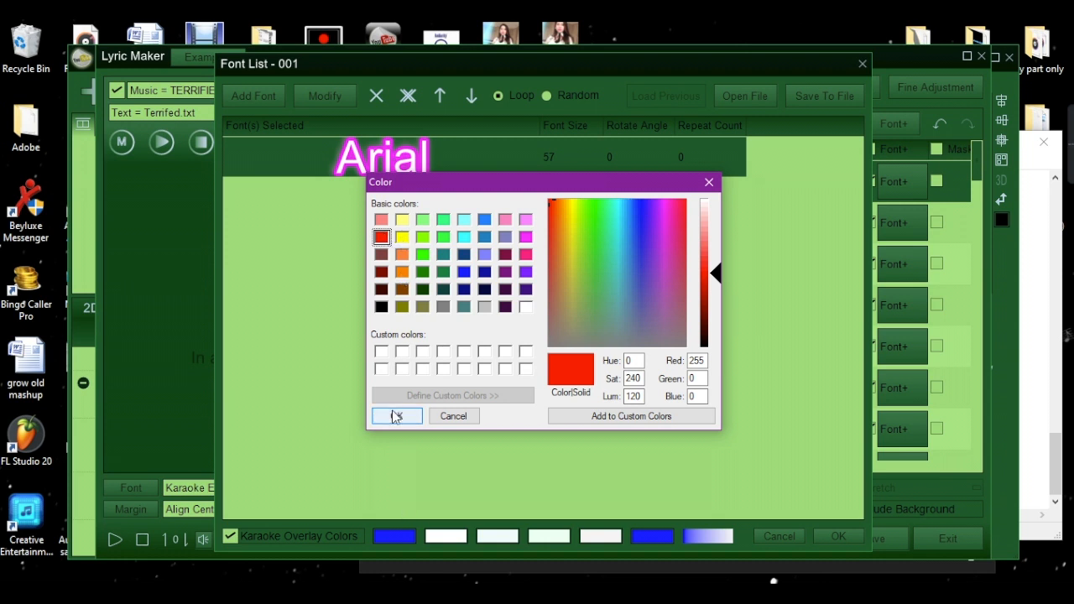
{"action": "left_click", "coordinate": [395, 416]}
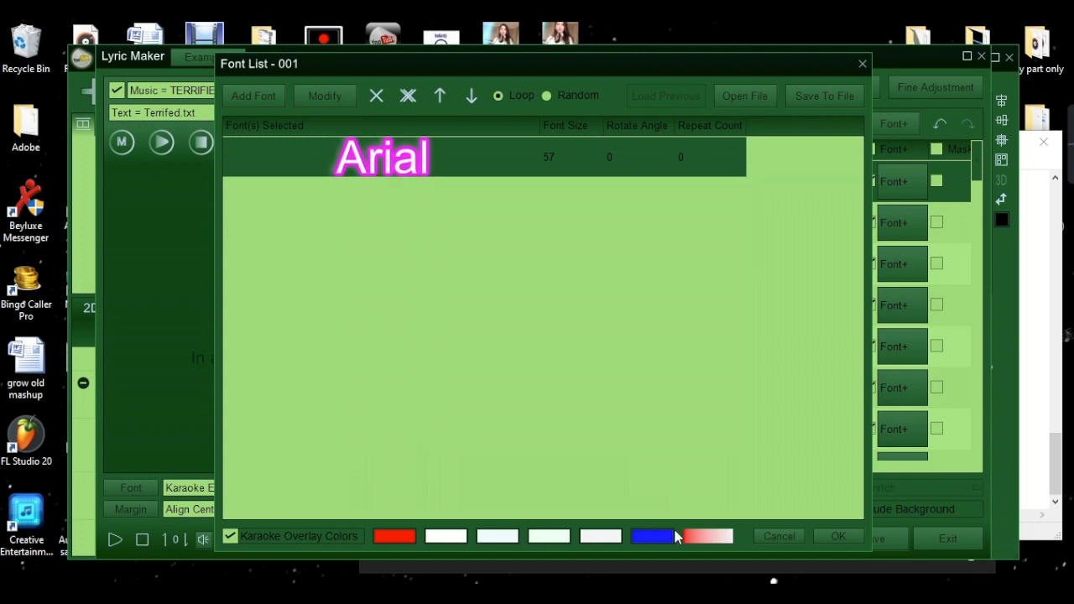
Set the remaining blue karaoke overlay color to red (255, 0, 0) and apply the font list.
{"action": "left_click", "coordinate": [653, 537]}
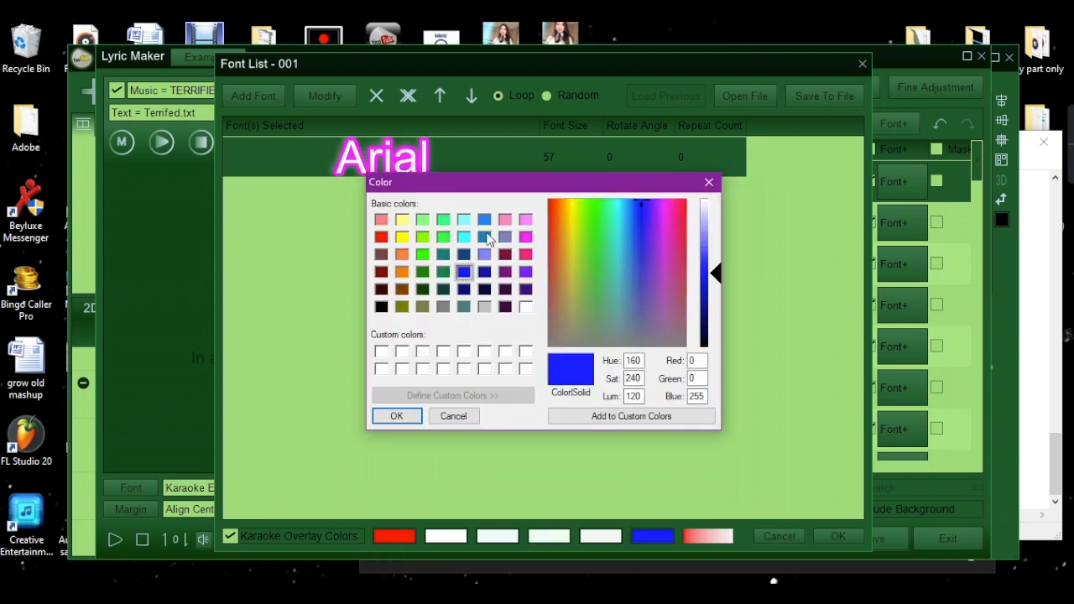
{"action": "left_click", "coordinate": [384, 239]}
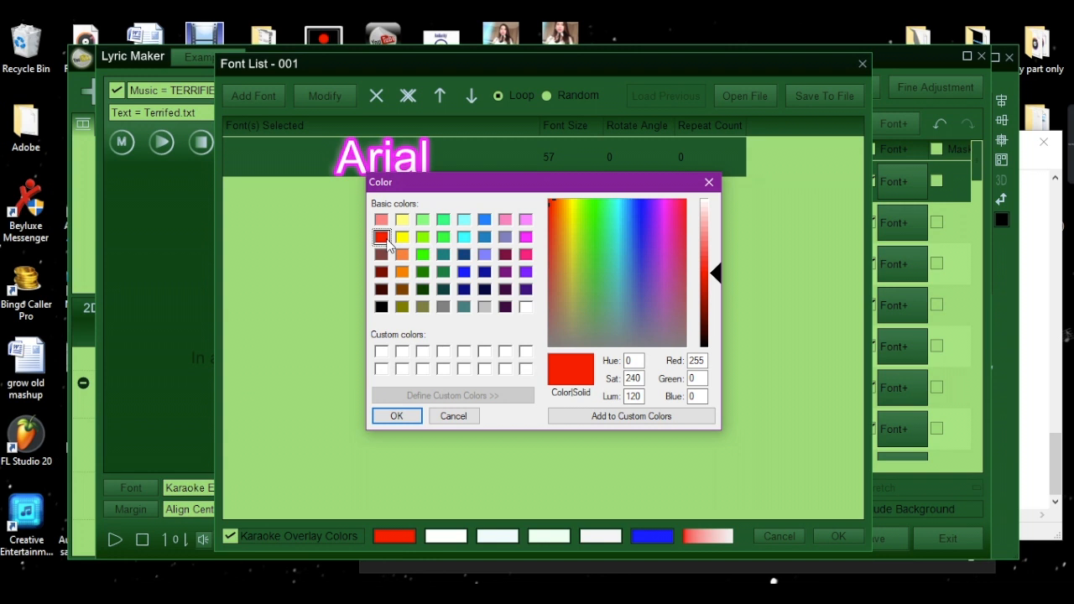
{"action": "left_click", "coordinate": [390, 416]}
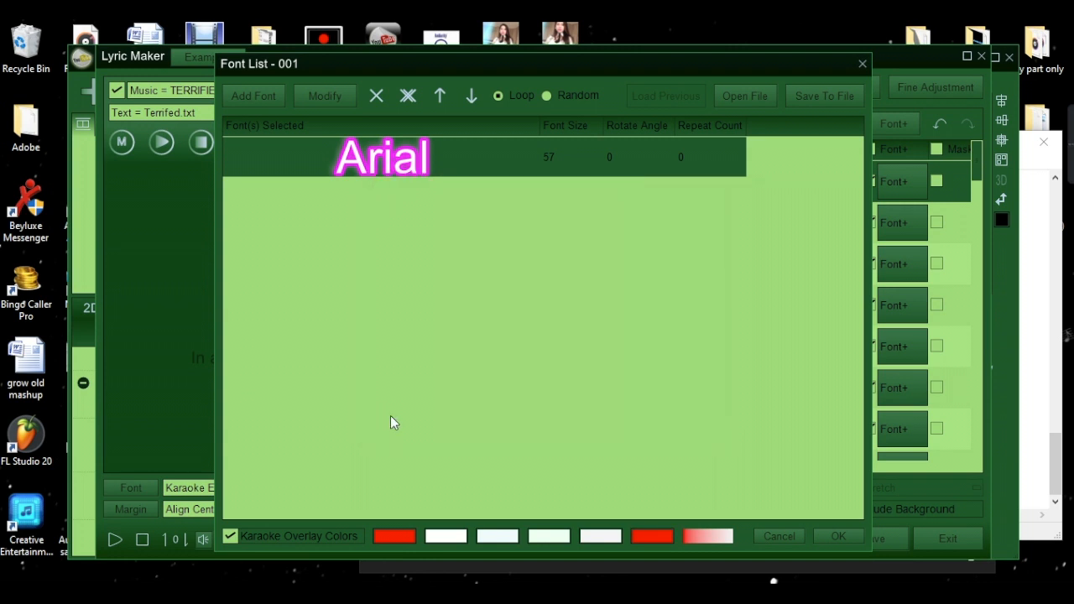
{"action": "left_click", "coordinate": [838, 535]}
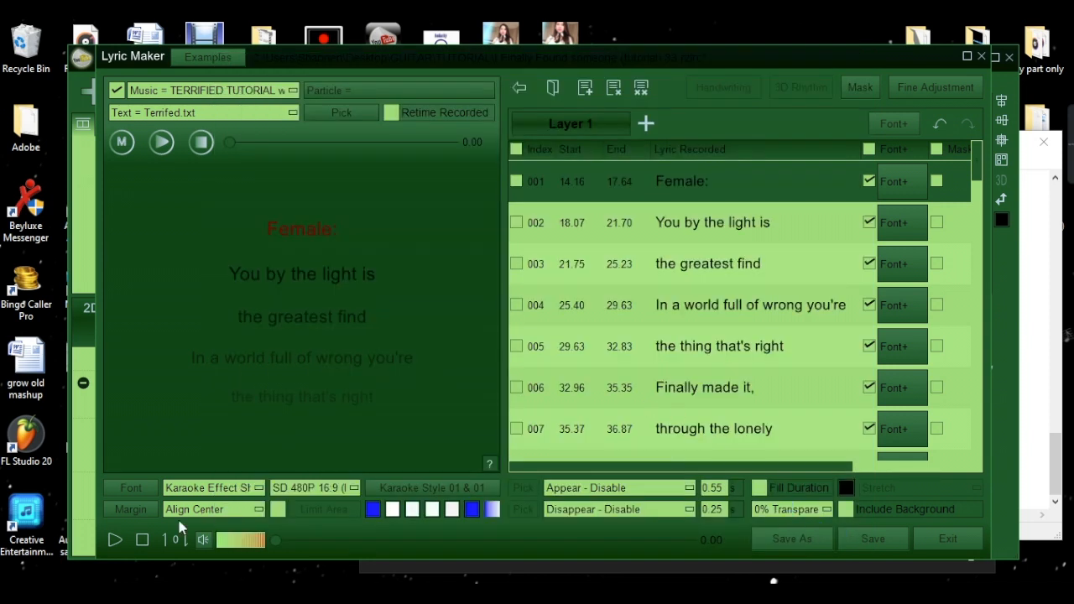
Play the lyric preview to examine the female lines' font and overlay colors, and stop it.
{"action": "left_click", "coordinate": [115, 540]}
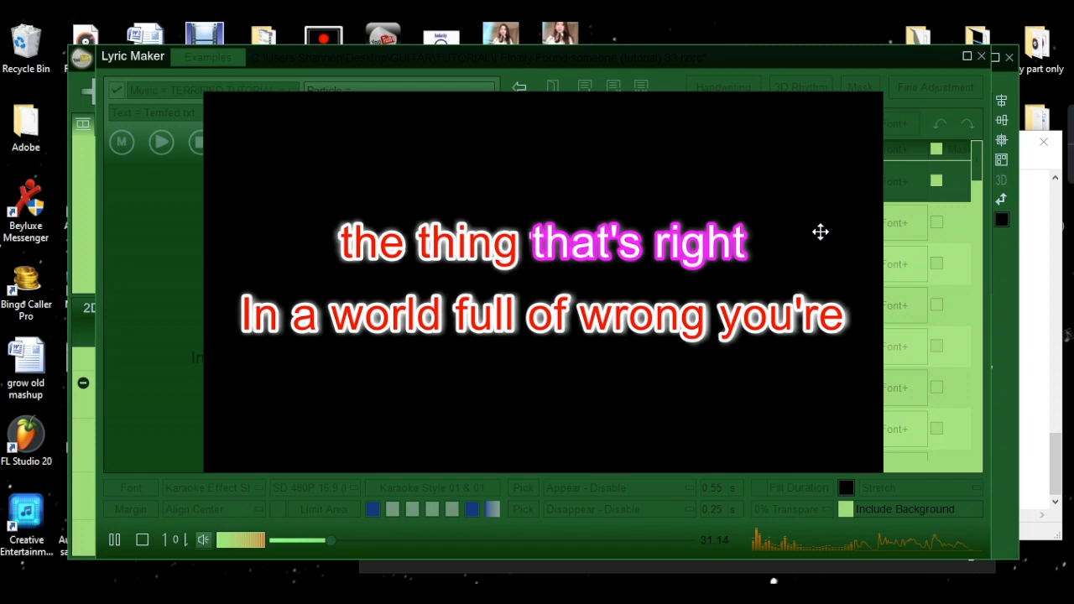
{"action": "left_click", "coordinate": [142, 539]}
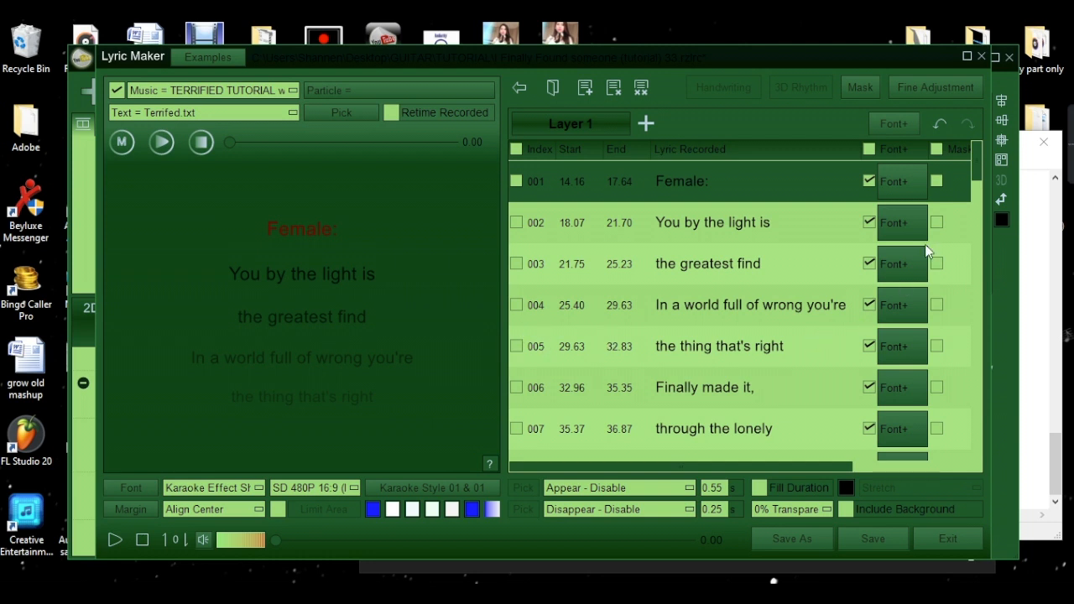
Check all recorded lyric lines in Layer 1 at once.
{"action": "left_click_drag", "start_coordinate": [975, 181], "coordinate": [980, 183]}
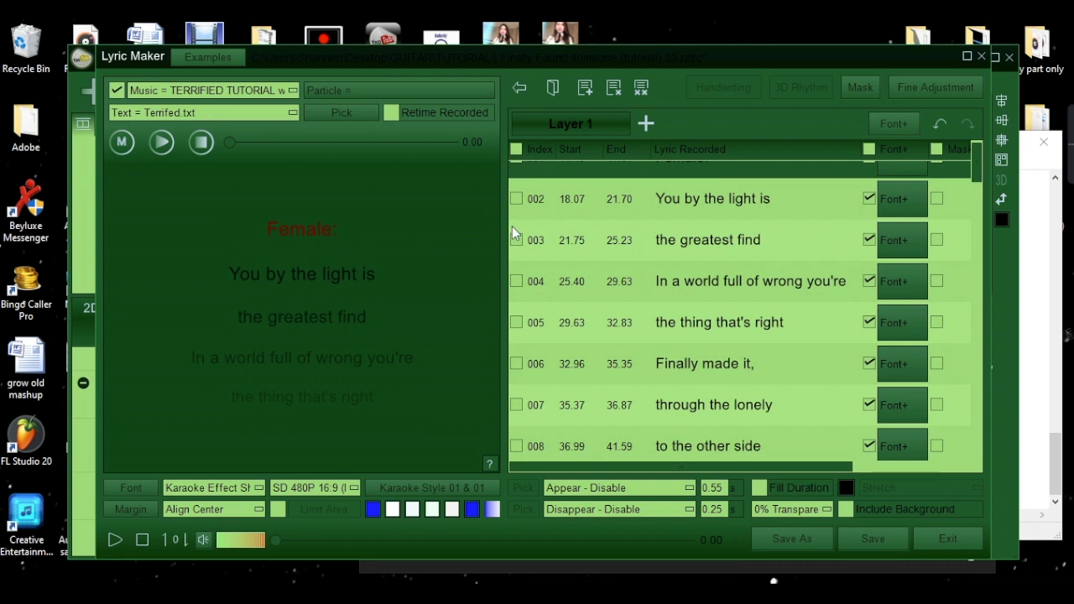
{"action": "scroll", "coordinate": [526, 258], "scroll_direction": "down", "scroll_amount": 1}
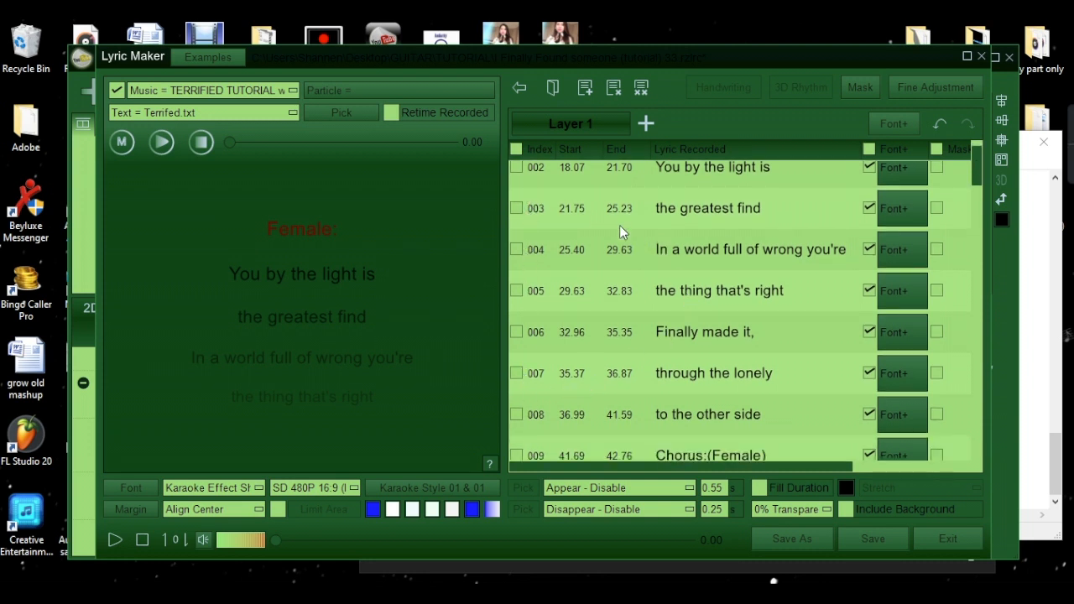
{"action": "left_click", "coordinate": [516, 150]}
Uncheck the duet lines 036 to 041, from "(DUET)" to "In my only life".
{"action": "scroll", "coordinate": [664, 337], "scroll_direction": "down", "scroll_amount": 5}
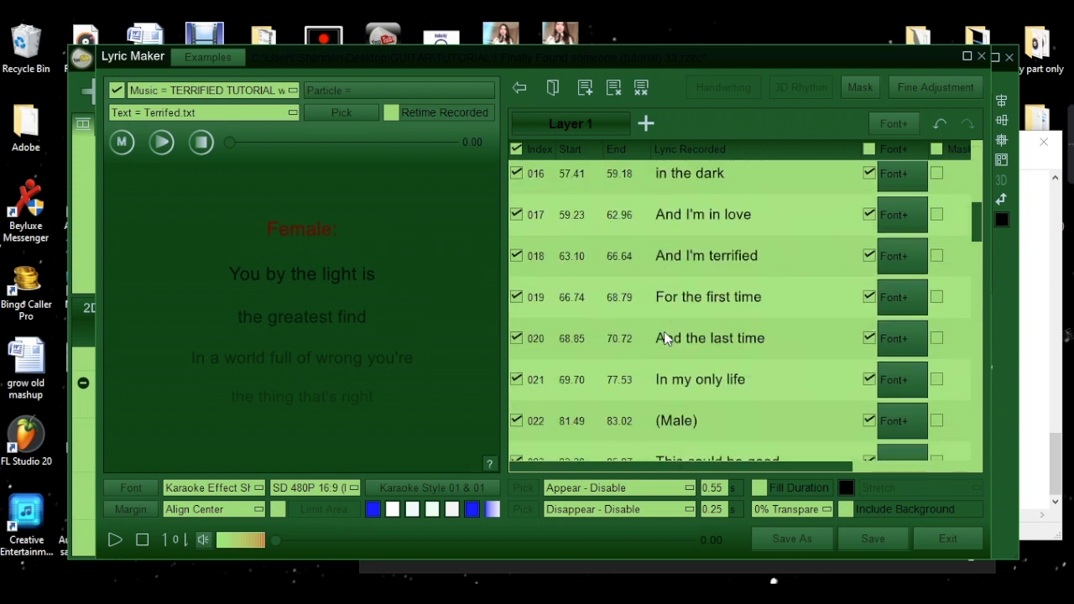
{"action": "scroll", "coordinate": [663, 337], "scroll_direction": "down", "scroll_amount": 5}
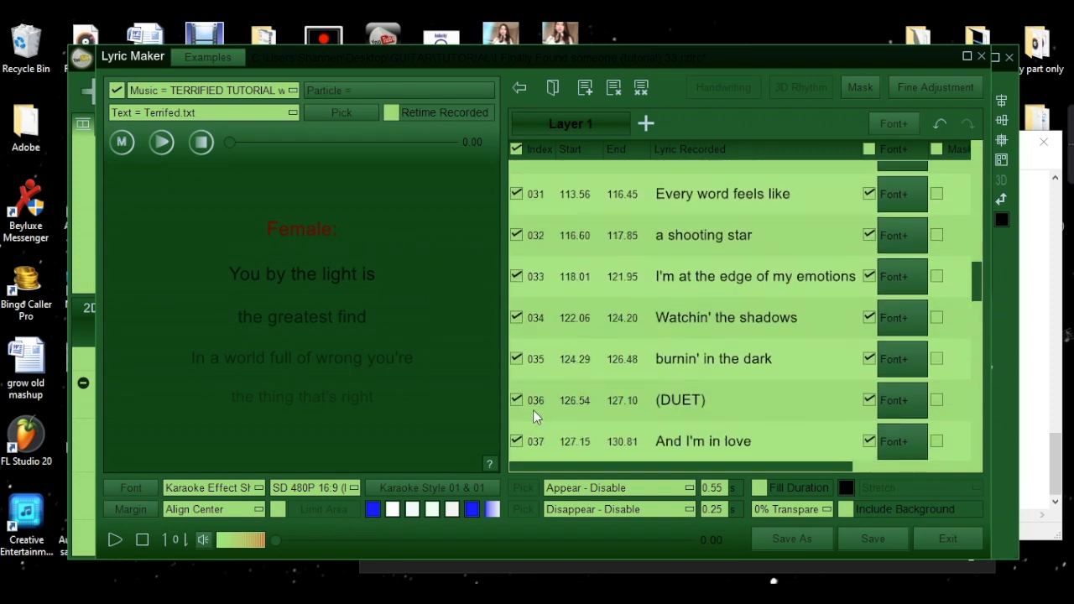
{"action": "left_click", "coordinate": [516, 400]}
{"action": "scroll", "coordinate": [671, 386], "scroll_direction": "down", "scroll_amount": 1}
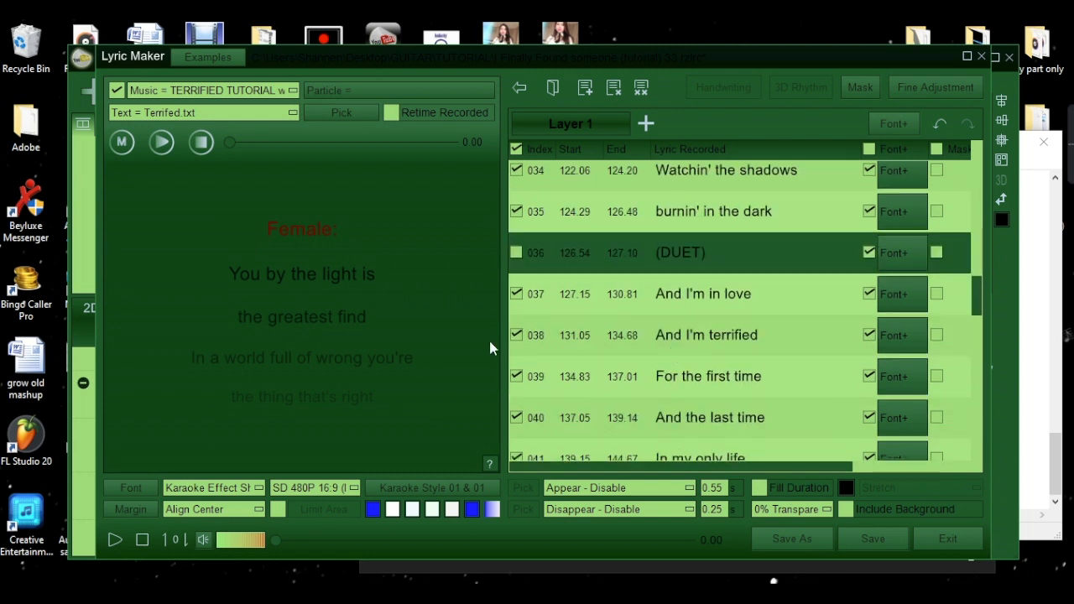
{"action": "left_click", "coordinate": [516, 296]}
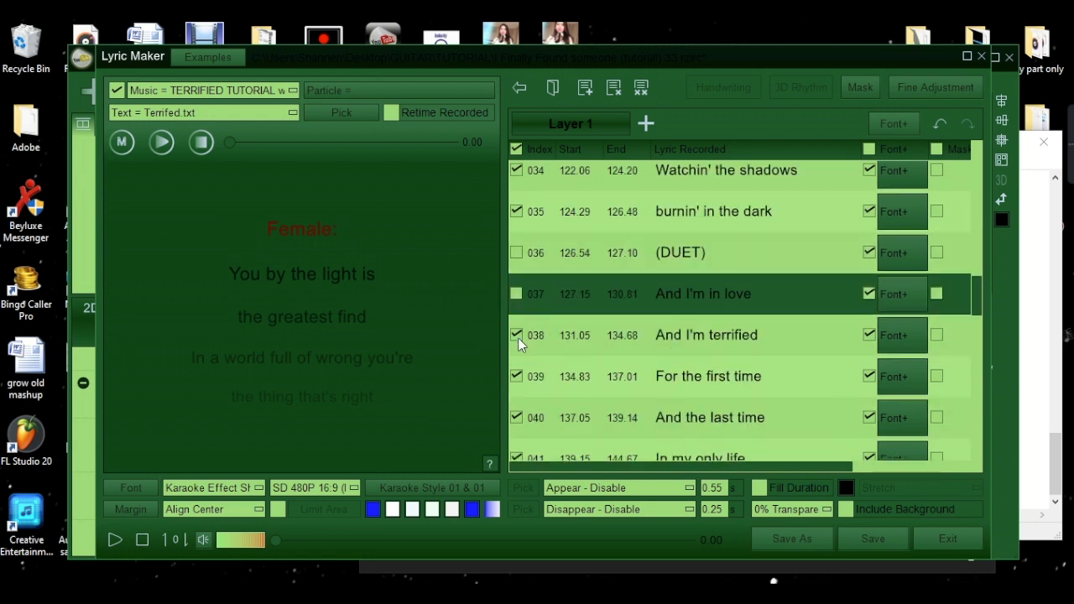
{"action": "left_click", "coordinate": [516, 336]}
{"action": "left_click", "coordinate": [516, 376]}
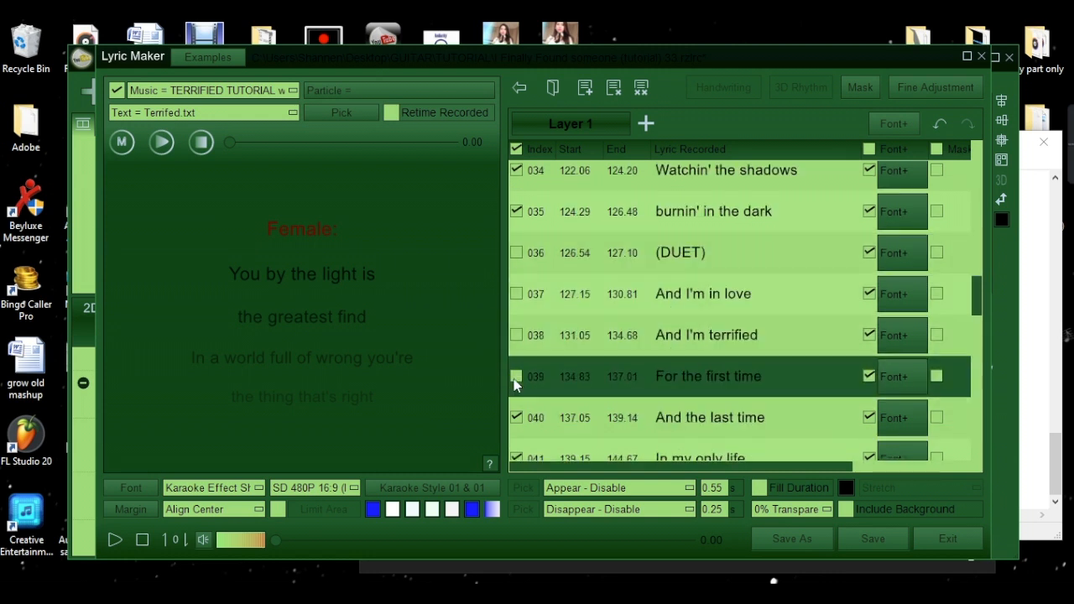
{"action": "scroll", "coordinate": [514, 379], "scroll_direction": "down", "scroll_amount": 1}
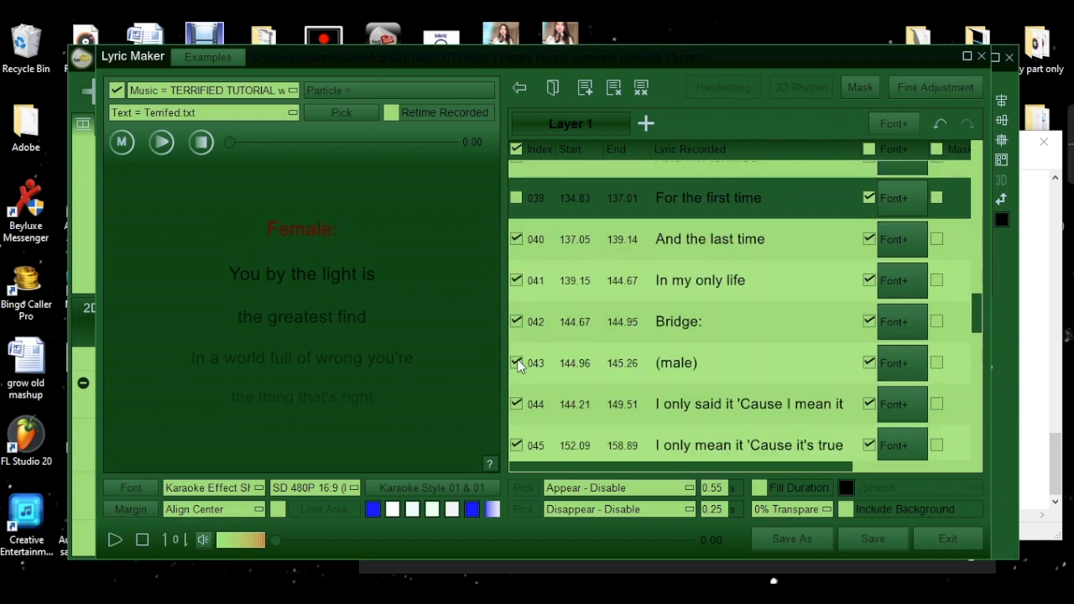
{"action": "left_click", "coordinate": [520, 239]}
{"action": "left_click", "coordinate": [514, 283]}
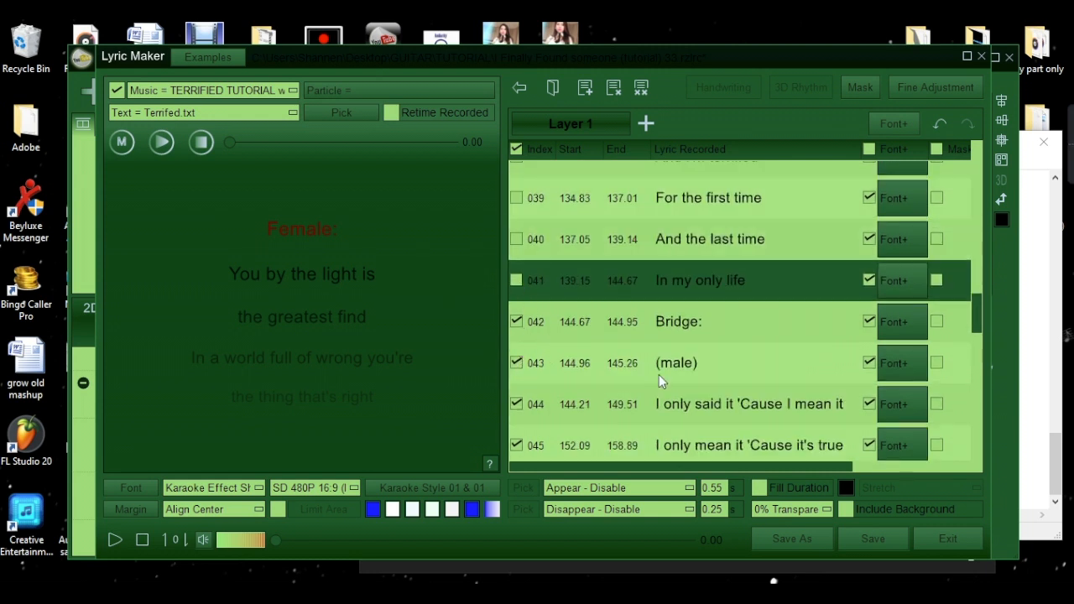
Uncheck the duet lines 049 to 052, from "(Duet)" to "Whenever I'm without you".
{"action": "scroll", "coordinate": [659, 371], "scroll_direction": "down", "scroll_amount": 2}
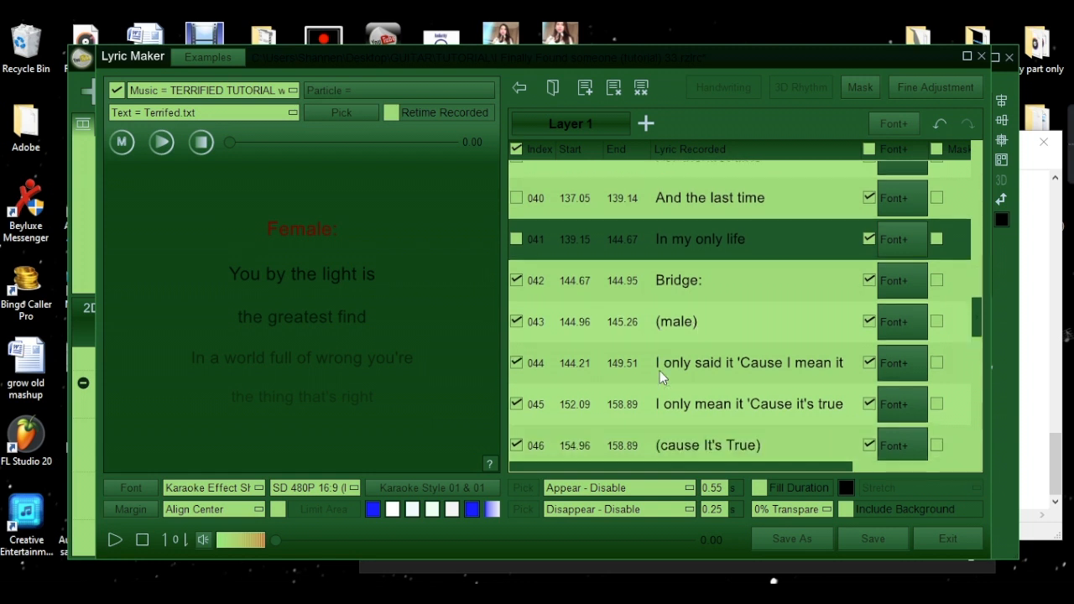
{"action": "scroll", "coordinate": [517, 352], "scroll_direction": "down", "scroll_amount": 5}
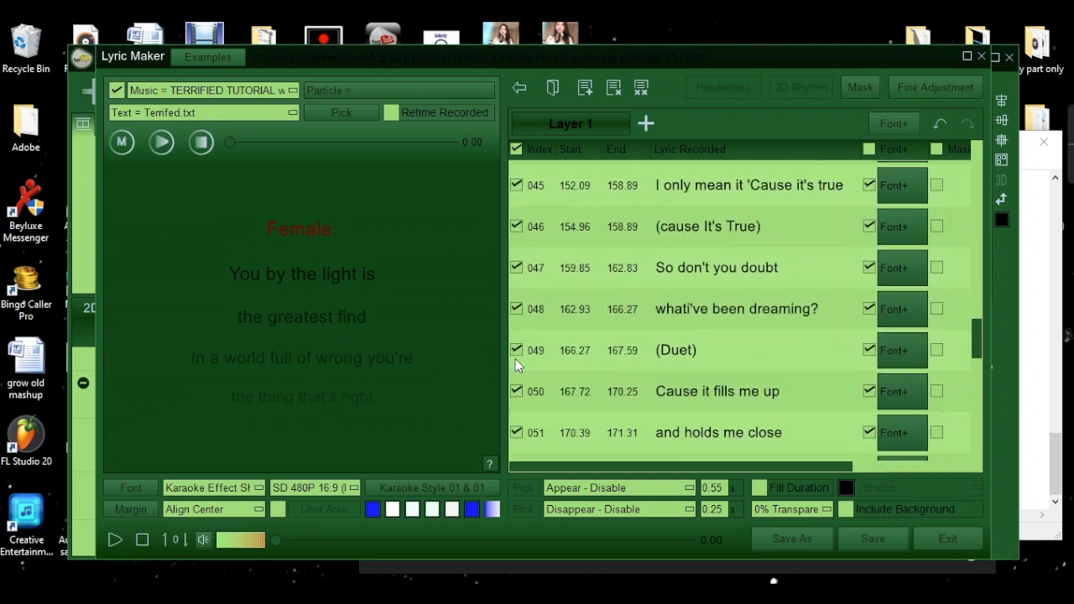
{"action": "left_click", "coordinate": [516, 350]}
{"action": "left_click", "coordinate": [517, 391]}
{"action": "scroll", "coordinate": [518, 391], "scroll_direction": "down", "scroll_amount": 2}
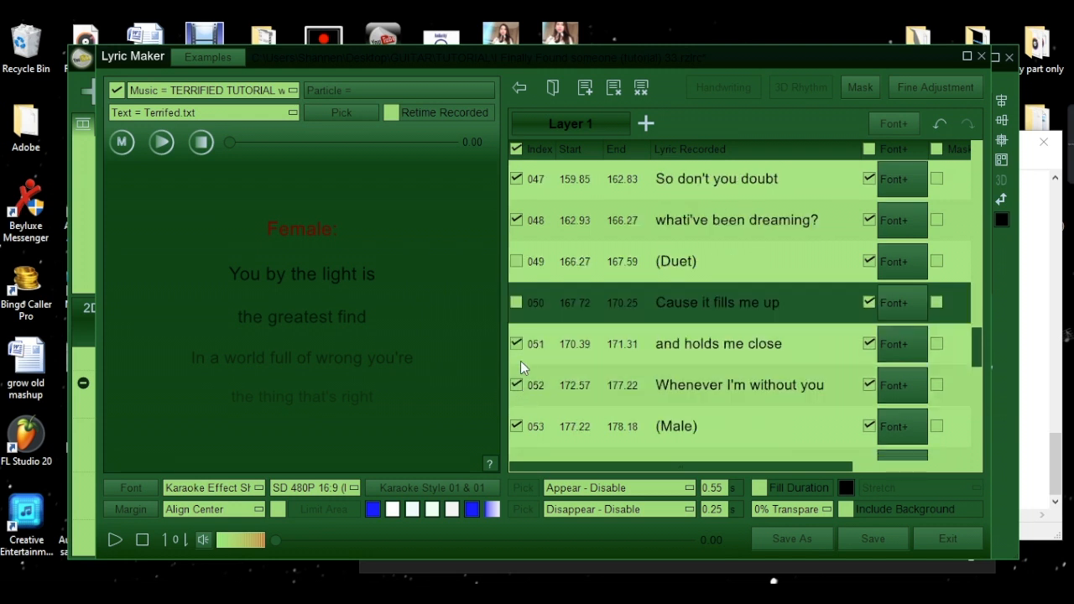
{"action": "left_click", "coordinate": [520, 359]}
{"action": "left_click", "coordinate": [519, 384]}
{"action": "left_click", "coordinate": [517, 426]}
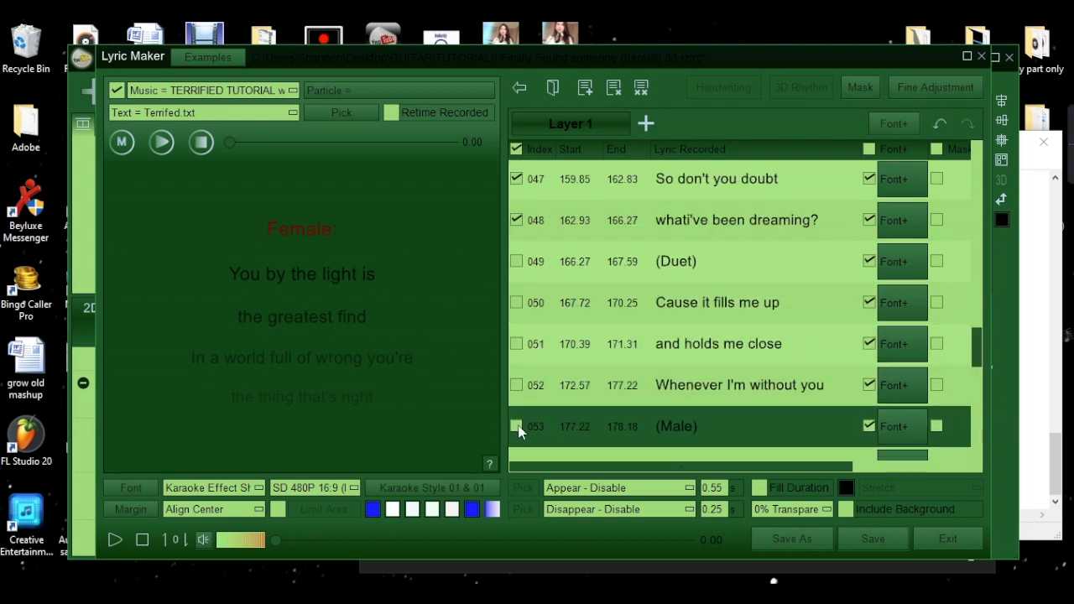
{"action": "scroll", "coordinate": [532, 402], "scroll_direction": "down", "scroll_amount": 8}
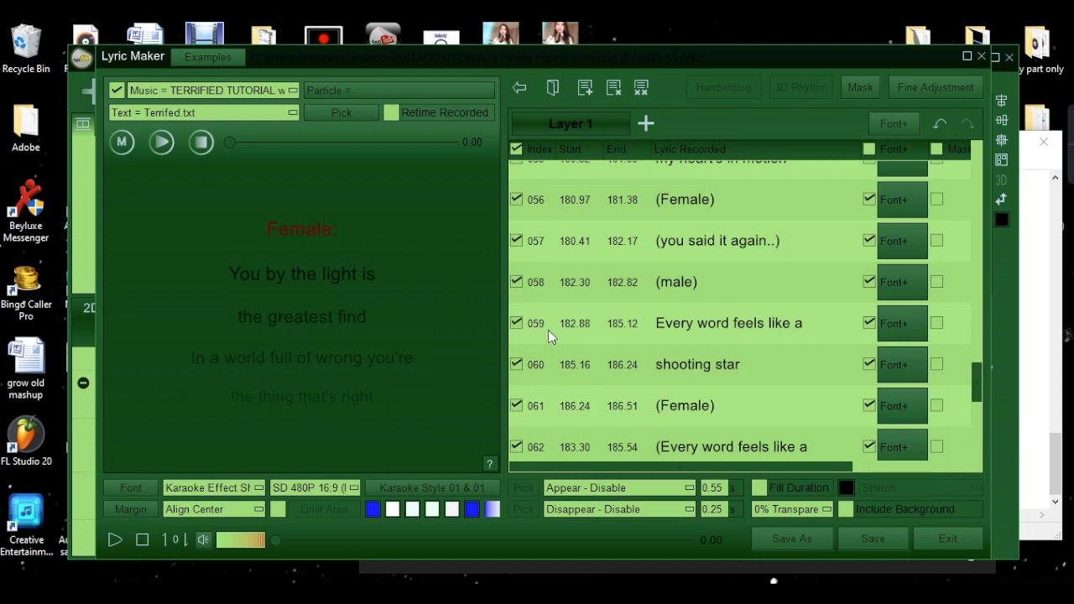
{"action": "scroll", "coordinate": [556, 332], "scroll_direction": "up", "scroll_amount": 4}
{"action": "scroll", "coordinate": [556, 334], "scroll_direction": "up", "scroll_amount": 1}
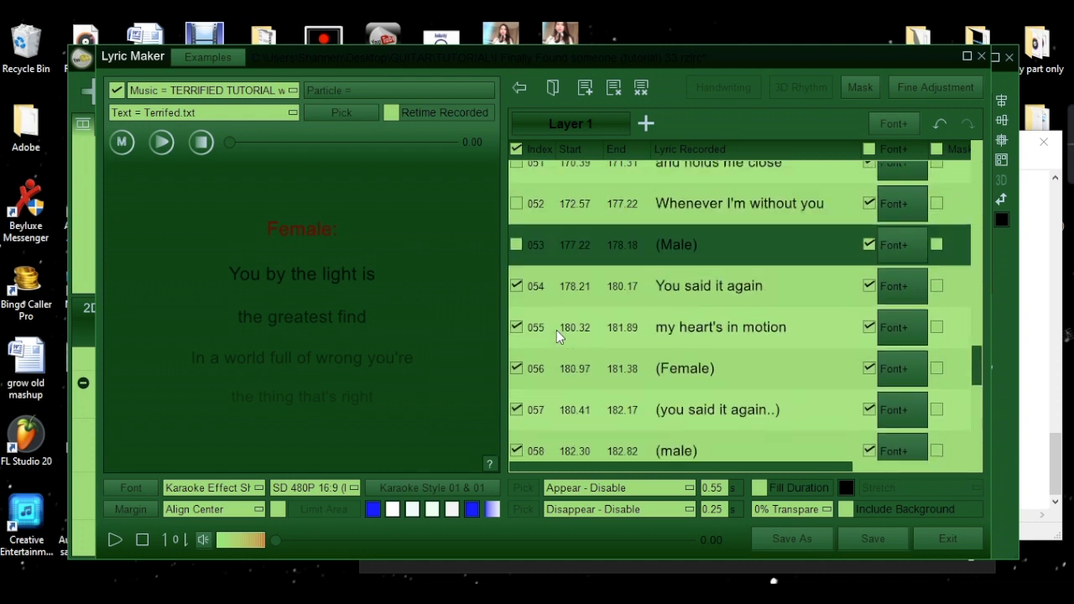
{"action": "left_click", "coordinate": [517, 248]}
Uncheck the duet lines 064 to 070, from "(Duet)" to "For the first time".
{"action": "scroll", "coordinate": [622, 324], "scroll_direction": "down", "scroll_amount": 9}
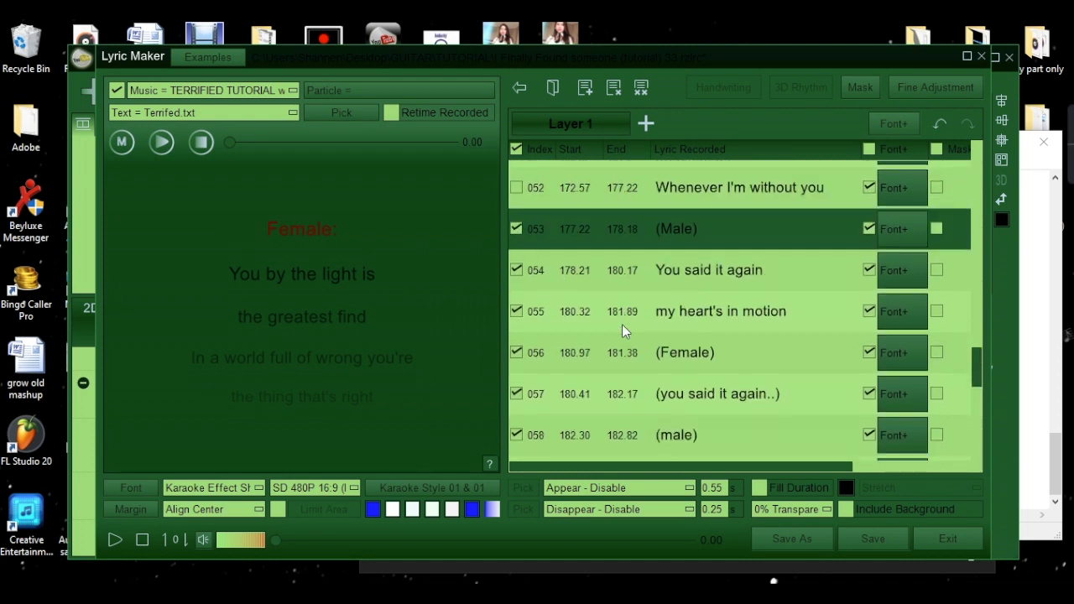
{"action": "scroll", "coordinate": [621, 330], "scroll_direction": "down", "scroll_amount": 4}
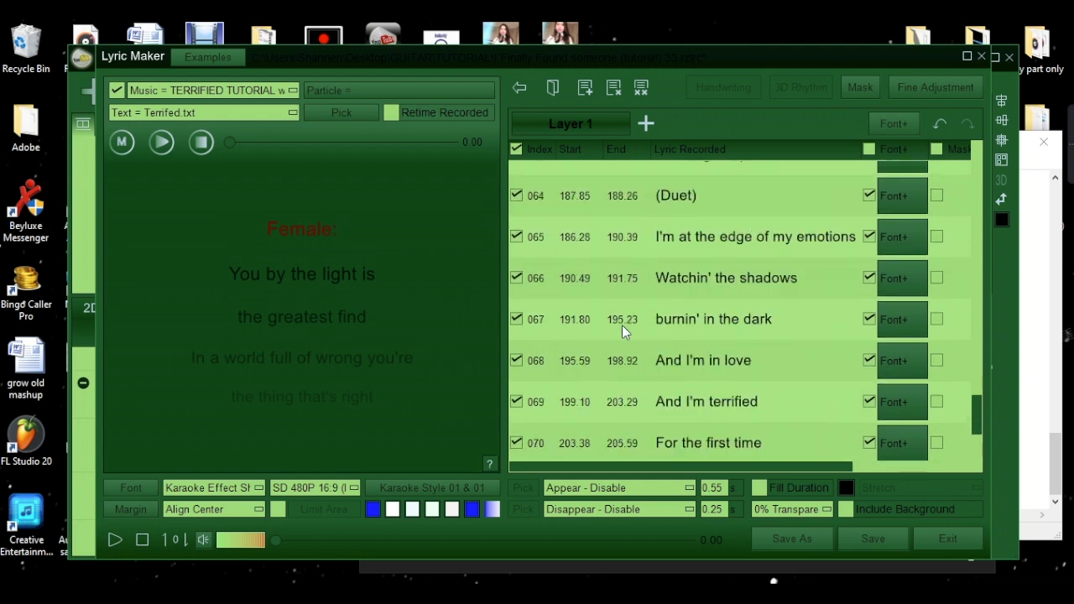
{"action": "left_click", "coordinate": [517, 195]}
{"action": "left_click", "coordinate": [516, 237]}
{"action": "left_click", "coordinate": [516, 278]}
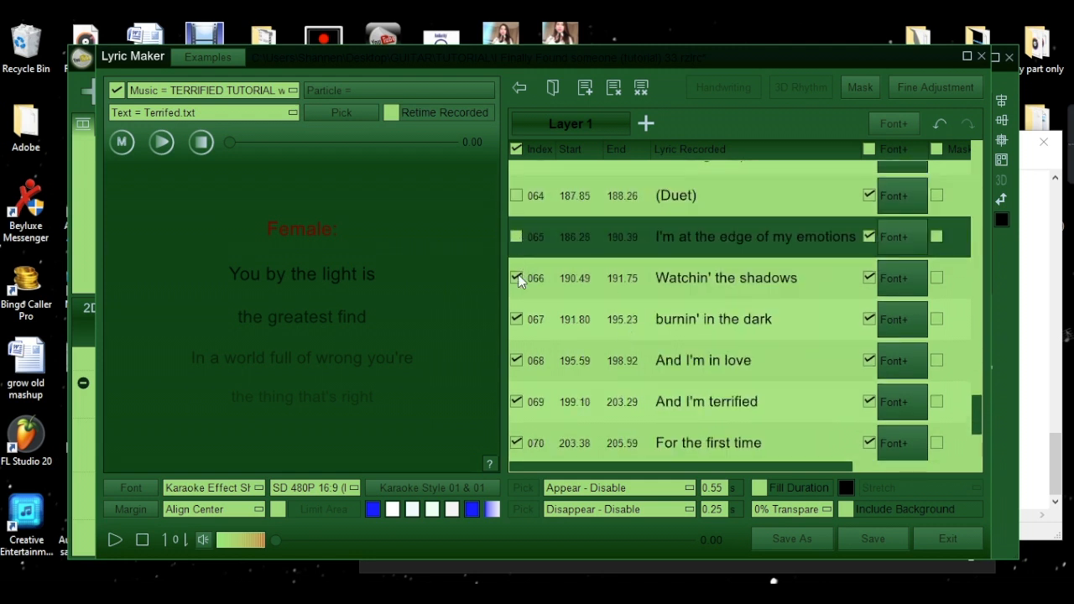
{"action": "left_click", "coordinate": [515, 319]}
{"action": "left_click", "coordinate": [513, 360]}
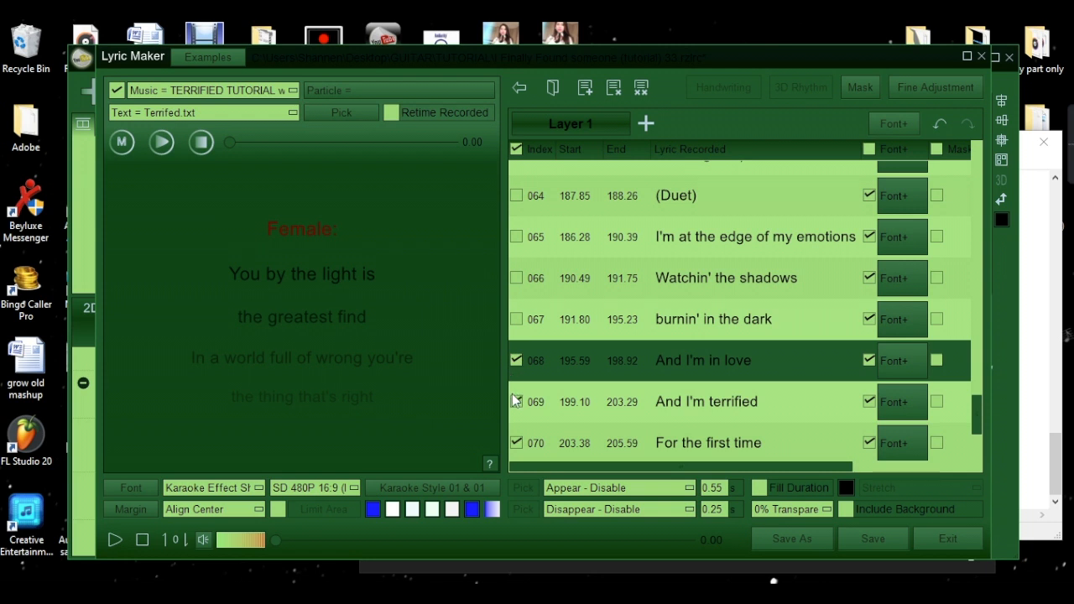
{"action": "left_click", "coordinate": [516, 361]}
{"action": "left_click", "coordinate": [515, 403]}
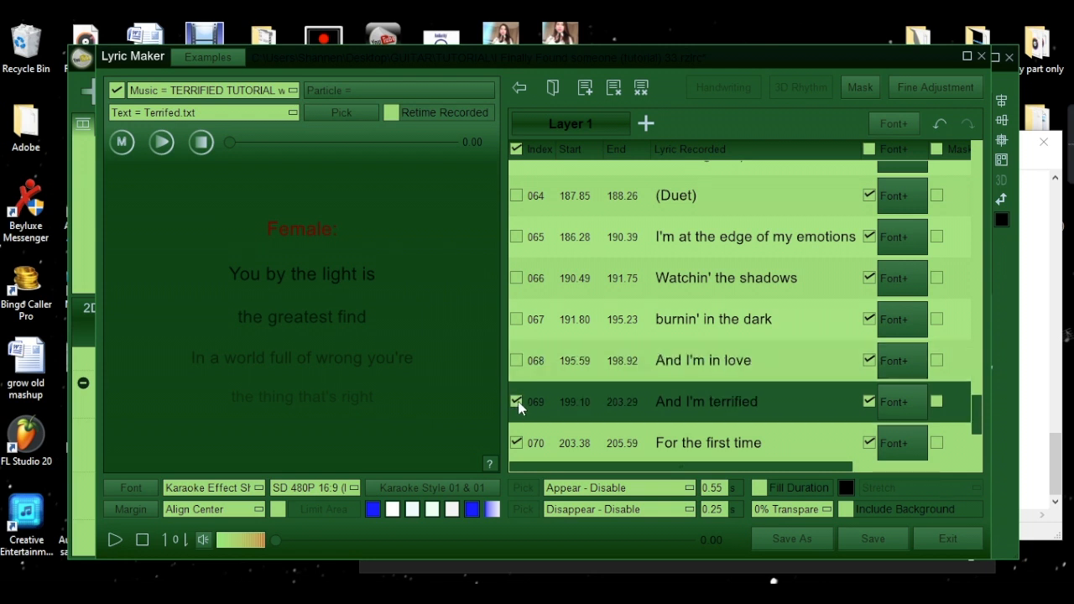
{"action": "scroll", "coordinate": [517, 407], "scroll_direction": "down", "scroll_amount": 1}
{"action": "left_click", "coordinate": [517, 409]}
{"action": "left_click", "coordinate": [517, 372]}
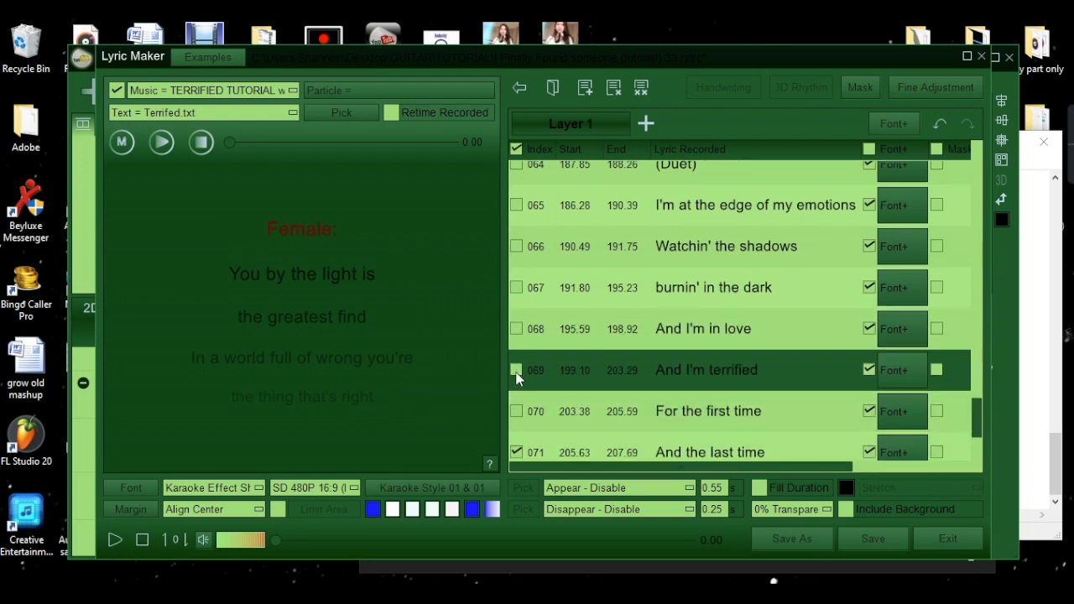
Uncheck the closing duet lines 071 to 075, from "And the last time" to "already better than that.".
{"action": "scroll", "coordinate": [528, 403], "scroll_direction": "down", "scroll_amount": 2}
{"action": "left_click", "coordinate": [518, 374]}
{"action": "left_click", "coordinate": [518, 415]}
{"action": "scroll", "coordinate": [520, 411], "scroll_direction": "down", "scroll_amount": 3}
{"action": "left_click", "coordinate": [516, 332]}
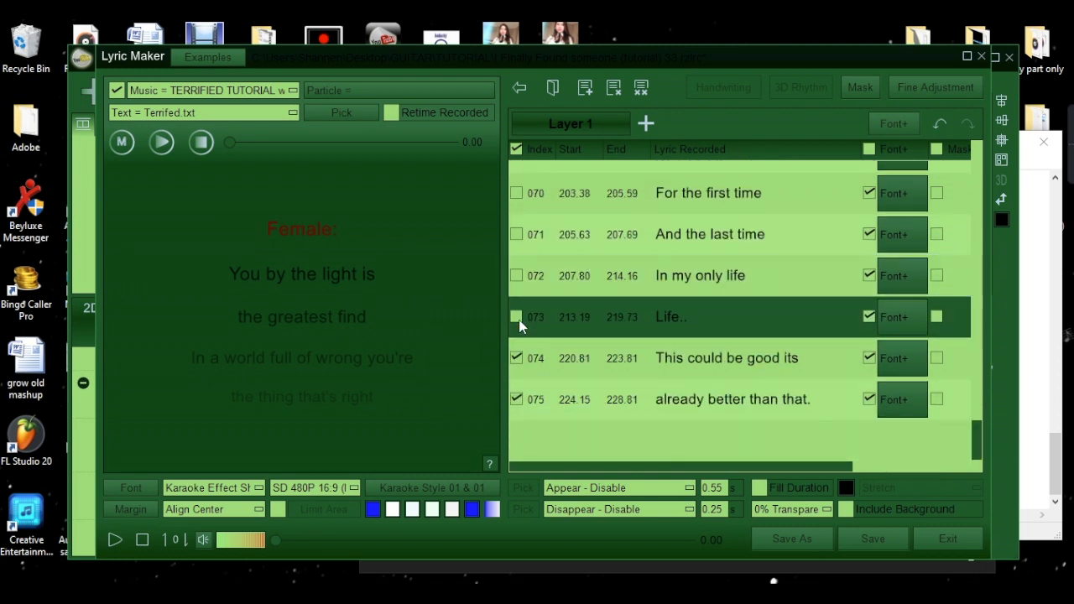
{"action": "left_click", "coordinate": [517, 356]}
{"action": "left_click", "coordinate": [516, 401]}
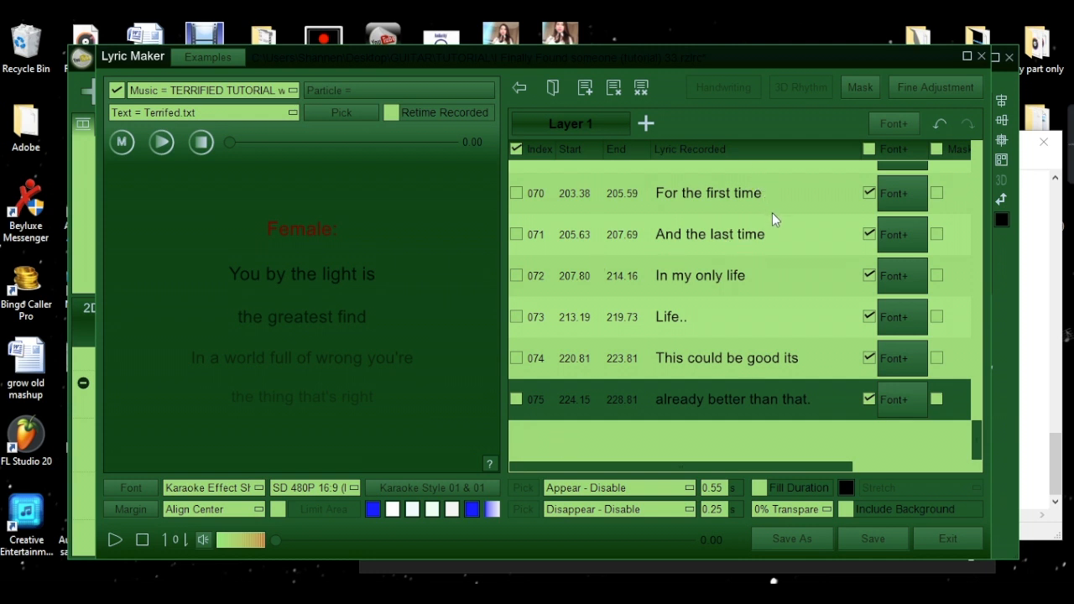
For all unchecked lines, modify the Arial font's outline color to bright green (RGB 0, 255, 64).
{"action": "left_click", "coordinate": [894, 124]}
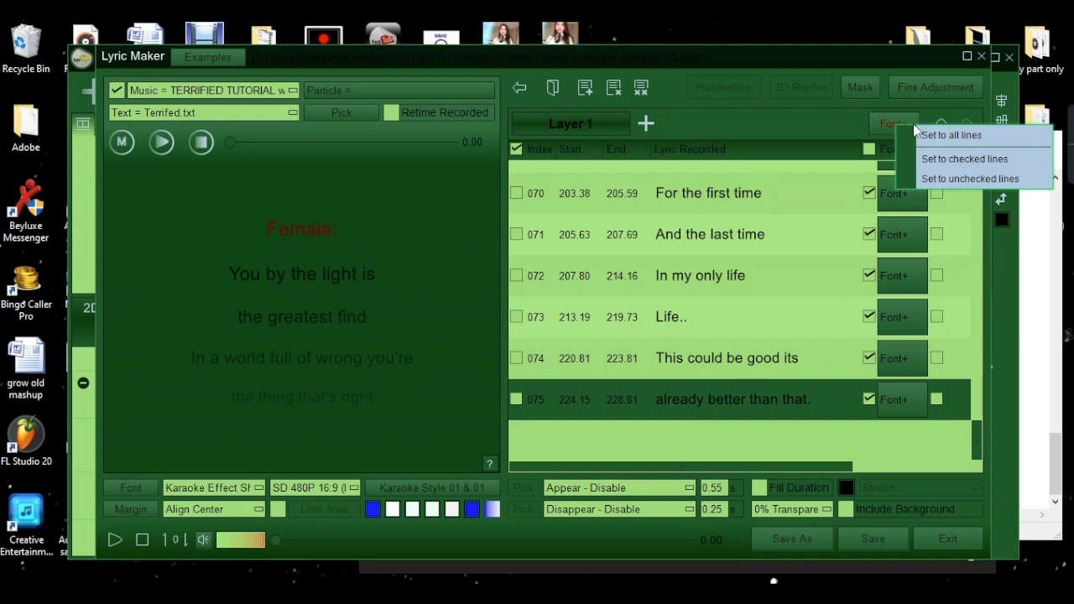
{"action": "left_click", "coordinate": [990, 181]}
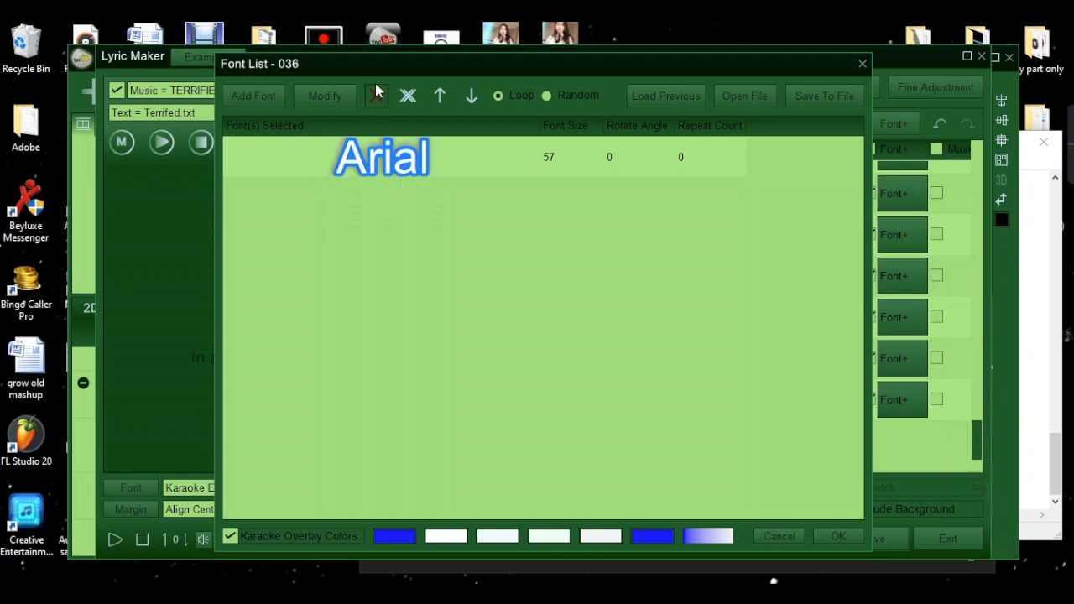
{"action": "left_click", "coordinate": [308, 152]}
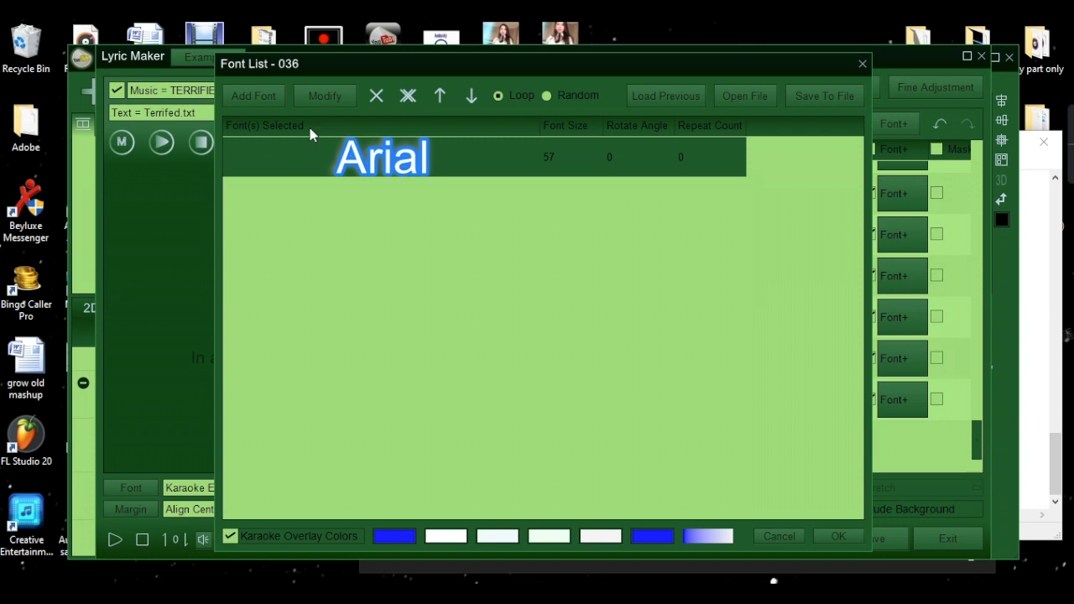
{"action": "left_click", "coordinate": [315, 101]}
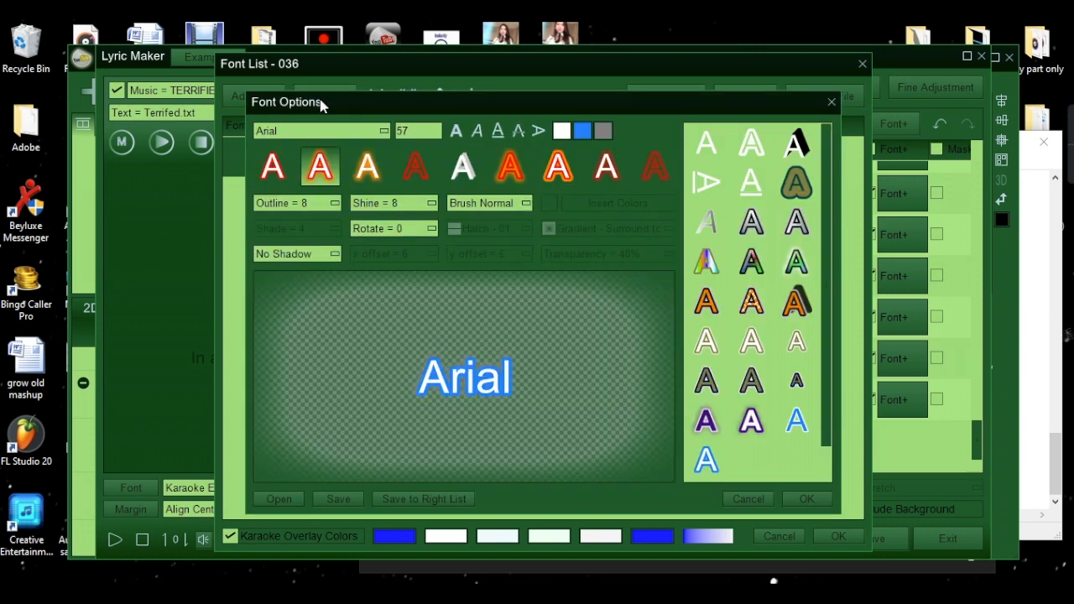
{"action": "left_click", "coordinate": [581, 132]}
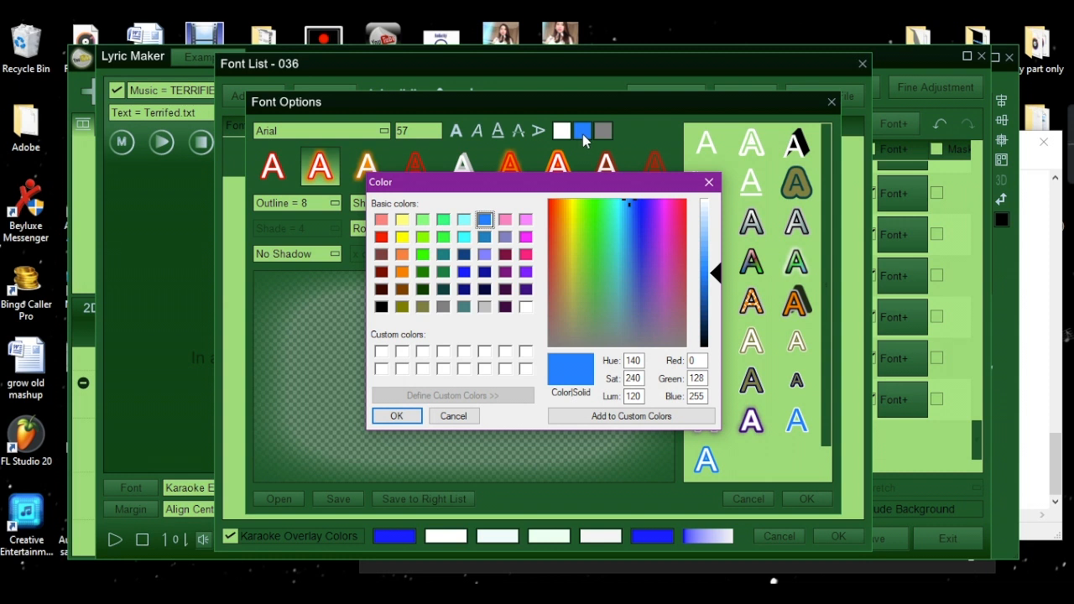
{"action": "left_click", "coordinate": [444, 238]}
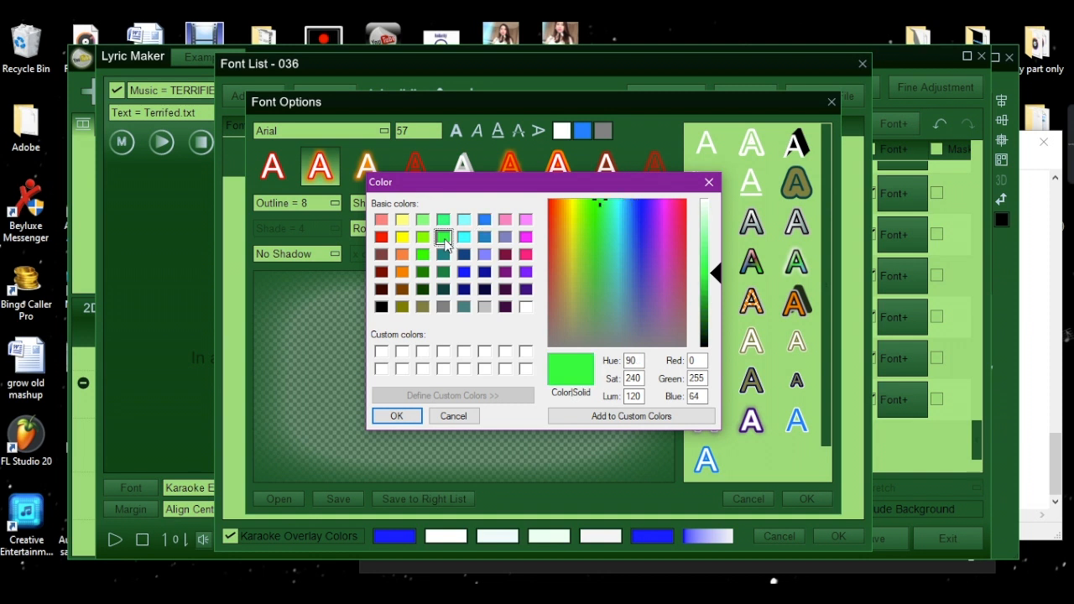
{"action": "left_click", "coordinate": [394, 419]}
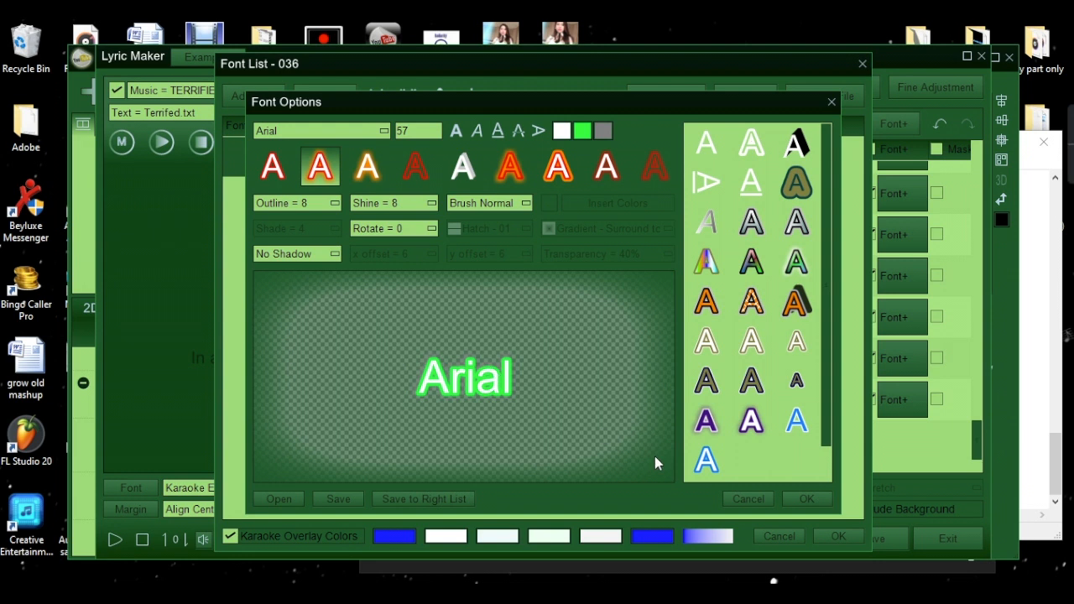
{"action": "left_click", "coordinate": [808, 501]}
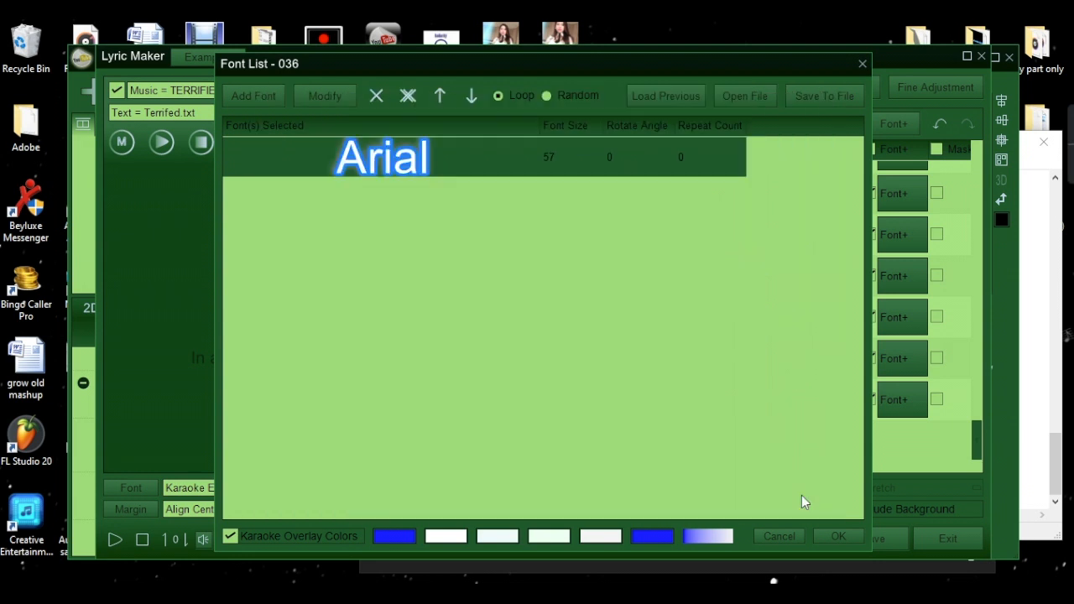
Set both blue karaoke overlay colors of the unchecked lines to dark green (RGB 0, 128, 0) and apply the font list.
{"action": "left_click", "coordinate": [403, 534]}
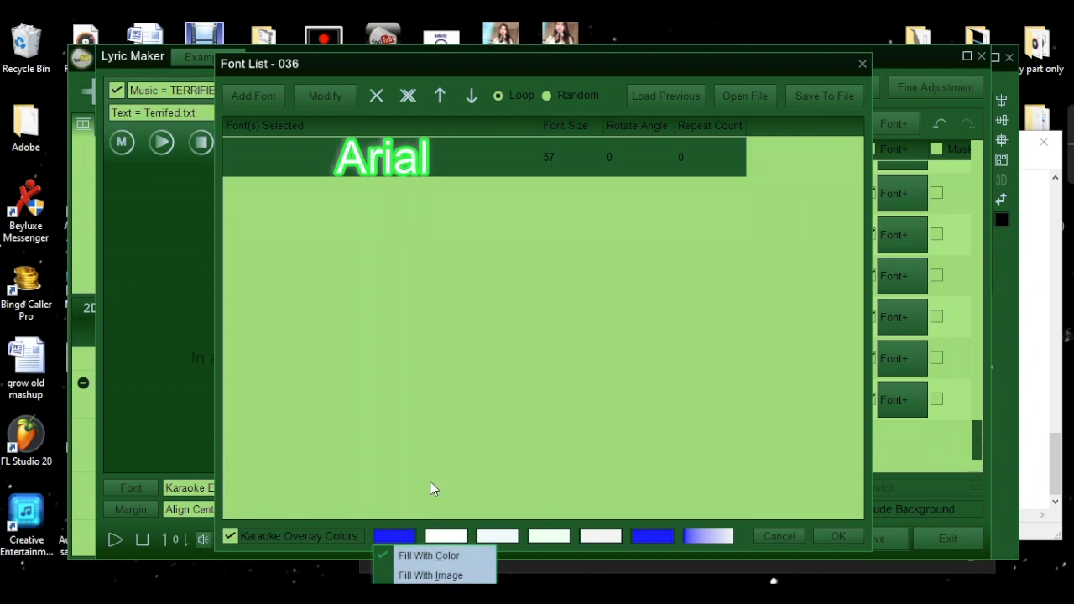
{"action": "left_click", "coordinate": [419, 553]}
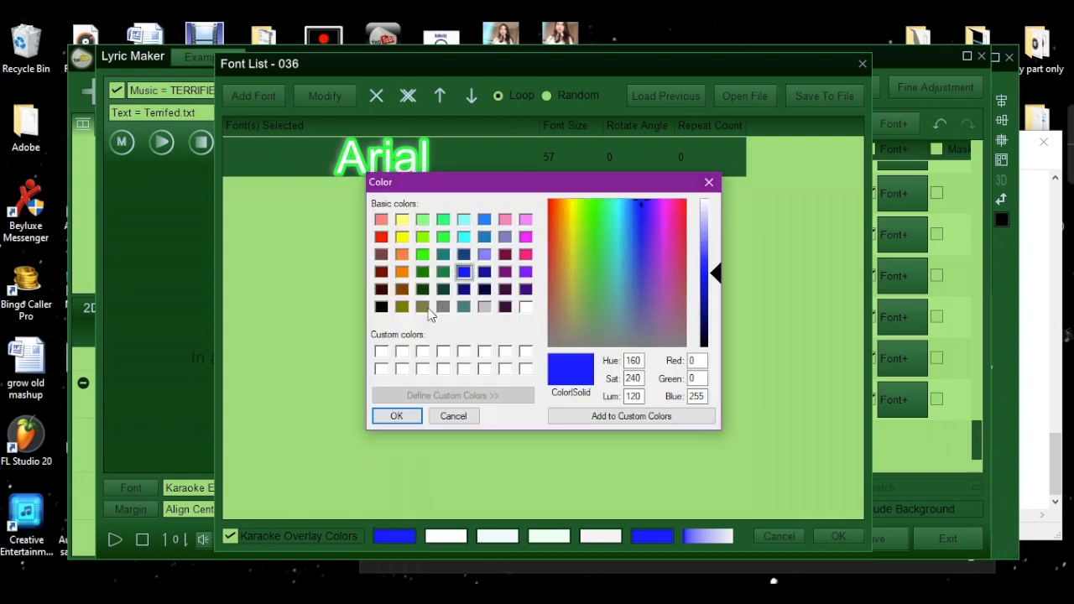
{"action": "left_click", "coordinate": [423, 276]}
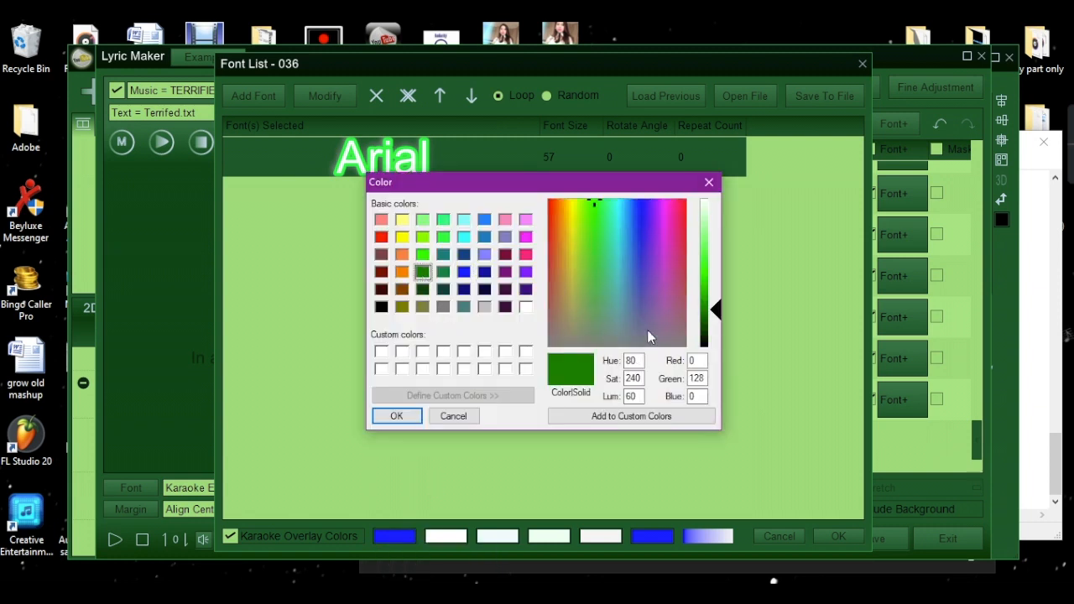
{"action": "left_click", "coordinate": [396, 417]}
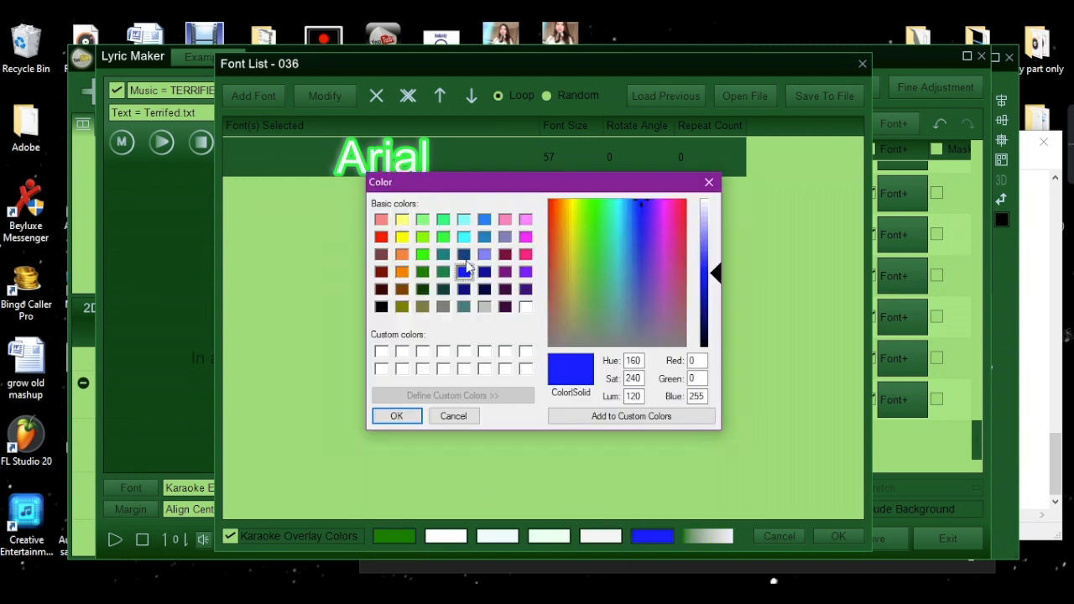
{"action": "left_click", "coordinate": [425, 274]}
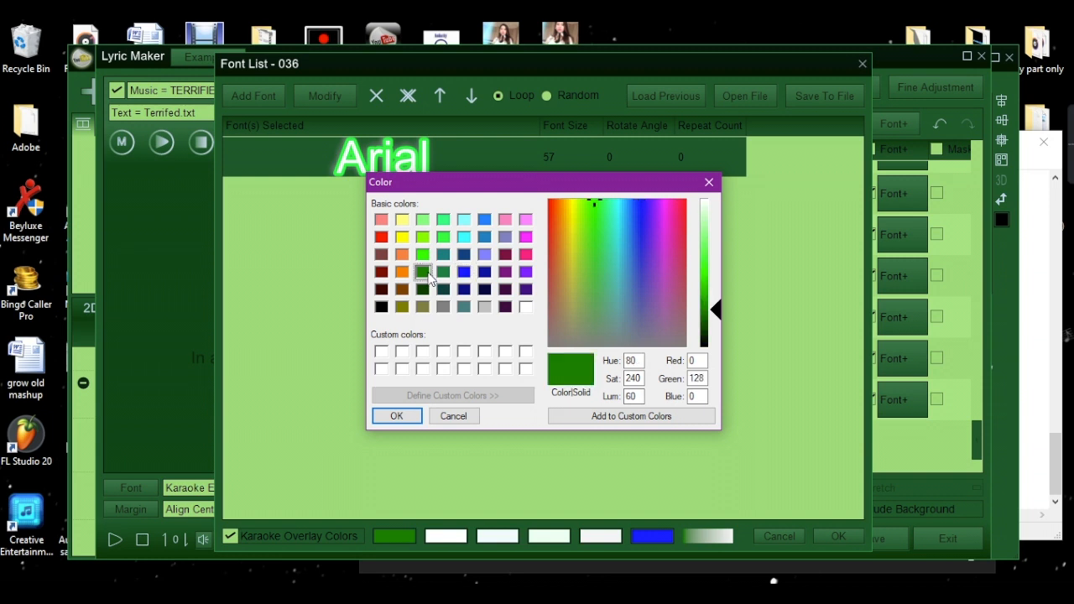
{"action": "left_click", "coordinate": [406, 419]}
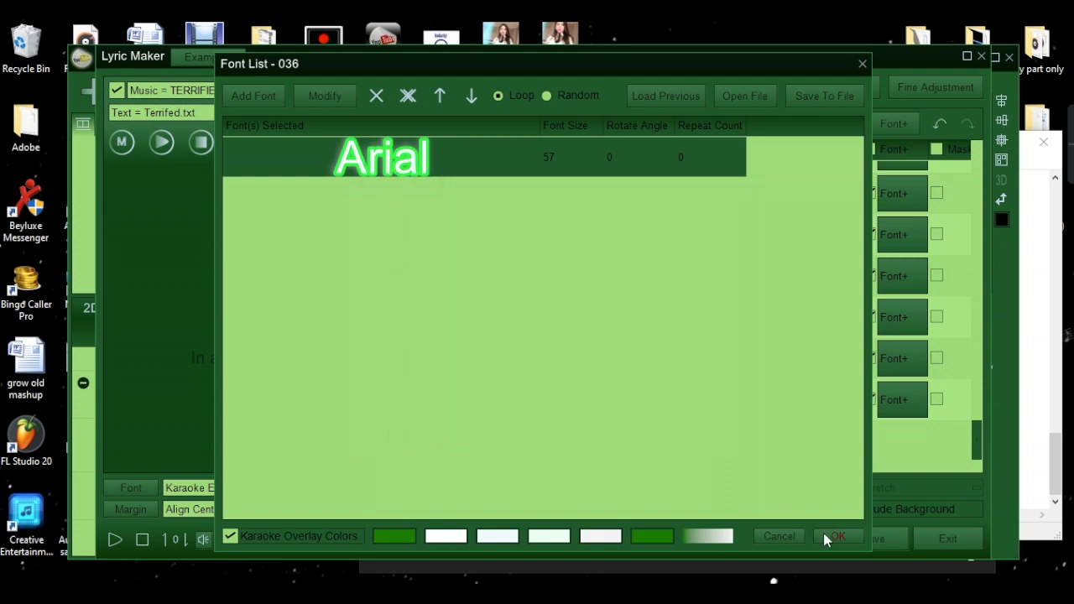
{"action": "left_click", "coordinate": [823, 533]}
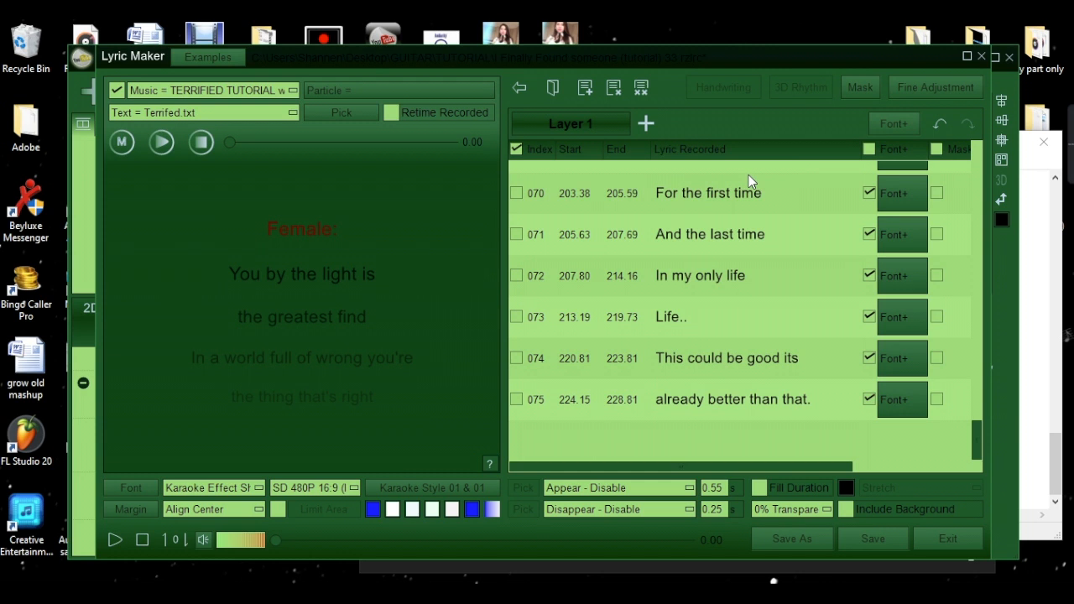
Modify the Arial font of the "Bridge:" line 042 to use a yellow outline color (RGB 255, 255, 0).
{"action": "scroll", "coordinate": [724, 274], "scroll_direction": "up", "scroll_amount": 1}
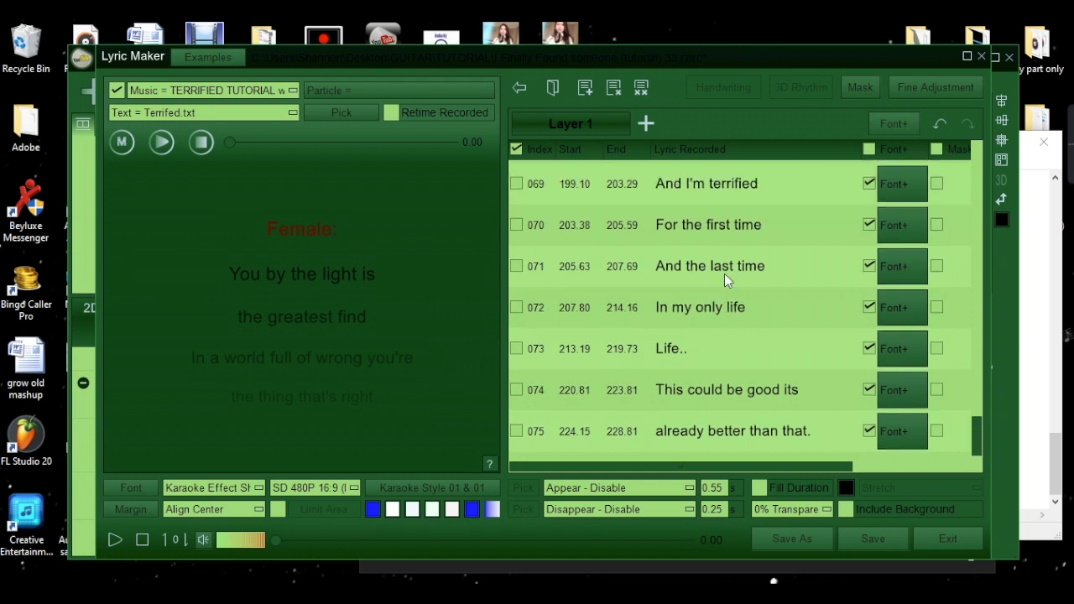
{"action": "scroll", "coordinate": [724, 274], "scroll_direction": "up", "scroll_amount": 1}
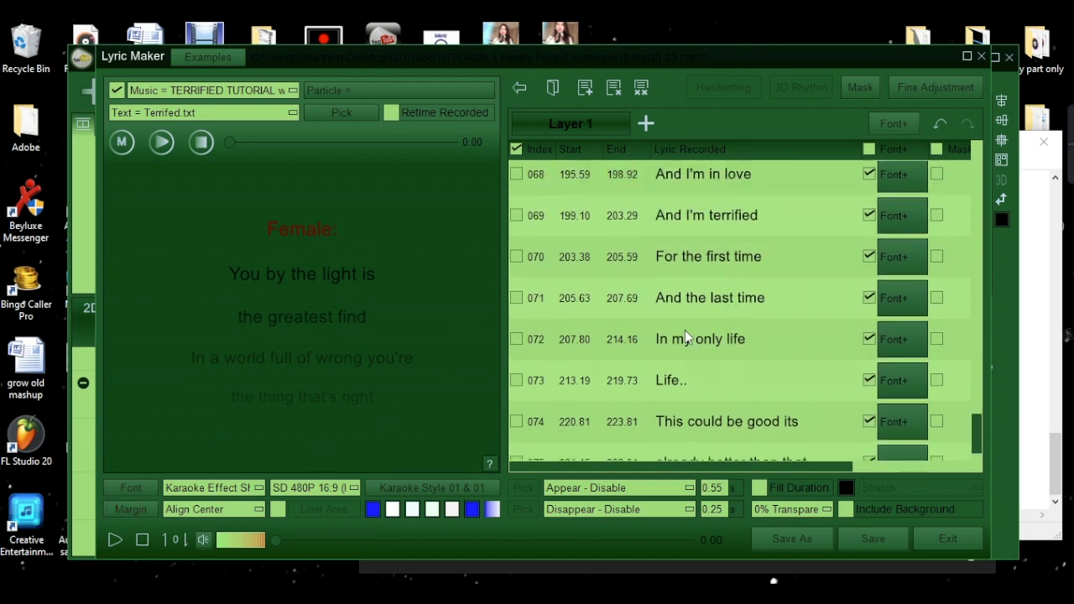
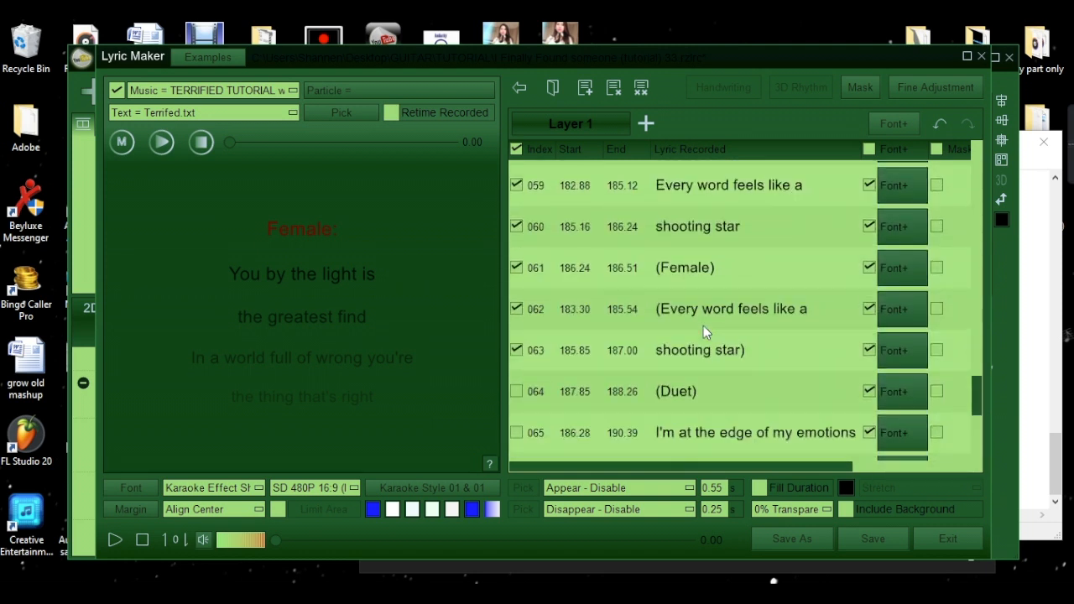
{"action": "scroll", "coordinate": [703, 329], "scroll_direction": "up", "scroll_amount": 3}
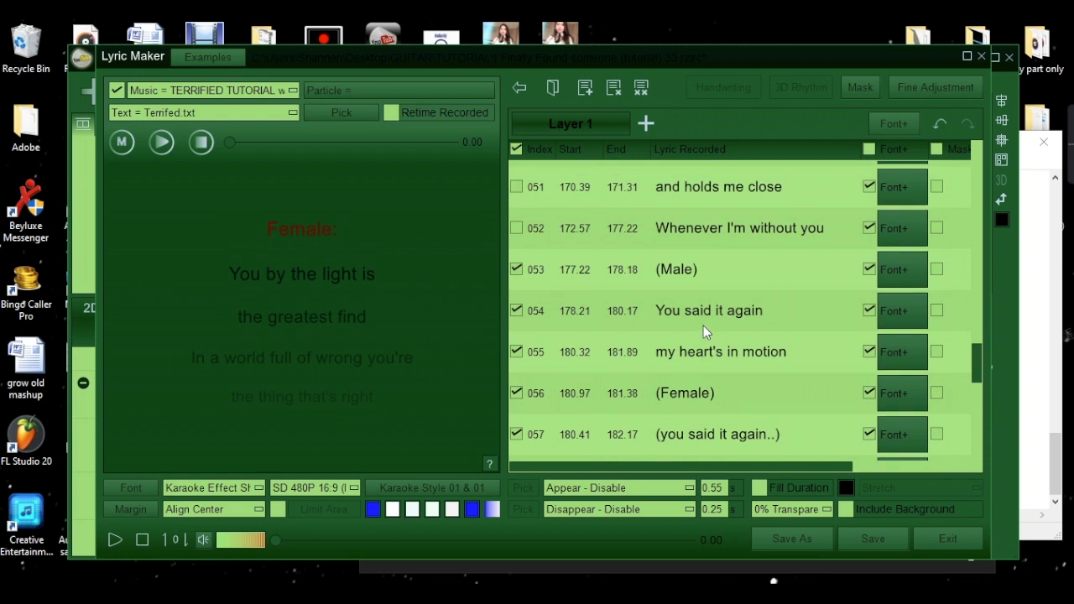
{"action": "scroll", "coordinate": [703, 329], "scroll_direction": "up", "scroll_amount": 1}
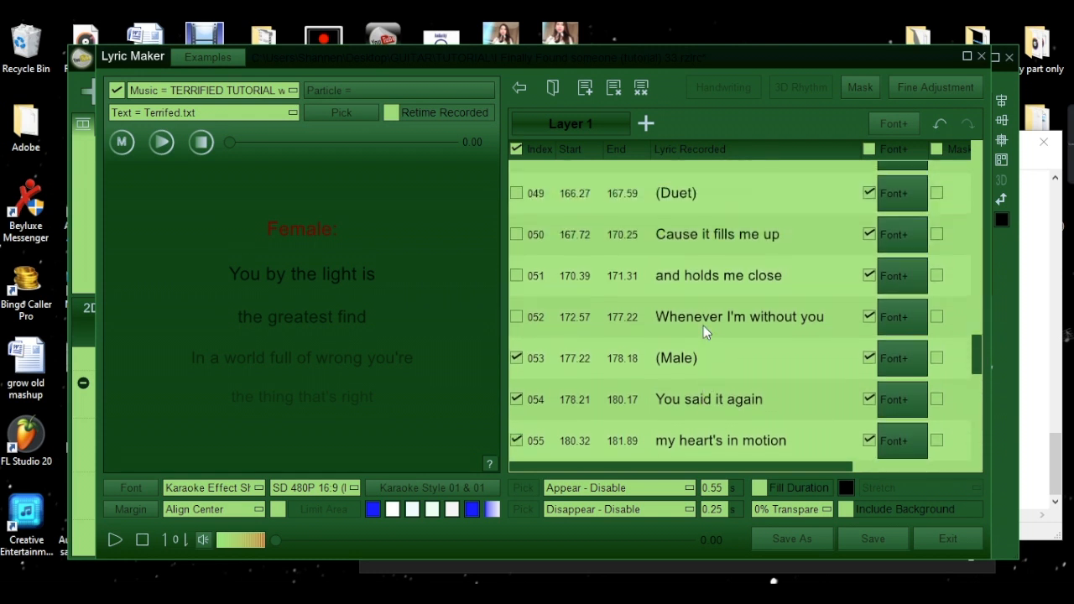
{"action": "scroll", "coordinate": [703, 329], "scroll_direction": "up", "scroll_amount": 5}
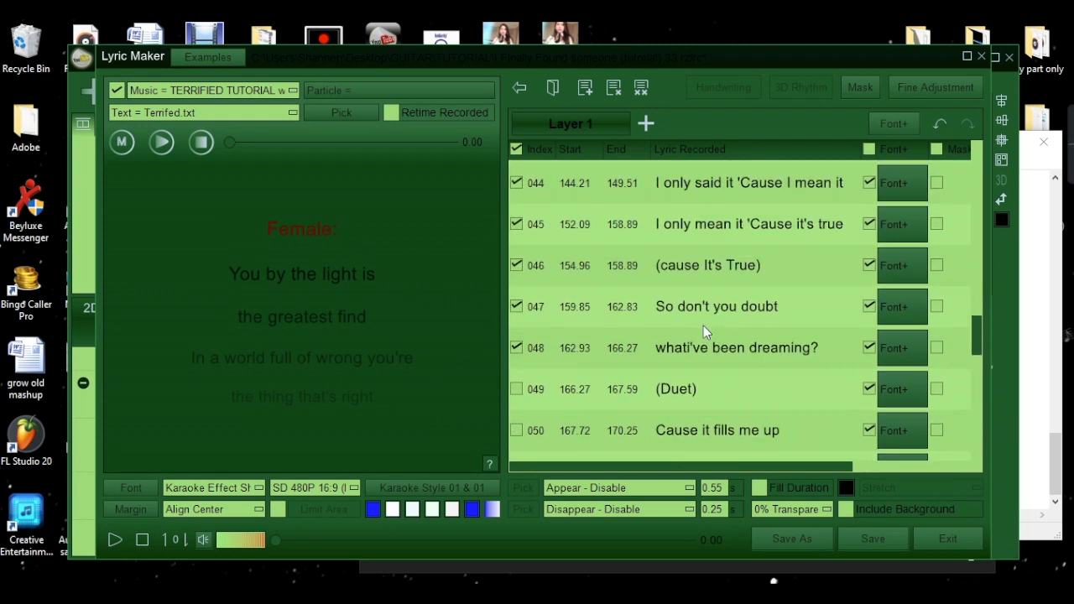
{"action": "scroll", "coordinate": [703, 329], "scroll_direction": "up", "scroll_amount": 4}
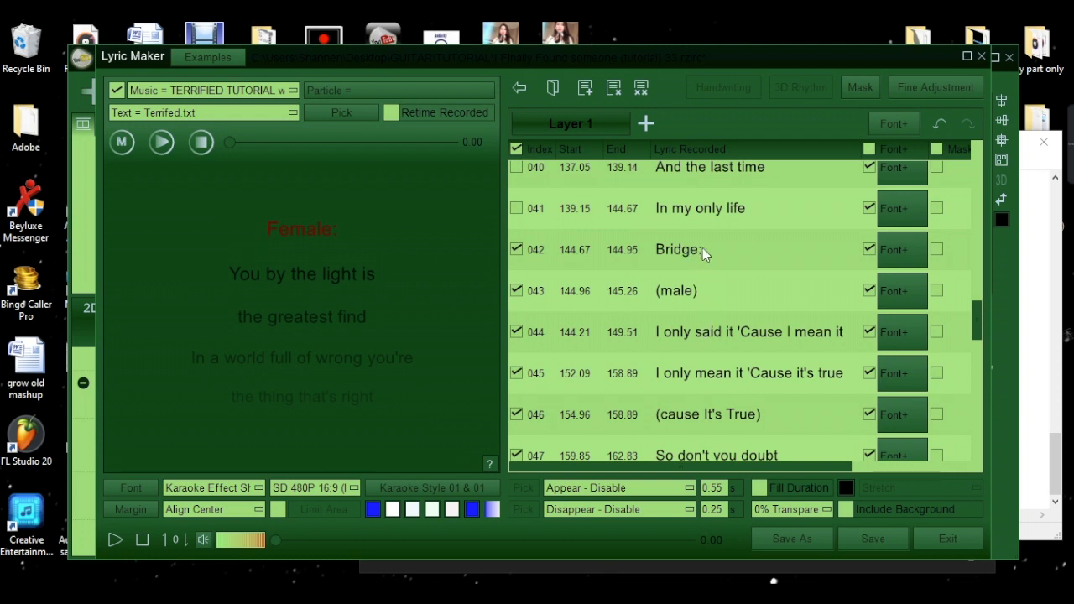
{"action": "left_click", "coordinate": [902, 252]}
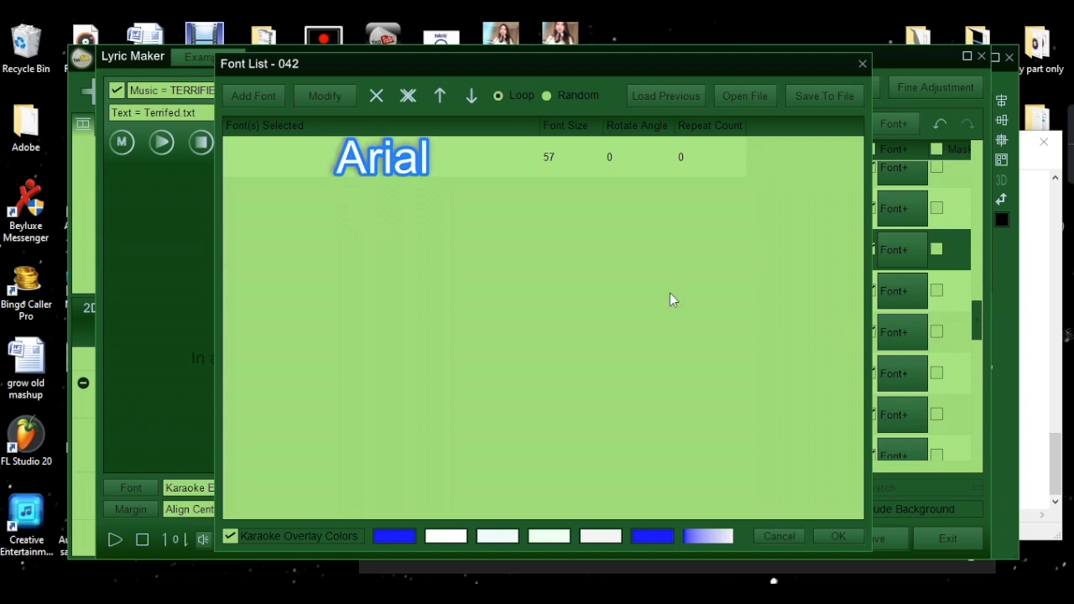
{"action": "left_click", "coordinate": [317, 166]}
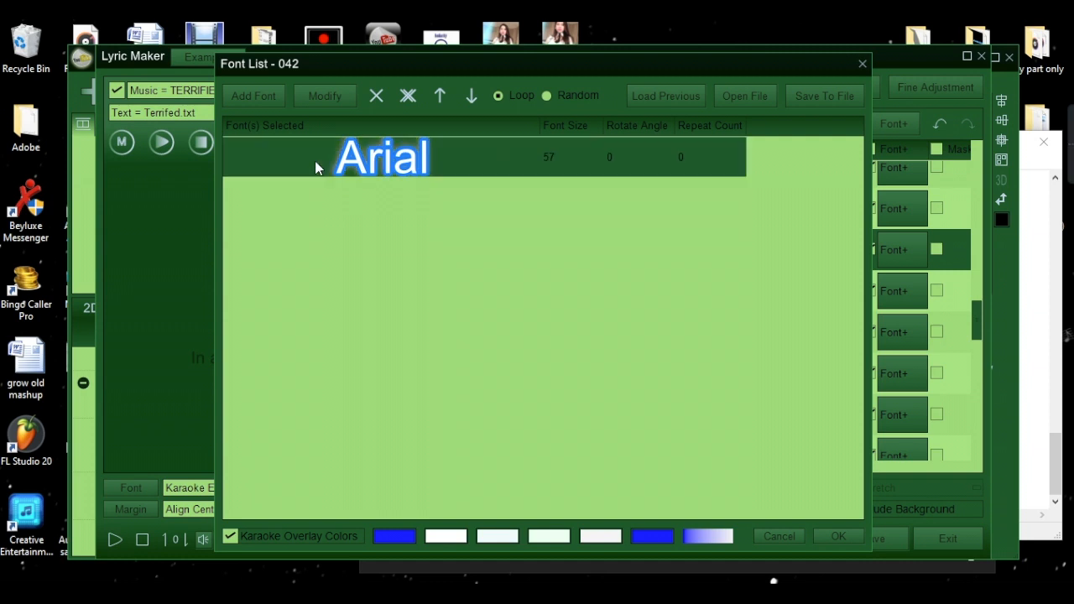
{"action": "left_click", "coordinate": [316, 101]}
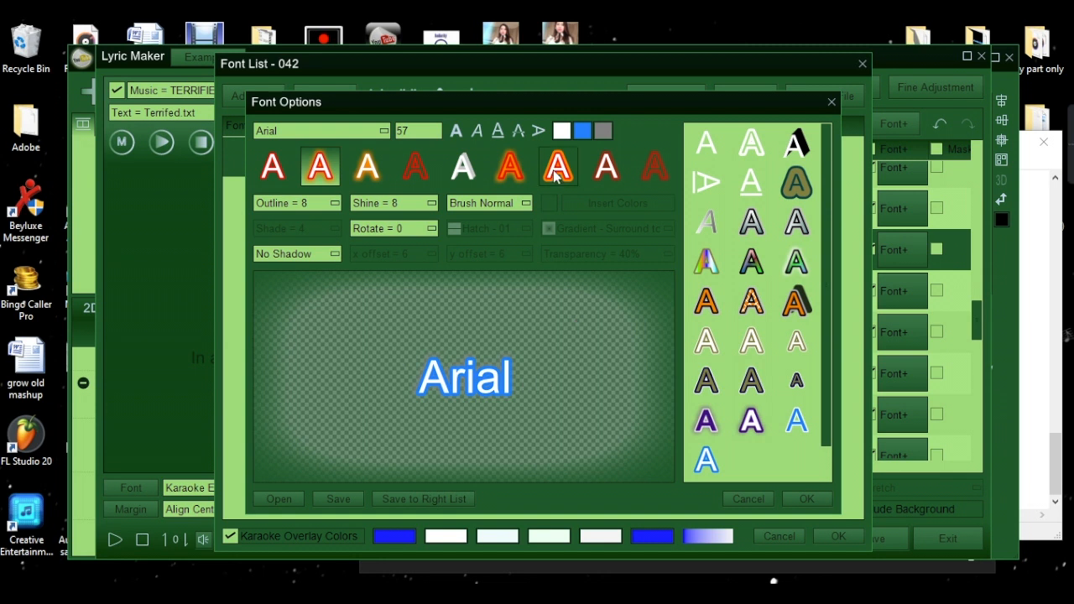
{"action": "left_click", "coordinate": [584, 132]}
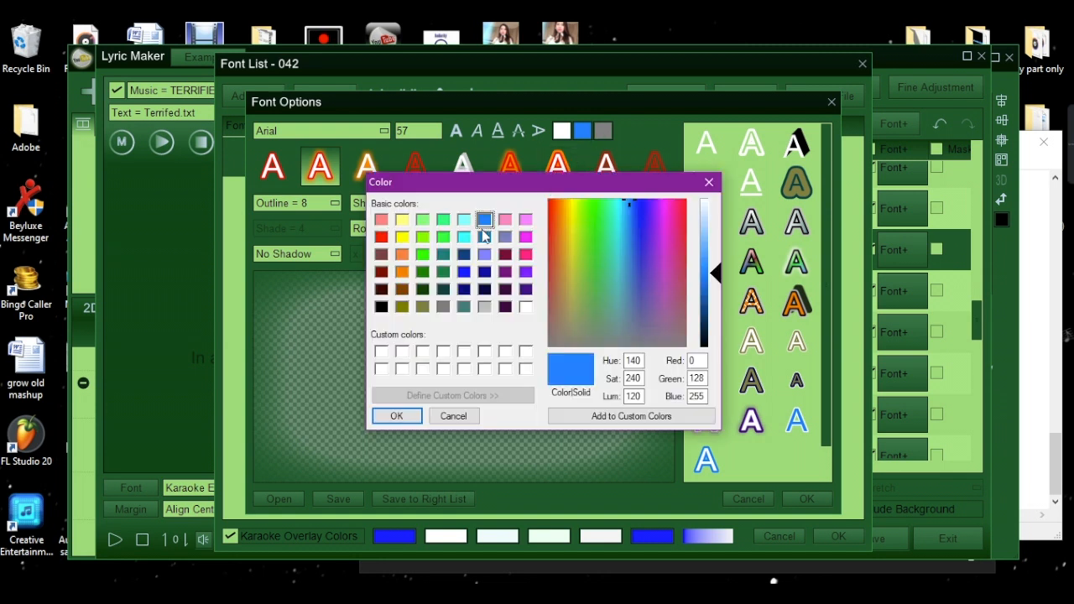
{"action": "left_click", "coordinate": [402, 238]}
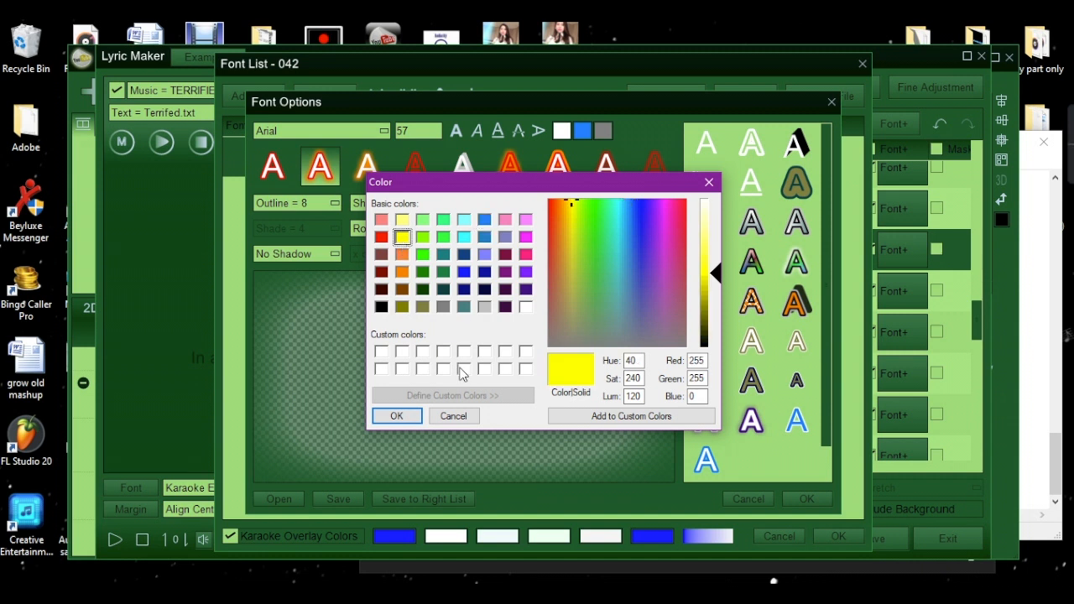
{"action": "left_click", "coordinate": [397, 416]}
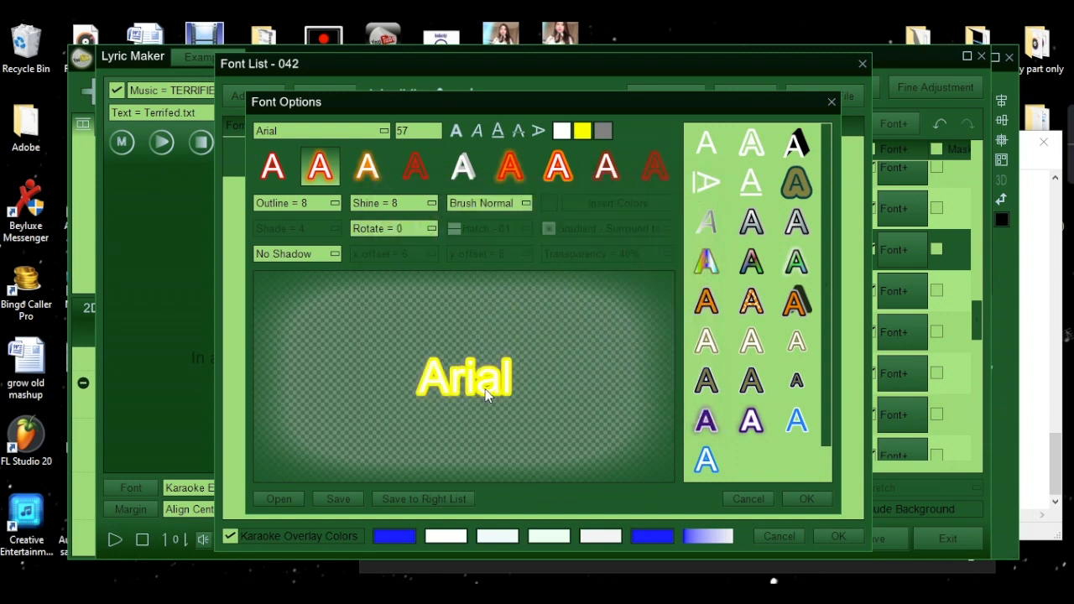
{"action": "left_click", "coordinate": [807, 499]}
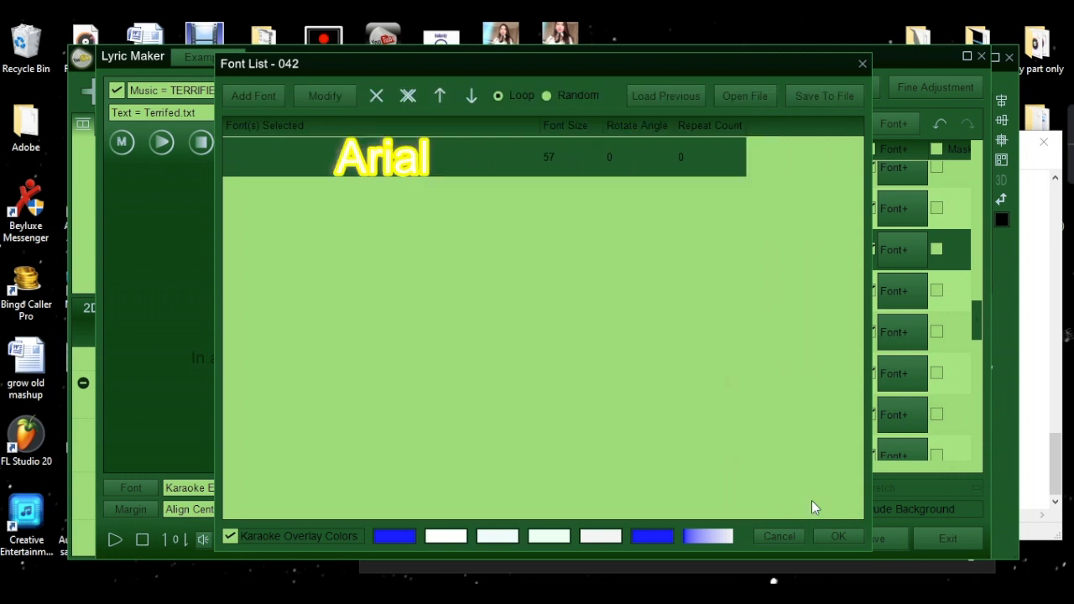
Set both blue karaoke overlay colors of the "Bridge:" line to orange (RGB 255, 128, 0) and apply the font list.
{"action": "left_click", "coordinate": [400, 539]}
{"action": "left_click", "coordinate": [425, 555]}
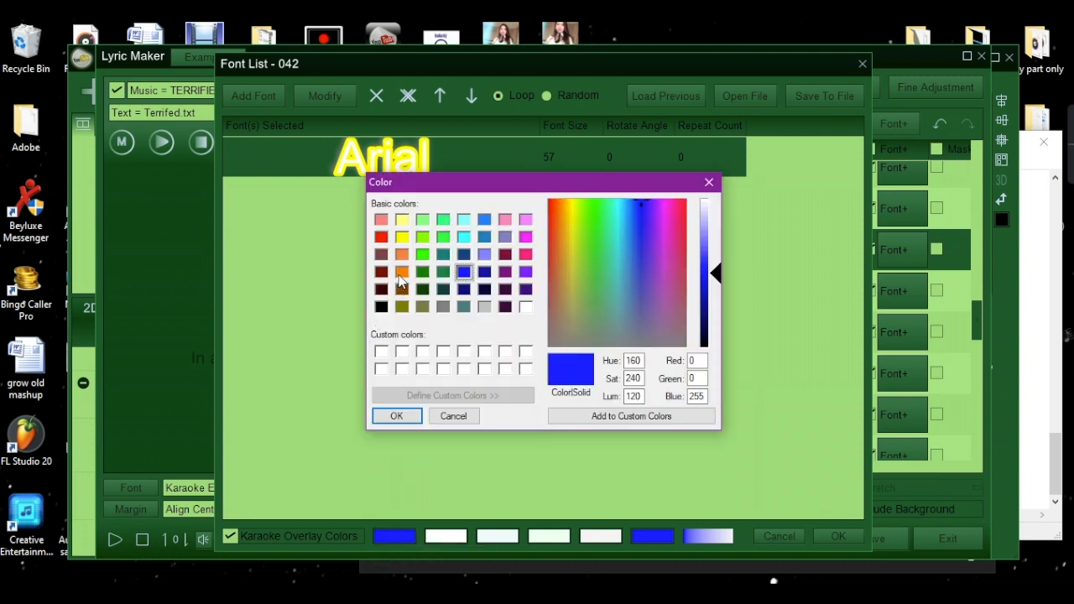
{"action": "left_click", "coordinate": [402, 273]}
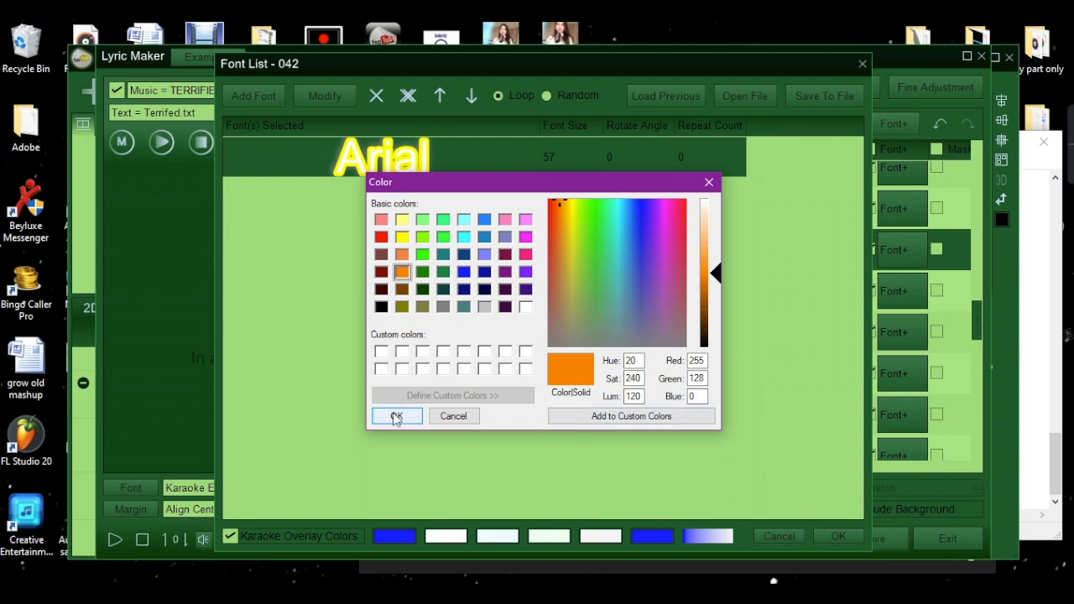
{"action": "left_click", "coordinate": [397, 419]}
{"action": "left_click", "coordinate": [652, 535]}
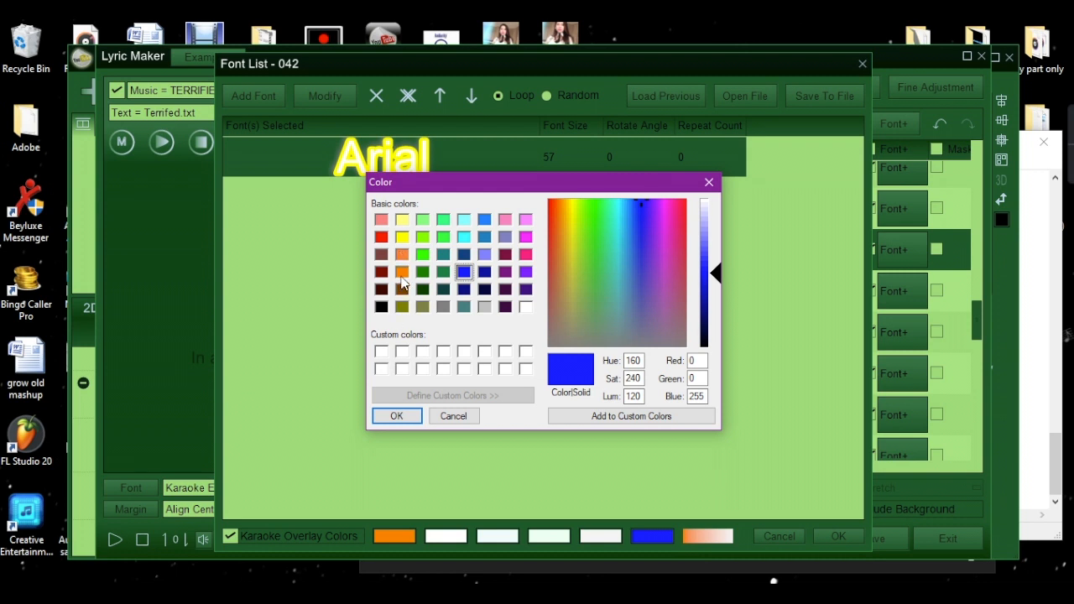
{"action": "left_click", "coordinate": [402, 272]}
{"action": "left_click", "coordinate": [391, 415]}
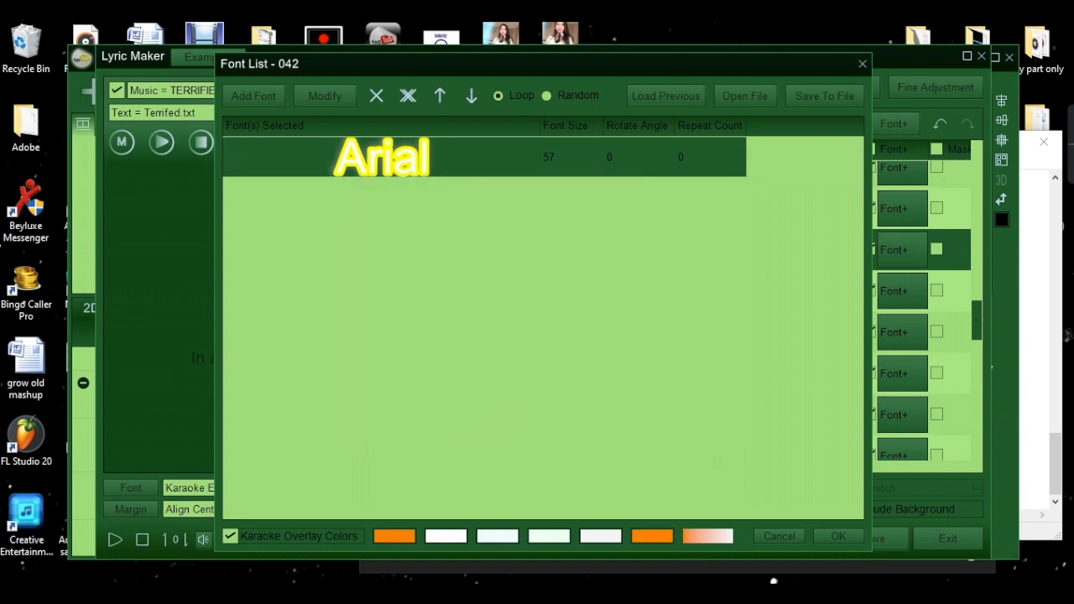
{"action": "left_click", "coordinate": [837, 539]}
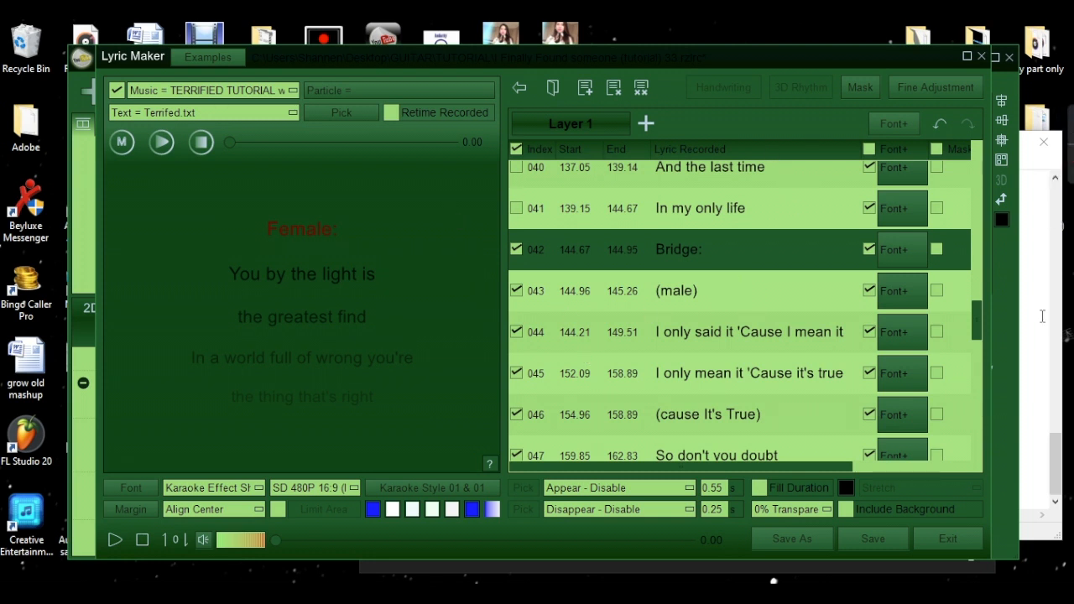
Save the lyrics to the Desktop as a new lyric file named TERRIFIED TUTORIAL LYRICS and exit Lyric Maker.
{"action": "mouse_move", "coordinate": [829, 59]}
{"action": "left_mouse_down"}
{"action": "mouse_move", "coordinate": [829, 78]}
{"action": "mouse_move", "coordinate": [832, 46]}
{"action": "left_mouse_up"}
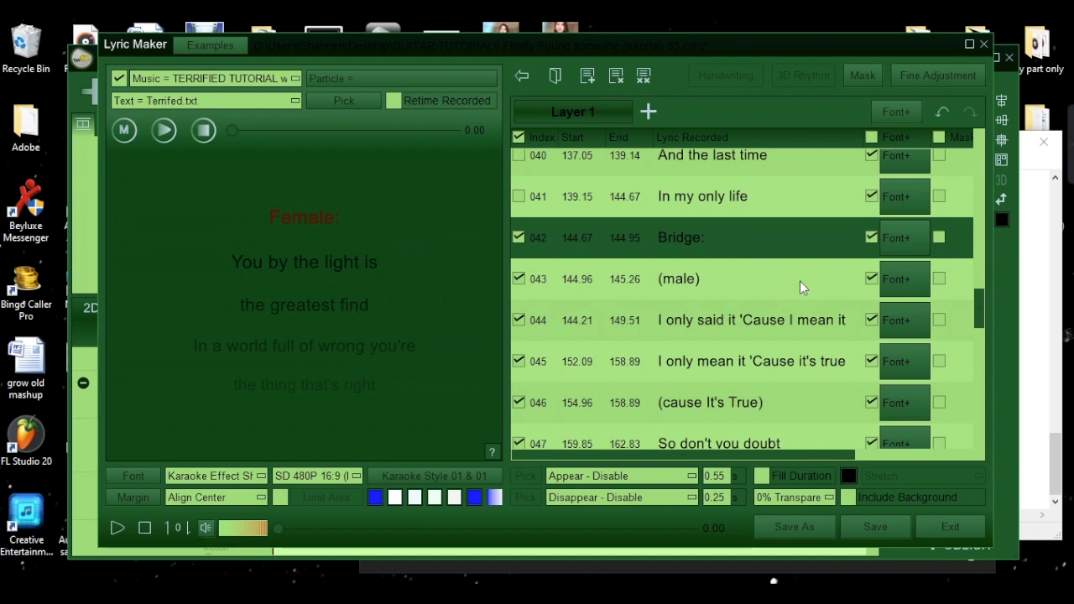
{"action": "left_click", "coordinate": [788, 531]}
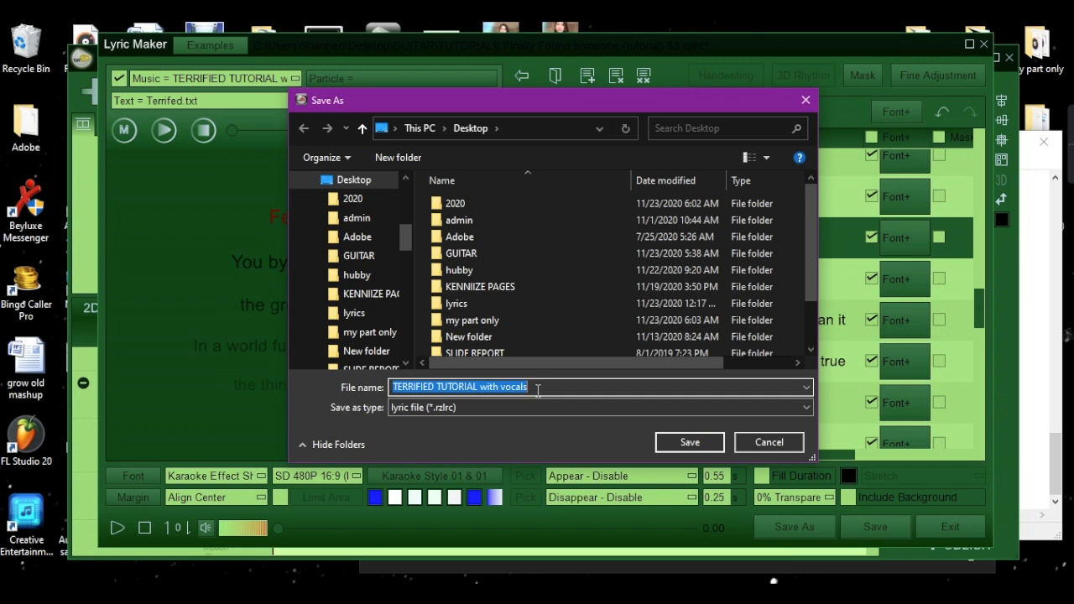
{"action": "left_click", "coordinate": [539, 387]}
{"action": "key", "text": "BackSpace"}
{"action": "key", "text": "BackSpace"}
{"action": "key", "text": "BackSpace"}
{"action": "key", "text": "BackSpace"}
{"action": "key", "text": "BackSpace"}
{"action": "key", "text": "BackSpace"}
{"action": "key", "text": "BackSpace"}
{"action": "key", "text": "BackSpace"}
{"action": "key", "text": "BackSpace"}
{"action": "key", "text": "BackSpace"}
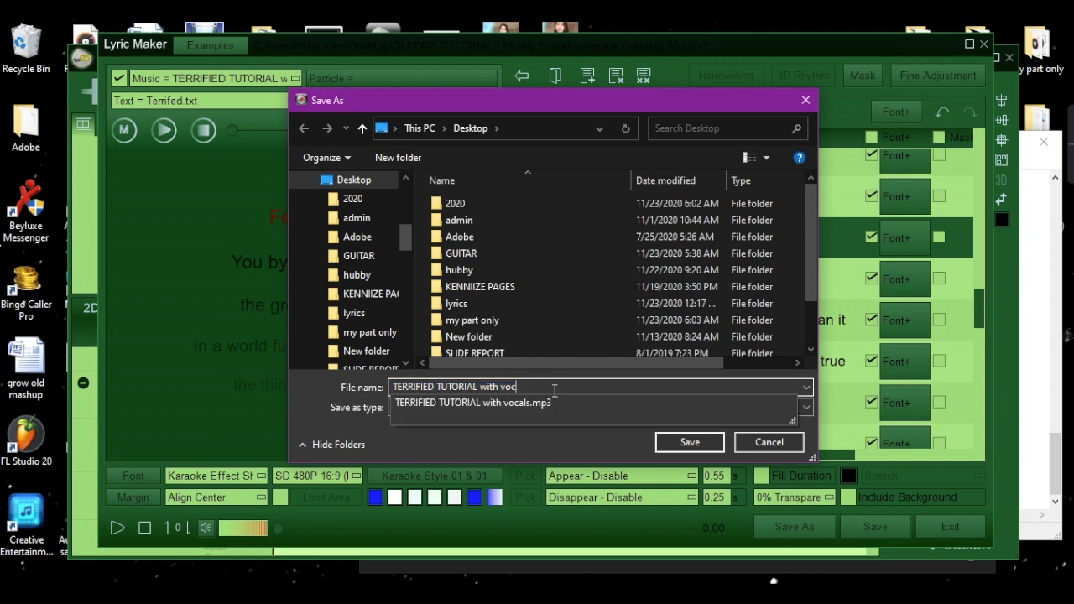
{"action": "key", "text": "BackSpace"}
{"action": "type", "text": "LYRICS"}
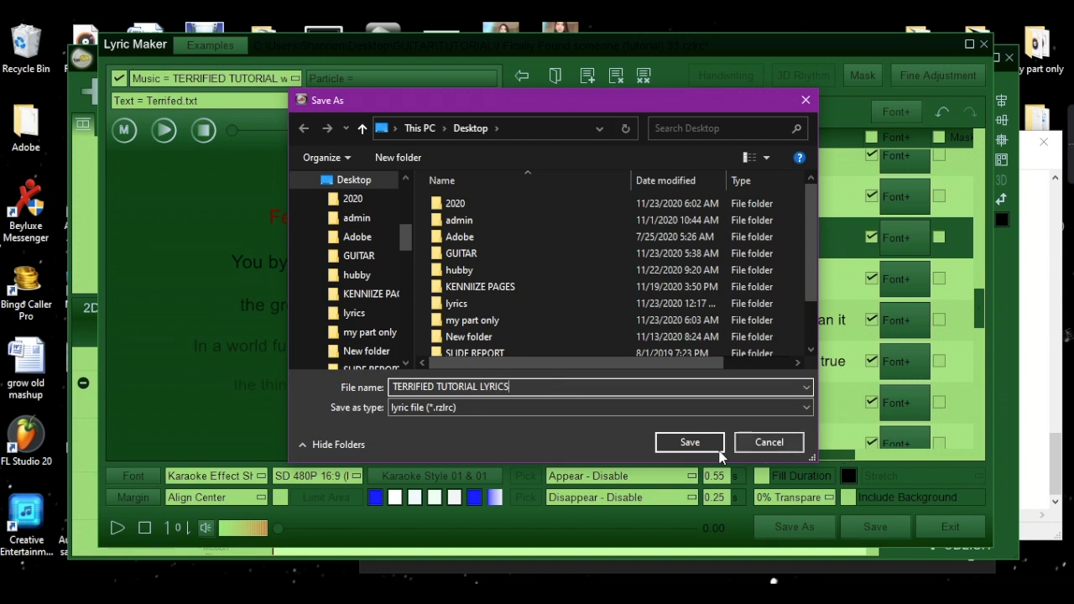
{"action": "left_click", "coordinate": [684, 442]}
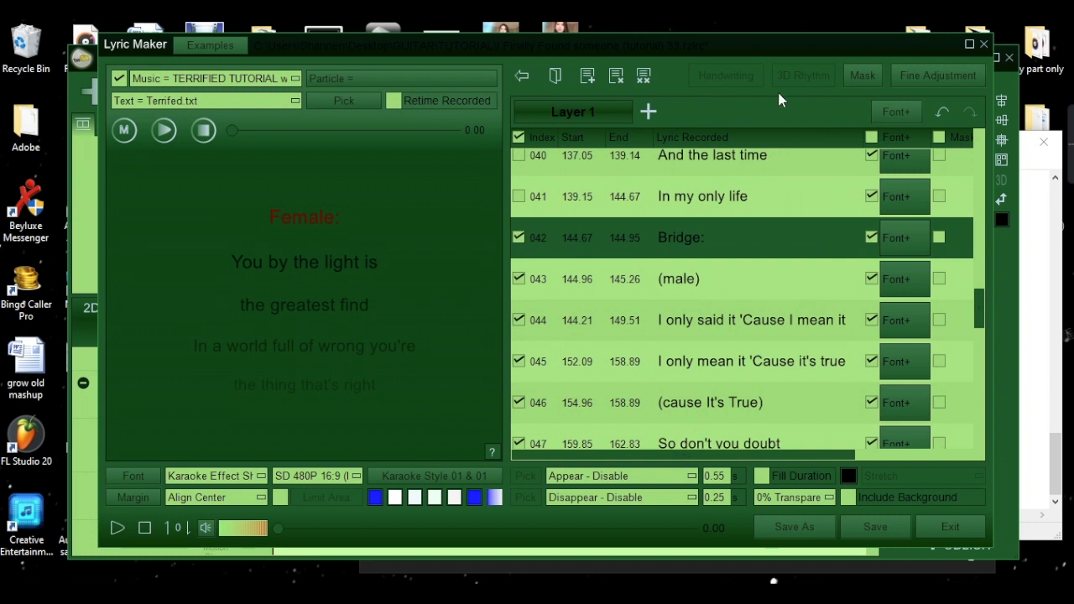
{"action": "left_click", "coordinate": [949, 525]}
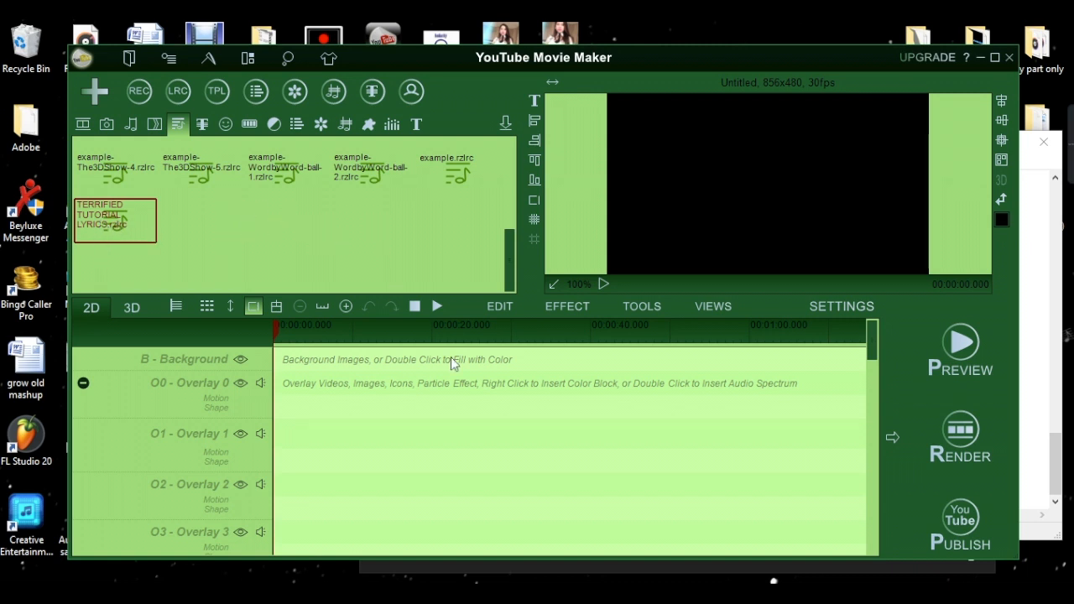
Place TERRIFIED TUTORIAL LYRICS.rzlrc on the Text 0 track, starting at about 5 seconds.
{"action": "scroll", "coordinate": [510, 416], "scroll_direction": "down", "scroll_amount": 10}
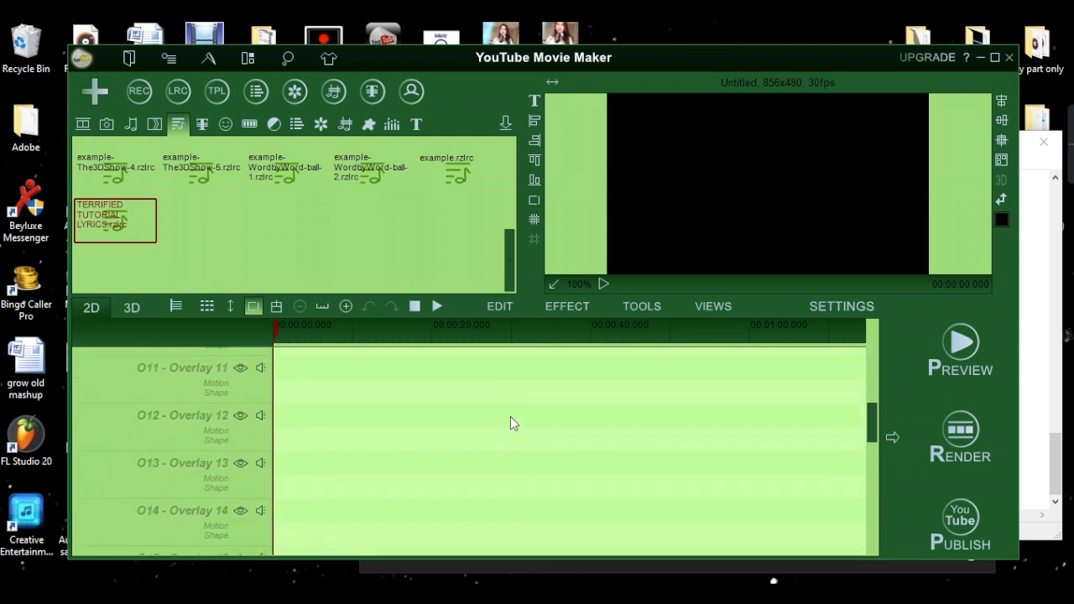
{"action": "scroll", "coordinate": [510, 416], "scroll_direction": "down", "scroll_amount": 6}
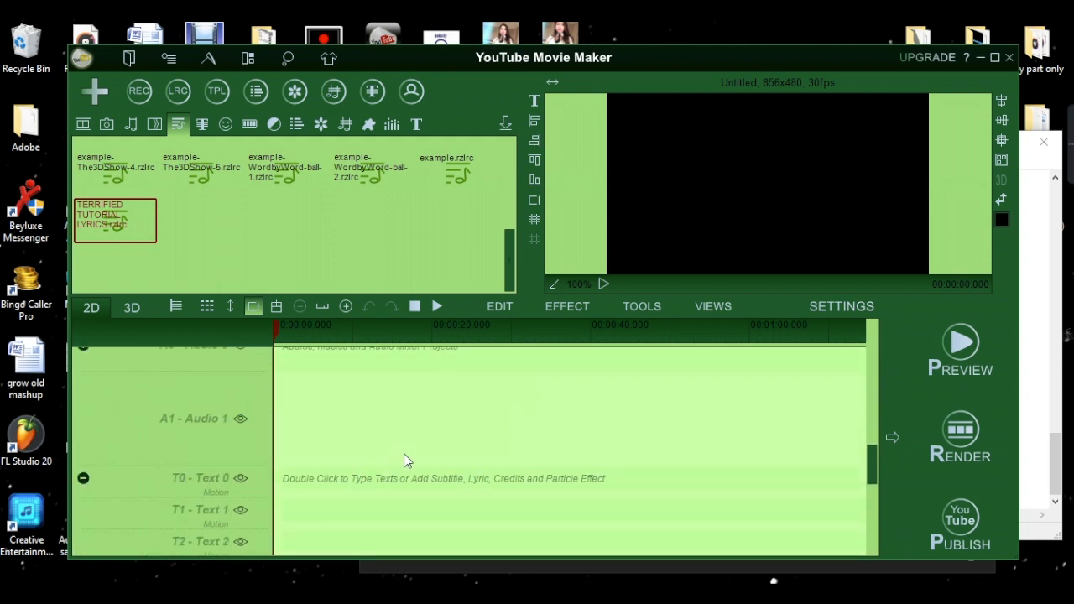
{"action": "scroll", "coordinate": [390, 444], "scroll_direction": "up", "scroll_amount": 16}
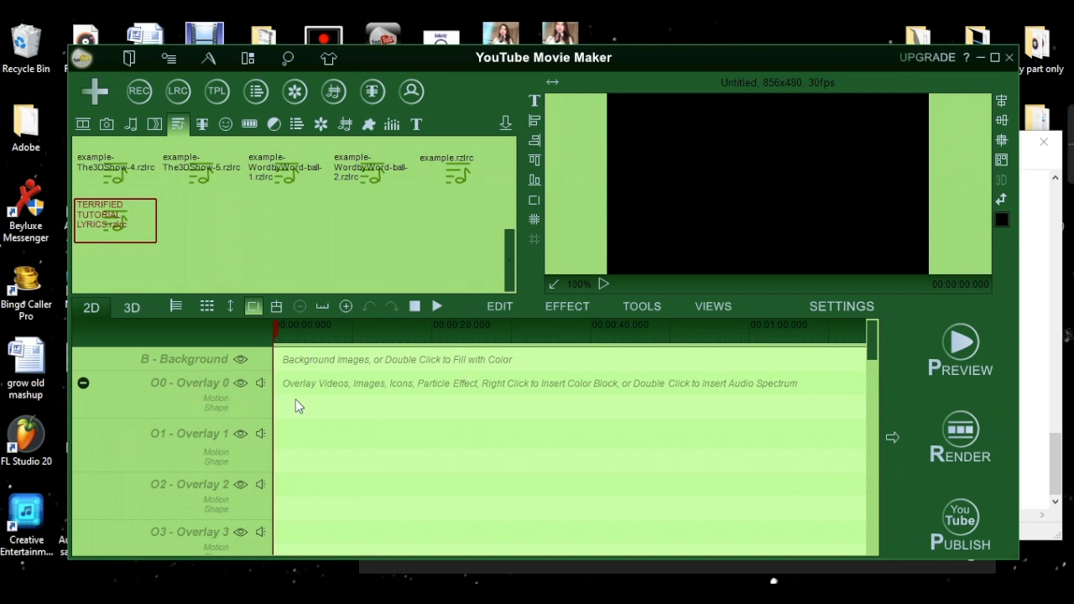
{"action": "scroll", "coordinate": [349, 397], "scroll_direction": "down", "scroll_amount": 15}
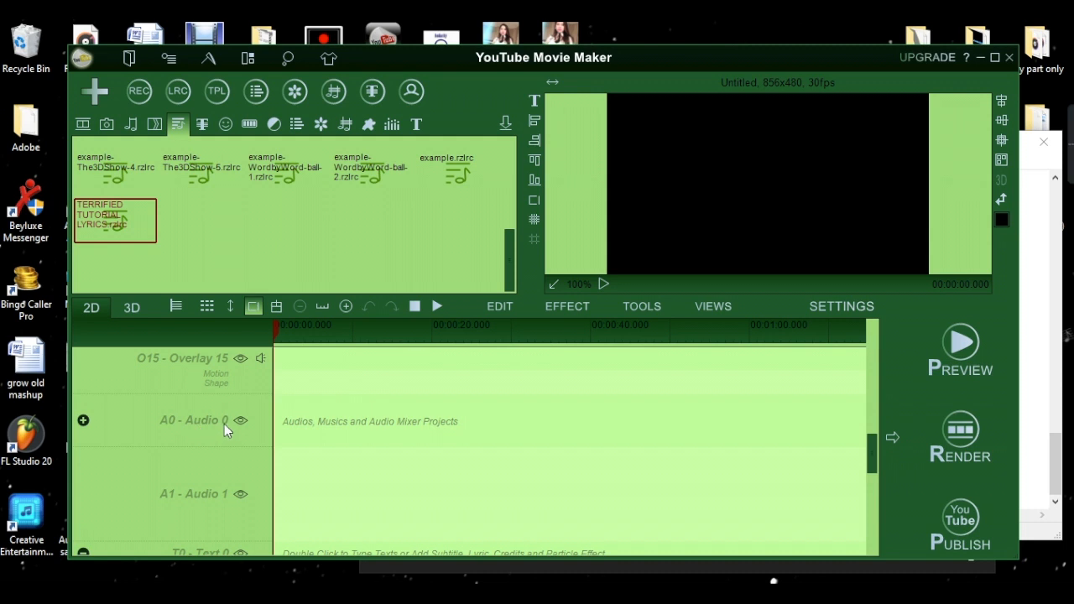
{"action": "scroll", "coordinate": [250, 426], "scroll_direction": "down", "scroll_amount": 3}
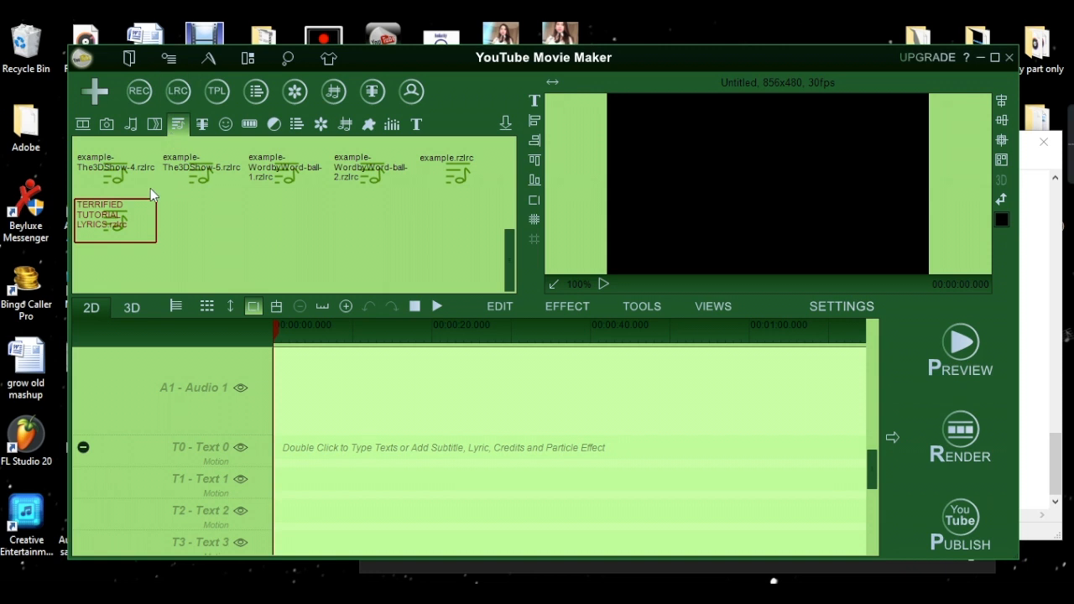
{"action": "left_click_drag", "start_coordinate": [138, 227], "coordinate": [315, 451]}
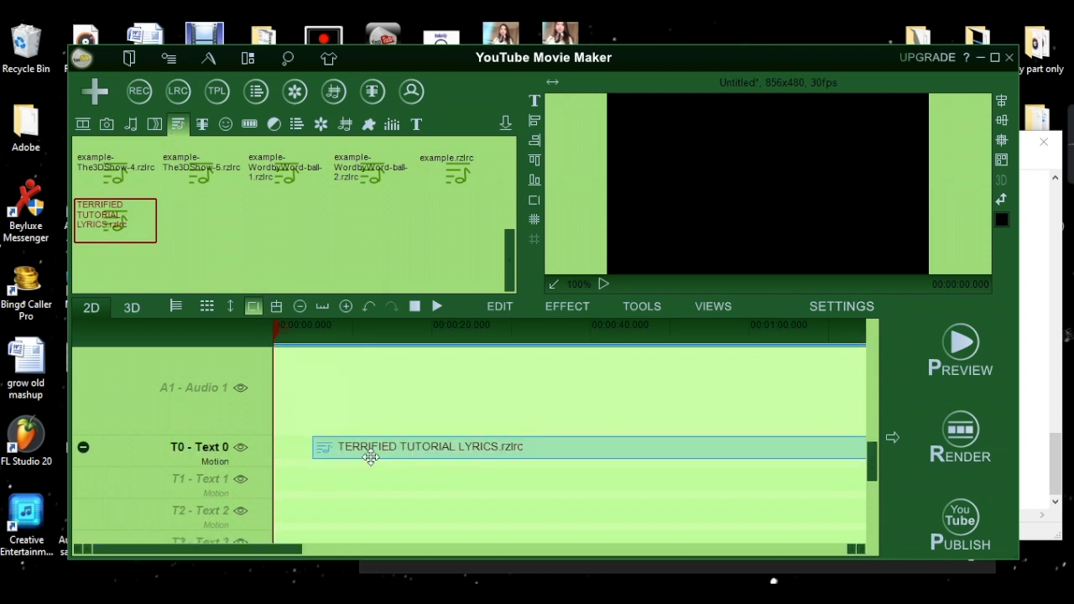
Add TERRIFIED TUTORIAL with vocals.mp3 to the Audio 1 track and move both the audio and lyric clips to the timeline's start.
{"action": "left_click", "coordinate": [130, 126]}
{"action": "left_click_drag", "start_coordinate": [111, 161], "coordinate": [313, 395]}
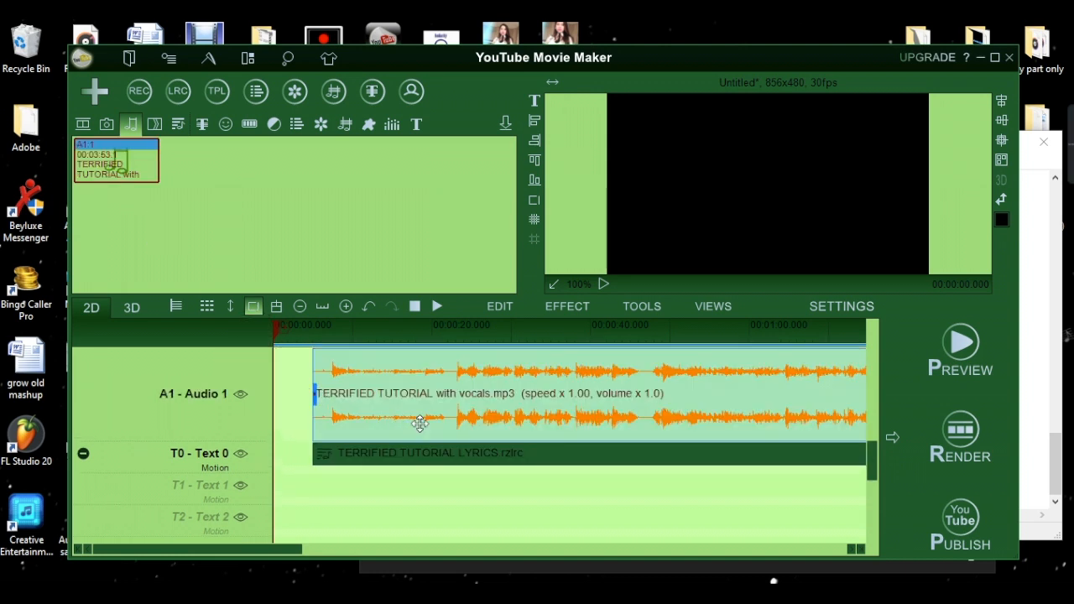
{"action": "scroll", "coordinate": [872, 460], "scroll_direction": "up", "scroll_amount": 1}
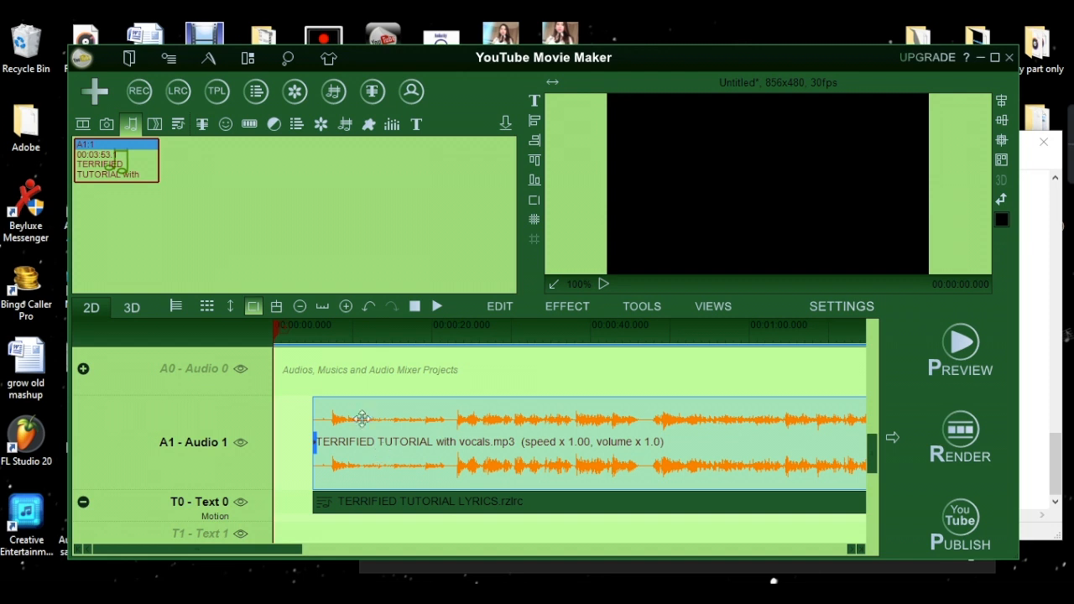
{"action": "left_click_drag", "start_coordinate": [388, 449], "coordinate": [349, 454]}
{"action": "left_click_drag", "start_coordinate": [365, 501], "coordinate": [326, 489]}
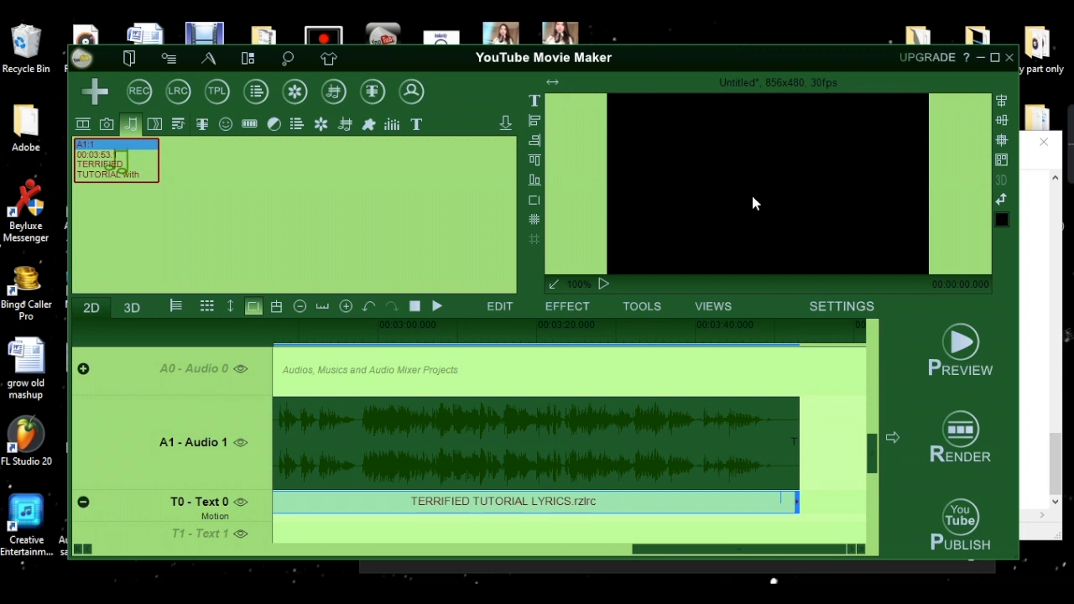
Reopen the Text 0 lyric clip for editing and set the font size of lyric line 026 to 52.
{"action": "double_click", "coordinate": [554, 503]}
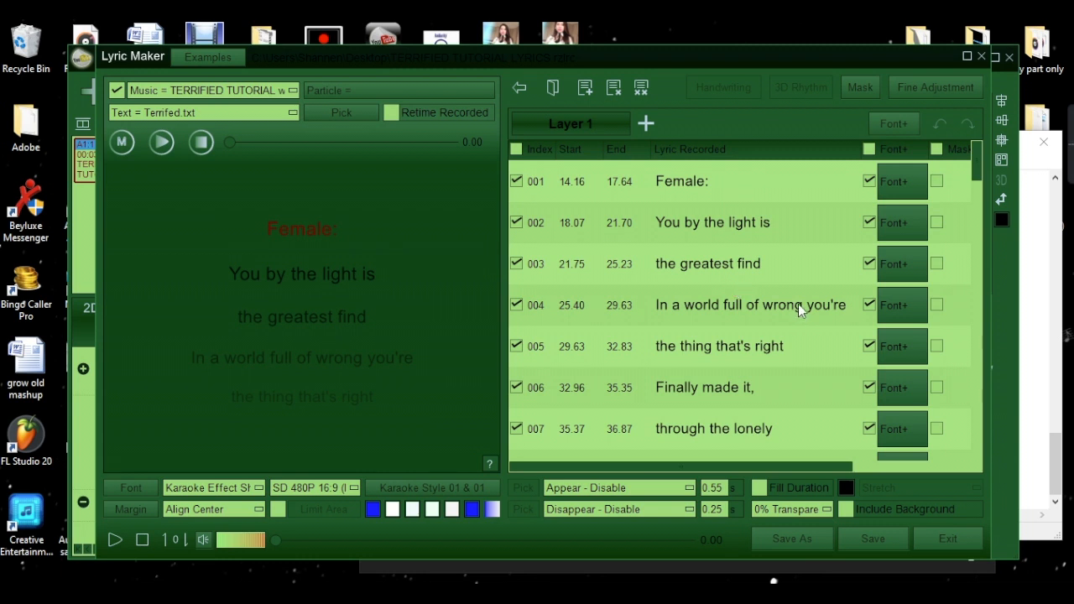
{"action": "scroll", "coordinate": [798, 303], "scroll_direction": "down", "scroll_amount": 10}
{"action": "scroll", "coordinate": [798, 304], "scroll_direction": "down", "scroll_amount": 12}
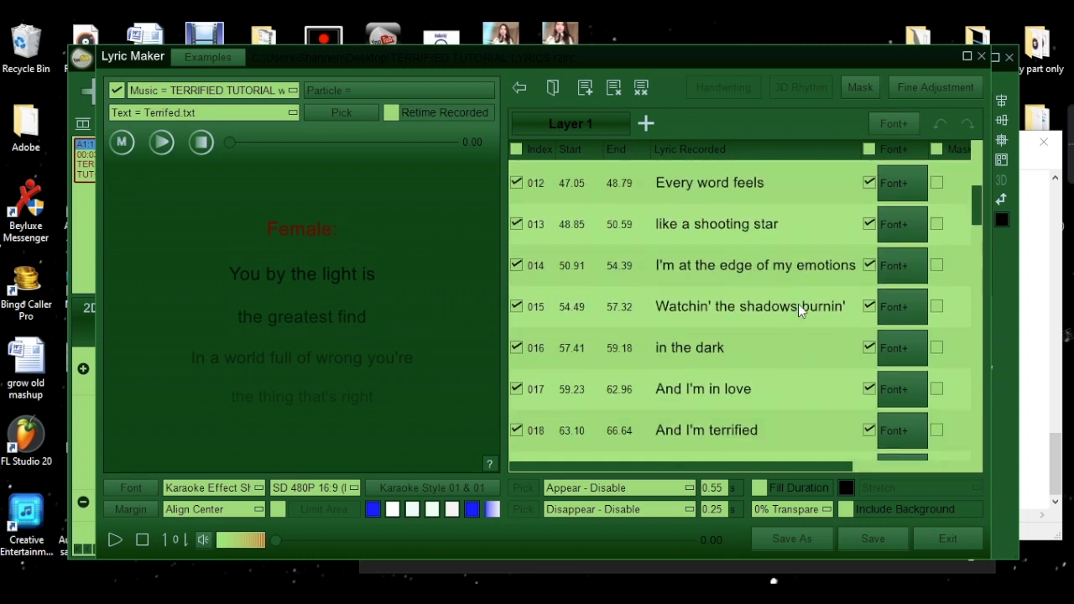
{"action": "scroll", "coordinate": [798, 310], "scroll_direction": "down", "scroll_amount": 1}
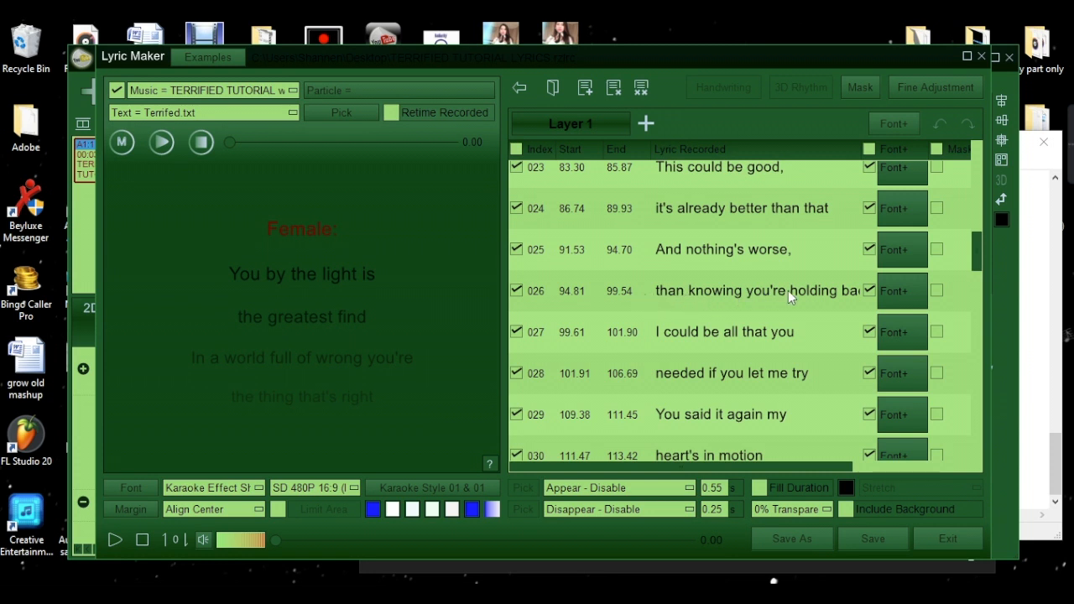
{"action": "left_click", "coordinate": [897, 289]}
{"action": "left_click", "coordinate": [315, 155]}
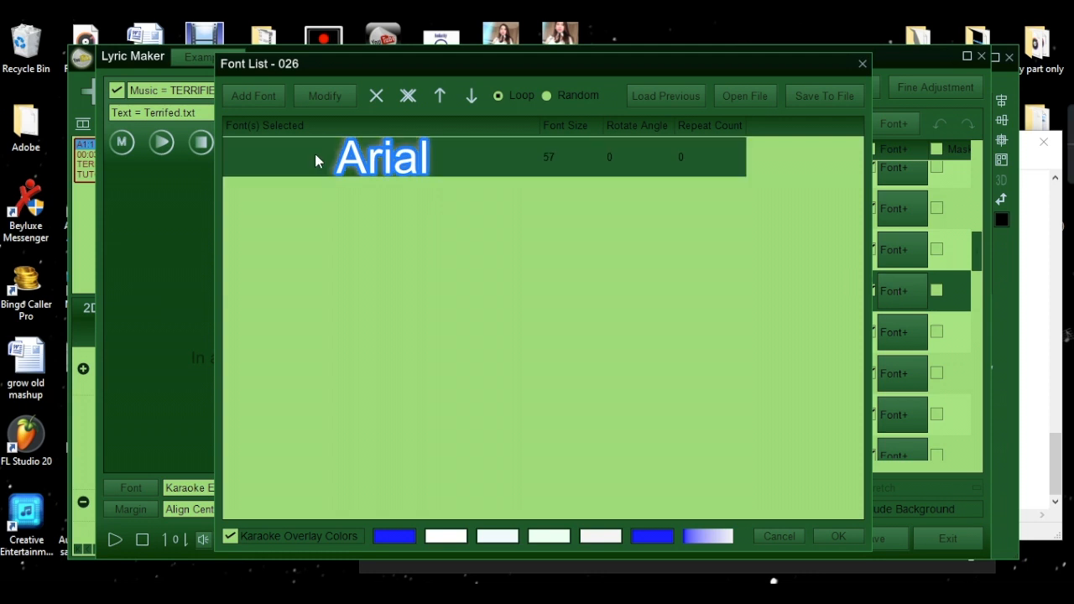
{"action": "left_click", "coordinate": [326, 98]}
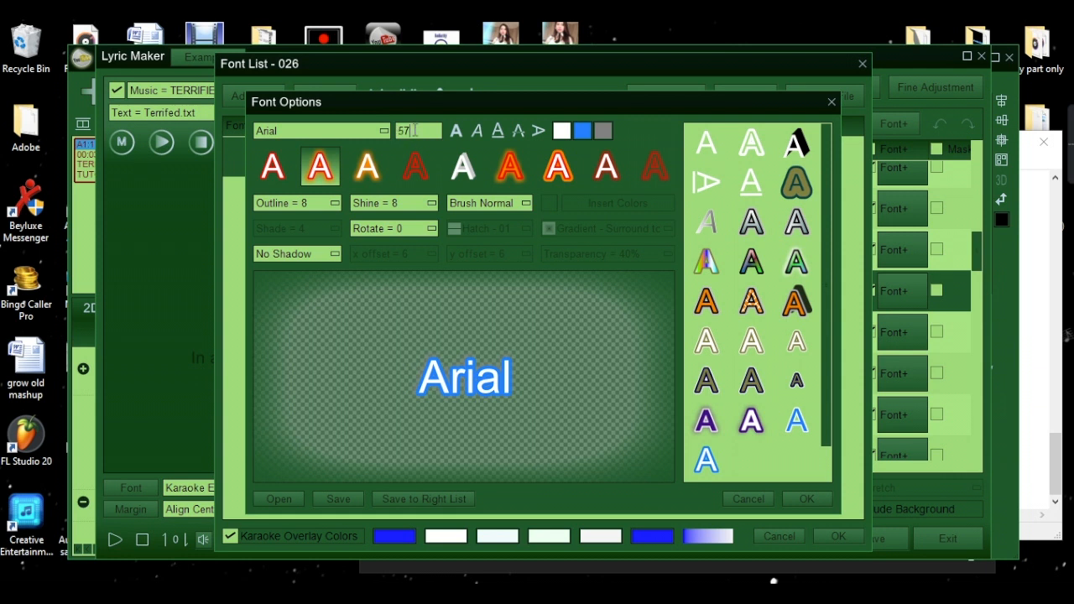
{"action": "key", "text": "BackSpace"}
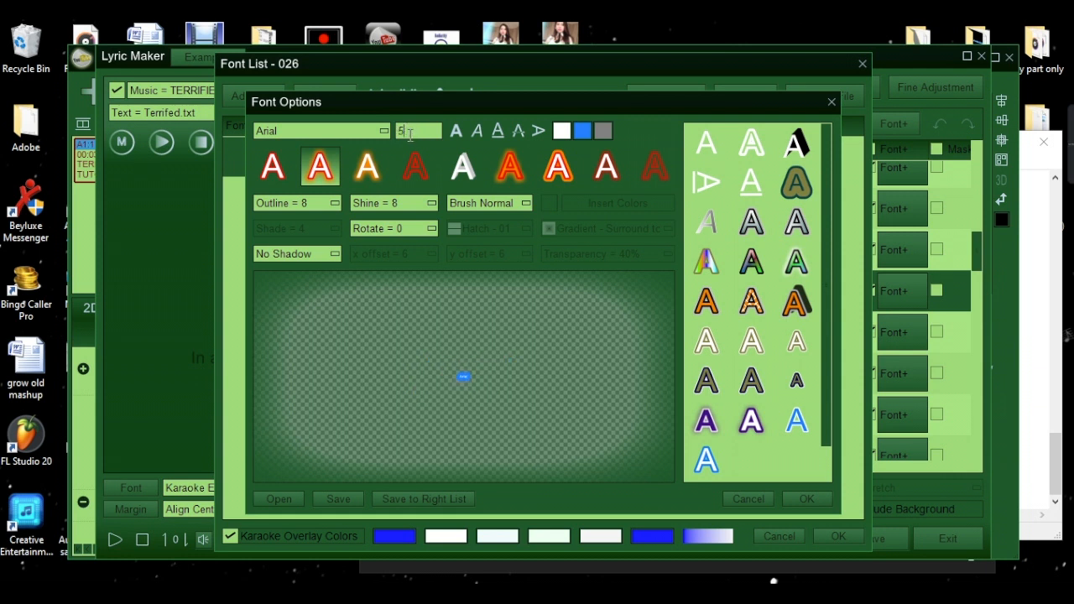
{"action": "type", "text": "2"}
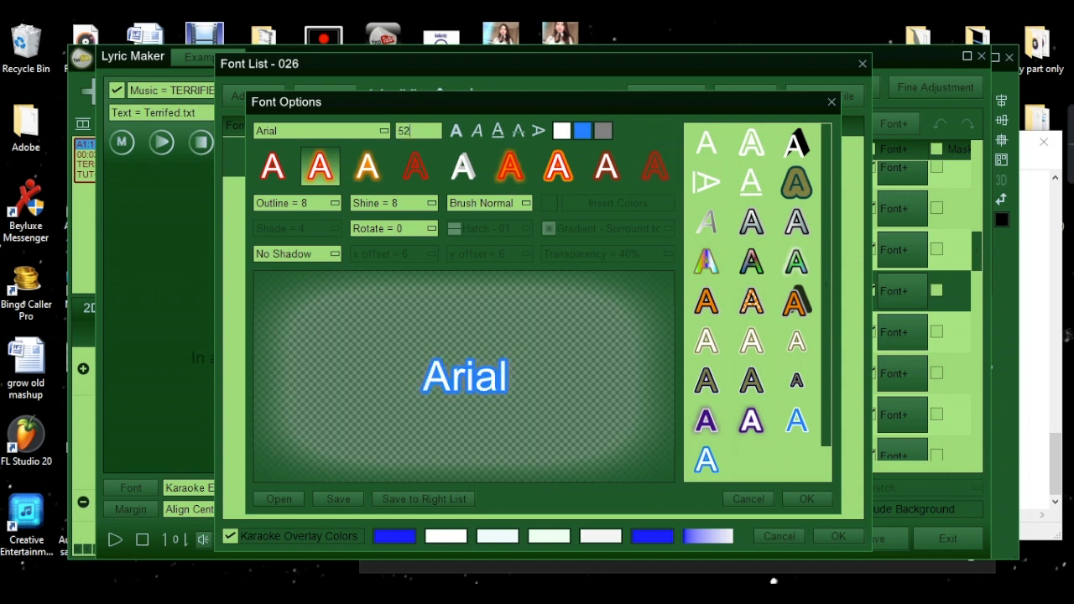
{"action": "left_click", "coordinate": [804, 500]}
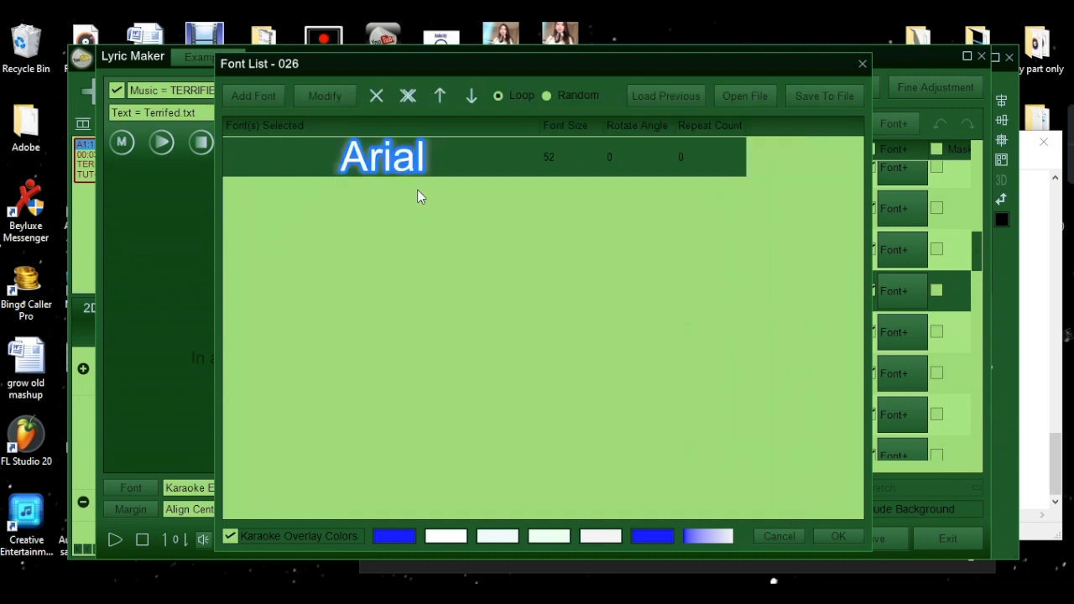
{"action": "left_click", "coordinate": [836, 537]}
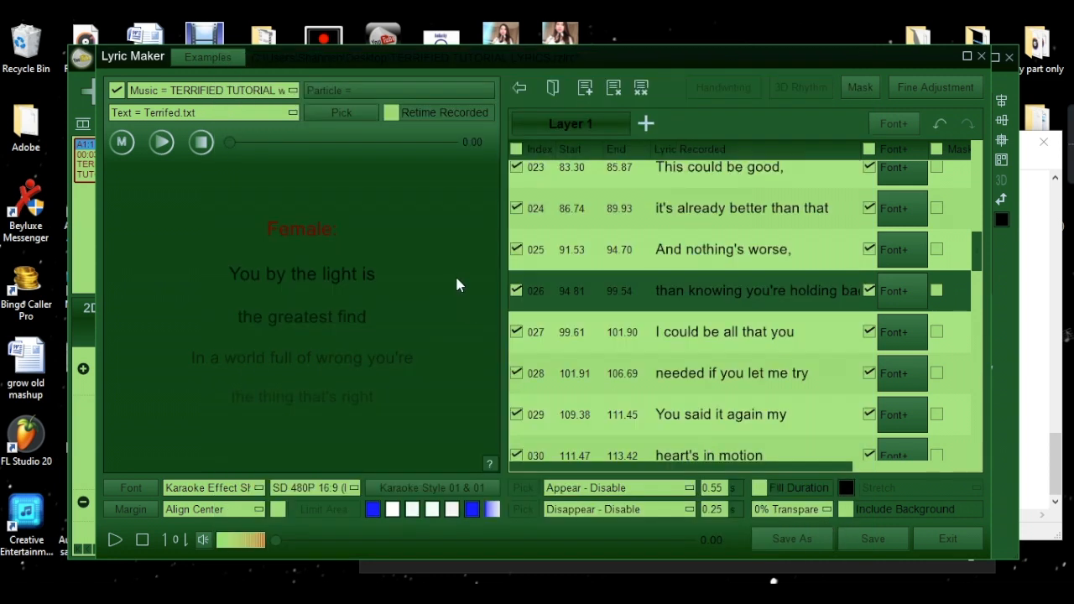
Enable a karaoke ready flag on the "(Male)" line before "This could be good," and delete its sixth star.
{"action": "left_click_drag", "start_coordinate": [579, 466], "coordinate": [694, 467]}
{"action": "left_click_drag", "start_coordinate": [976, 253], "coordinate": [976, 164]}
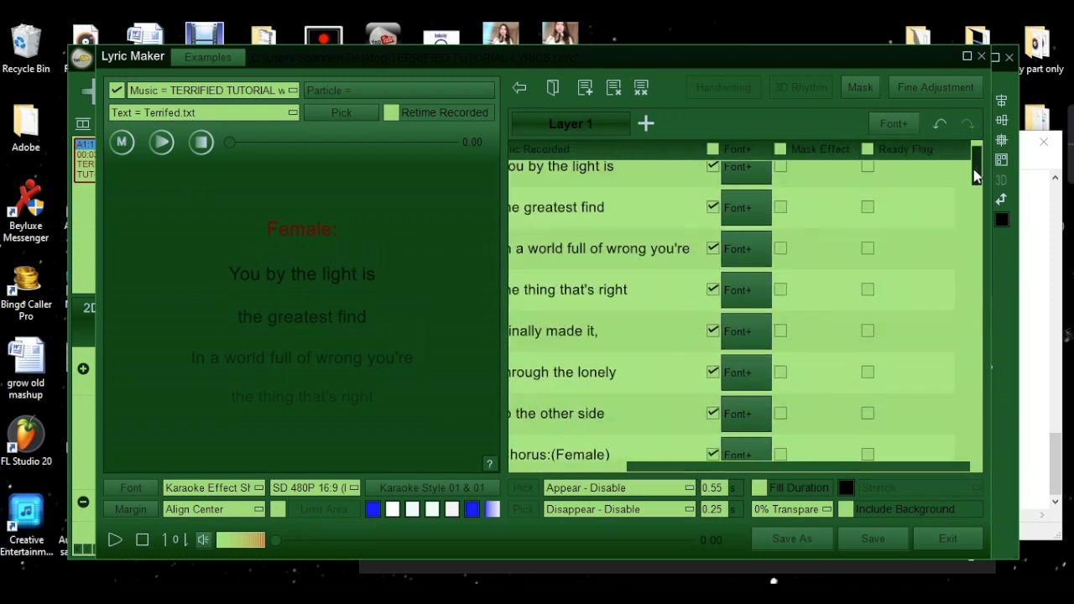
{"action": "left_click_drag", "start_coordinate": [744, 465], "coordinate": [713, 468]}
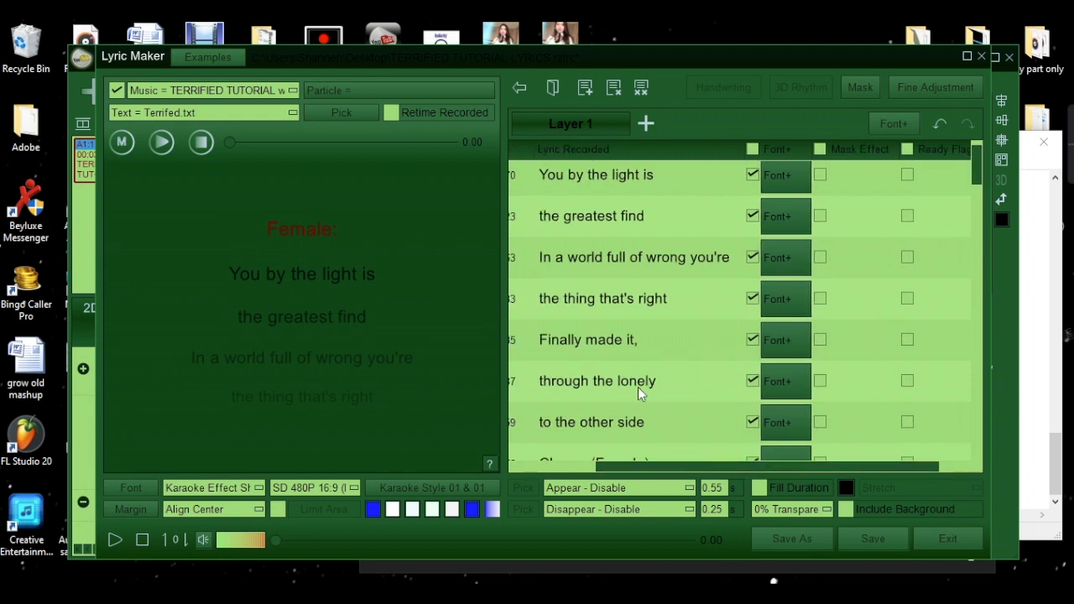
{"action": "scroll", "coordinate": [638, 387], "scroll_direction": "up", "scroll_amount": 1}
{"action": "scroll", "coordinate": [638, 386], "scroll_direction": "down", "scroll_amount": 3}
{"action": "scroll", "coordinate": [637, 387], "scroll_direction": "down", "scroll_amount": 10}
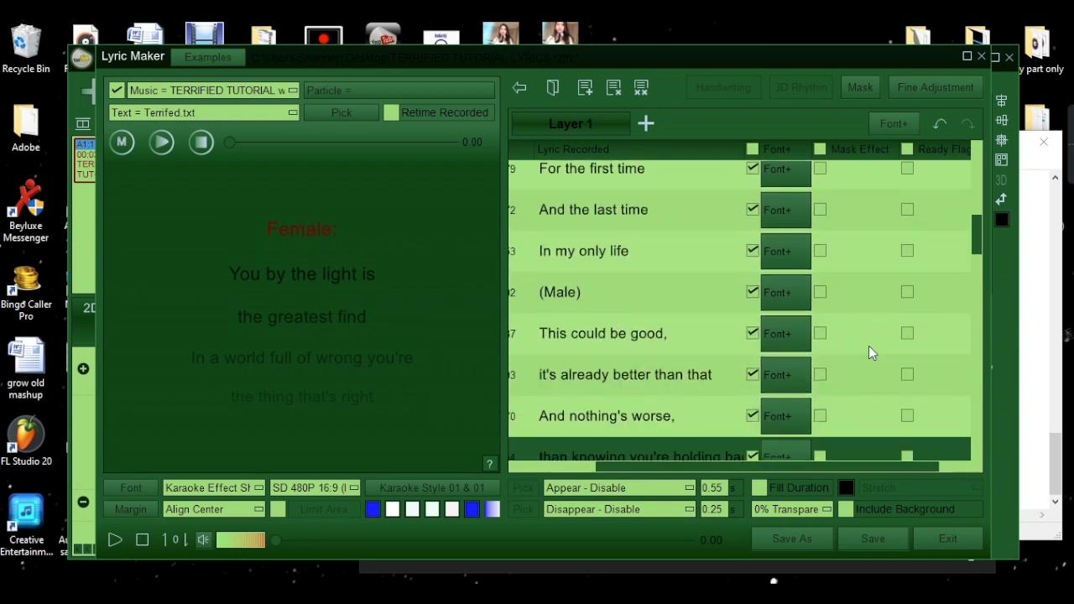
{"action": "left_click", "coordinate": [907, 293]}
{"action": "left_click", "coordinate": [932, 292]}
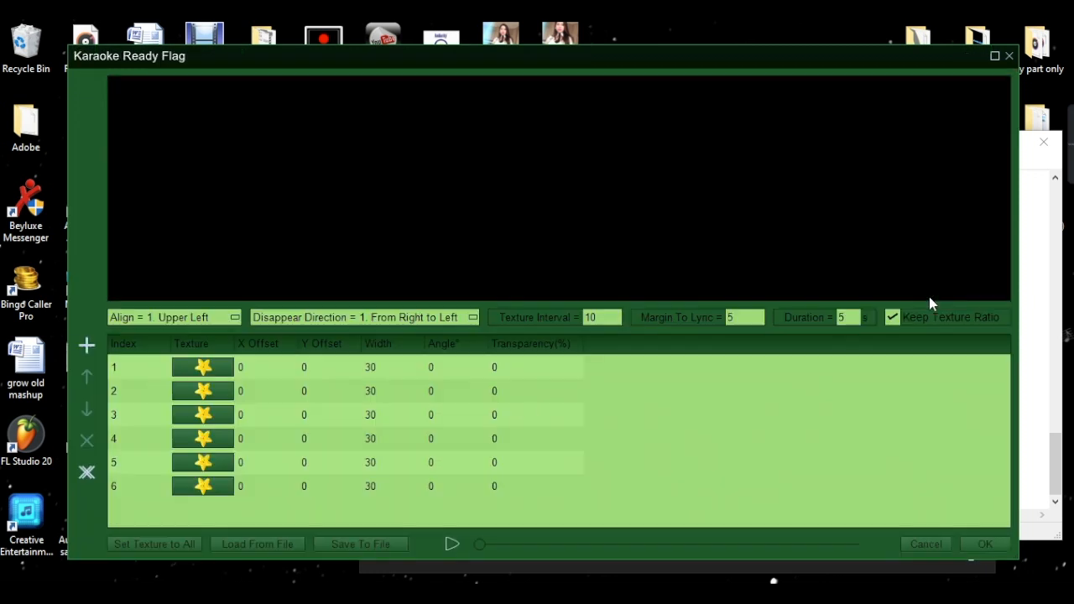
{"action": "left_click", "coordinate": [147, 487]}
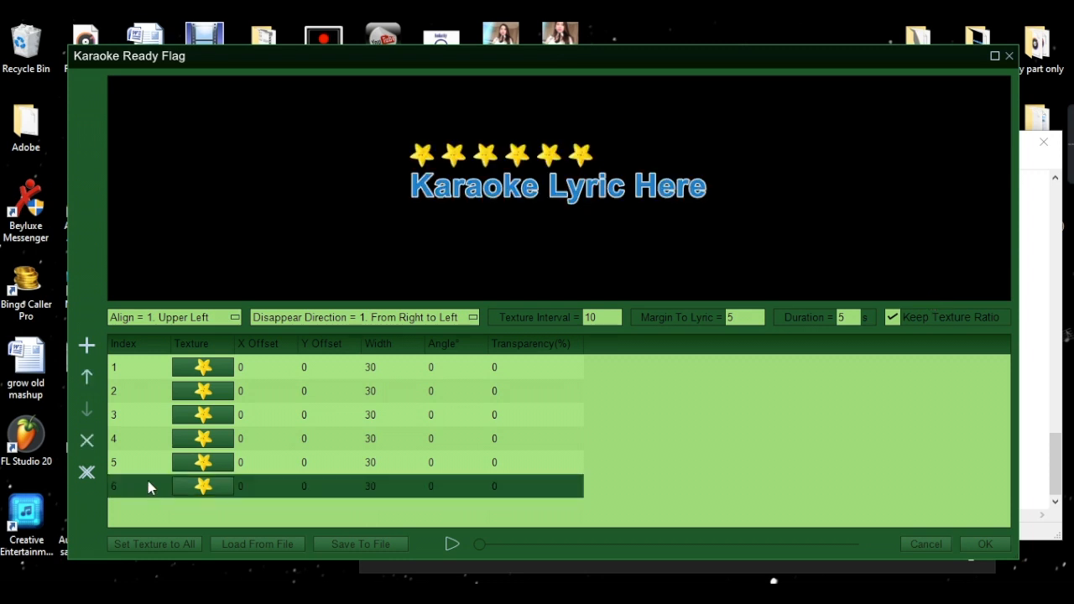
{"action": "left_click", "coordinate": [87, 440]}
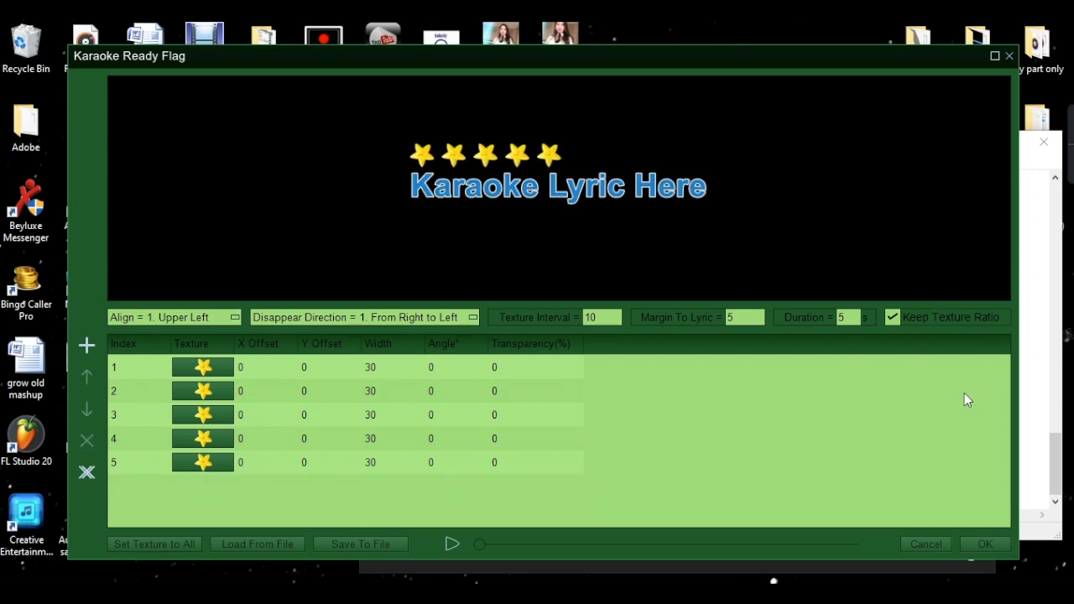
{"action": "left_click", "coordinate": [983, 545]}
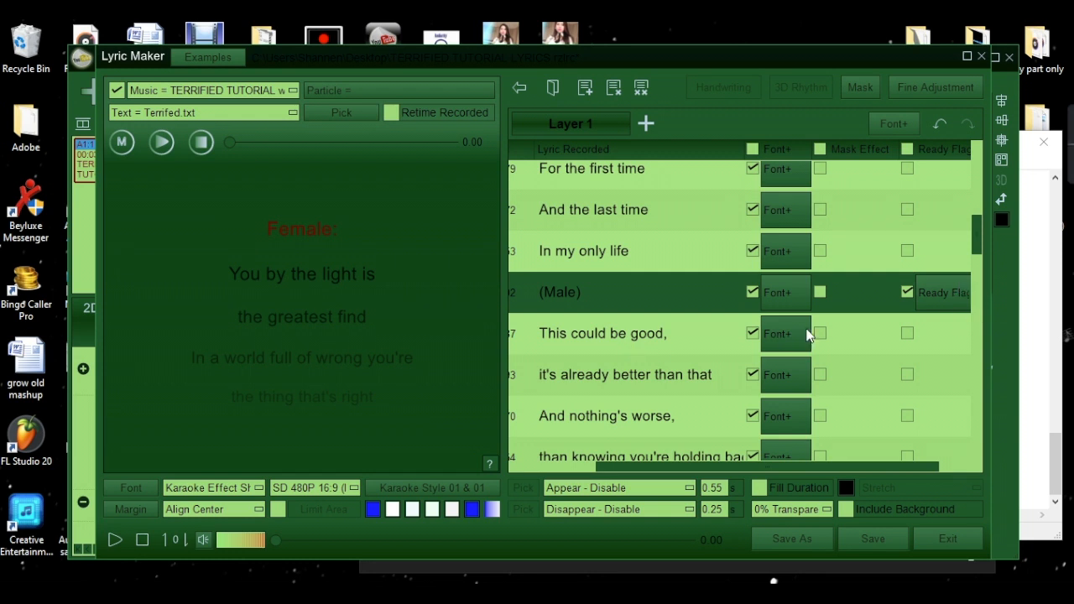
Enable a ready flag on the "(DUET)" line before "And I'm in love" and delete its sixth star.
{"action": "scroll", "coordinate": [806, 336], "scroll_direction": "down", "scroll_amount": 4}
{"action": "scroll", "coordinate": [807, 333], "scroll_direction": "down", "scroll_amount": 4}
{"action": "scroll", "coordinate": [807, 334], "scroll_direction": "down", "scroll_amount": 5}
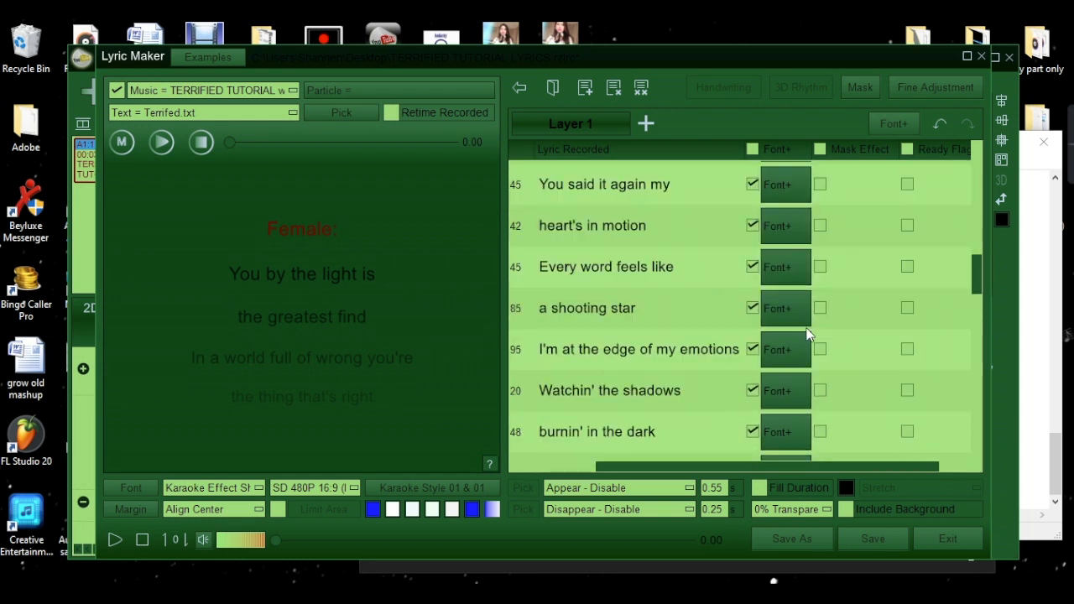
{"action": "scroll", "coordinate": [807, 334], "scroll_direction": "down", "scroll_amount": 1}
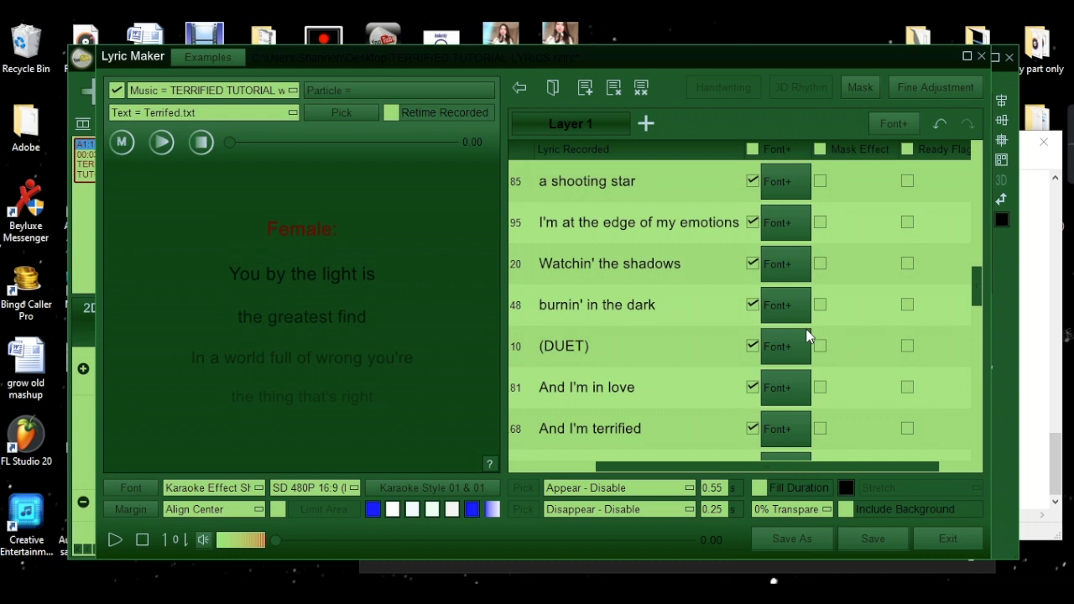
{"action": "left_click", "coordinate": [906, 348]}
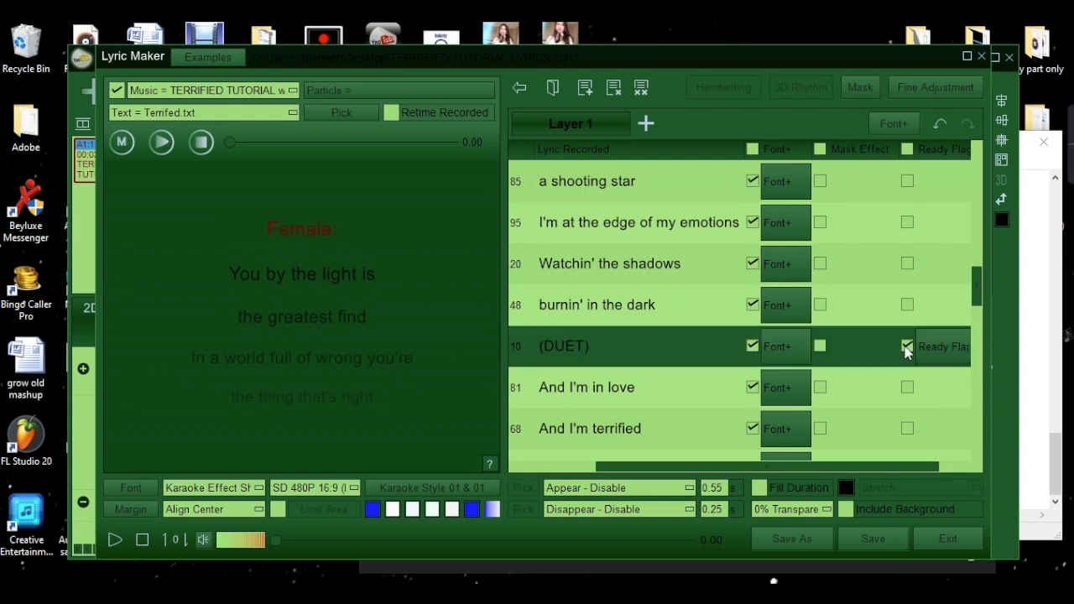
{"action": "left_click", "coordinate": [925, 346]}
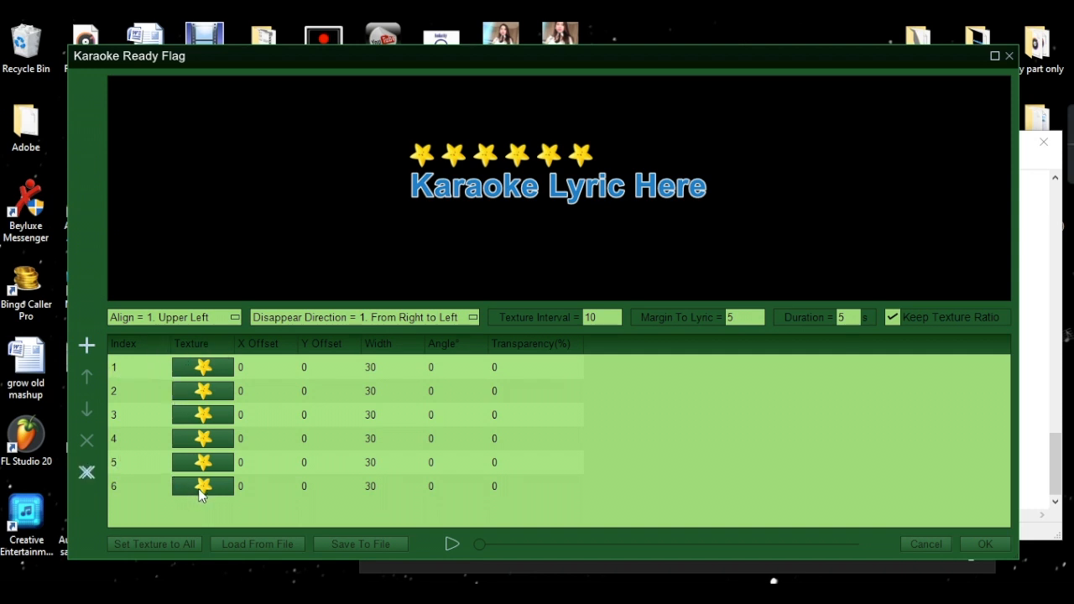
{"action": "left_click", "coordinate": [166, 486]}
{"action": "left_click", "coordinate": [107, 436]}
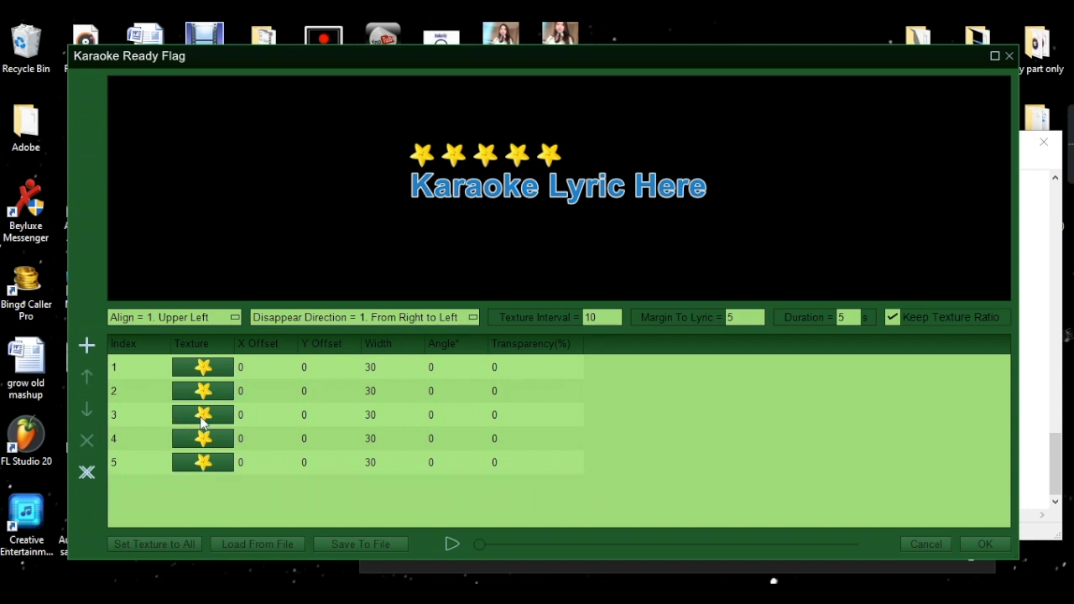
Change all five ready flag textures of the "(DUET)" line to the globe 034.png and apply the flag settings.
{"action": "left_click", "coordinate": [212, 376]}
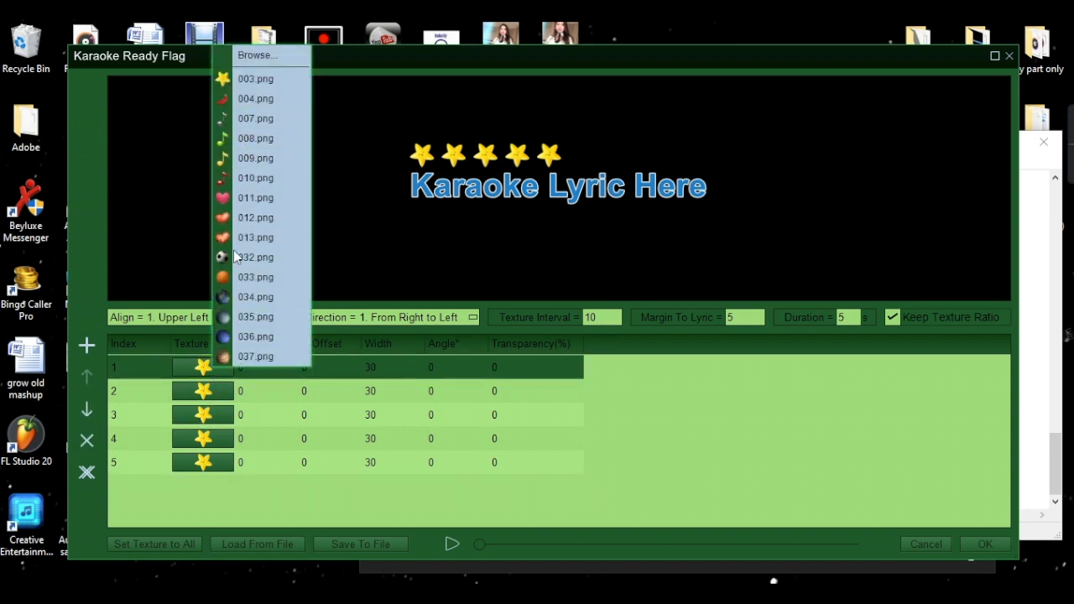
{"action": "left_click", "coordinate": [243, 297]}
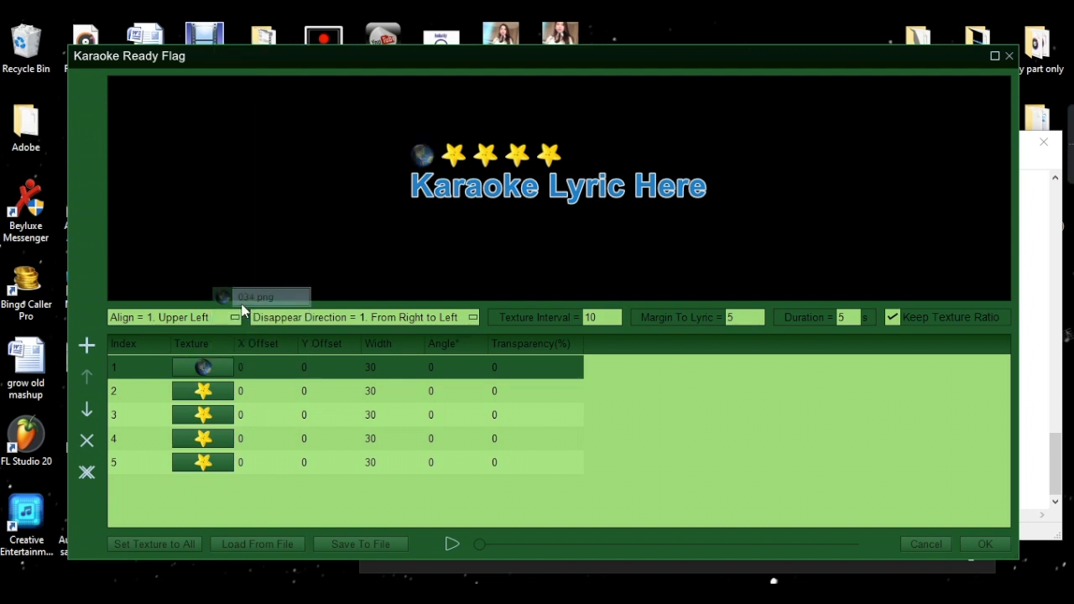
{"action": "left_click", "coordinate": [220, 391]}
{"action": "left_click", "coordinate": [228, 321]}
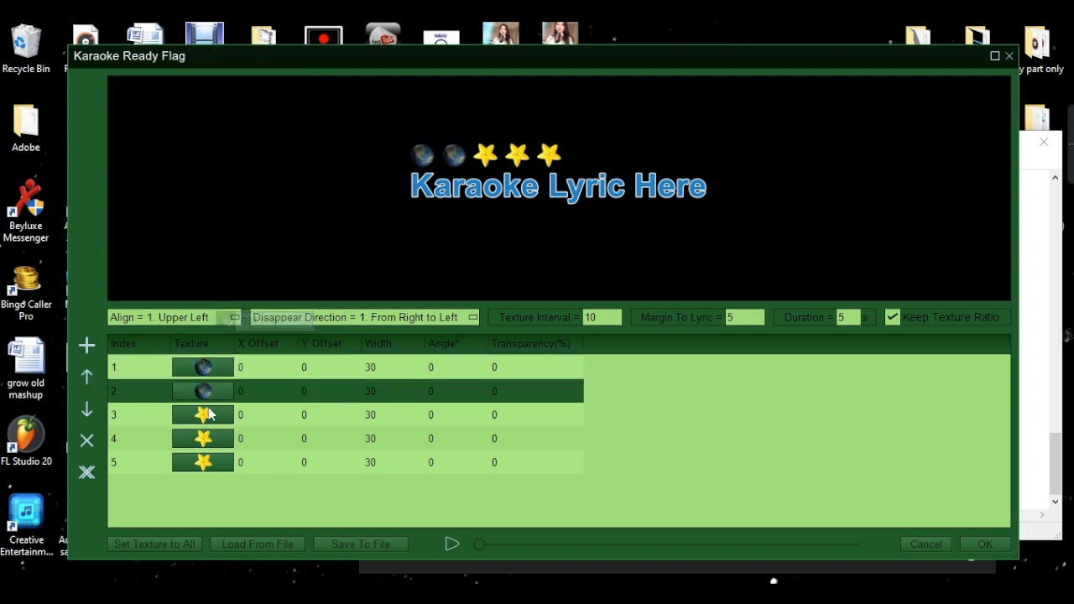
{"action": "left_click", "coordinate": [209, 414]}
{"action": "left_click", "coordinate": [242, 347]}
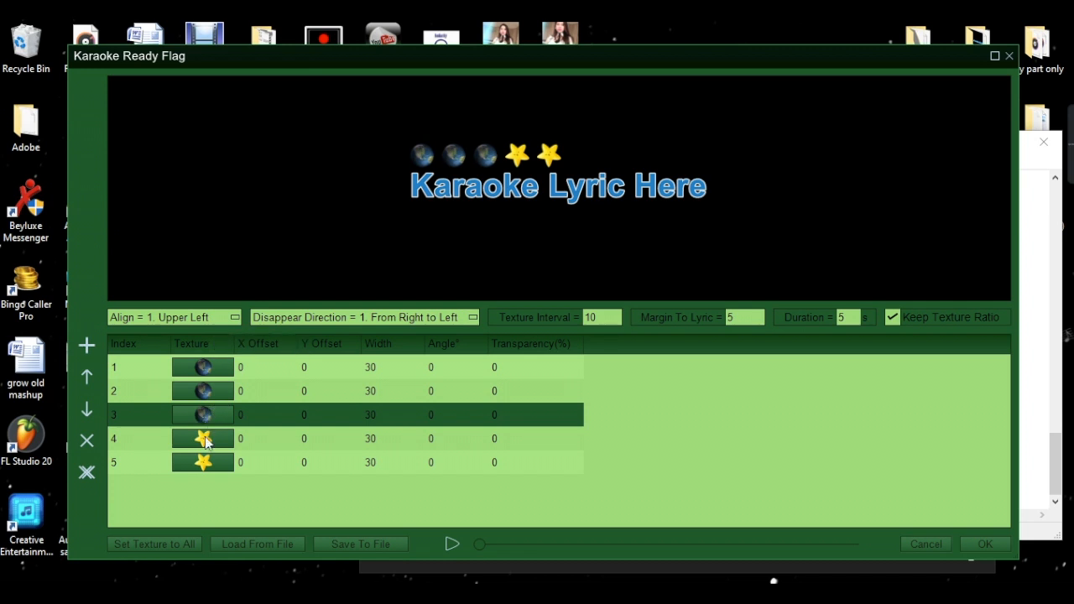
{"action": "left_click", "coordinate": [206, 437]}
{"action": "left_click", "coordinate": [235, 375]}
{"action": "left_click", "coordinate": [207, 462]}
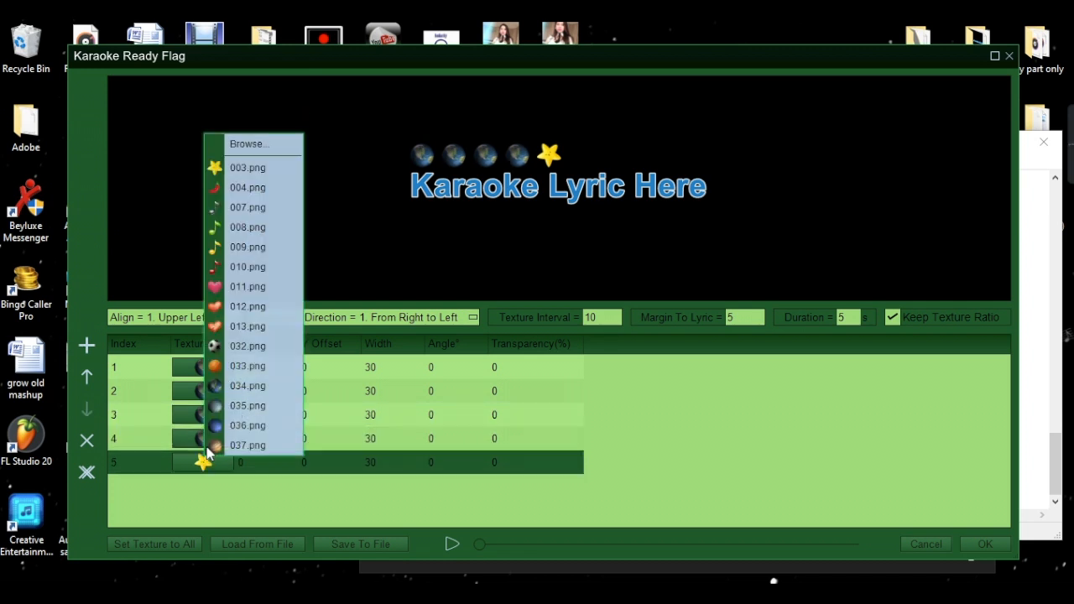
{"action": "left_click", "coordinate": [235, 386]}
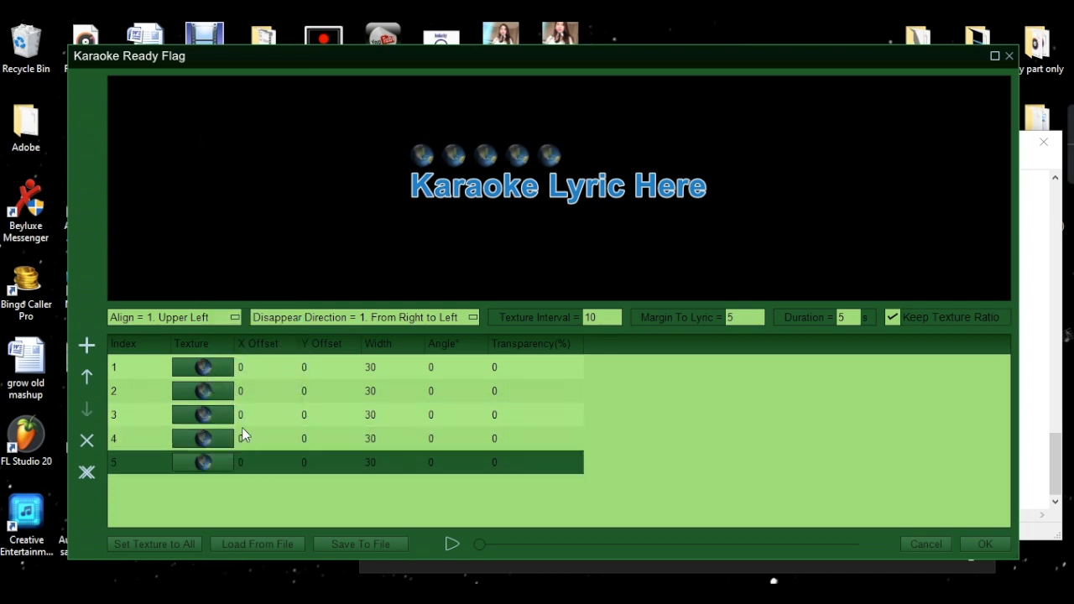
{"action": "left_click", "coordinate": [987, 545]}
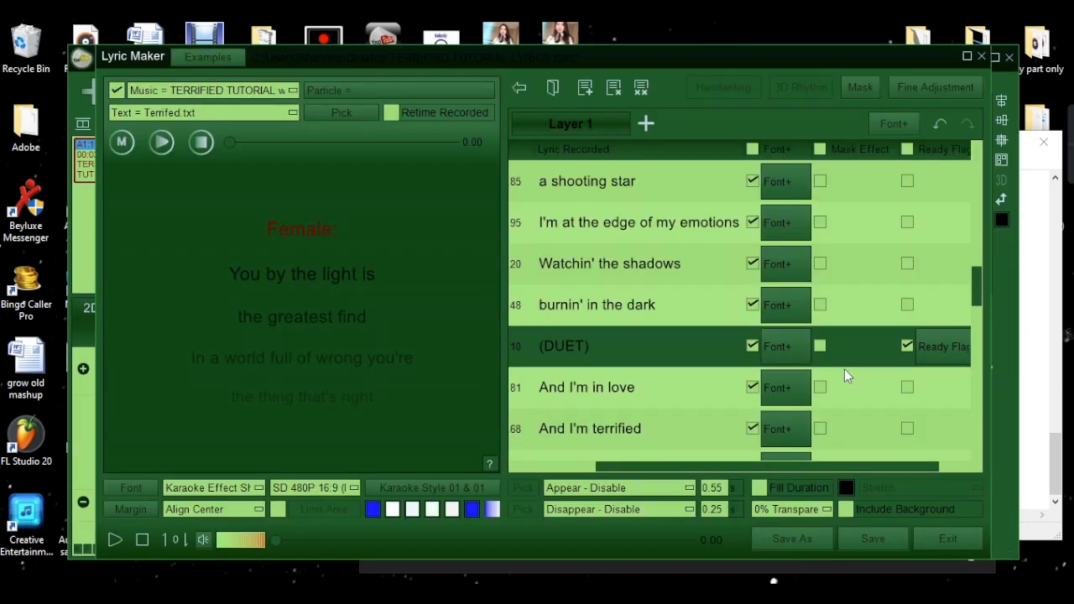
Enable a ready flag on the "(male)" line below "Bridge:" and delete its sixth star.
{"action": "scroll", "coordinate": [917, 330], "scroll_direction": "down", "scroll_amount": 5}
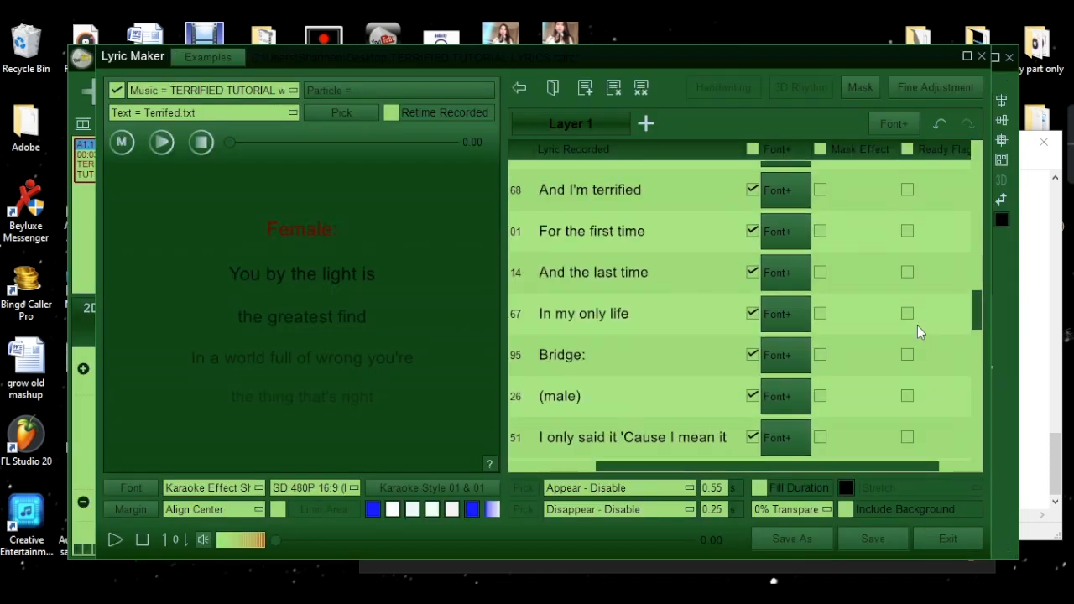
{"action": "scroll", "coordinate": [917, 325], "scroll_direction": "down", "scroll_amount": 1}
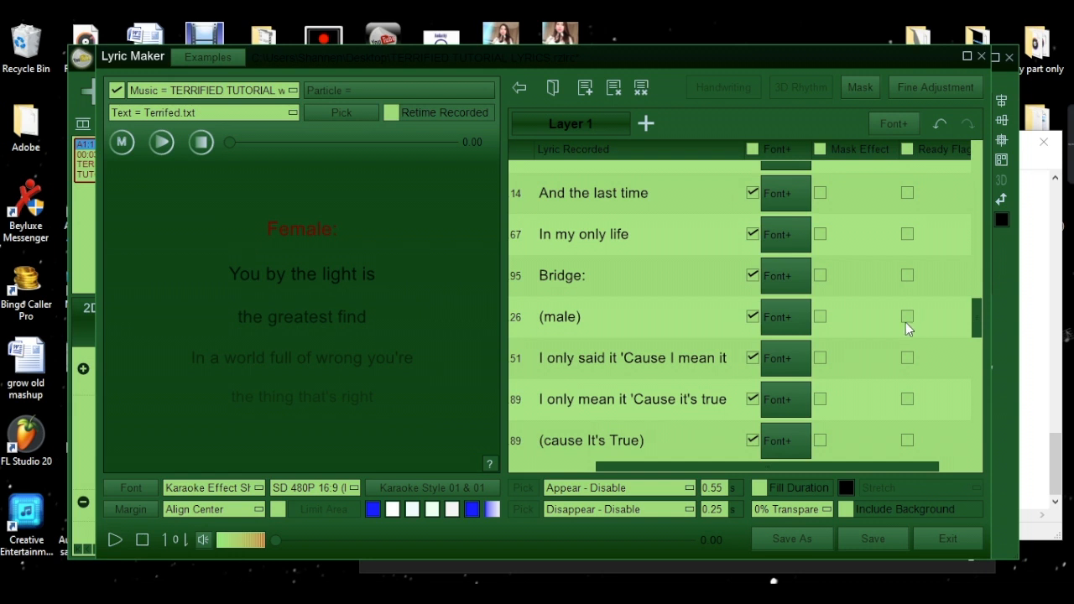
{"action": "left_click", "coordinate": [907, 318]}
{"action": "left_click", "coordinate": [932, 319]}
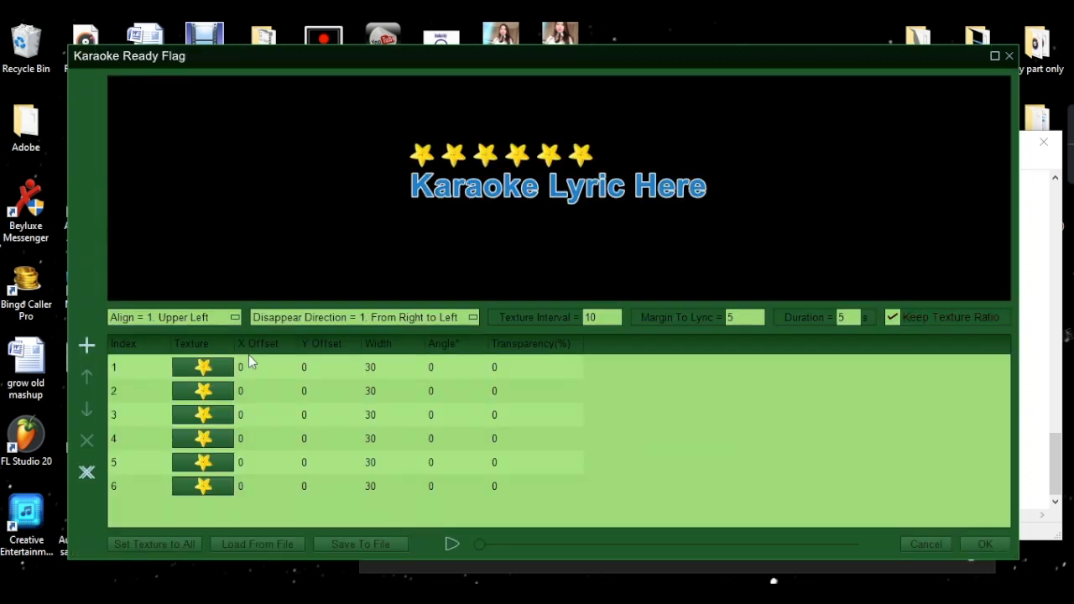
{"action": "left_click", "coordinate": [144, 488]}
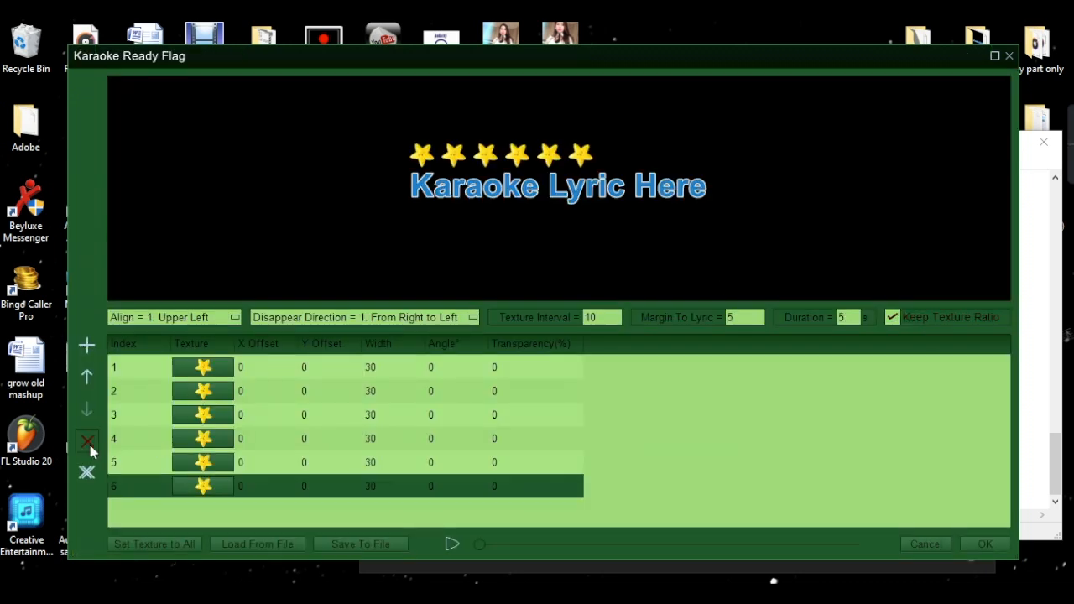
{"action": "left_click", "coordinate": [86, 440]}
{"action": "left_click", "coordinate": [964, 546]}
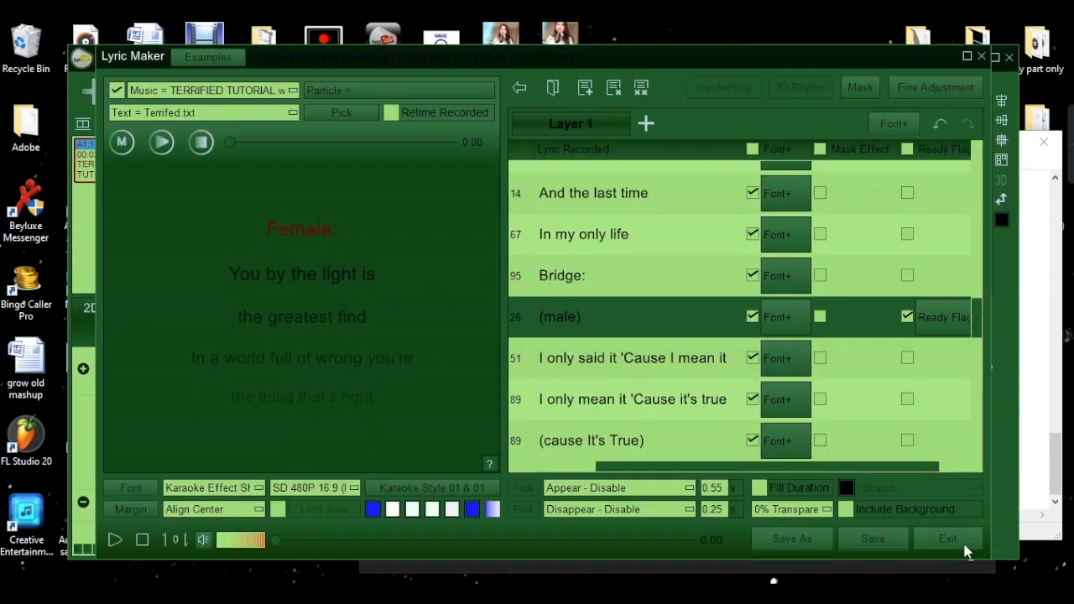
Enable a ready flag on the "(Duet)" line before "Cause it fills me up" and delete its sixth star.
{"action": "scroll", "coordinate": [895, 366], "scroll_direction": "down", "scroll_amount": 1}
{"action": "scroll", "coordinate": [891, 362], "scroll_direction": "down", "scroll_amount": 1}
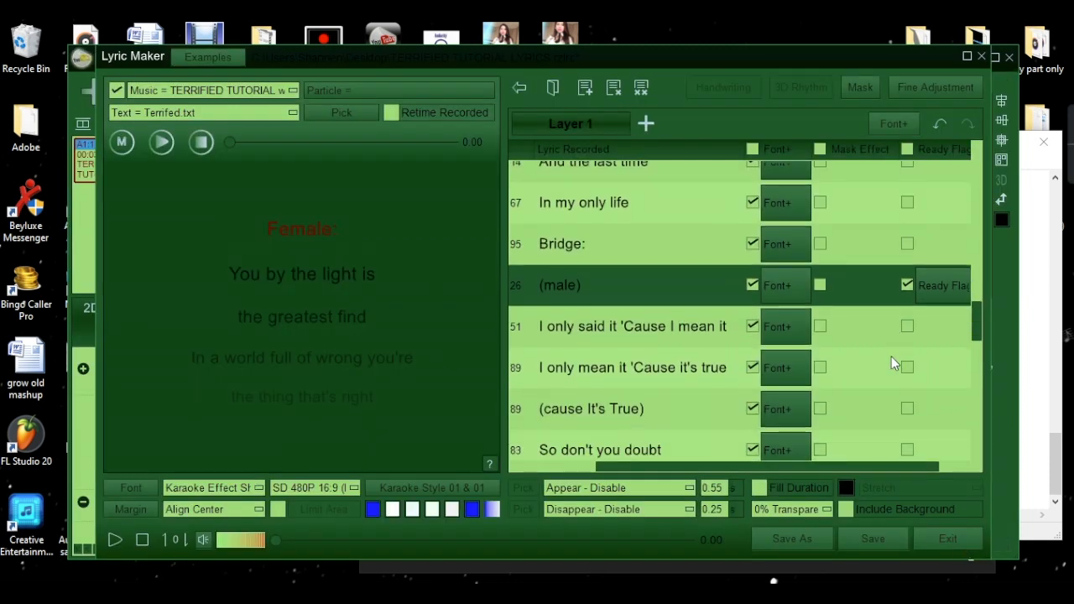
{"action": "scroll", "coordinate": [891, 357], "scroll_direction": "down", "scroll_amount": 2}
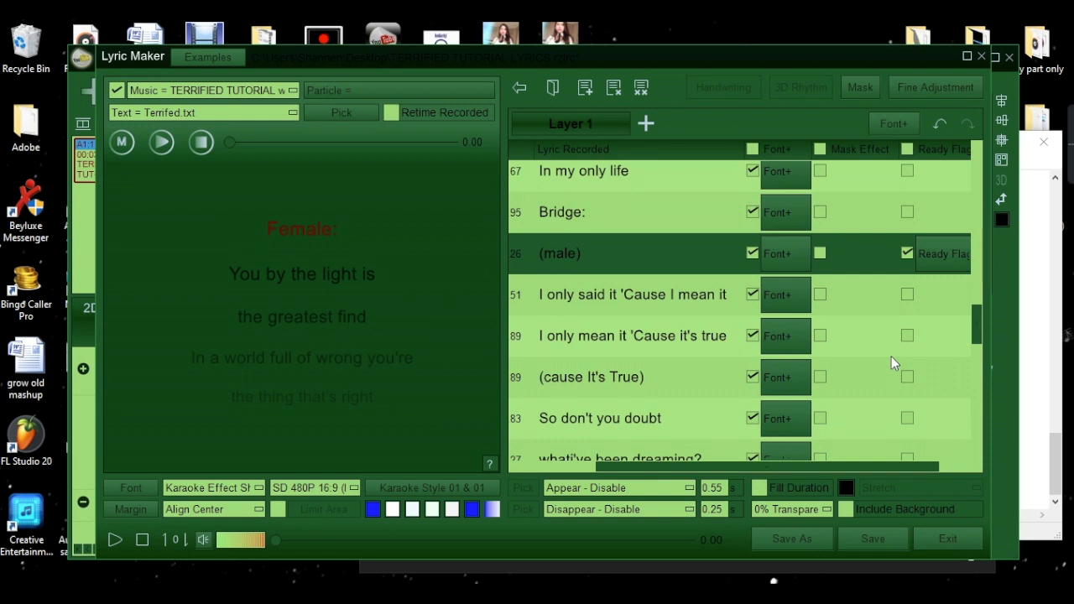
{"action": "scroll", "coordinate": [891, 356], "scroll_direction": "down", "scroll_amount": 2}
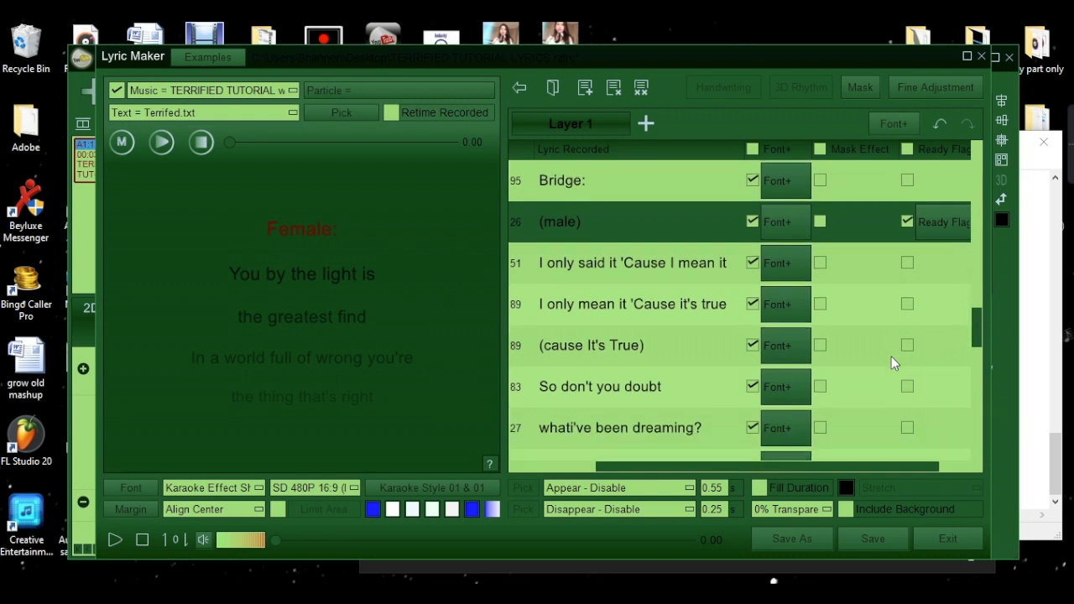
{"action": "scroll", "coordinate": [891, 356], "scroll_direction": "down", "scroll_amount": 4}
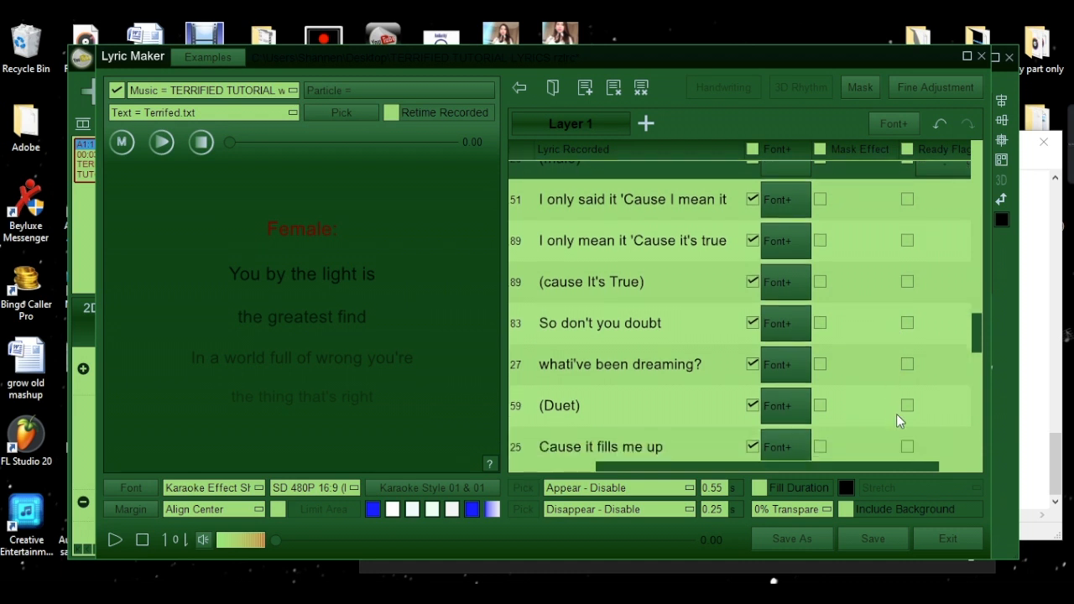
{"action": "left_click", "coordinate": [905, 405]}
{"action": "left_click", "coordinate": [906, 405]}
{"action": "left_click", "coordinate": [925, 402]}
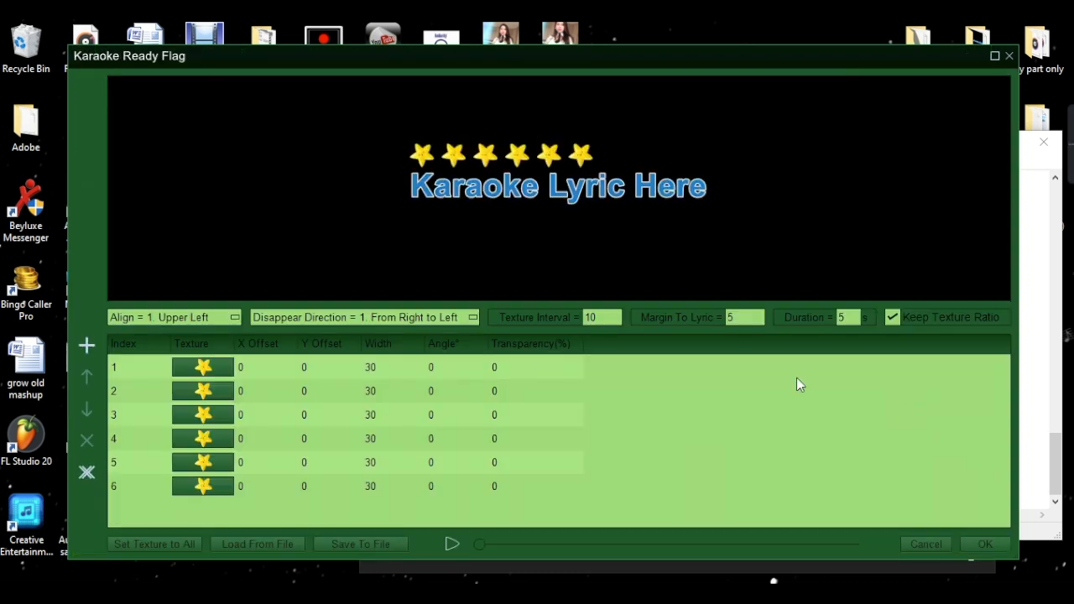
{"action": "left_click", "coordinate": [193, 484]}
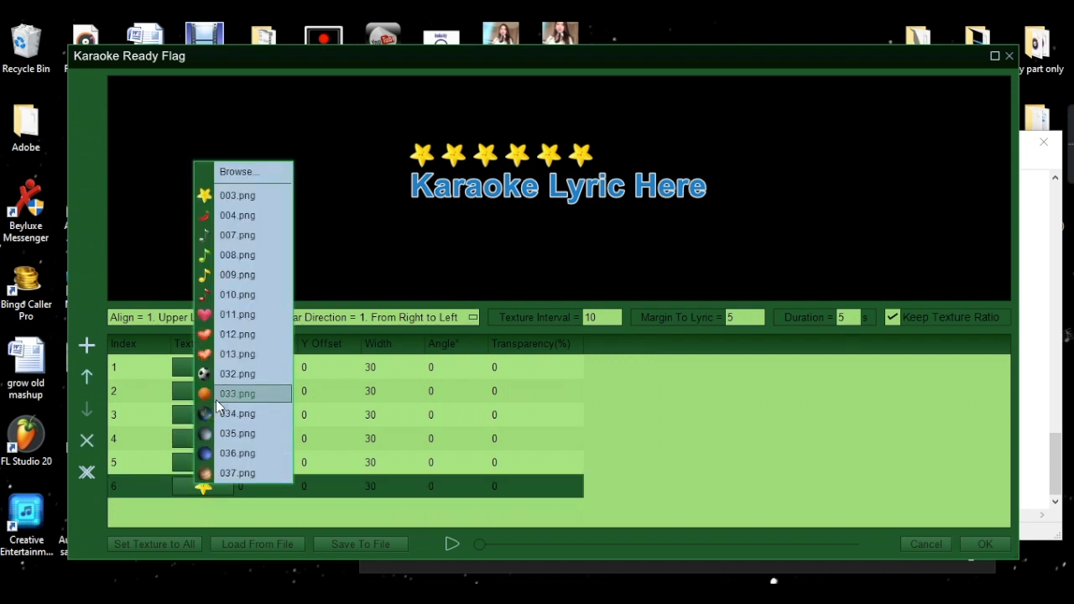
{"action": "left_click", "coordinate": [87, 440]}
{"action": "left_click", "coordinate": [89, 441]}
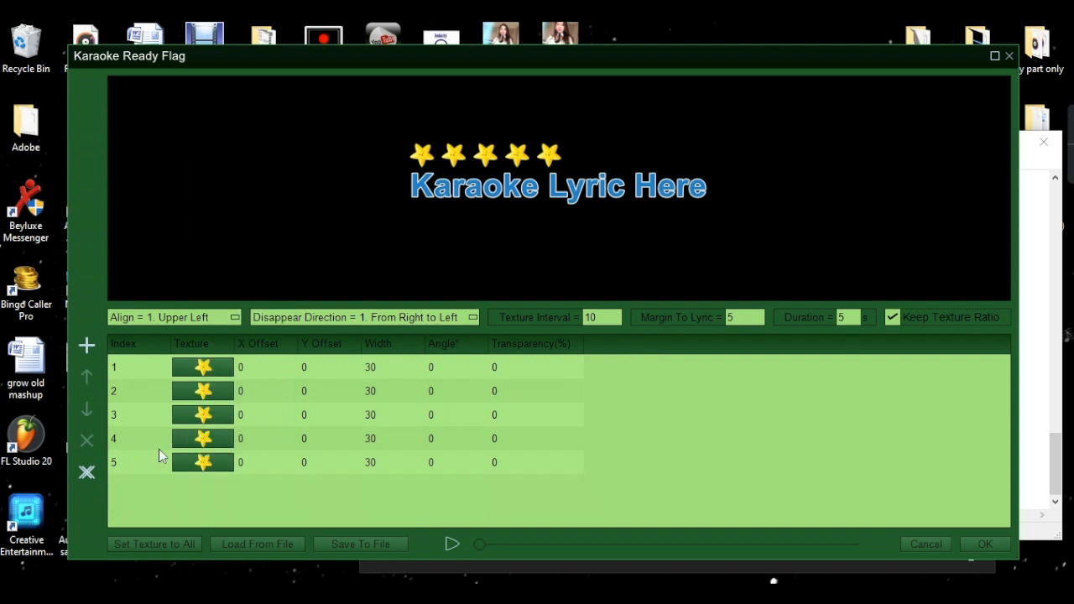
Change all five ready flag textures of this "(Duet)" line to the globe 034.png and apply the flag settings.
{"action": "left_click", "coordinate": [205, 367]}
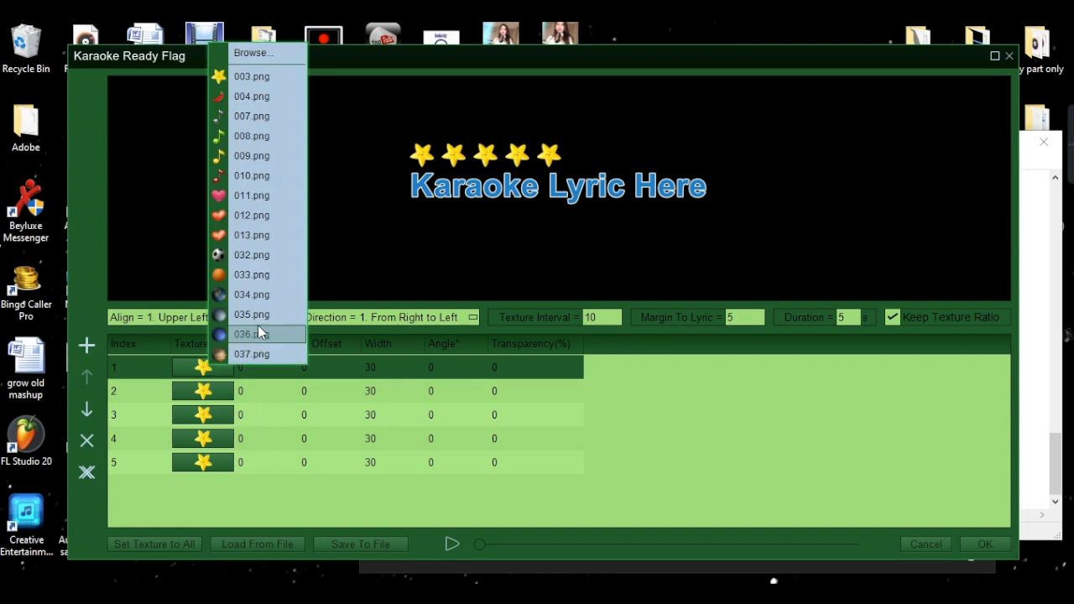
{"action": "left_click", "coordinate": [268, 296]}
{"action": "left_click", "coordinate": [217, 389]}
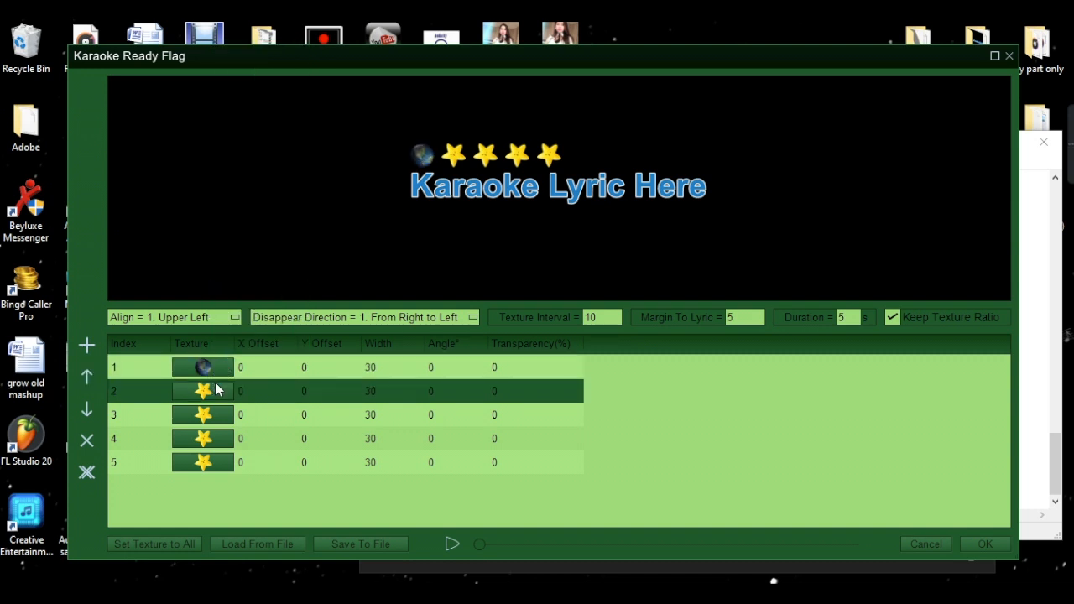
{"action": "left_click", "coordinate": [216, 390]}
{"action": "left_click", "coordinate": [254, 312]}
{"action": "left_click", "coordinate": [191, 415]}
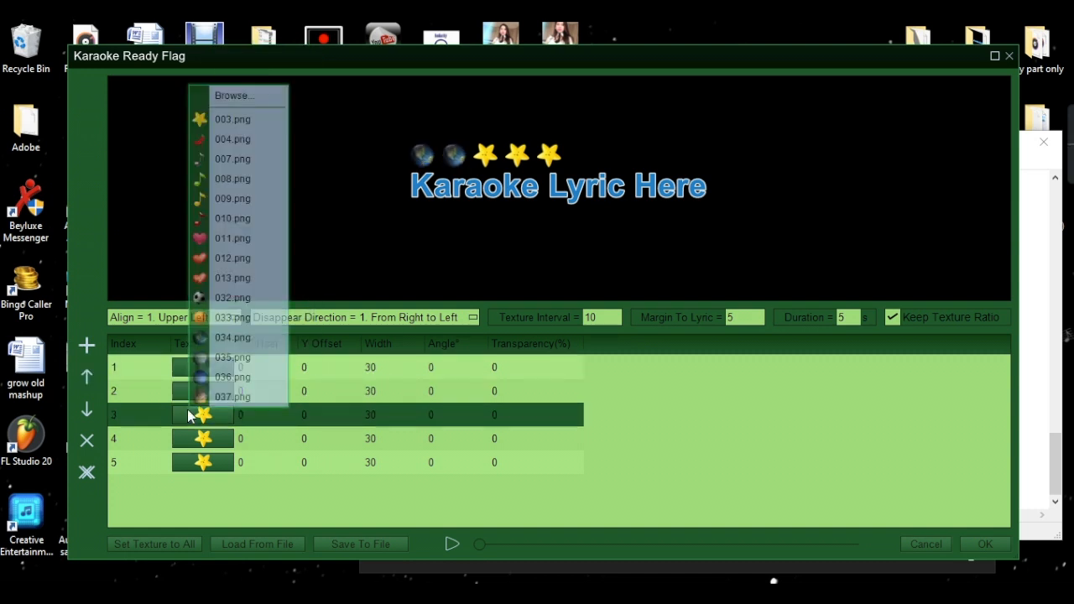
{"action": "left_click", "coordinate": [235, 338]}
{"action": "left_click", "coordinate": [205, 438]}
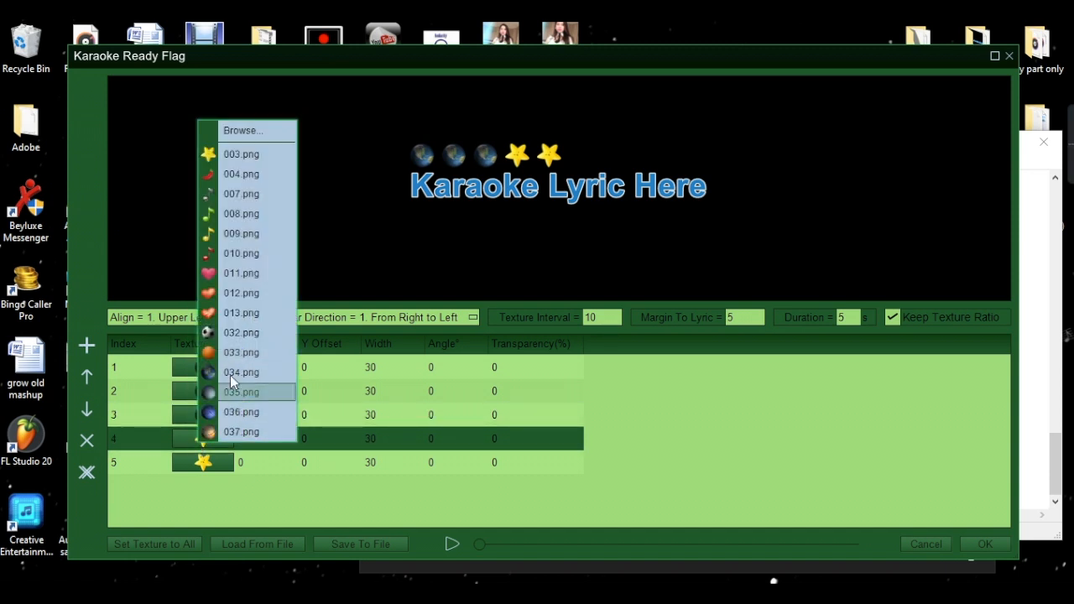
{"action": "left_click", "coordinate": [232, 373]}
{"action": "left_click", "coordinate": [211, 461]}
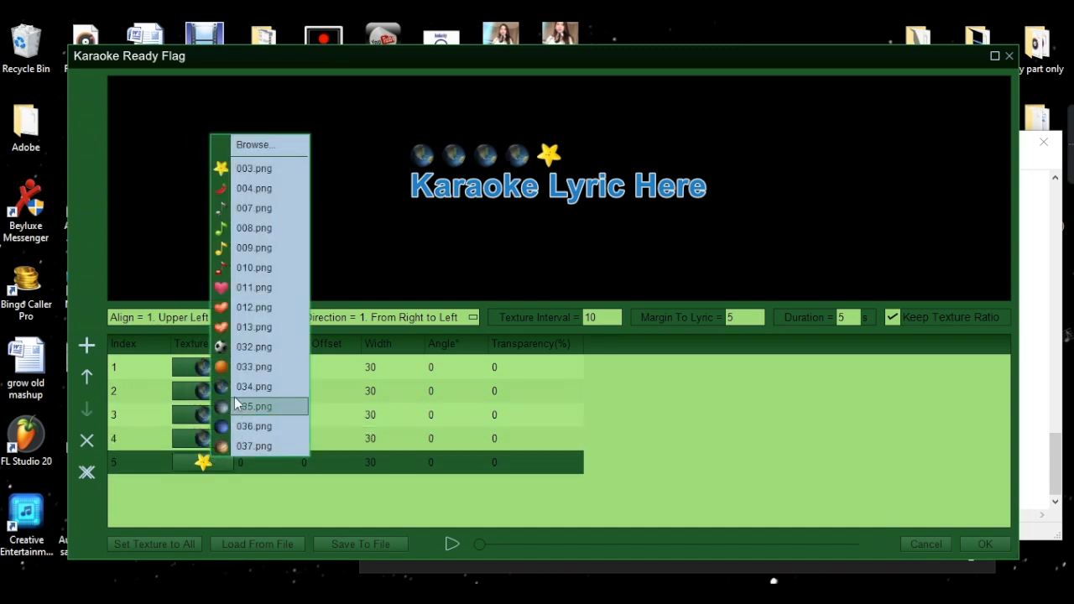
{"action": "left_click", "coordinate": [247, 387]}
{"action": "left_click", "coordinate": [985, 543]}
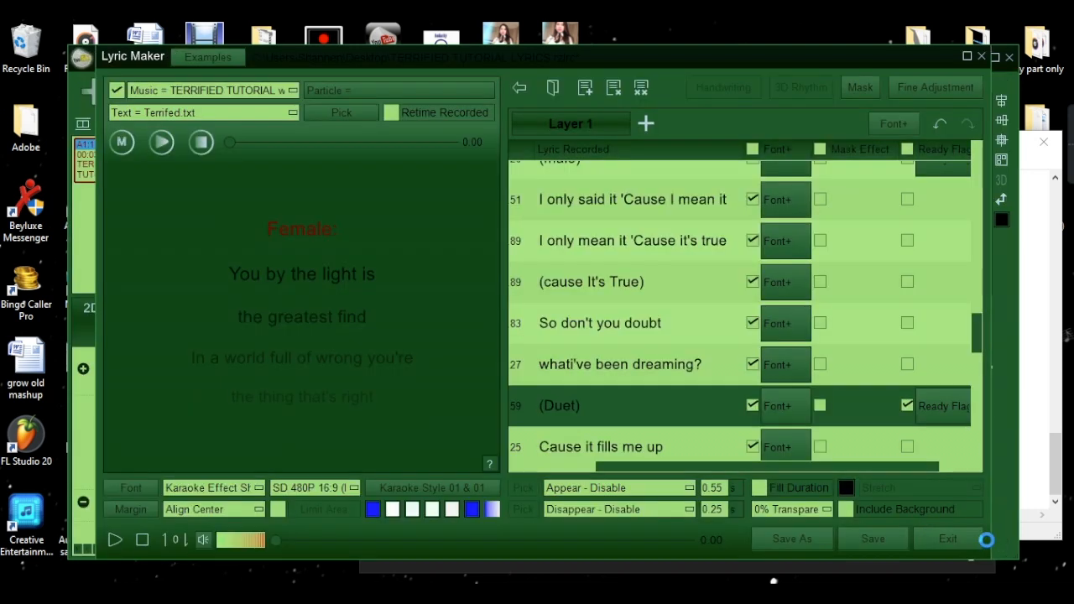
Enable a ready flag on the "(Duet)" line before "I'm at the edge of my emotions" and open its flag settings.
{"action": "scroll", "coordinate": [911, 385], "scroll_direction": "down", "scroll_amount": 5}
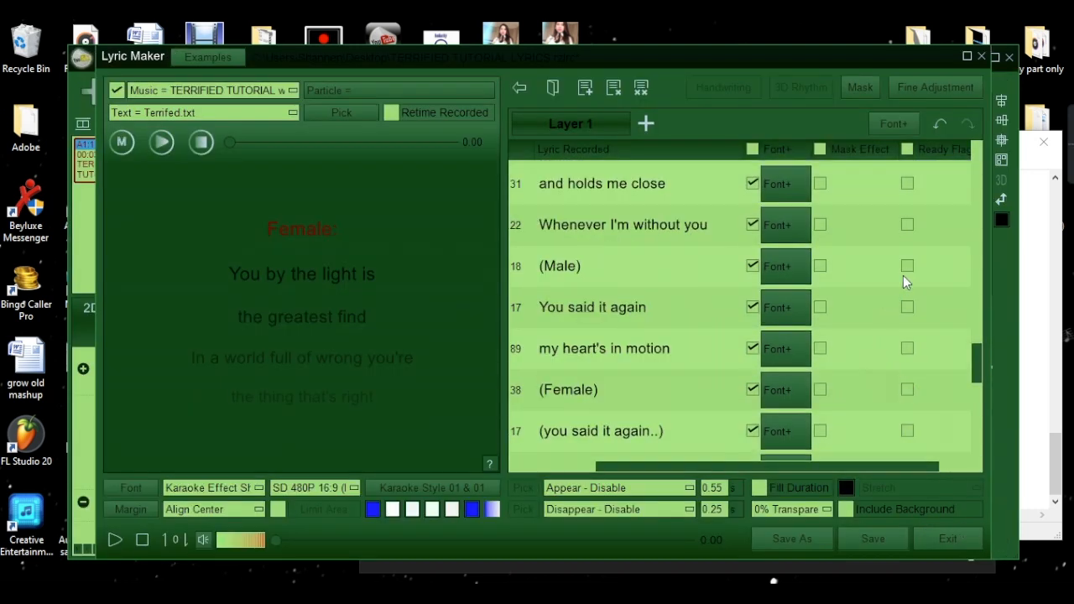
{"action": "scroll", "coordinate": [904, 307], "scroll_direction": "down", "scroll_amount": 5}
{"action": "scroll", "coordinate": [903, 307], "scroll_direction": "down", "scroll_amount": 1}
{"action": "left_click", "coordinate": [909, 206]}
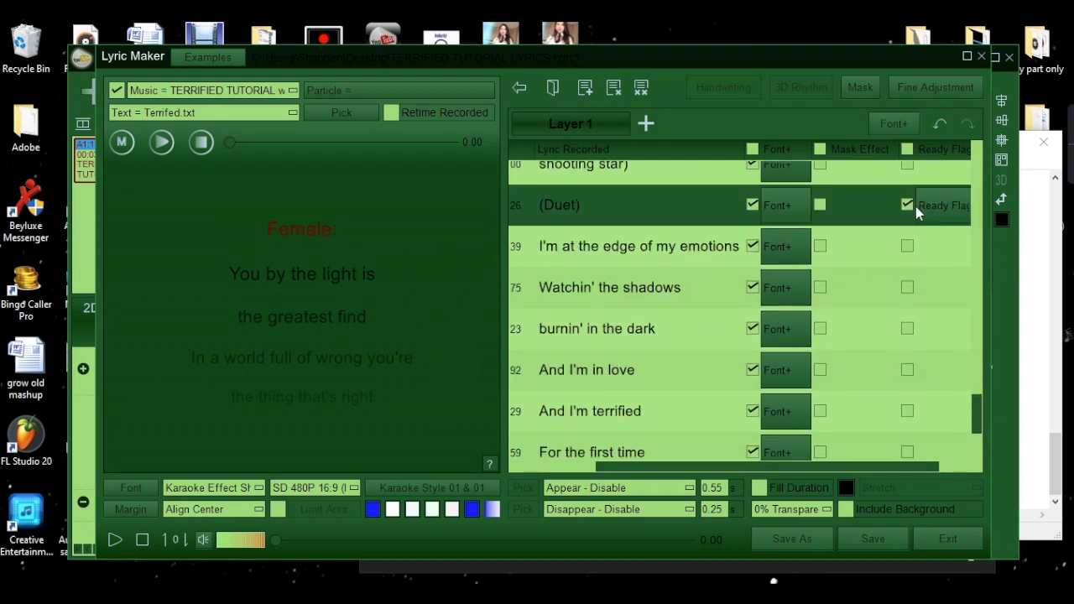
{"action": "left_click", "coordinate": [937, 209]}
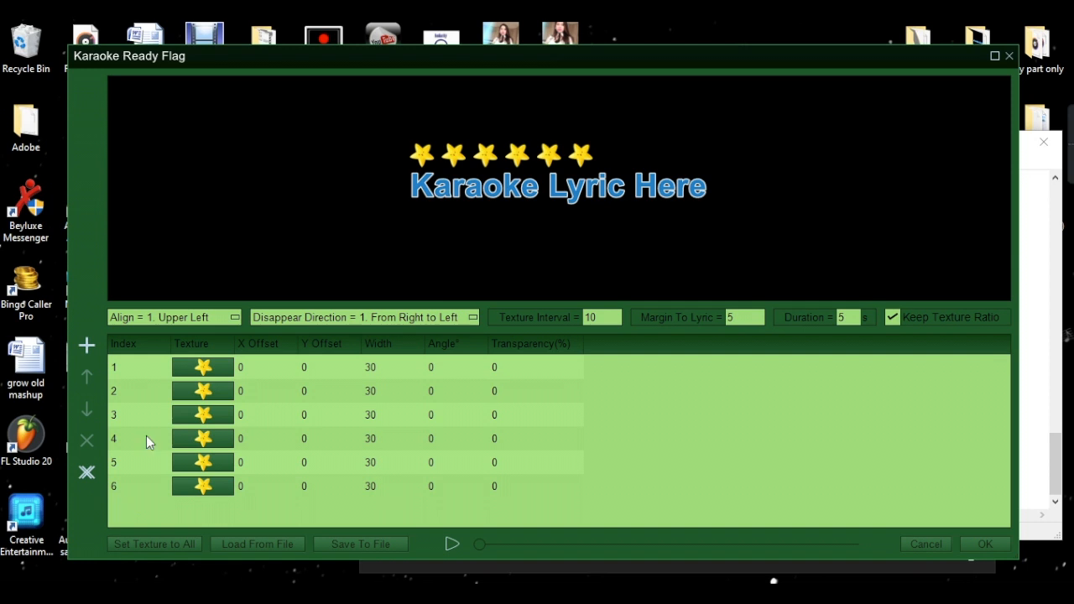
Change the first five ready flag textures to the blue sphere 036.png.
{"action": "left_click", "coordinate": [208, 366]}
{"action": "left_click", "coordinate": [235, 328]}
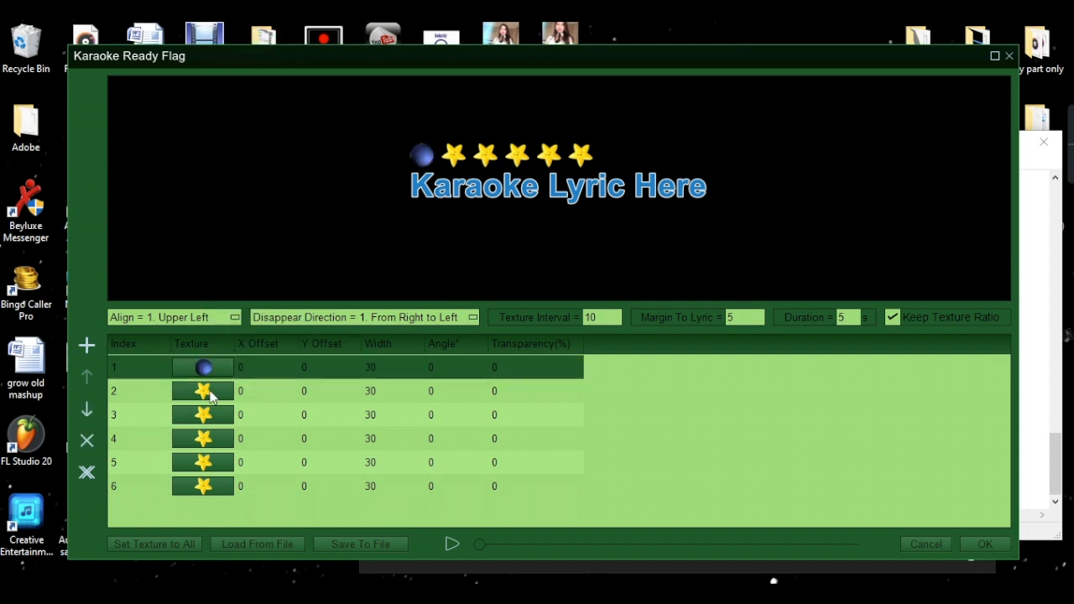
{"action": "left_click", "coordinate": [204, 391]}
{"action": "left_click", "coordinate": [239, 350]}
{"action": "left_click", "coordinate": [217, 412]}
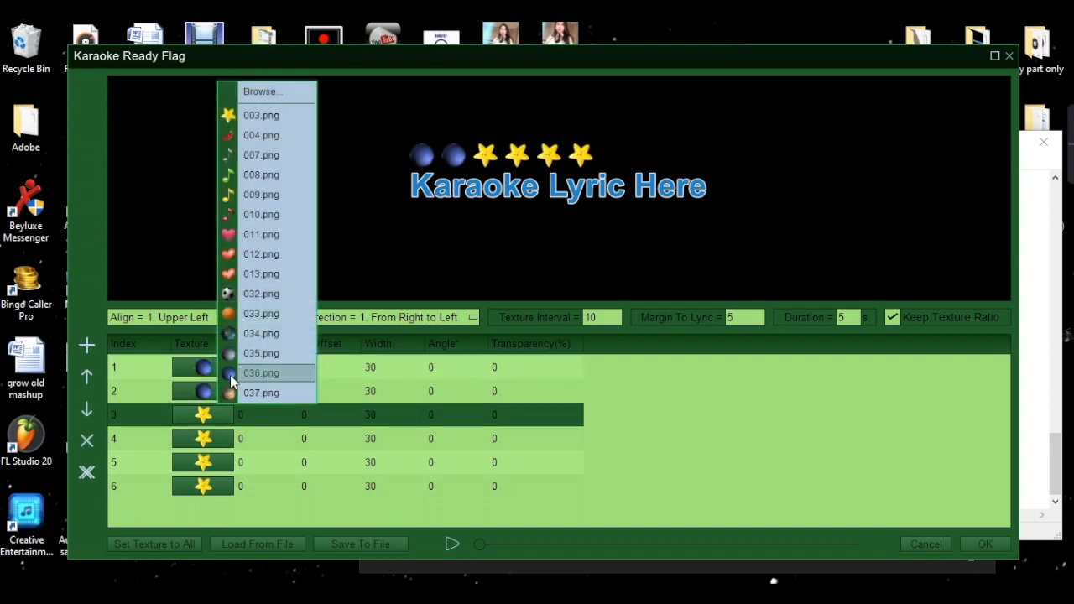
{"action": "left_click", "coordinate": [235, 374]}
{"action": "left_click", "coordinate": [209, 439]}
{"action": "left_click", "coordinate": [237, 385]}
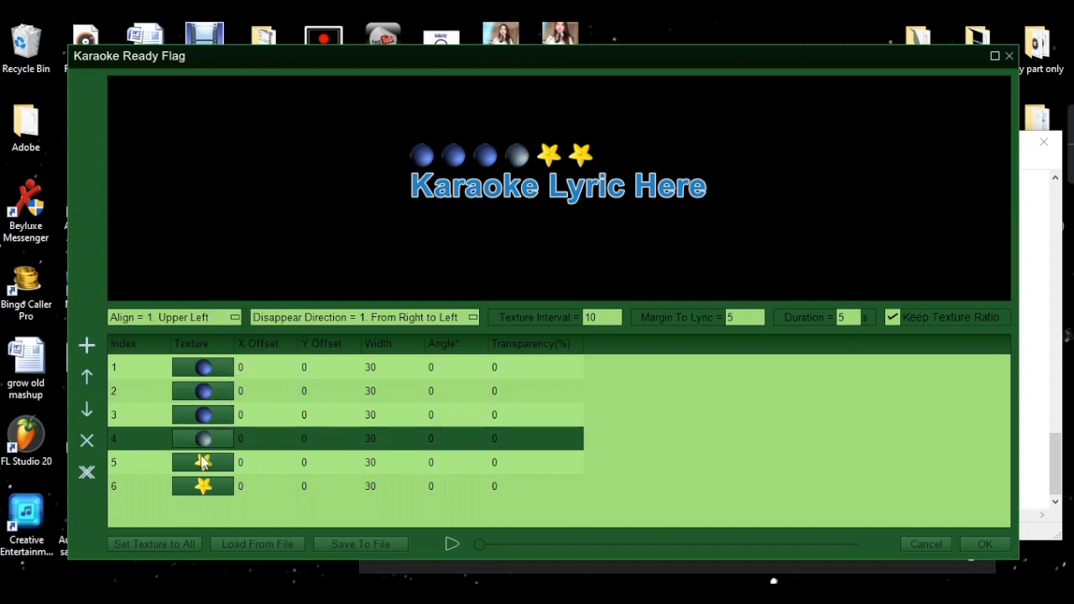
{"action": "left_click", "coordinate": [210, 462]}
{"action": "left_click", "coordinate": [226, 427]}
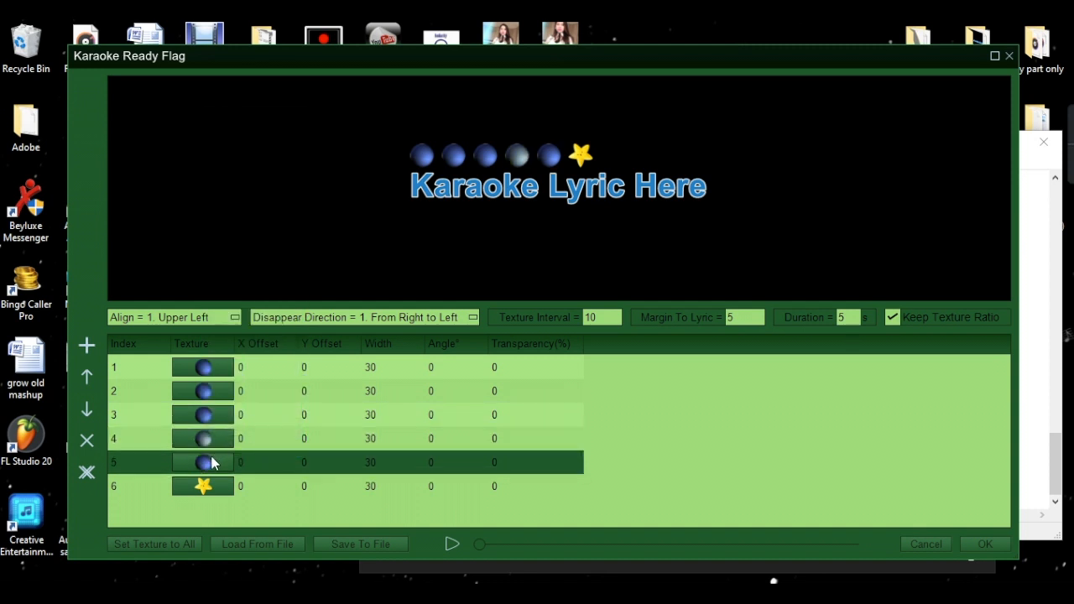
{"action": "left_click", "coordinate": [219, 438]}
{"action": "left_click", "coordinate": [231, 406]}
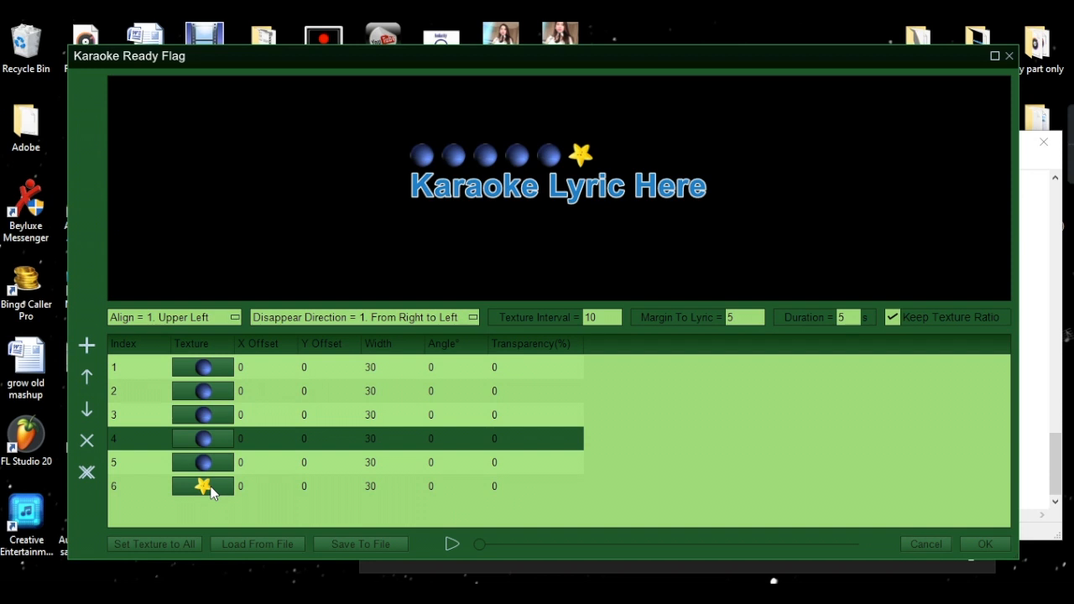
Delete the sixth star from this ready flag and apply the flag settings.
{"action": "left_click", "coordinate": [140, 486]}
{"action": "left_click", "coordinate": [86, 441]}
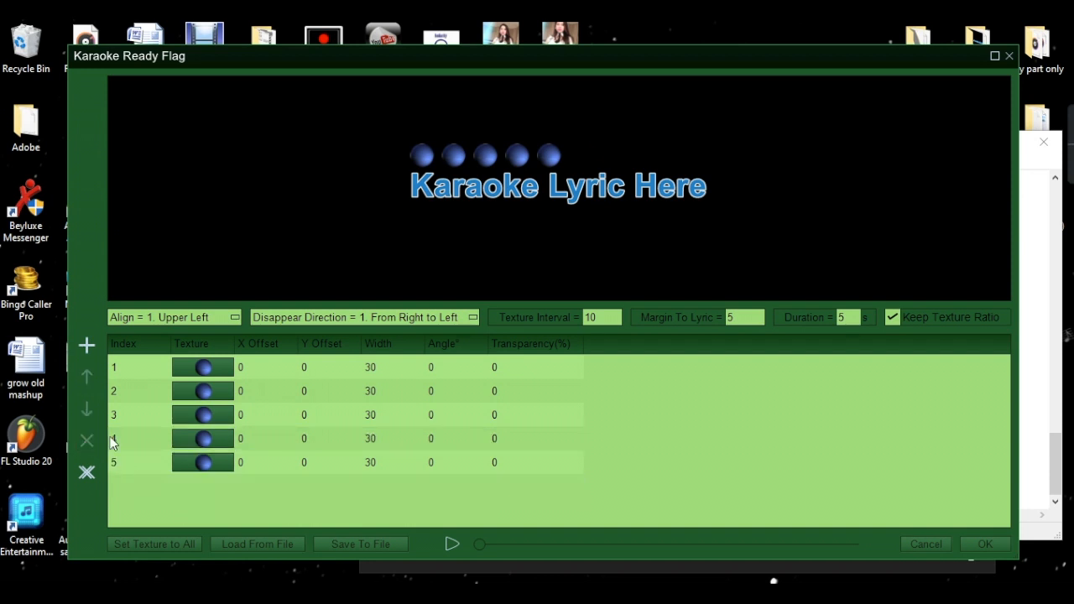
{"action": "left_click", "coordinate": [983, 543]}
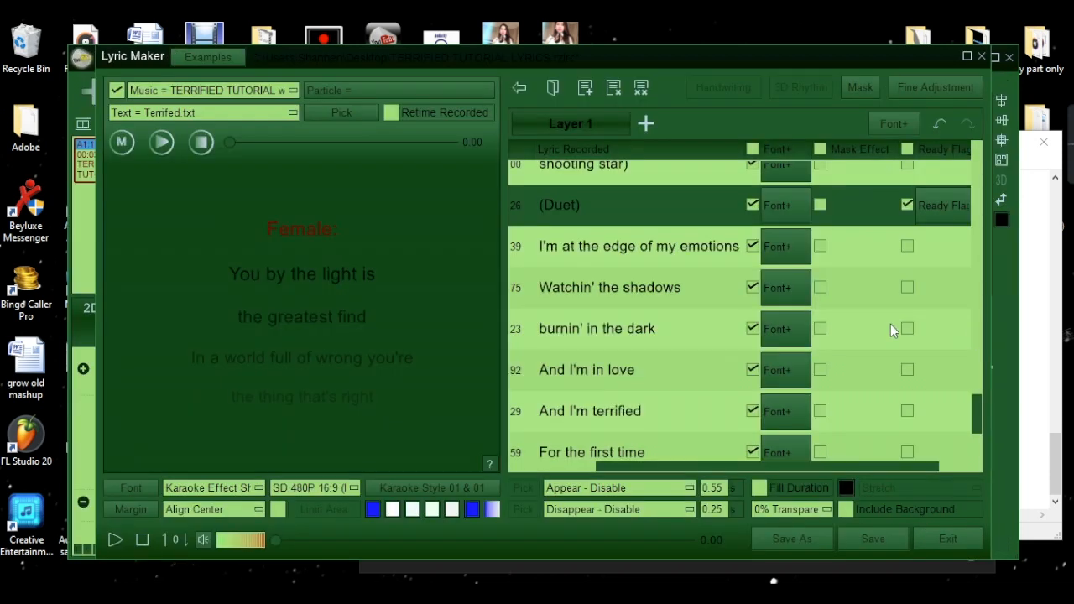
Check the remaining lyric lines for part changes and exit the Lyric Maker to the project timeline.
{"action": "scroll", "coordinate": [876, 336], "scroll_direction": "down", "scroll_amount": 3}
{"action": "scroll", "coordinate": [886, 333], "scroll_direction": "up", "scroll_amount": 10}
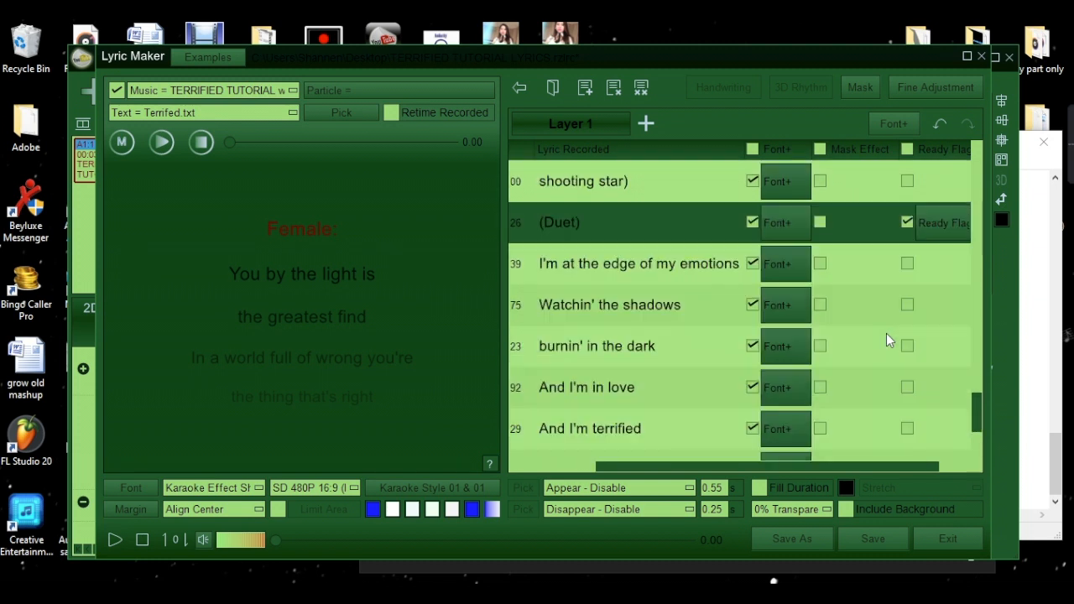
{"action": "scroll", "coordinate": [885, 333], "scroll_direction": "down", "scroll_amount": 3}
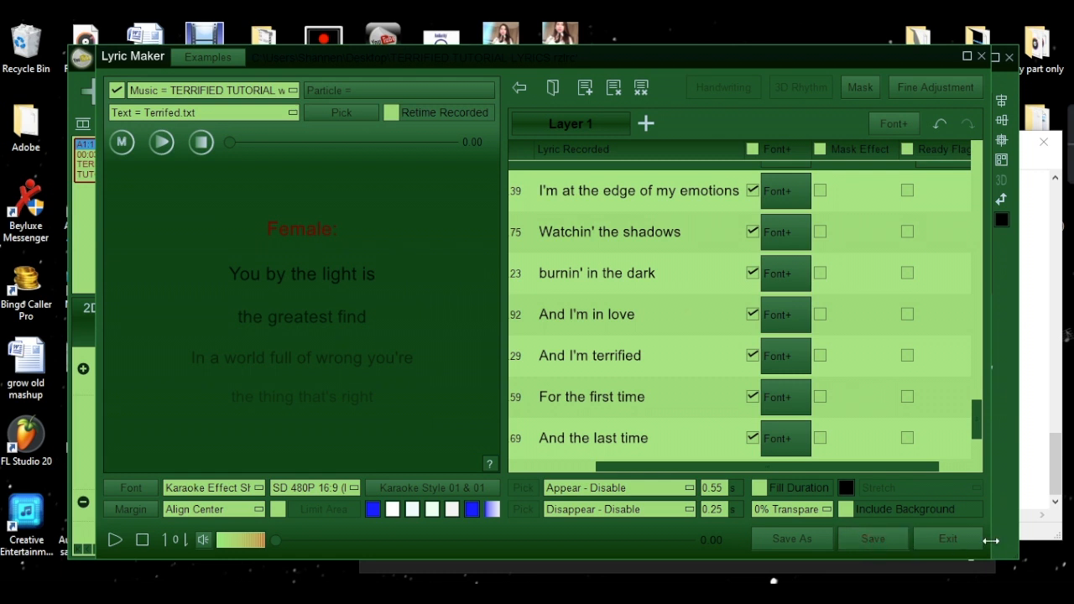
{"action": "left_click", "coordinate": [946, 539]}
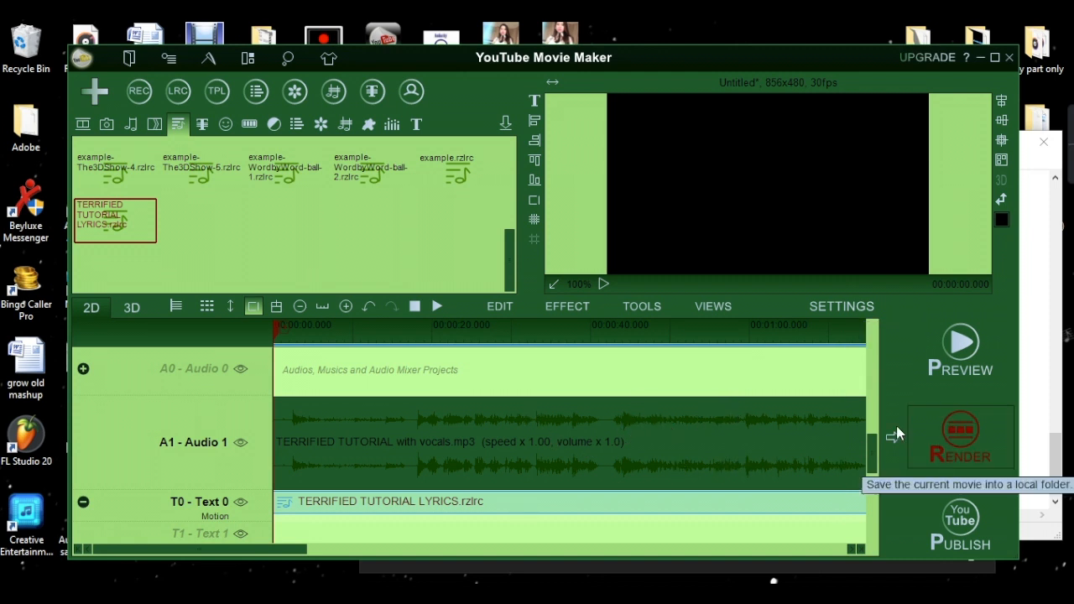
Move the song clip and the TERRIFIED TUTORIAL LYRICS.rzlrc clip to start together at about 12 seconds on the timeline.
{"action": "left_click_drag", "start_coordinate": [679, 456], "coordinate": [776, 467]}
{"action": "left_click_drag", "start_coordinate": [451, 507], "coordinate": [548, 503]}
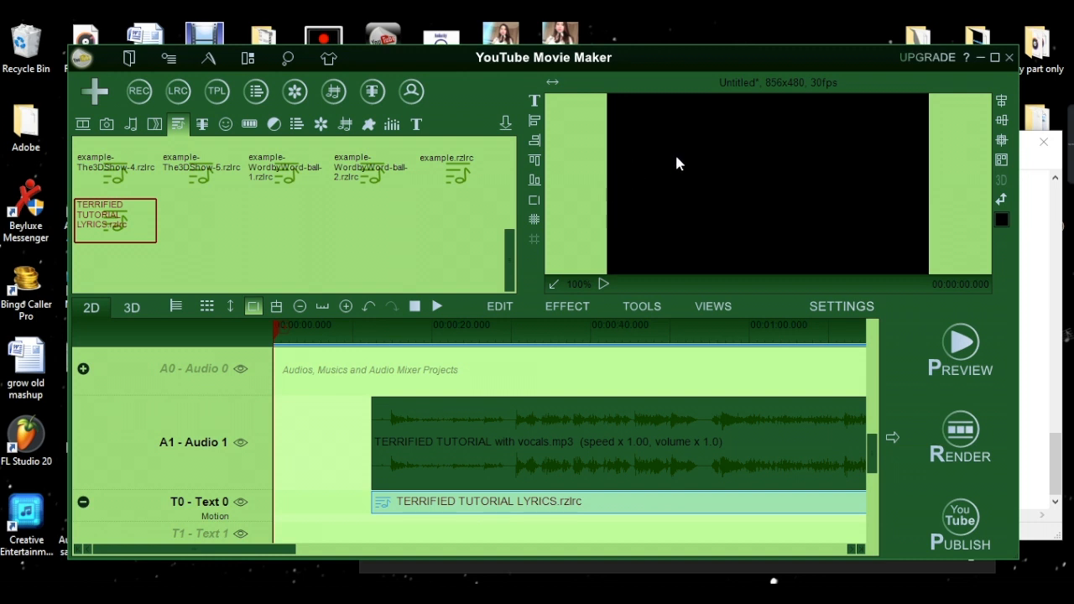
Start adding an image to the project and browse to the GUITAR folder.
{"action": "left_click_drag", "start_coordinate": [869, 455], "coordinate": [870, 325]}
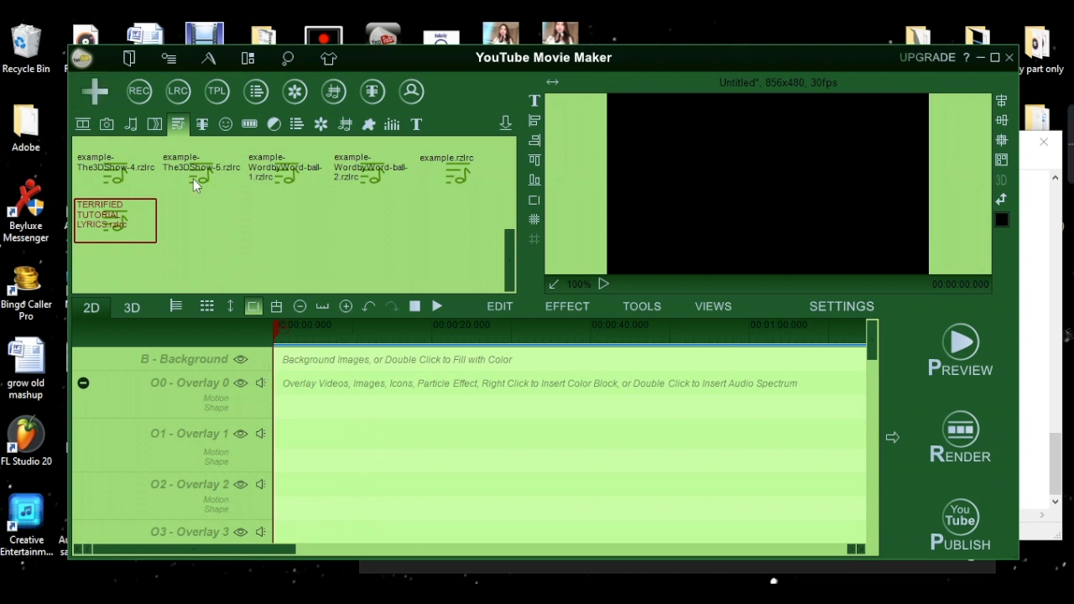
{"action": "left_click", "coordinate": [97, 99]}
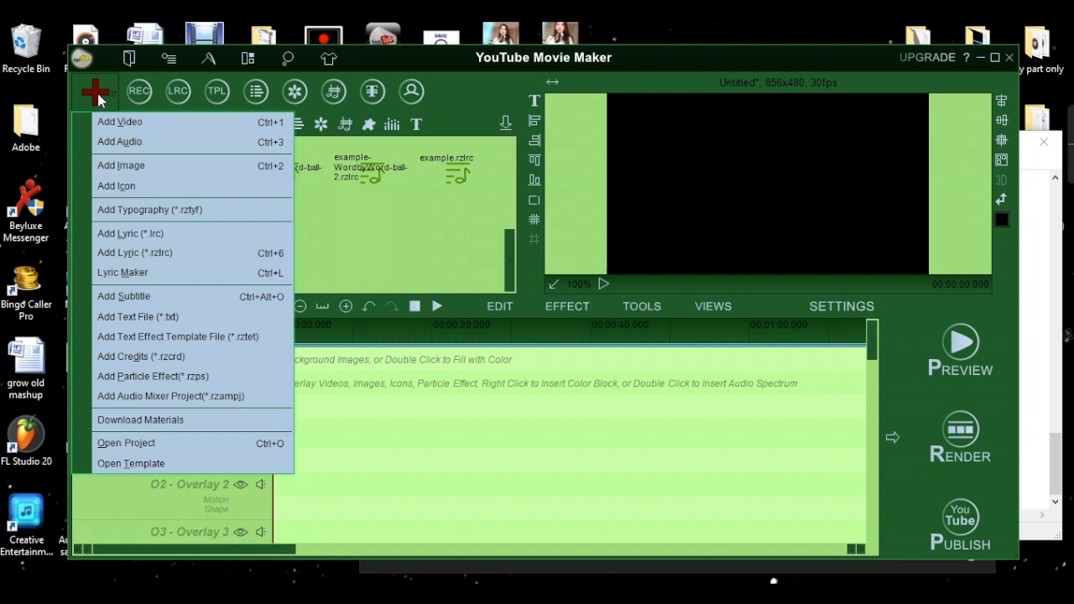
{"action": "left_click", "coordinate": [145, 171]}
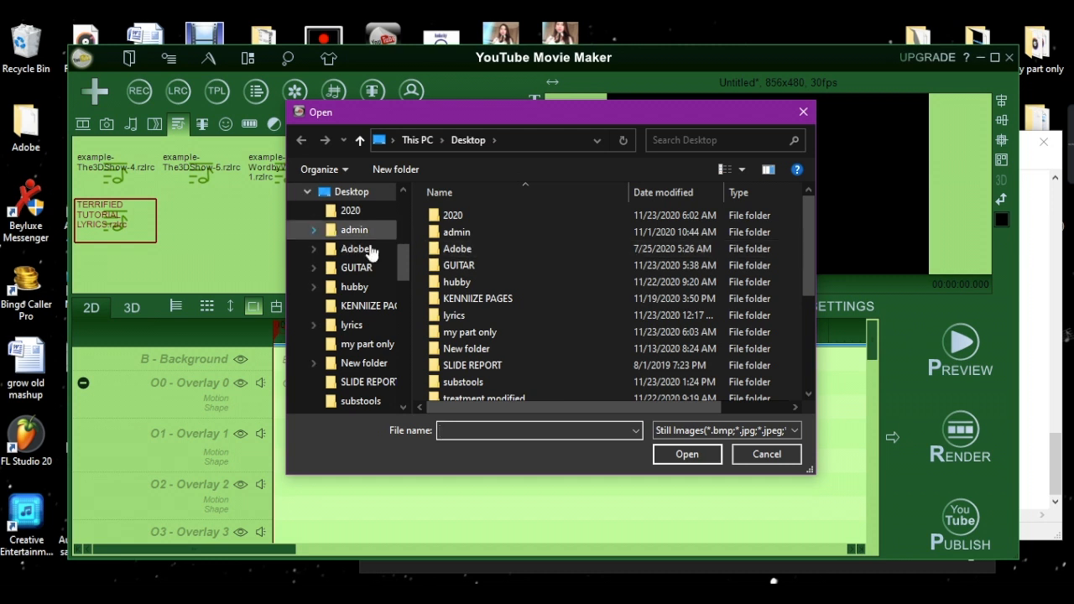
{"action": "scroll", "coordinate": [527, 273], "scroll_direction": "down", "scroll_amount": 4}
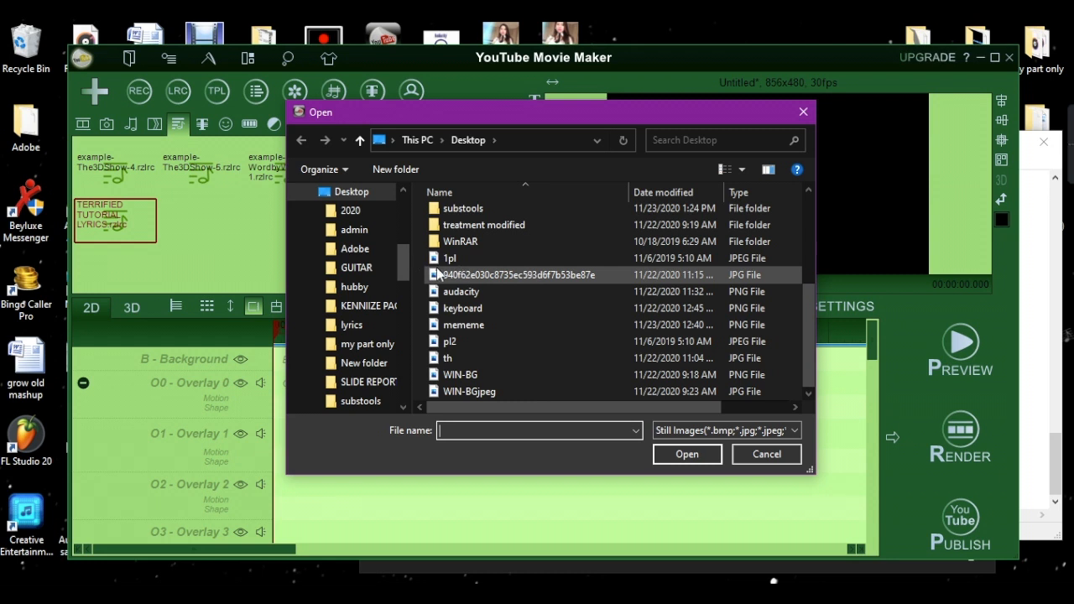
{"action": "left_click_drag", "start_coordinate": [407, 258], "coordinate": [406, 201]}
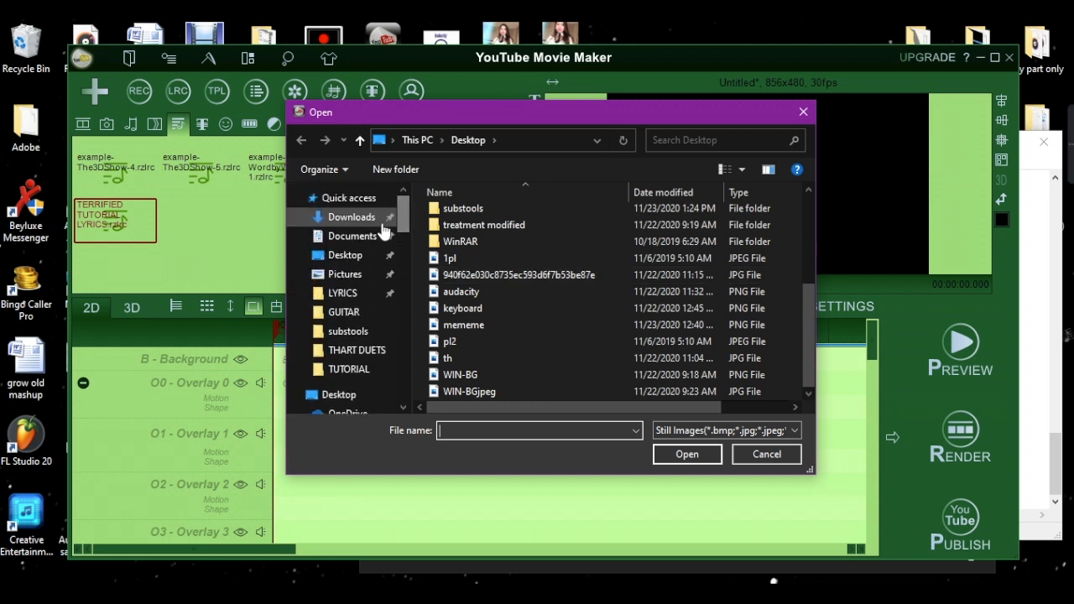
{"action": "left_click", "coordinate": [344, 313]}
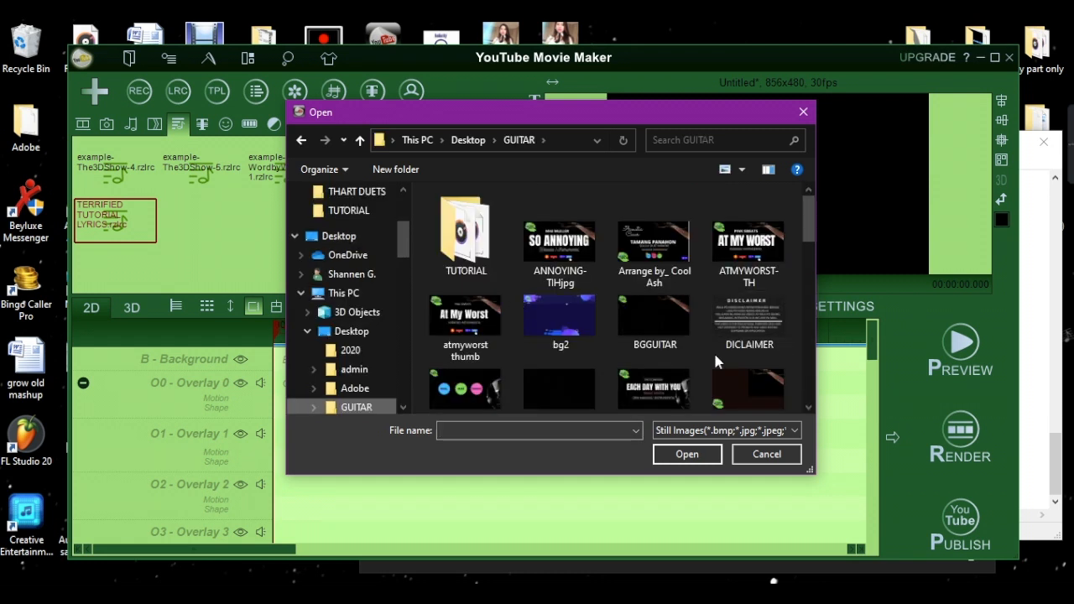
Import the lyricsBG image from the GUITAR folder and place it at the start of the Background track.
{"action": "scroll", "coordinate": [714, 353], "scroll_direction": "down", "scroll_amount": 3}
{"action": "scroll", "coordinate": [715, 355], "scroll_direction": "up", "scroll_amount": 2}
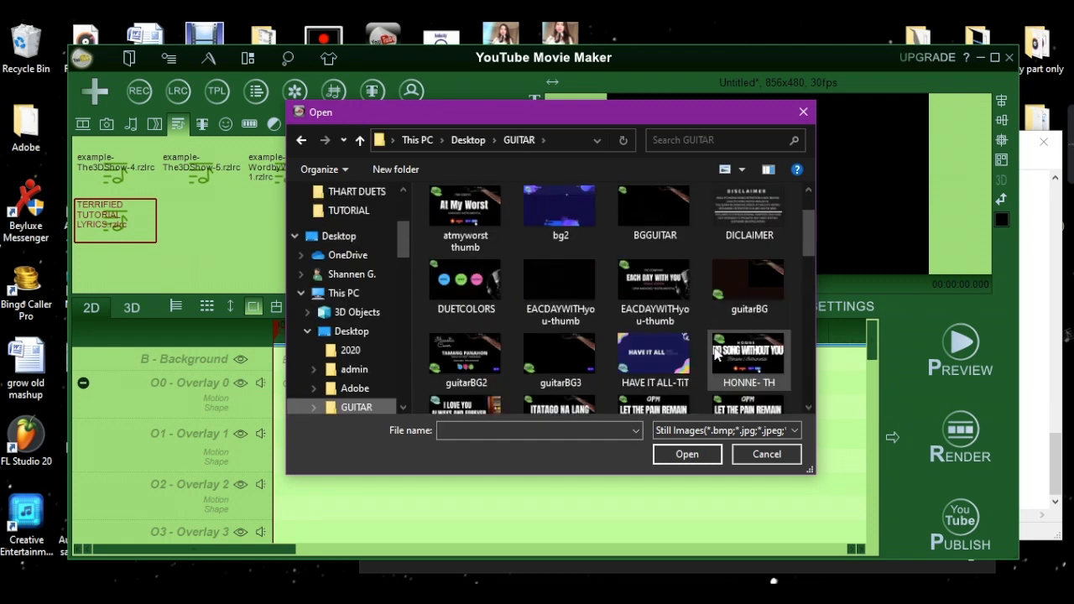
{"action": "scroll", "coordinate": [557, 350], "scroll_direction": "up", "scroll_amount": 2}
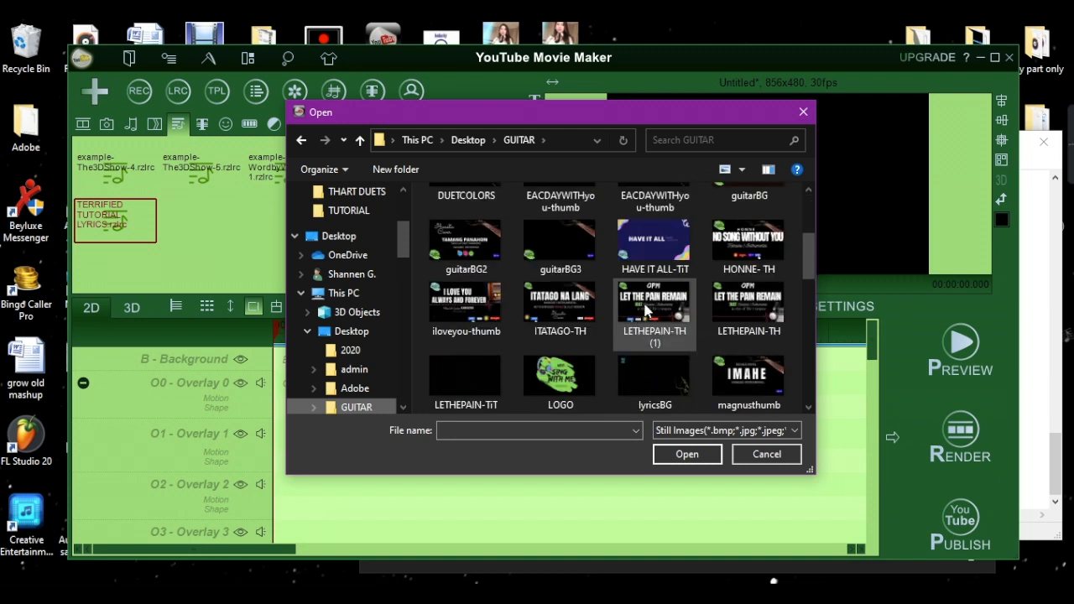
{"action": "scroll", "coordinate": [646, 311], "scroll_direction": "down", "scroll_amount": 3}
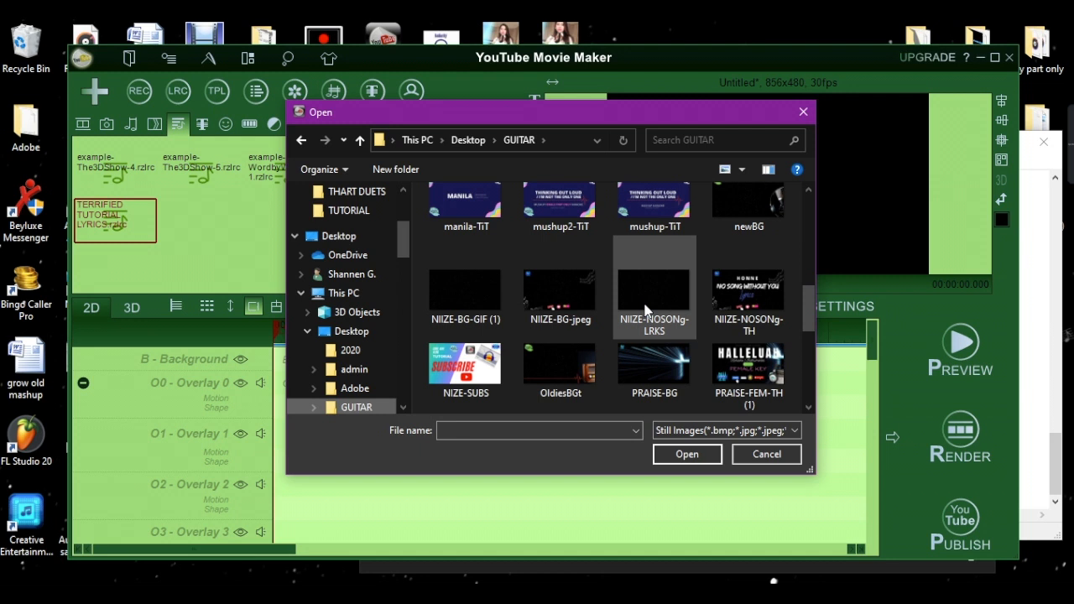
{"action": "scroll", "coordinate": [646, 311], "scroll_direction": "down", "scroll_amount": 2}
{"action": "scroll", "coordinate": [646, 310], "scroll_direction": "up", "scroll_amount": 5}
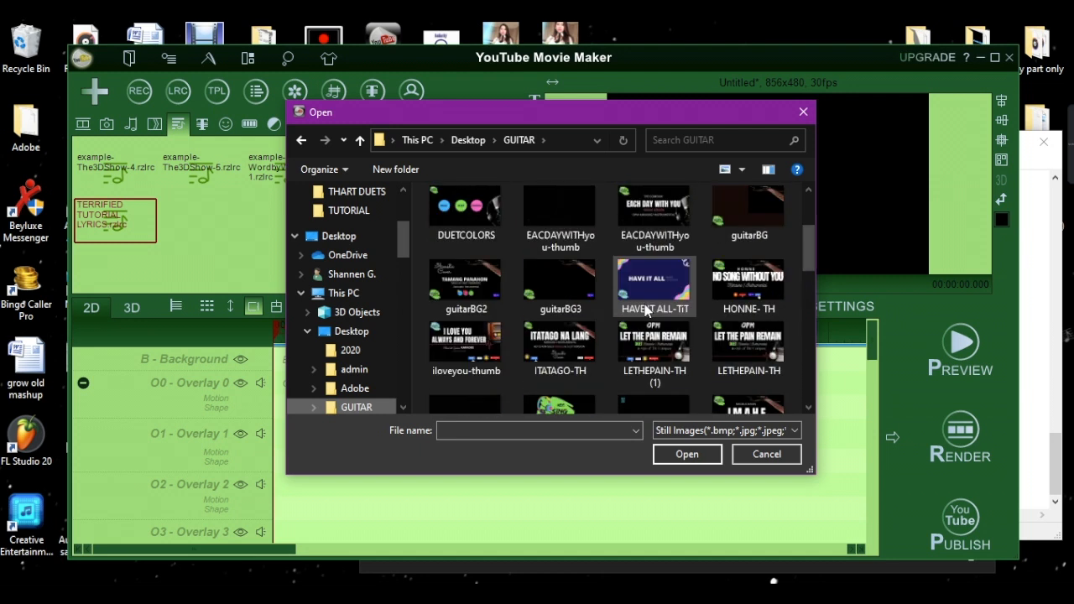
{"action": "scroll", "coordinate": [646, 310], "scroll_direction": "up", "scroll_amount": 2}
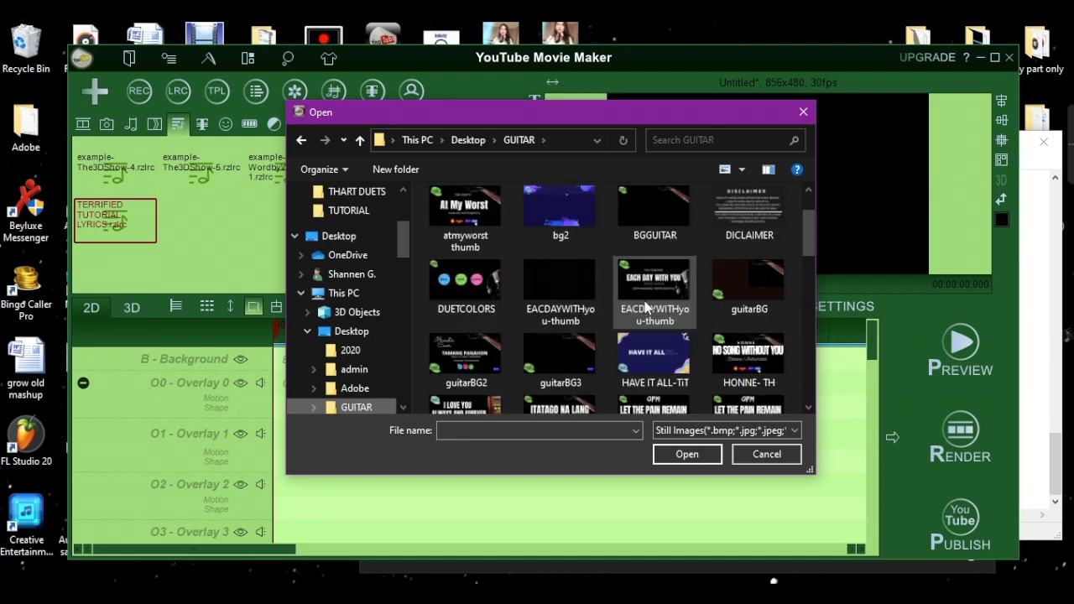
{"action": "scroll", "coordinate": [649, 294], "scroll_direction": "up", "scroll_amount": 2}
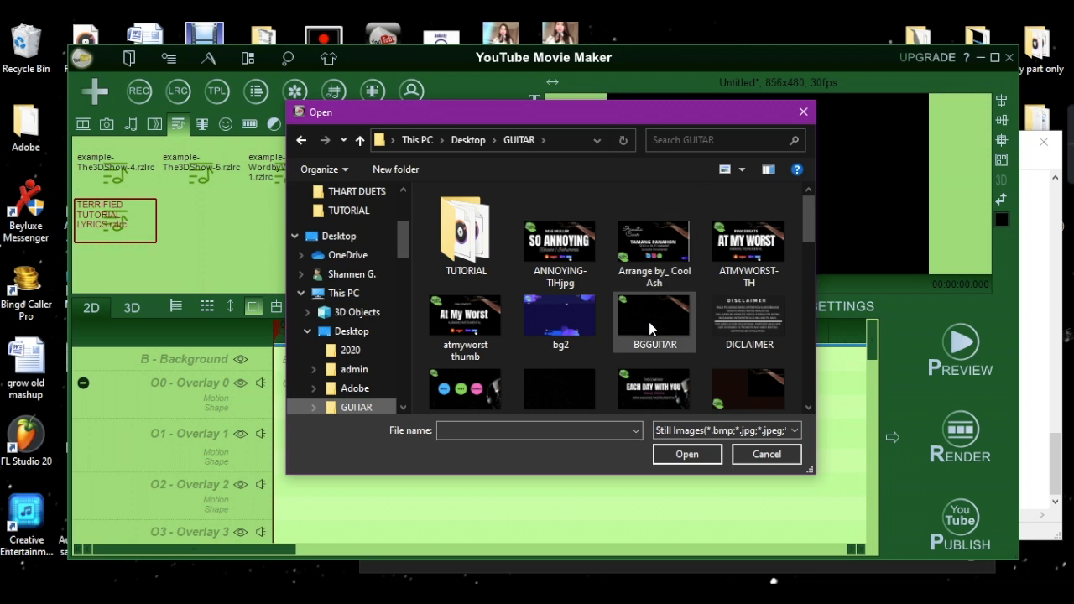
{"action": "scroll", "coordinate": [650, 327], "scroll_direction": "down", "scroll_amount": 4}
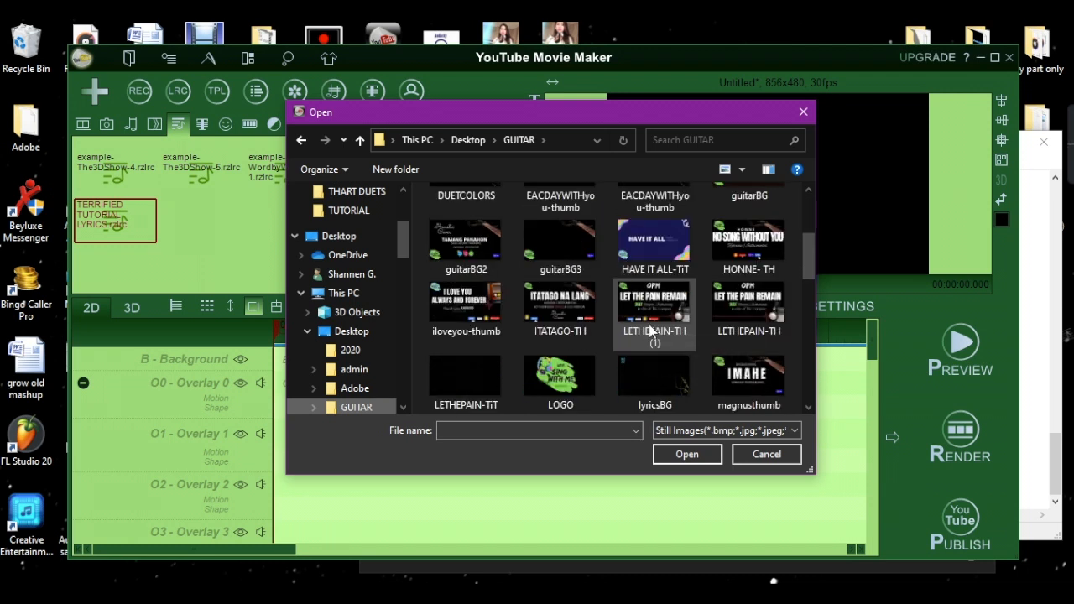
{"action": "left_click", "coordinate": [644, 381]}
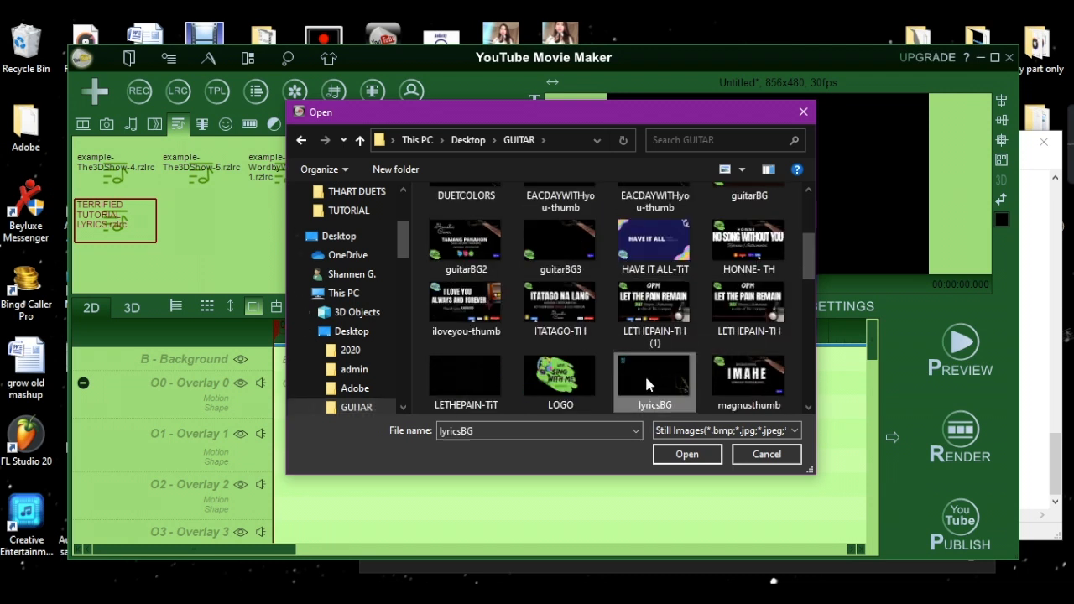
{"action": "left_click", "coordinate": [686, 453]}
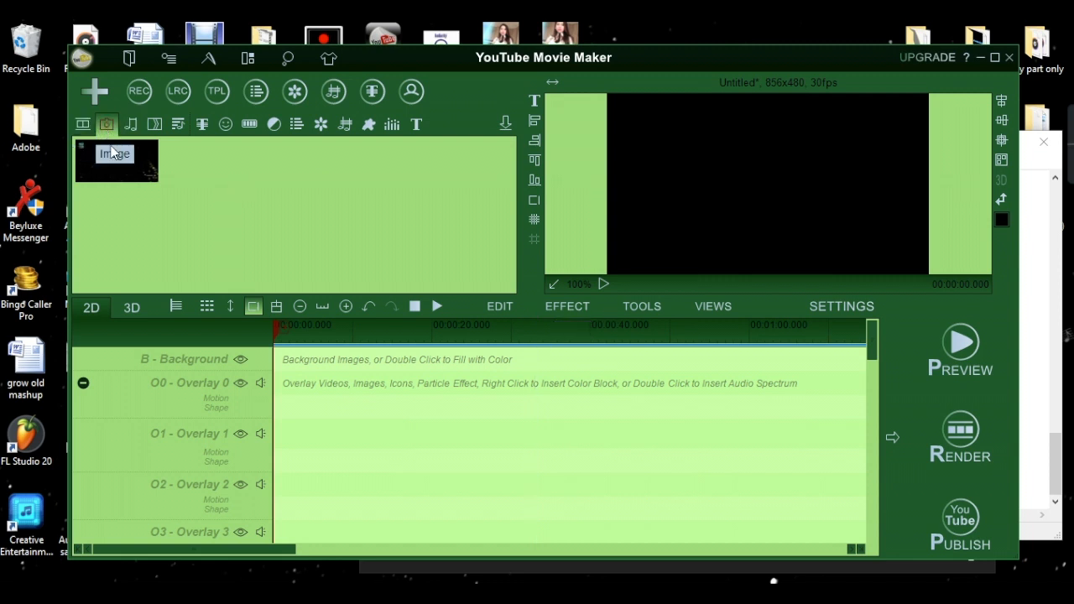
{"action": "left_click_drag", "start_coordinate": [115, 167], "coordinate": [770, 379]}
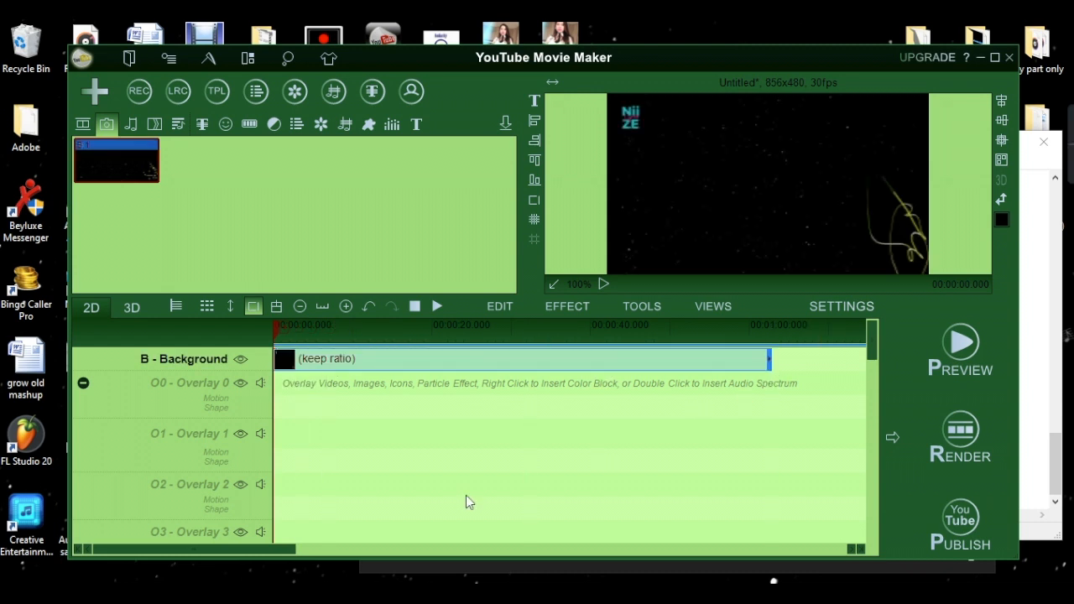
Move the playhead to the end of the song clip, at about 4:05.4.
{"action": "left_click_drag", "start_coordinate": [283, 548], "coordinate": [671, 555]}
{"action": "left_click_drag", "start_coordinate": [869, 348], "coordinate": [870, 453]}
{"action": "left_click_drag", "start_coordinate": [630, 557], "coordinate": [791, 555]}
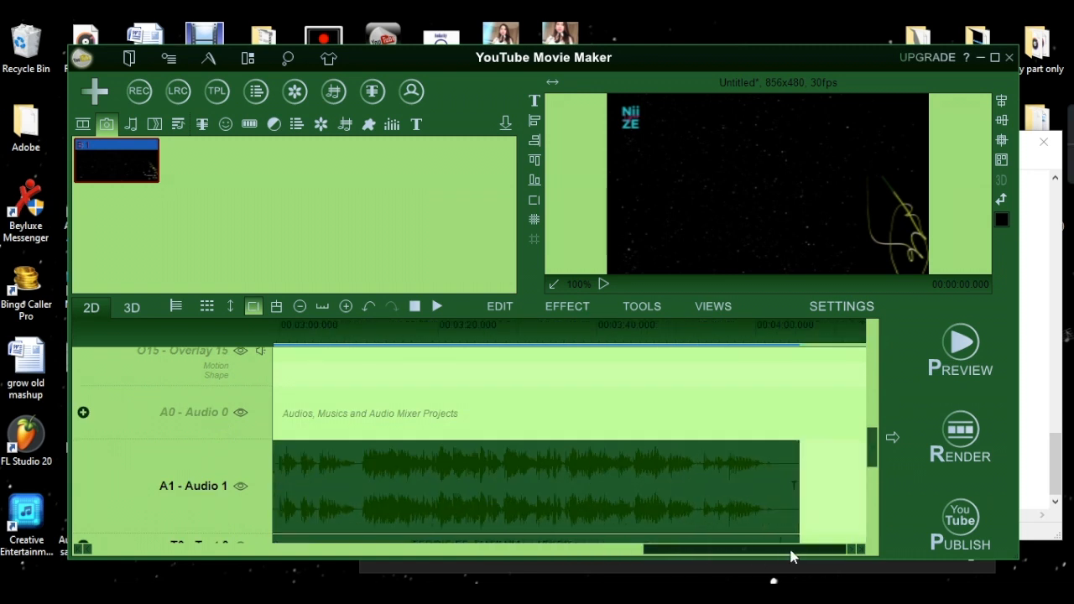
{"action": "left_click", "coordinate": [798, 325]}
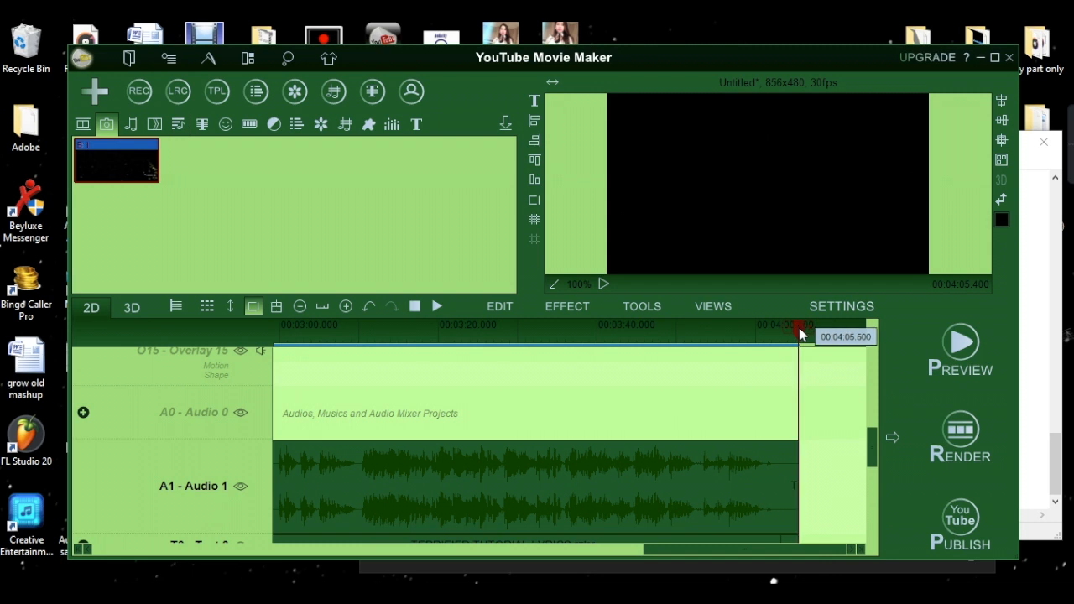
Extend the background image clip to the playhead at the song's end and return to the start of the timeline.
{"action": "left_click_drag", "start_coordinate": [873, 443], "coordinate": [868, 313]}
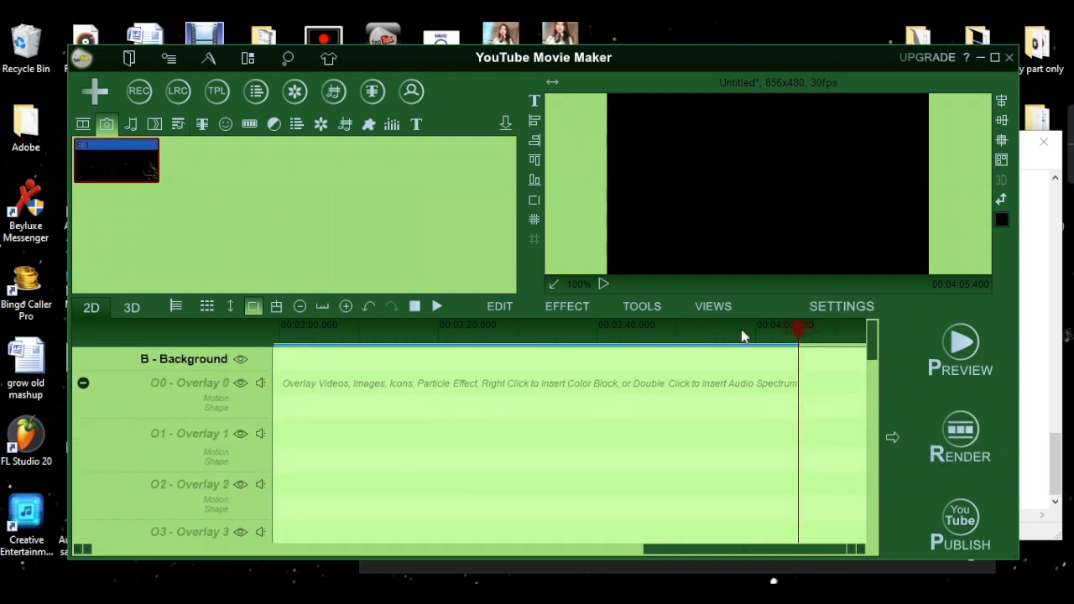
{"action": "left_click_drag", "start_coordinate": [680, 547], "coordinate": [263, 513]}
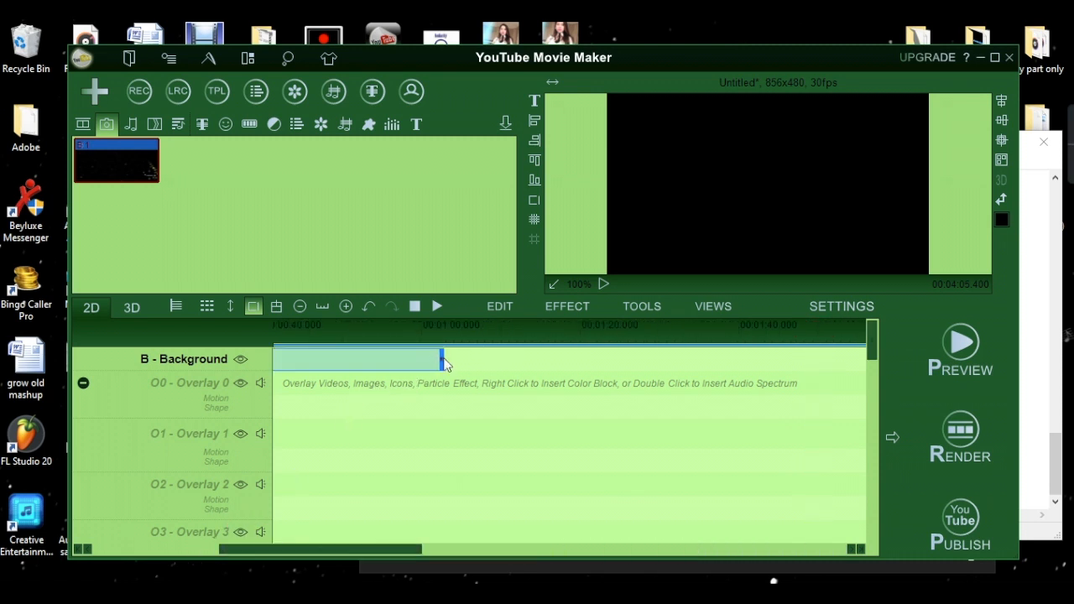
{"action": "left_click_drag", "start_coordinate": [441, 361], "coordinate": [798, 371]}
{"action": "left_click", "coordinate": [689, 424]}
{"action": "left_click_drag", "start_coordinate": [694, 546], "coordinate": [134, 555]}
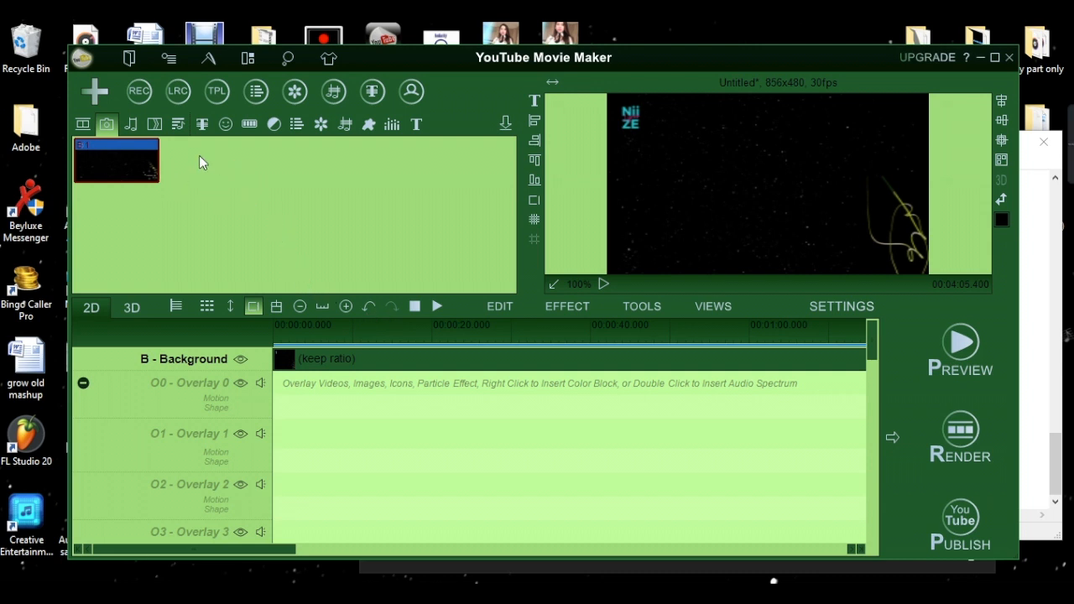
Import the GREEN video from the GUITAR folder.
{"action": "left_click", "coordinate": [98, 92]}
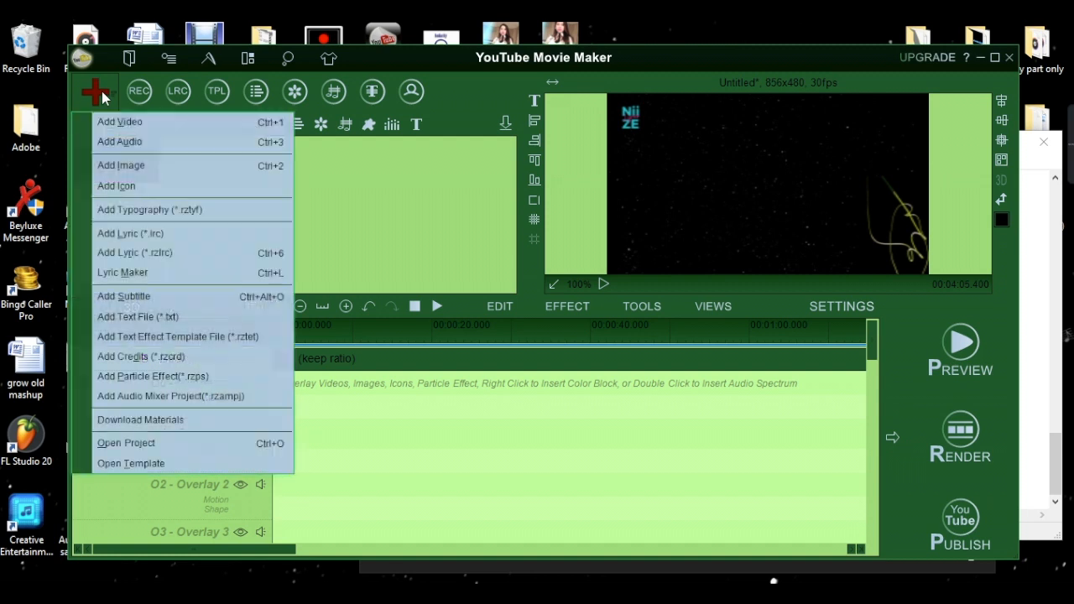
{"action": "left_click", "coordinate": [125, 130]}
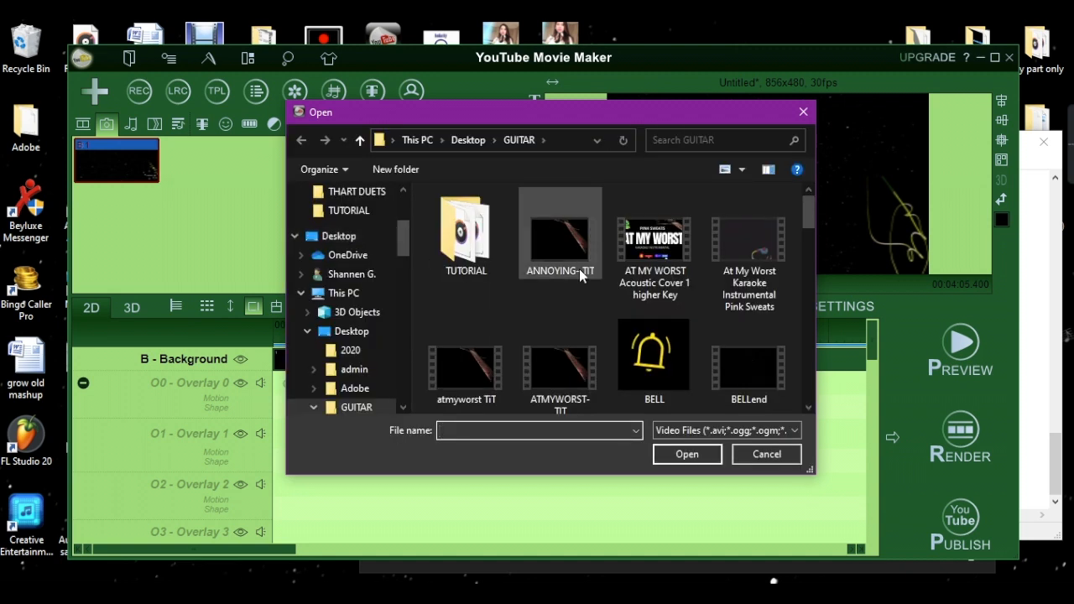
{"action": "scroll", "coordinate": [605, 308], "scroll_direction": "down", "scroll_amount": 2}
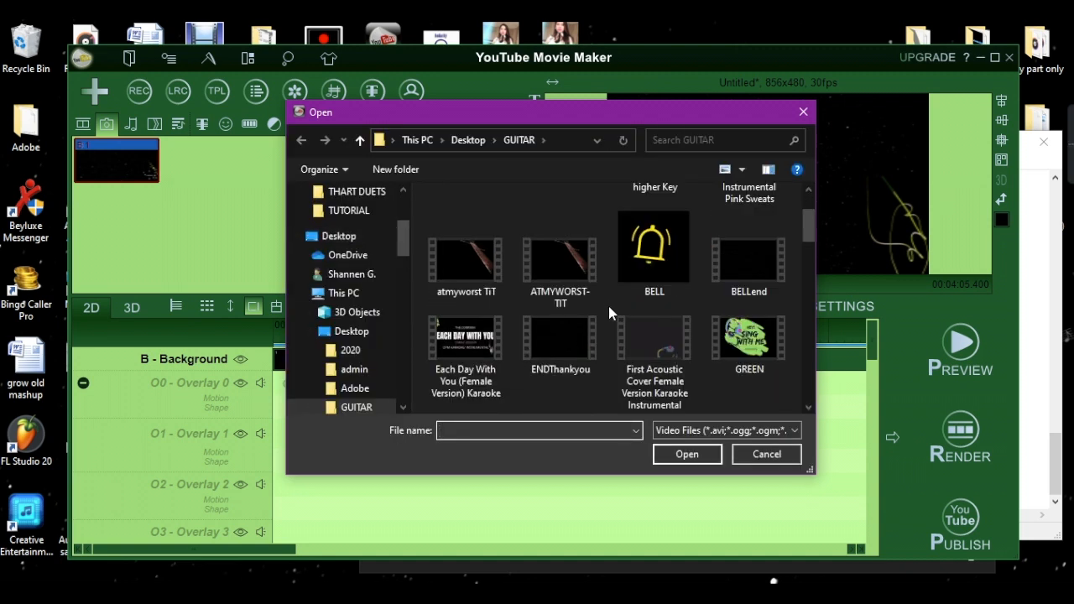
{"action": "double_click", "coordinate": [750, 344]}
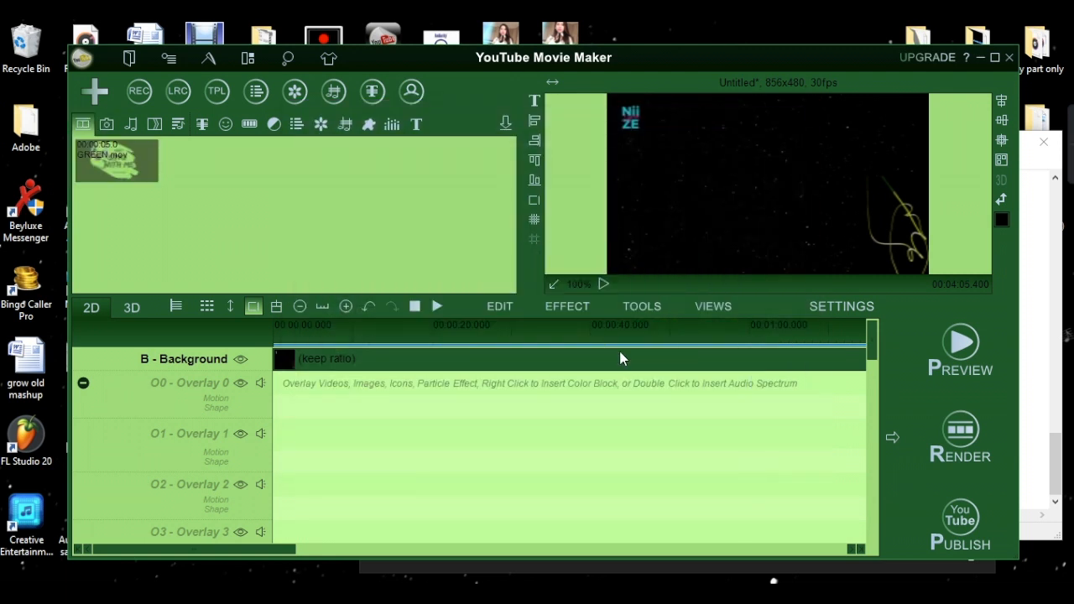
Import the NIIZEbegin video from the GUITAR folder.
{"action": "left_click", "coordinate": [95, 91]}
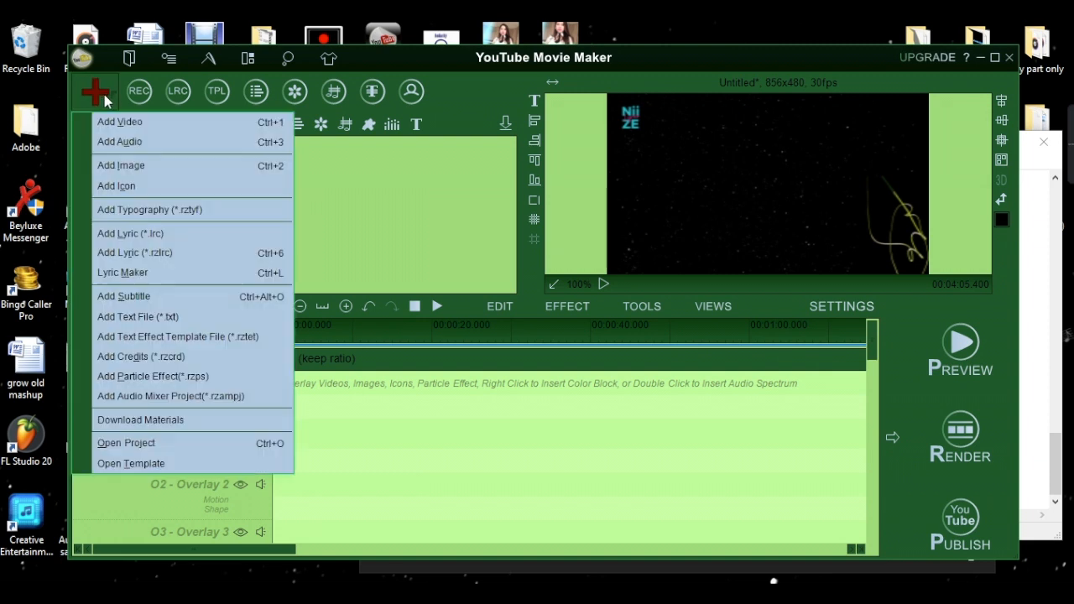
{"action": "left_click", "coordinate": [128, 127]}
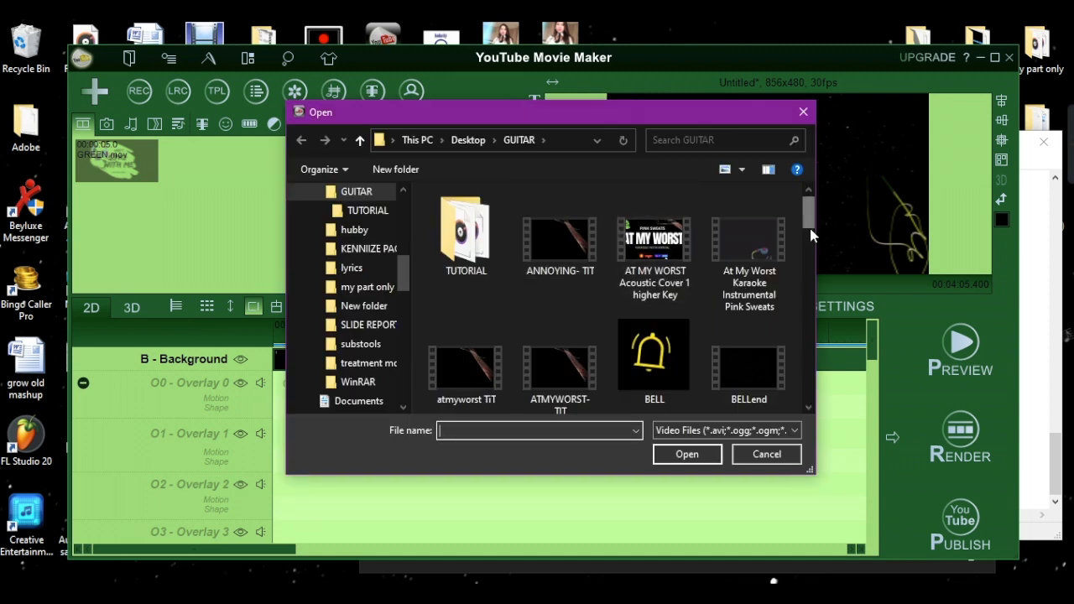
{"action": "left_click_drag", "start_coordinate": [809, 219], "coordinate": [794, 312]}
{"action": "double_click", "coordinate": [574, 372]}
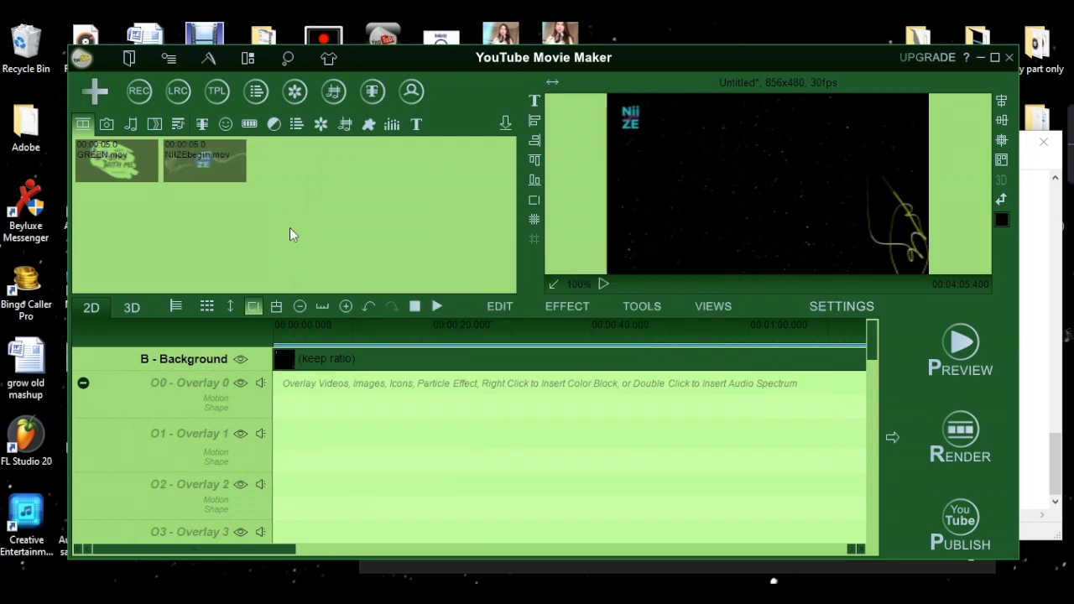
Place GREEN.mov at the start of Overlay 0 and NIIZEbegin.mov on Overlay 1 at about 5 seconds.
{"action": "left_click", "coordinate": [202, 168]}
{"action": "left_click_drag", "start_coordinate": [133, 156], "coordinate": [274, 385]}
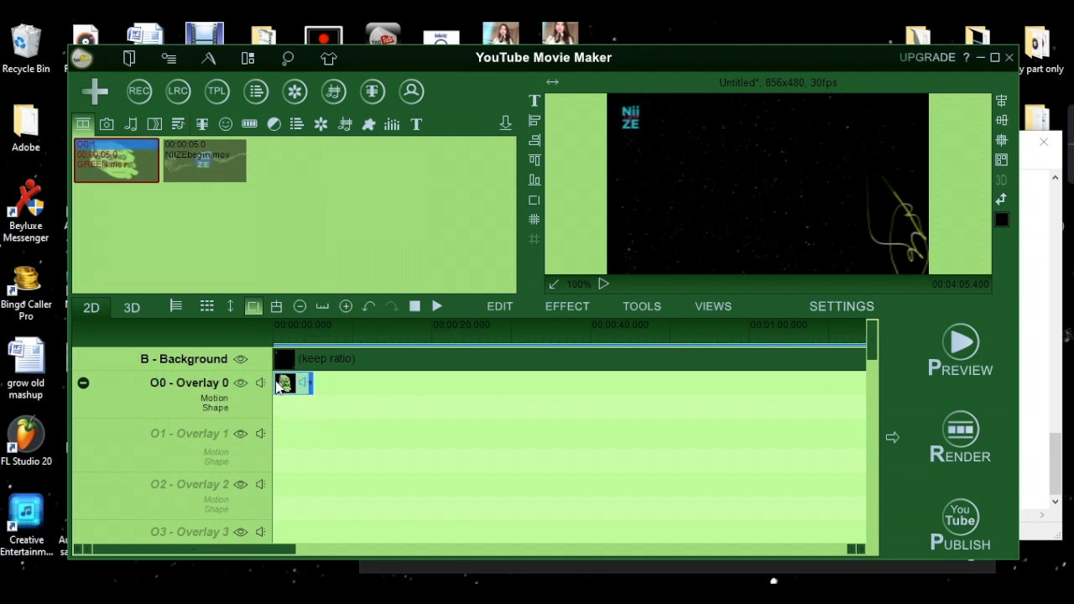
{"action": "left_click_drag", "start_coordinate": [205, 163], "coordinate": [310, 439]}
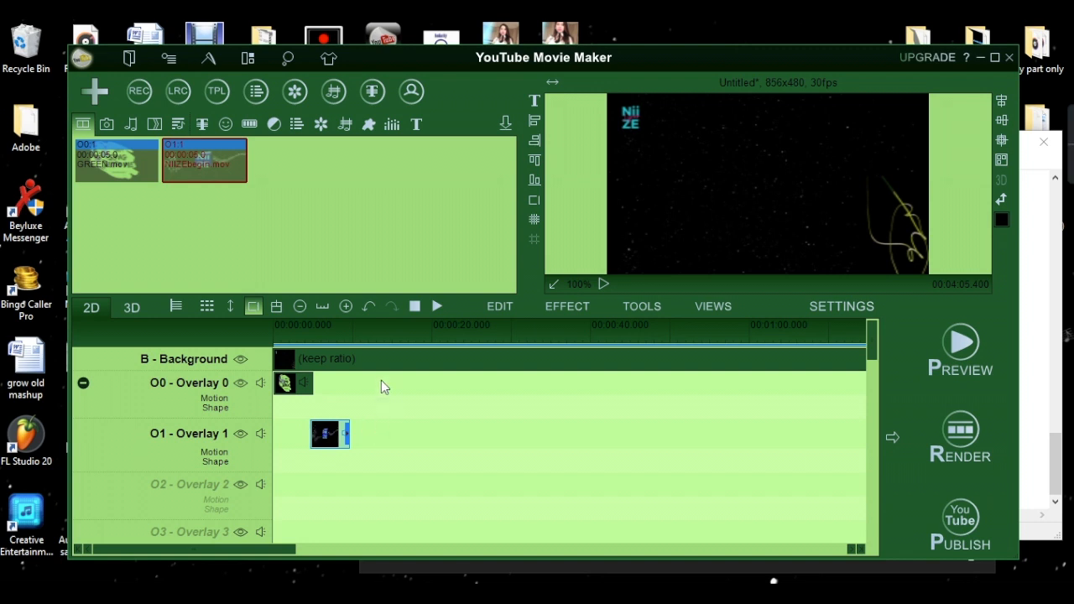
Show the GREEN.mov overlay at about 2.4 seconds and enlarge it to fill the whole video frame.
{"action": "left_click", "coordinate": [292, 330]}
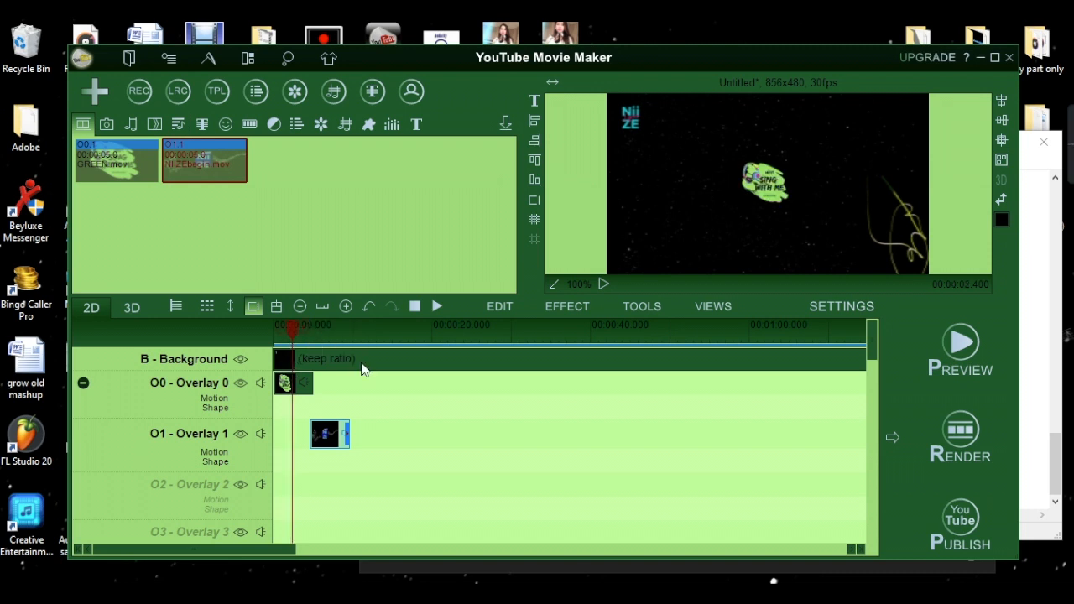
{"action": "left_click", "coordinate": [776, 186]}
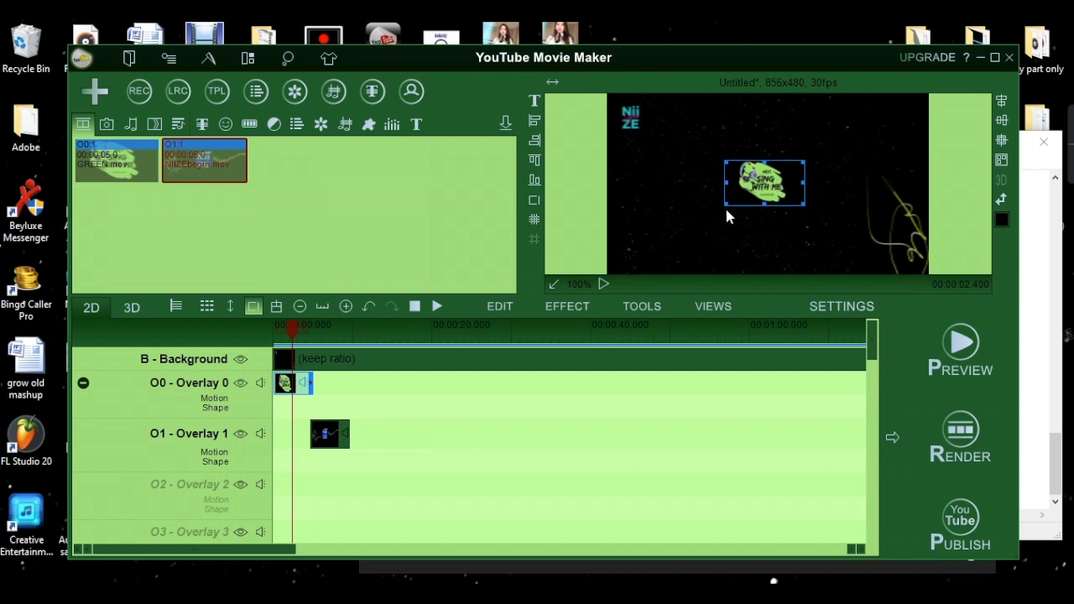
{"action": "left_click_drag", "start_coordinate": [725, 204], "coordinate": [614, 269]}
{"action": "left_click_drag", "start_coordinate": [803, 161], "coordinate": [926, 99]}
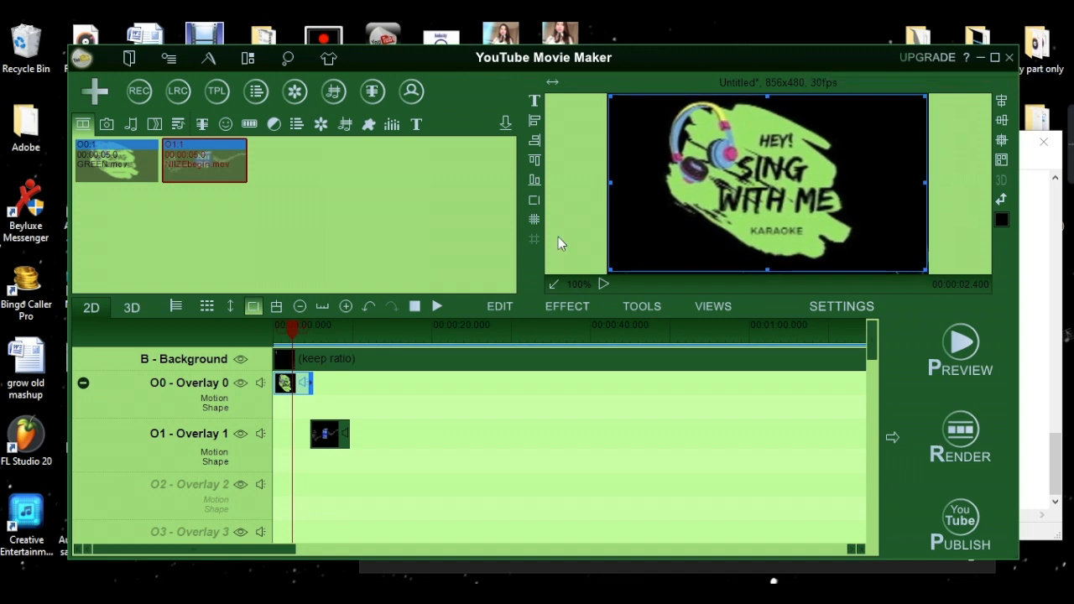
Show the NIIZEbegin.mov overlay at about 6.9 seconds and enlarge it to fill the whole video frame.
{"action": "left_click", "coordinate": [321, 433]}
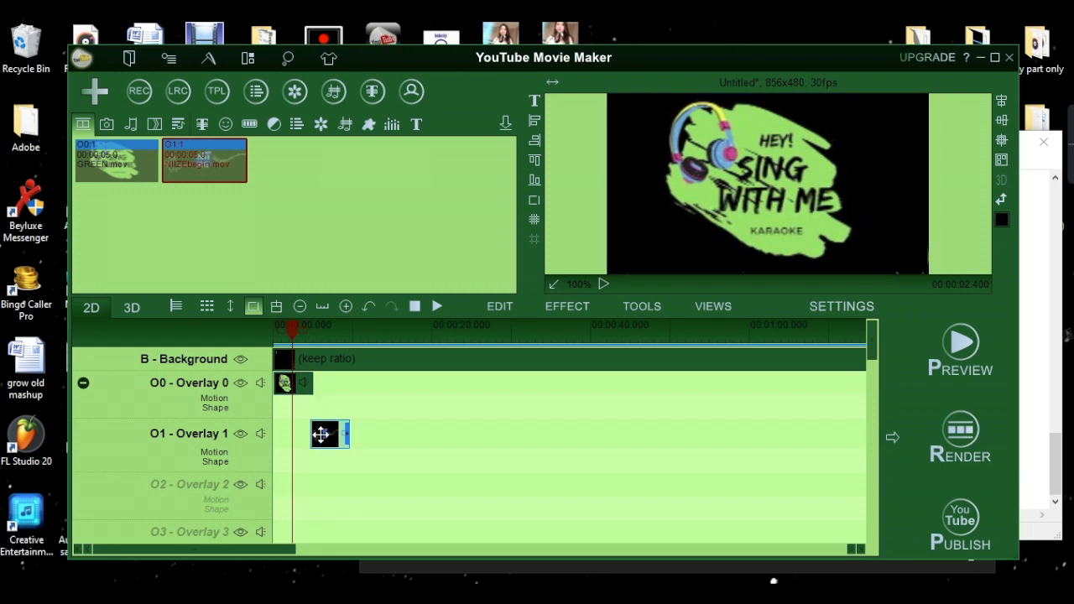
{"action": "left_click", "coordinate": [315, 329]}
{"action": "left_click", "coordinate": [328, 329]}
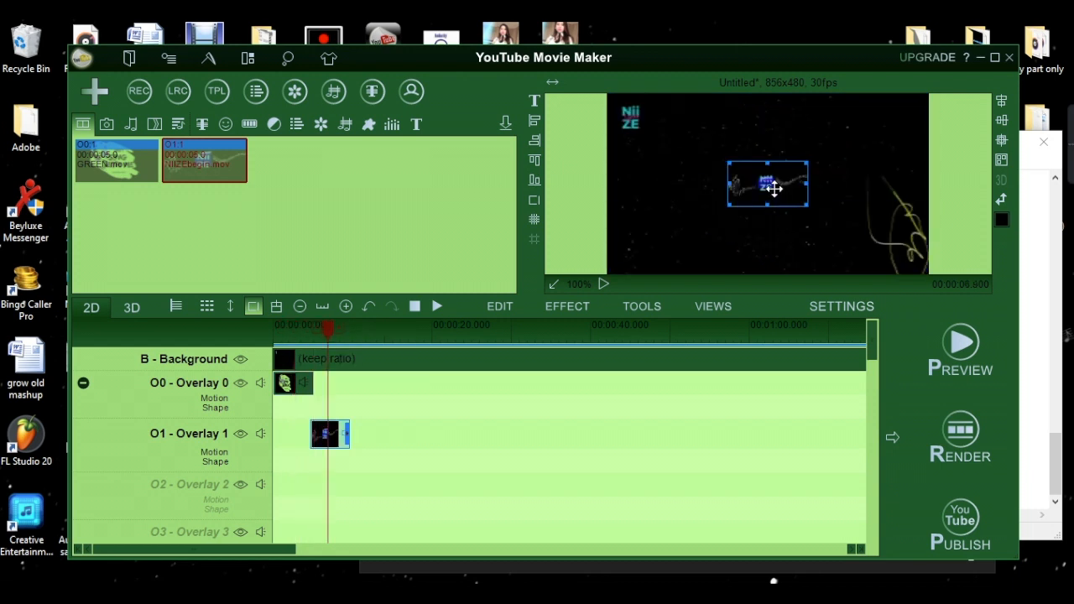
{"action": "left_click_drag", "start_coordinate": [728, 162], "coordinate": [611, 101]}
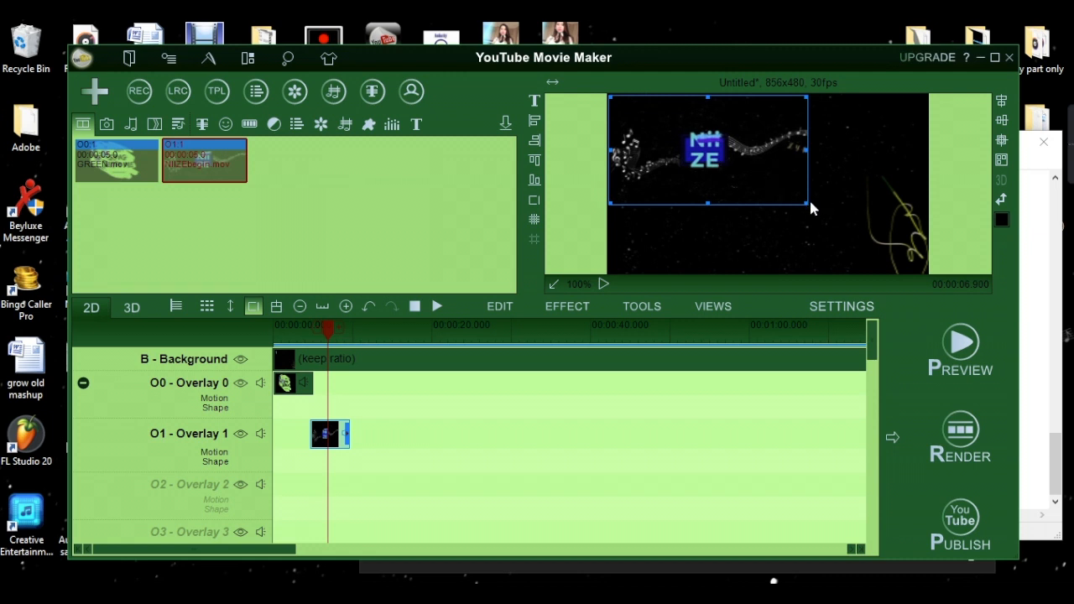
{"action": "left_click_drag", "start_coordinate": [807, 203], "coordinate": [914, 267]}
{"action": "left_click_drag", "start_coordinate": [919, 266], "coordinate": [926, 272]}
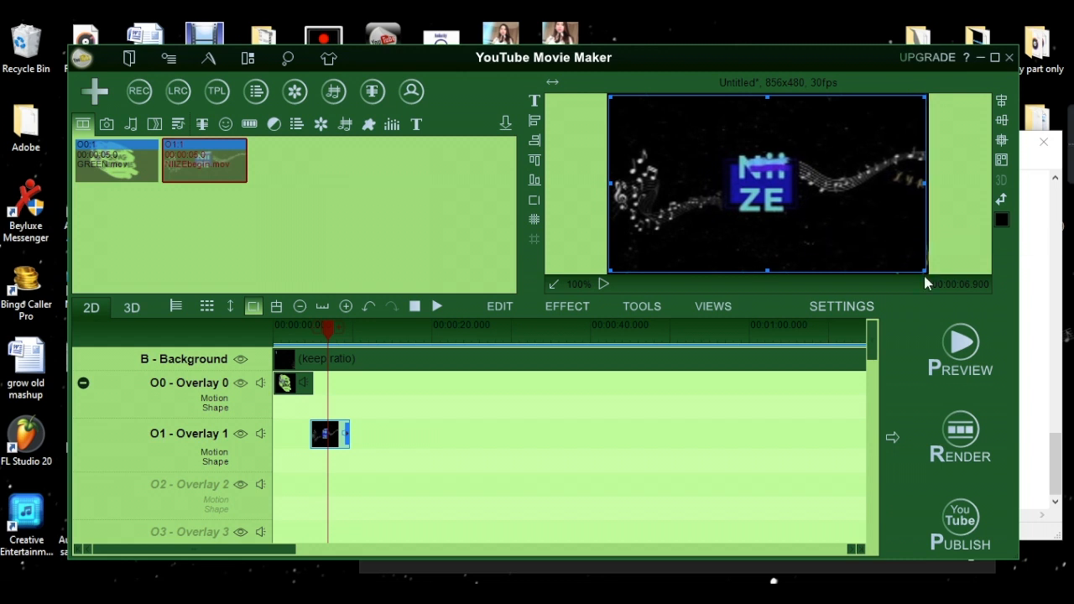
Start adding an image and browse the Desktop folder for it.
{"action": "left_click", "coordinate": [92, 92]}
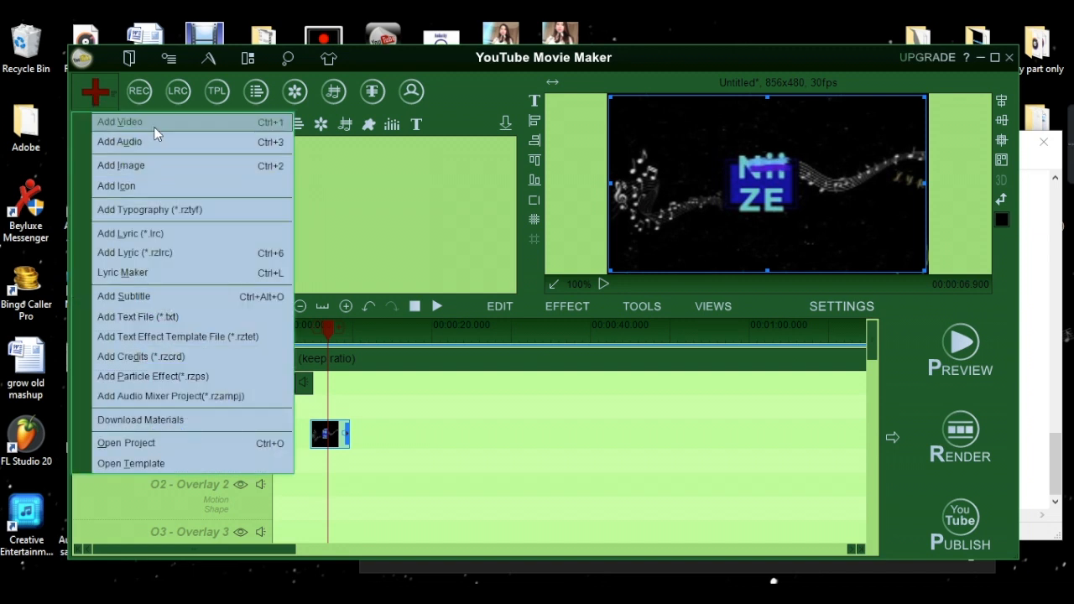
{"action": "left_click", "coordinate": [153, 168]}
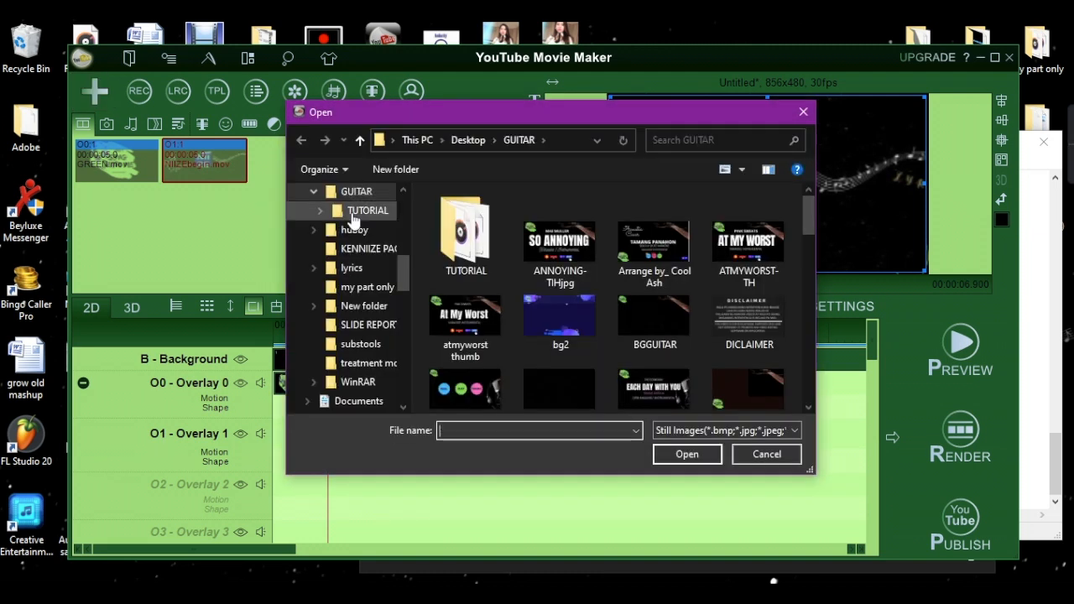
{"action": "left_click_drag", "start_coordinate": [406, 268], "coordinate": [405, 201]}
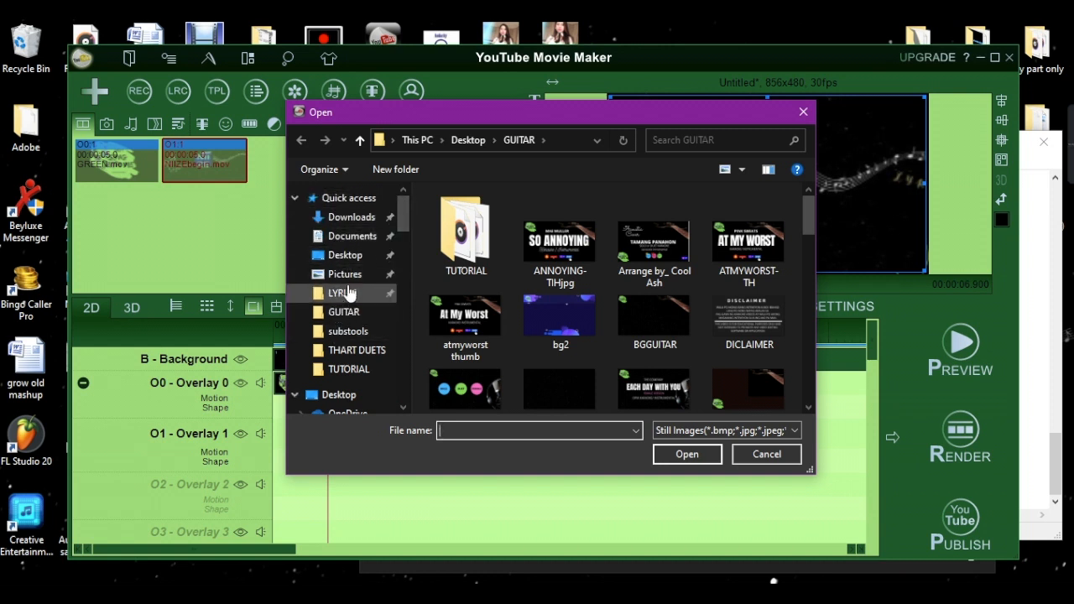
{"action": "left_click", "coordinate": [343, 258]}
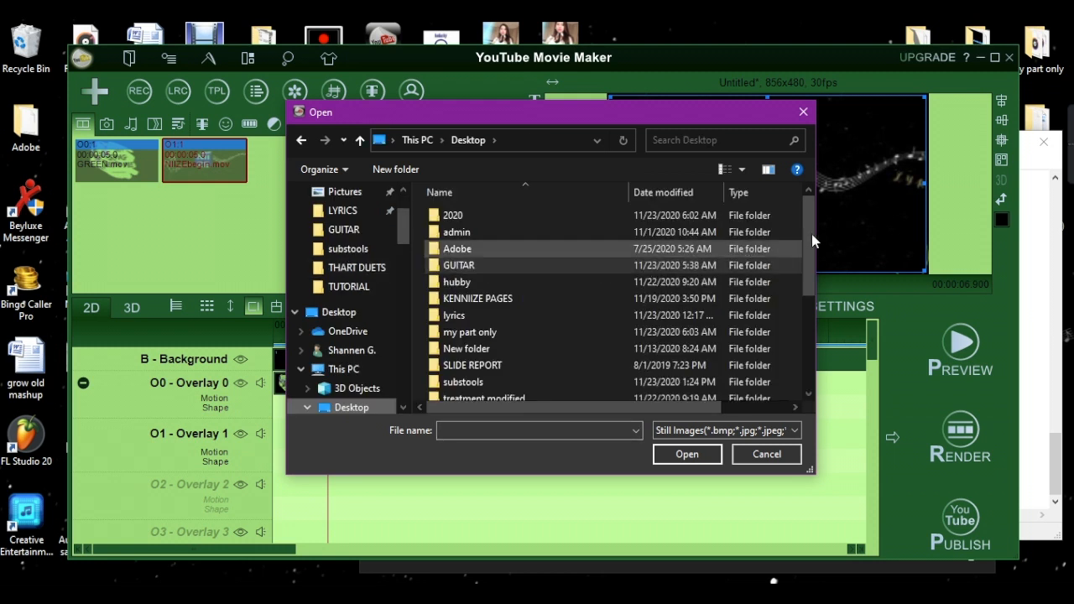
{"action": "scroll", "coordinate": [710, 277], "scroll_direction": "down", "scroll_amount": 4}
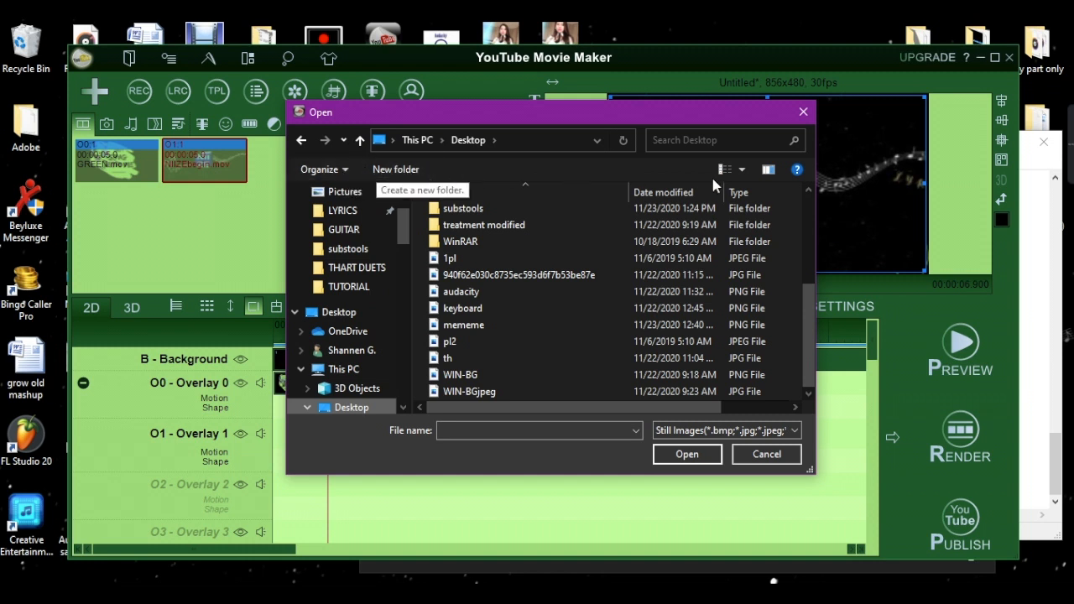
Show the Desktop folder's files as medium icons and look through the image thumbnails.
{"action": "left_click", "coordinate": [742, 171]}
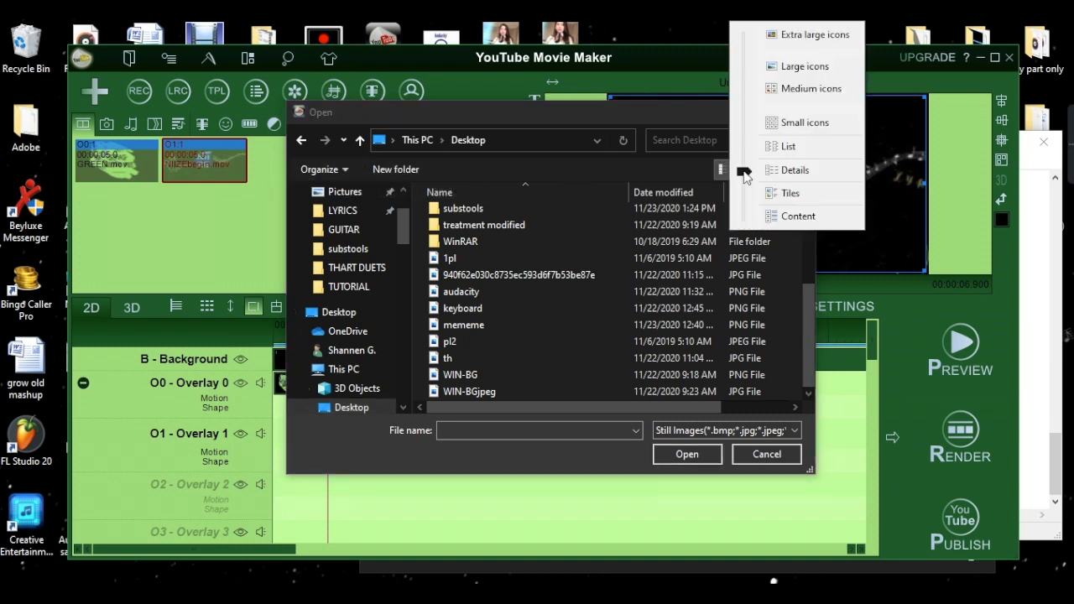
{"action": "left_click", "coordinate": [801, 124]}
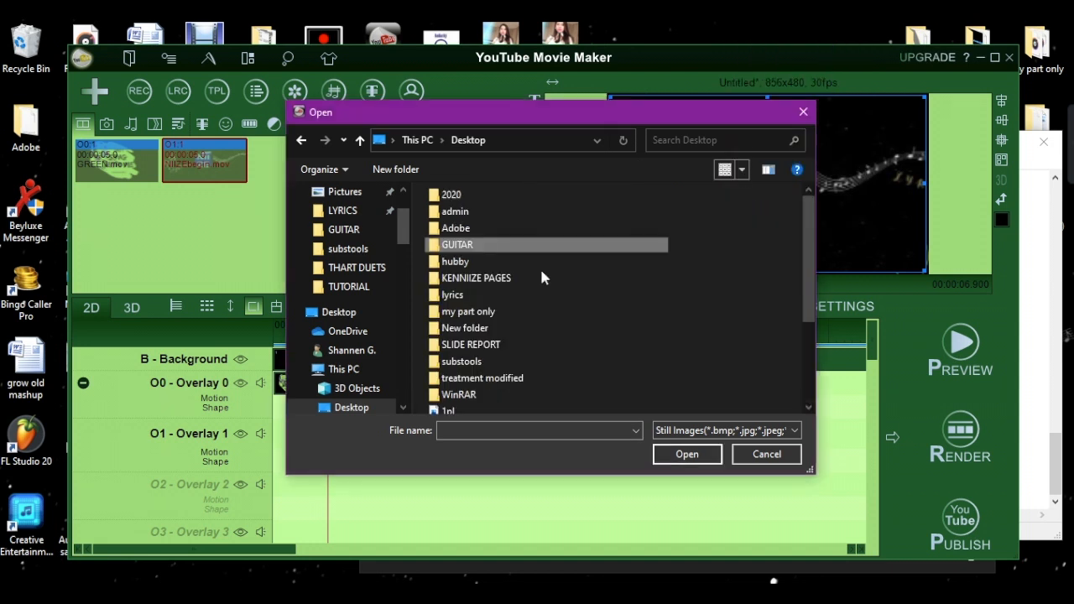
{"action": "scroll", "coordinate": [559, 300], "scroll_direction": "down", "scroll_amount": 3}
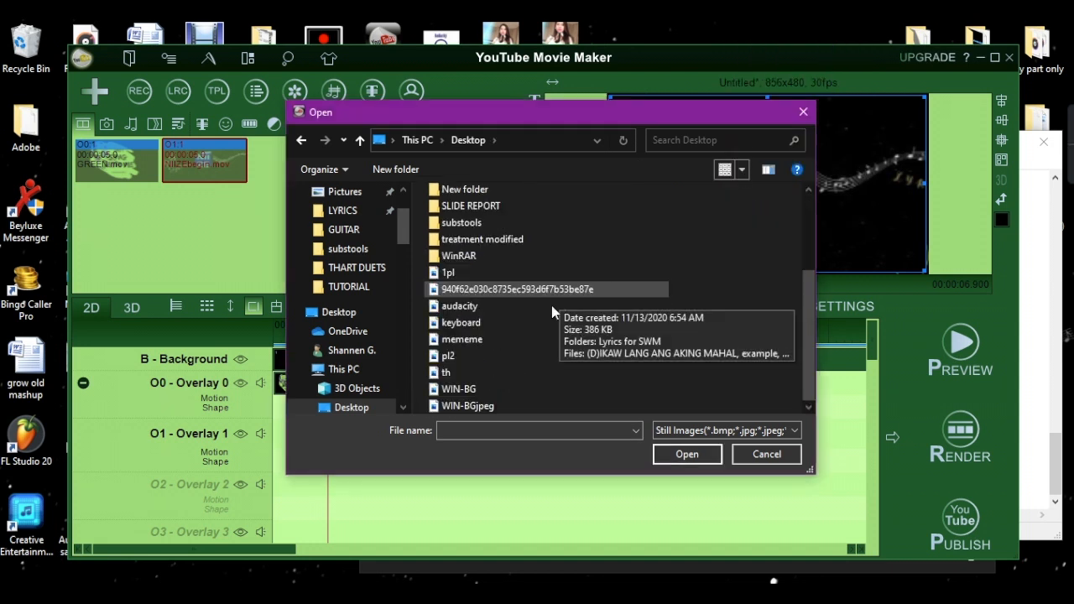
{"action": "scroll", "coordinate": [537, 320], "scroll_direction": "up", "scroll_amount": 3}
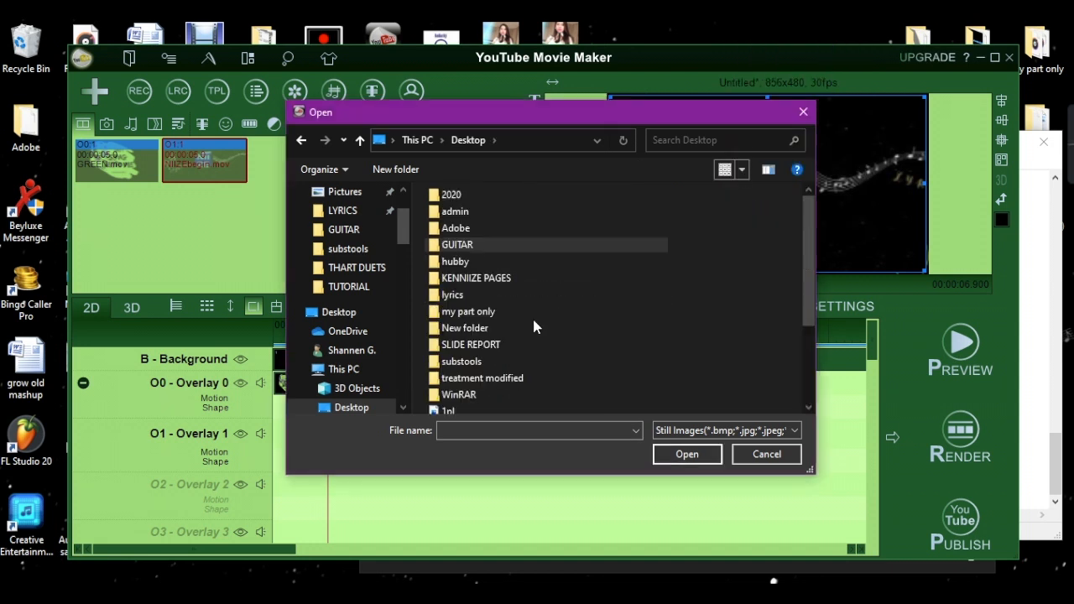
{"action": "left_click", "coordinate": [738, 173]}
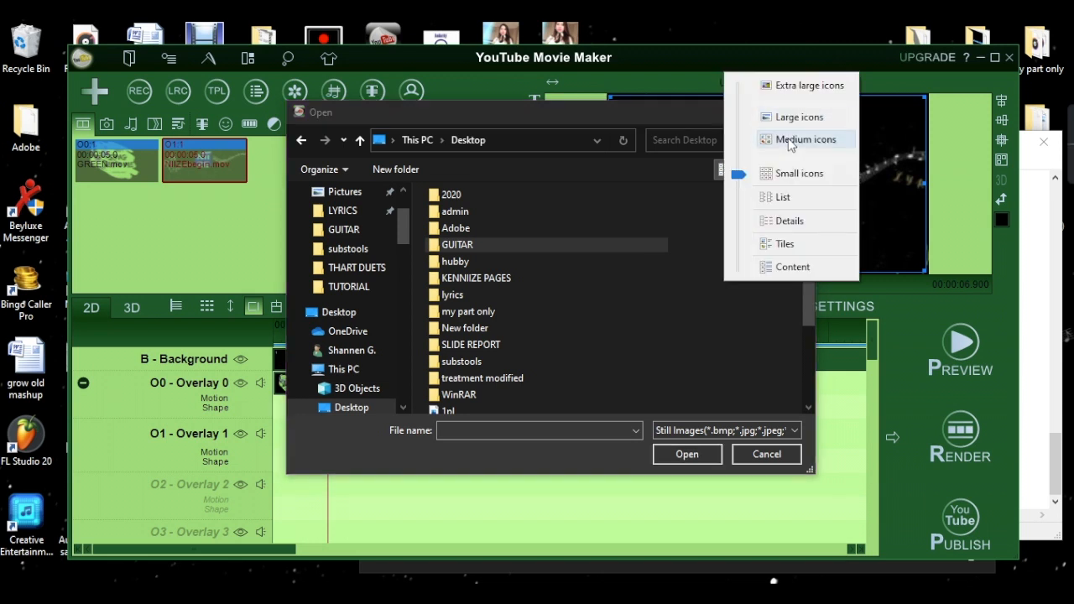
{"action": "left_click", "coordinate": [788, 141]}
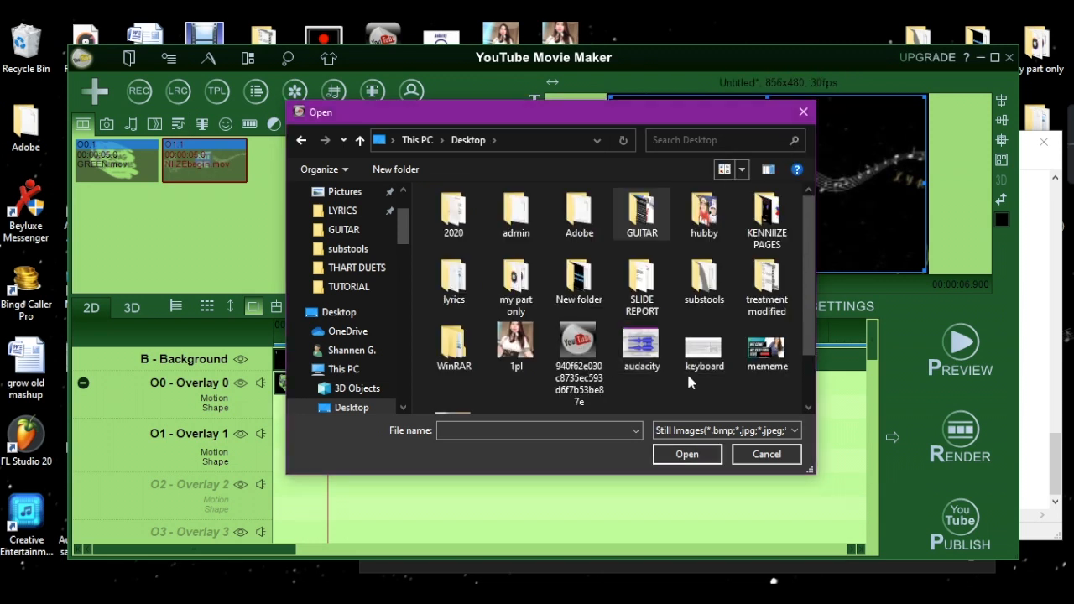
{"action": "scroll", "coordinate": [685, 369], "scroll_direction": "down", "scroll_amount": 1}
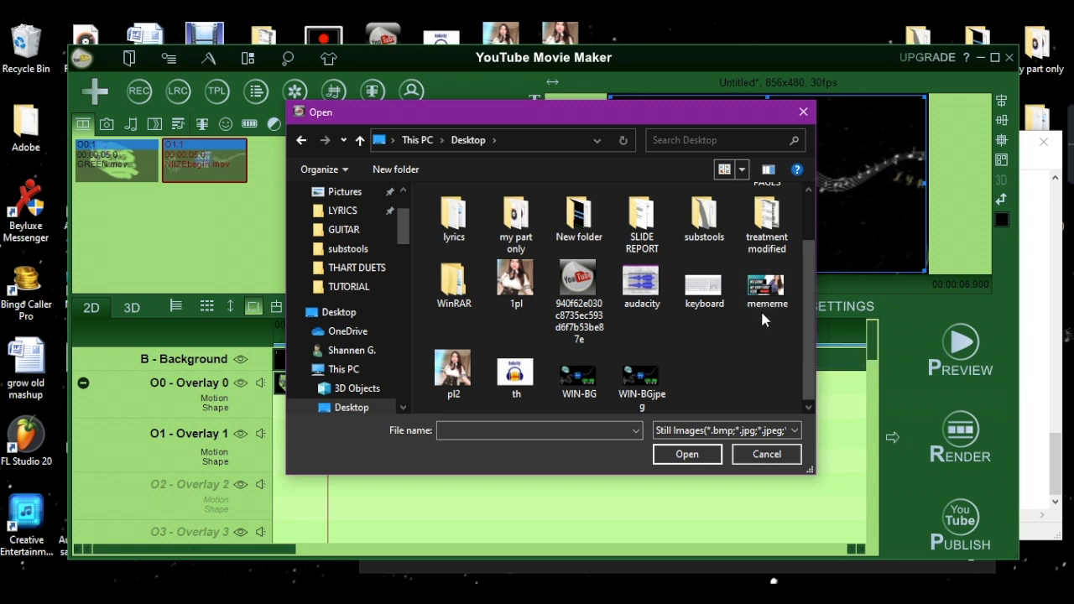
{"action": "scroll", "coordinate": [401, 235], "scroll_direction": "up", "scroll_amount": 2}
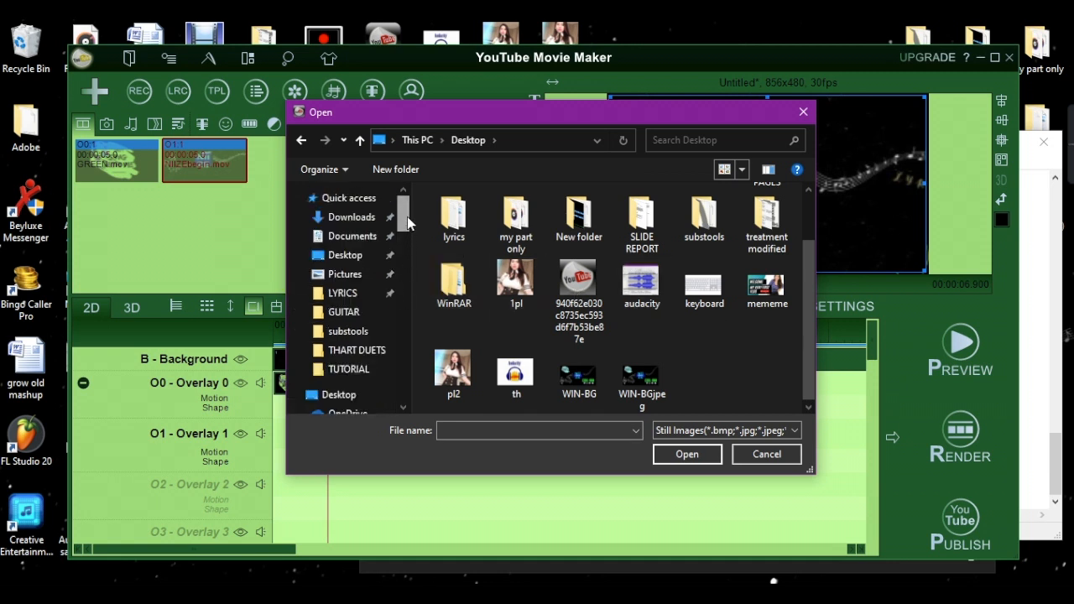
Check the Downloads folder and the Skype chat for the image, and look through the Desktop folder again.
{"action": "left_click", "coordinate": [350, 220]}
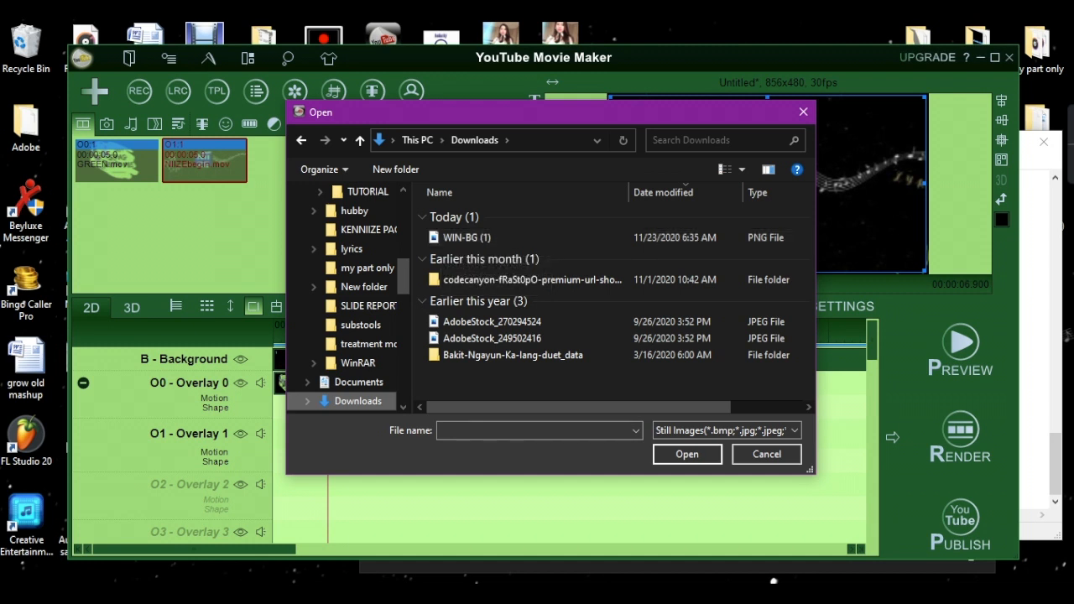
{"action": "left_click", "coordinate": [580, 594]}
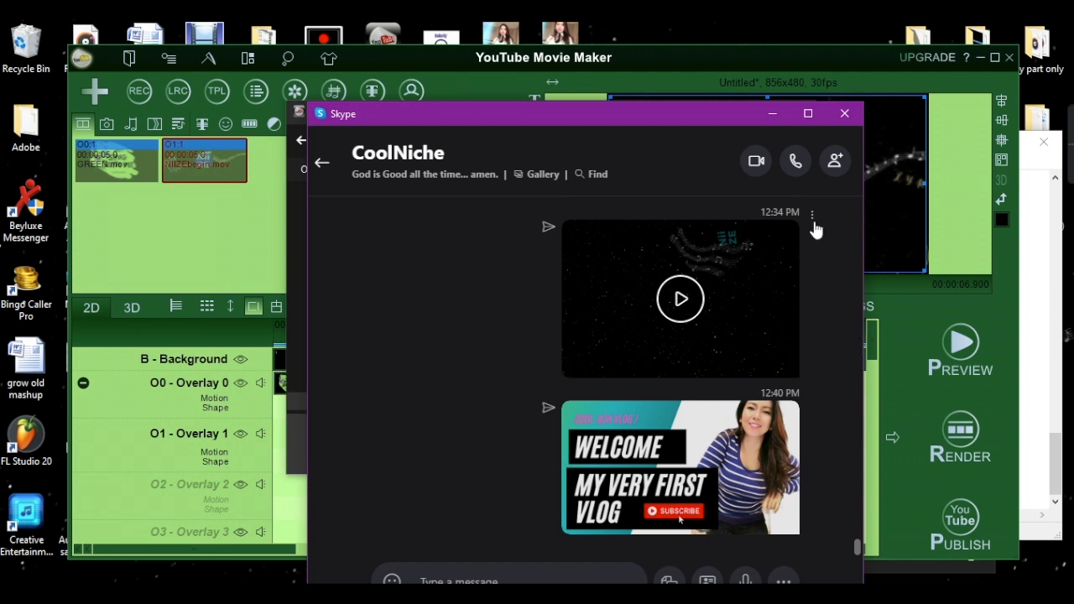
{"action": "left_click", "coordinate": [772, 116]}
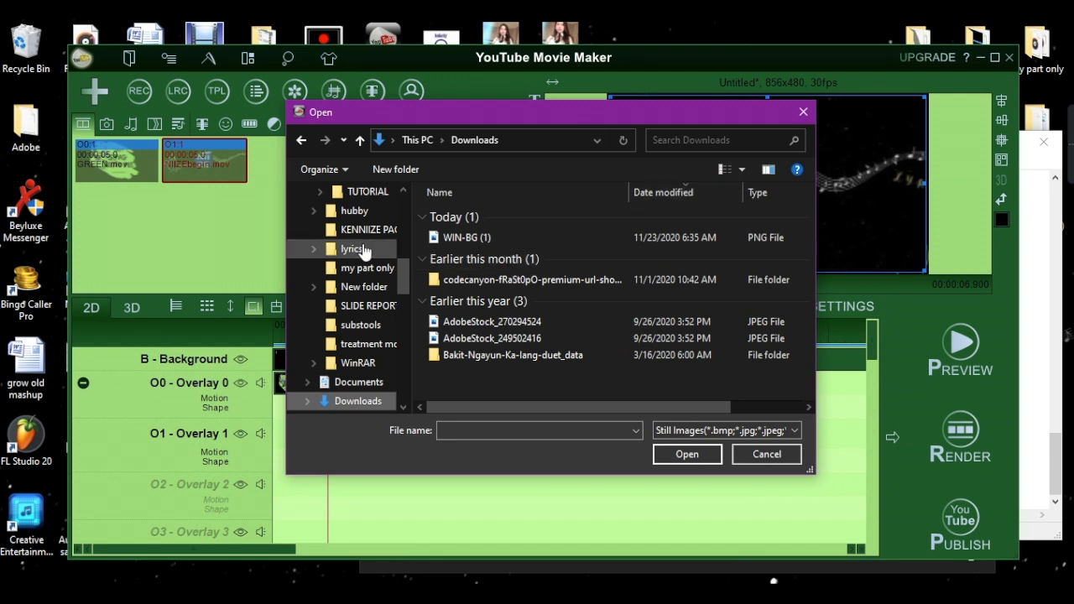
{"action": "scroll", "coordinate": [356, 245], "scroll_direction": "up", "scroll_amount": 5}
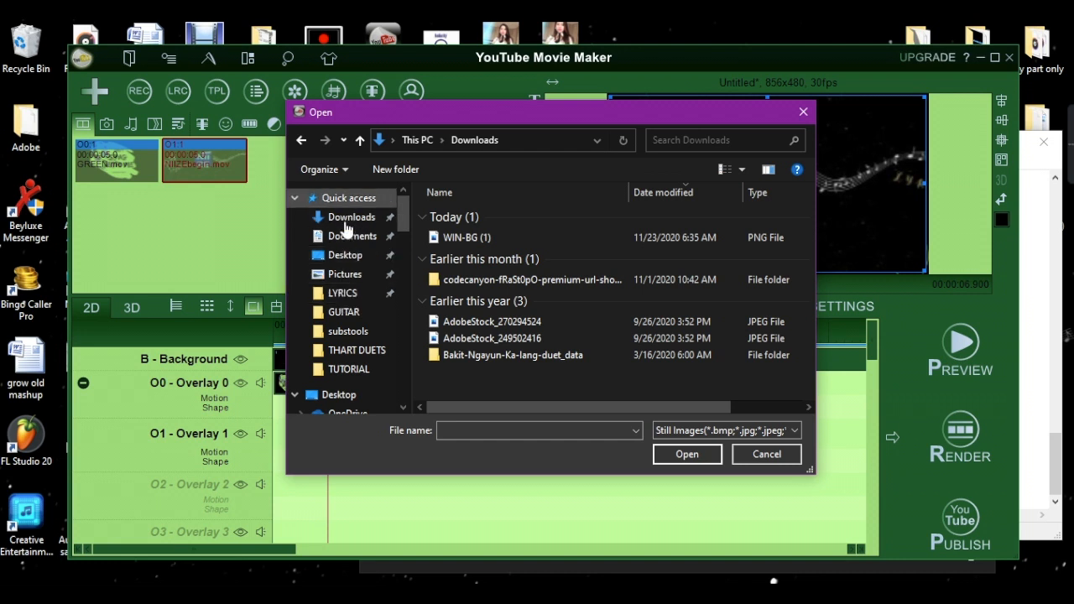
{"action": "left_click", "coordinate": [354, 260]}
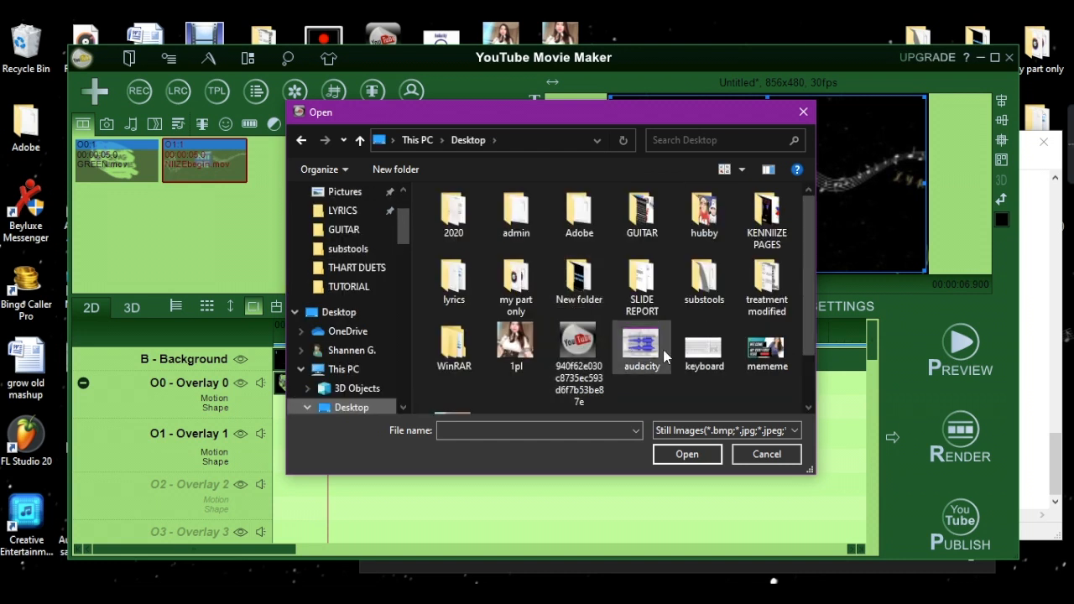
{"action": "scroll", "coordinate": [708, 384], "scroll_direction": "down", "scroll_amount": 1}
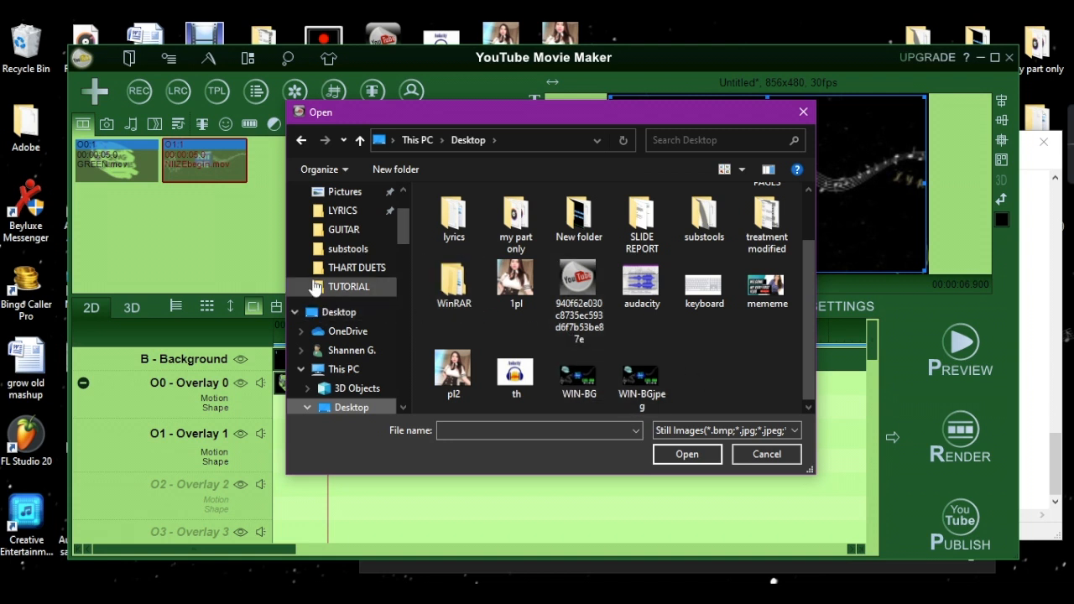
Import the TUTORIAL VIDEO-TH image from the GUITAR folder.
{"action": "left_click", "coordinate": [369, 230]}
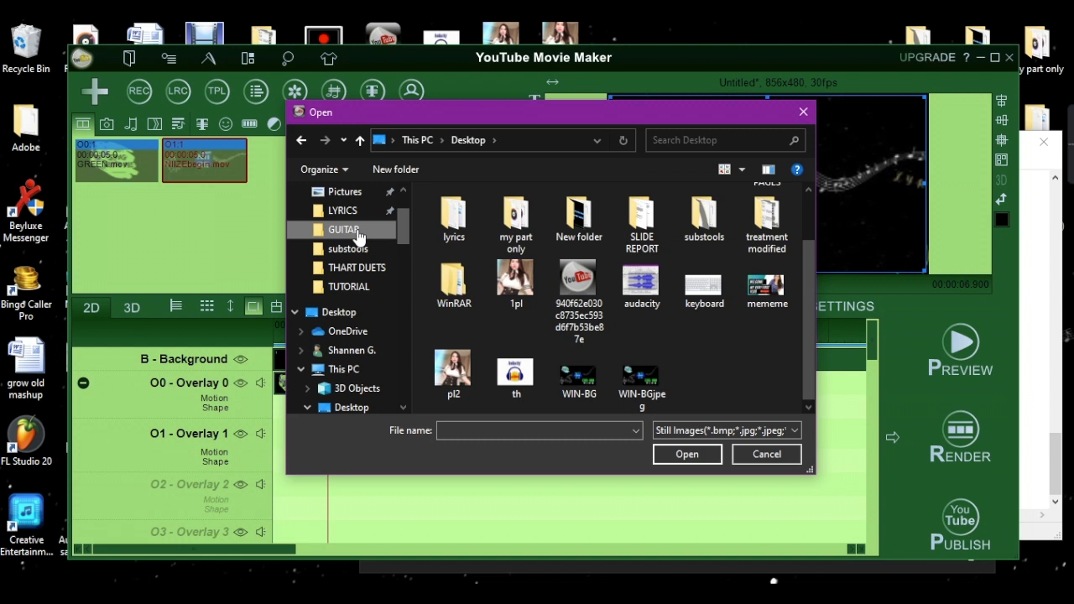
{"action": "scroll", "coordinate": [729, 348], "scroll_direction": "down", "scroll_amount": 3}
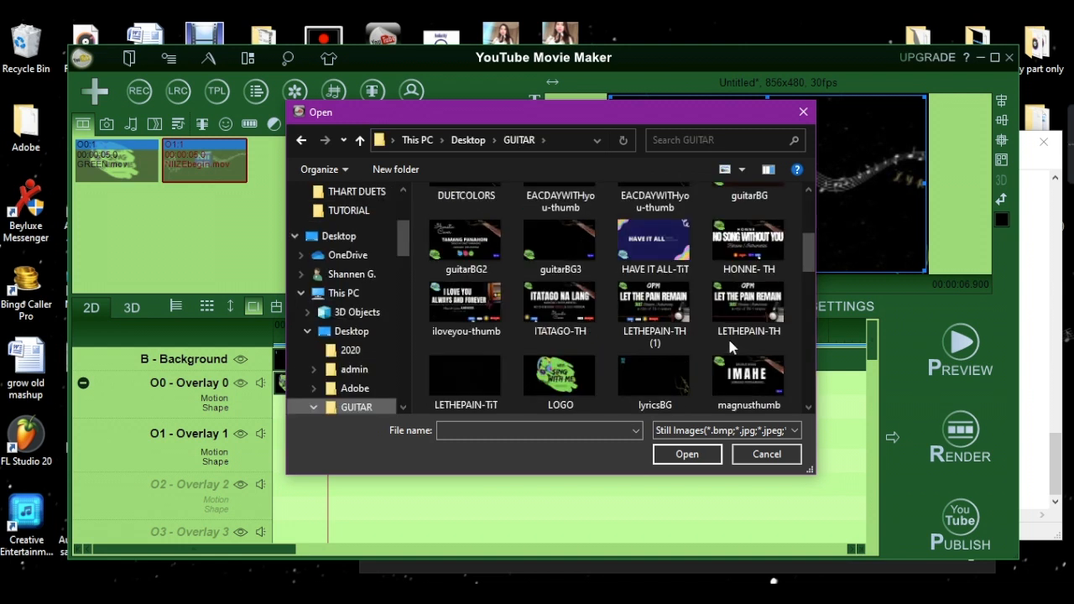
{"action": "scroll", "coordinate": [729, 345], "scroll_direction": "down", "scroll_amount": 3}
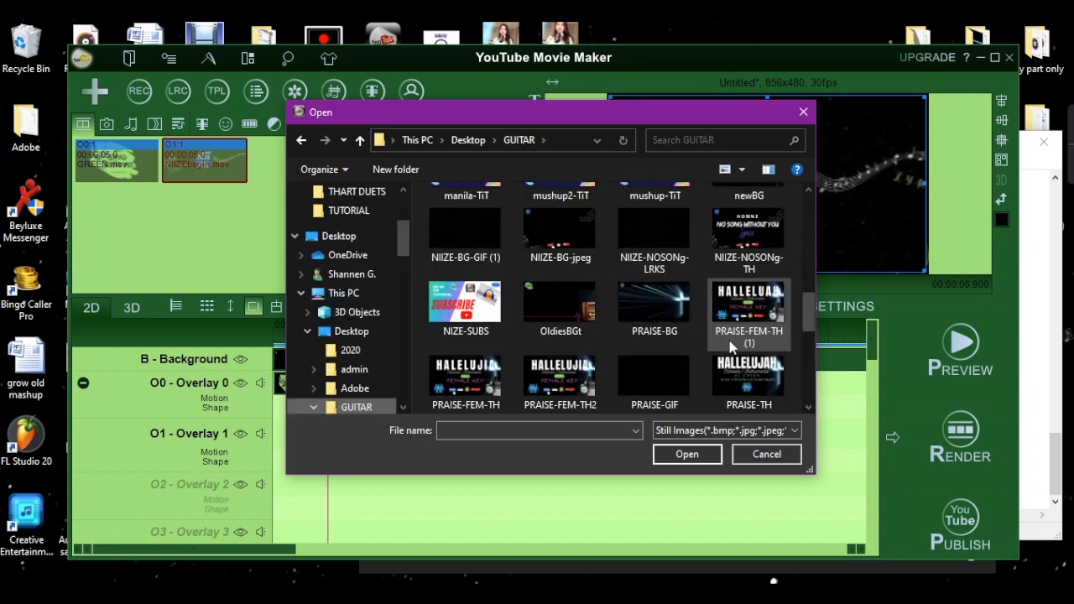
{"action": "scroll", "coordinate": [730, 346], "scroll_direction": "down", "scroll_amount": 3}
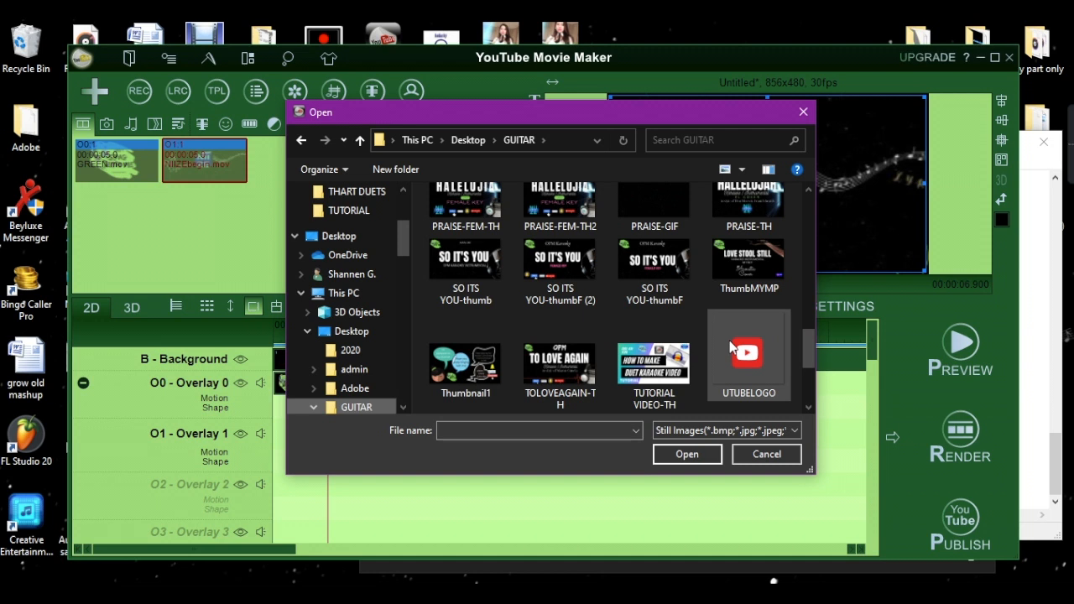
{"action": "scroll", "coordinate": [678, 352], "scroll_direction": "down", "scroll_amount": 3}
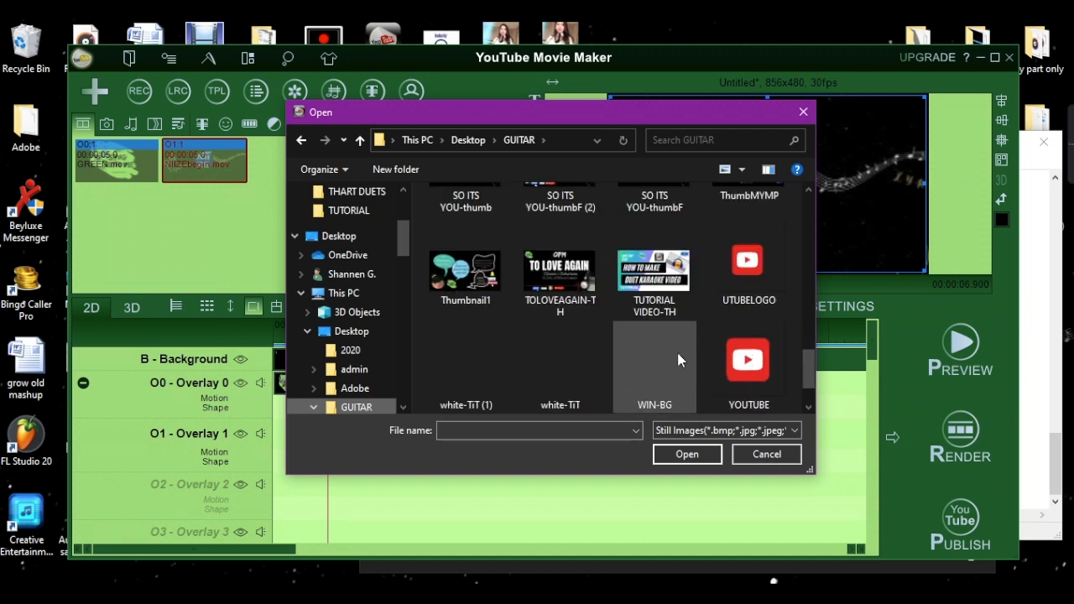
{"action": "scroll", "coordinate": [680, 359], "scroll_direction": "up", "scroll_amount": 1}
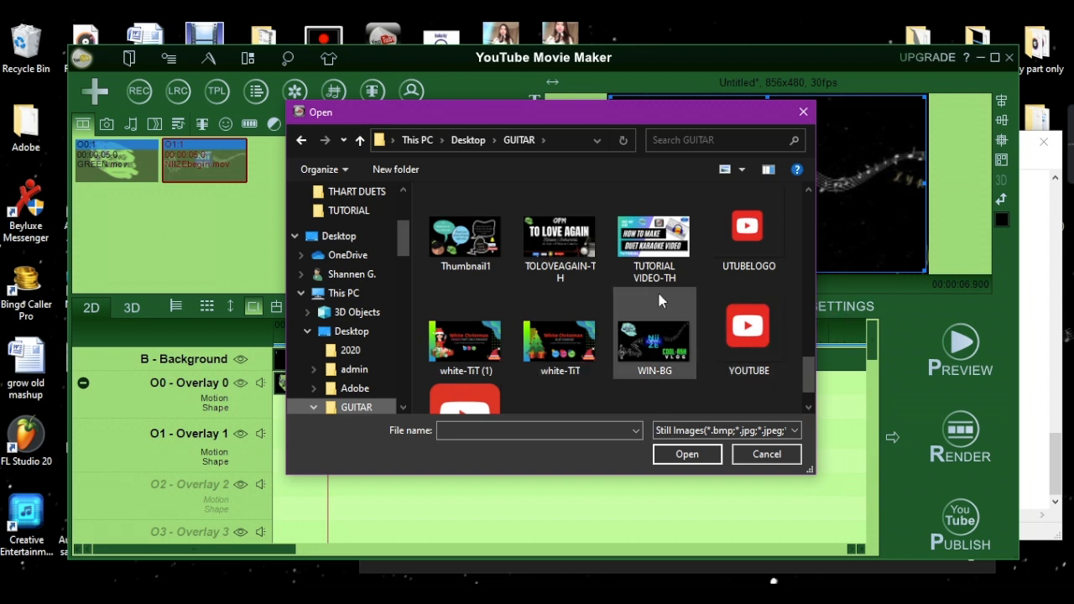
{"action": "double_click", "coordinate": [657, 250]}
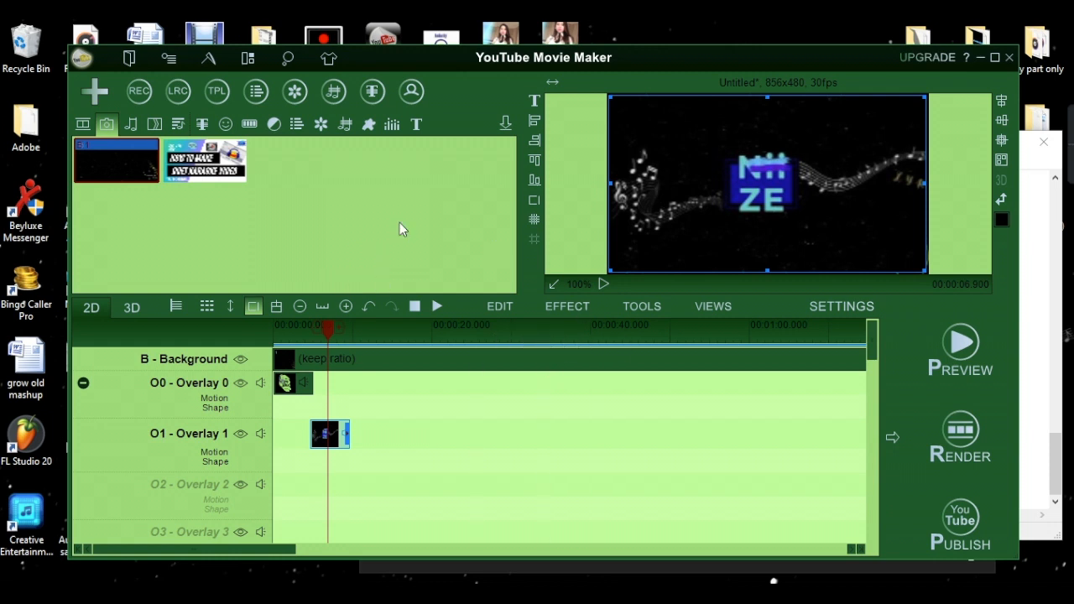
Start adding an image and browse the GUITAR, Desktop and Downloads folders for the title file.
{"action": "left_click", "coordinate": [95, 91]}
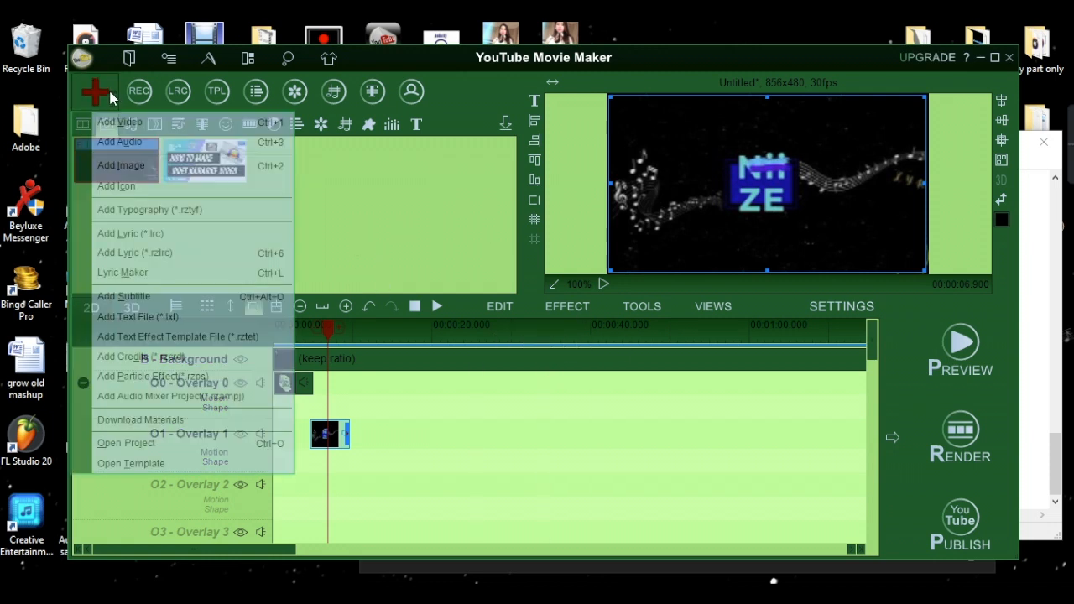
{"action": "left_click", "coordinate": [121, 167]}
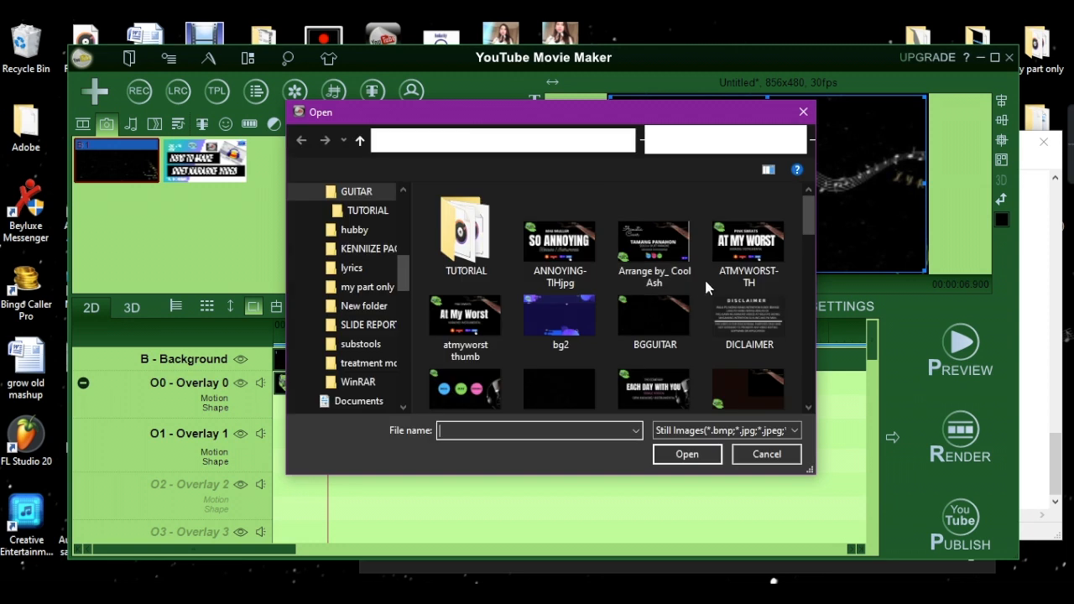
{"action": "left_click_drag", "start_coordinate": [806, 228], "coordinate": [817, 378]}
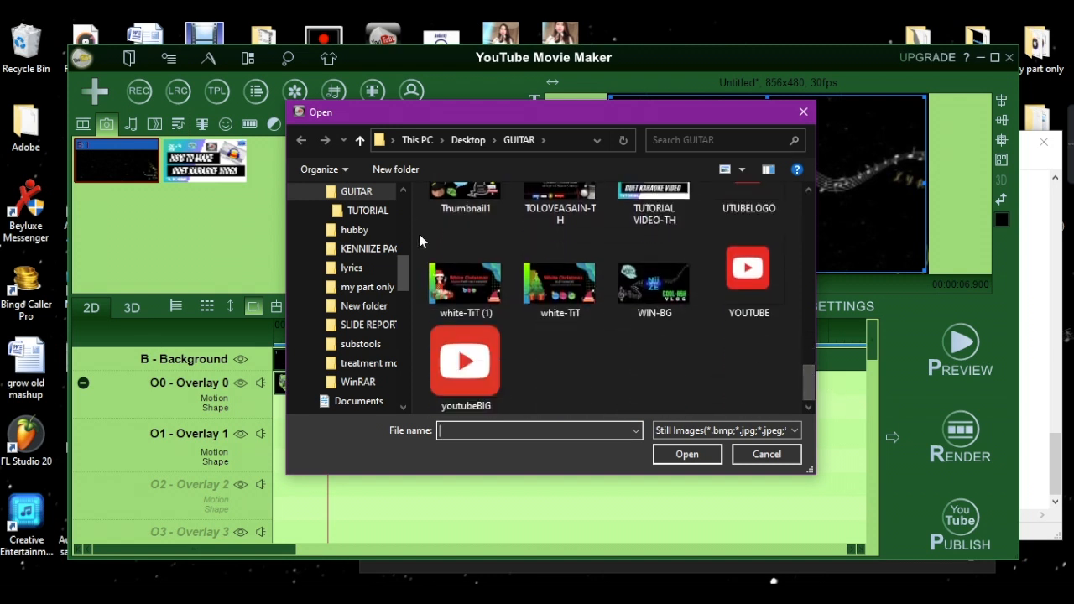
{"action": "scroll", "coordinate": [361, 243], "scroll_direction": "up", "scroll_amount": 5}
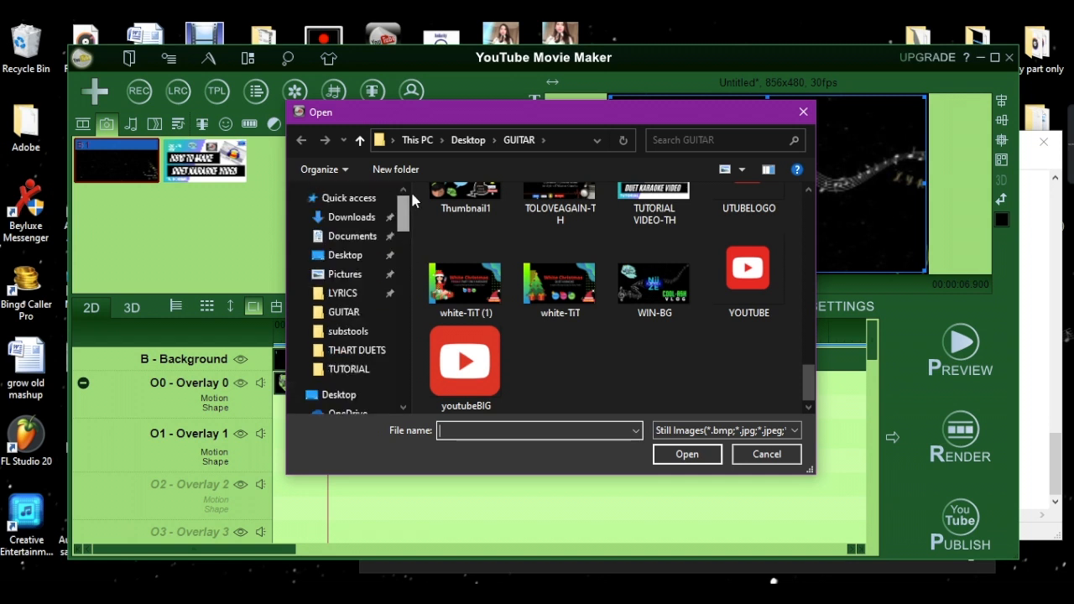
{"action": "left_click", "coordinate": [343, 257]}
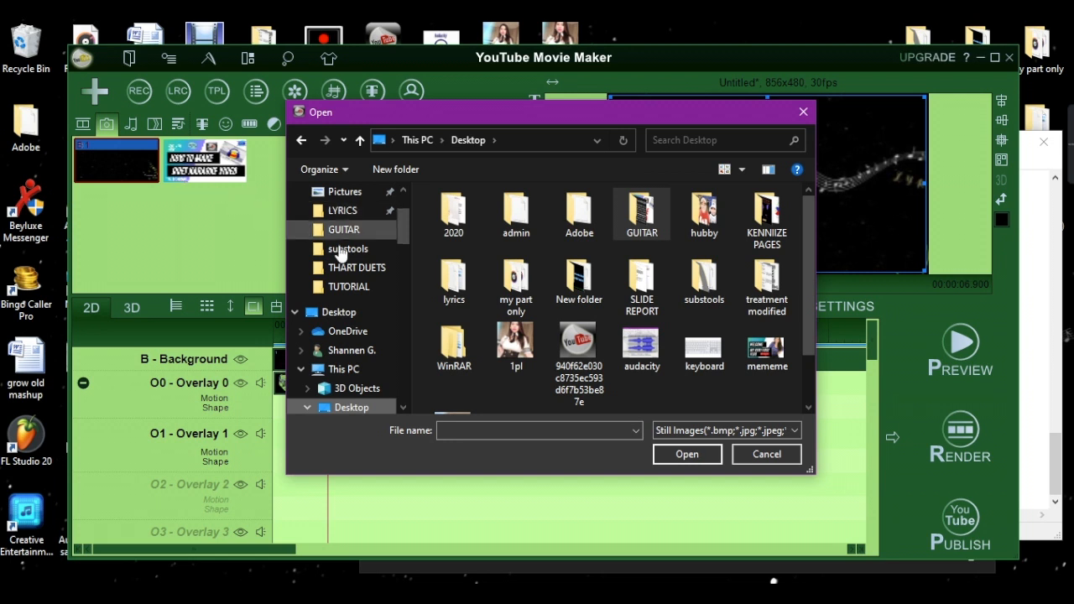
{"action": "left_click_drag", "start_coordinate": [403, 237], "coordinate": [409, 183]}
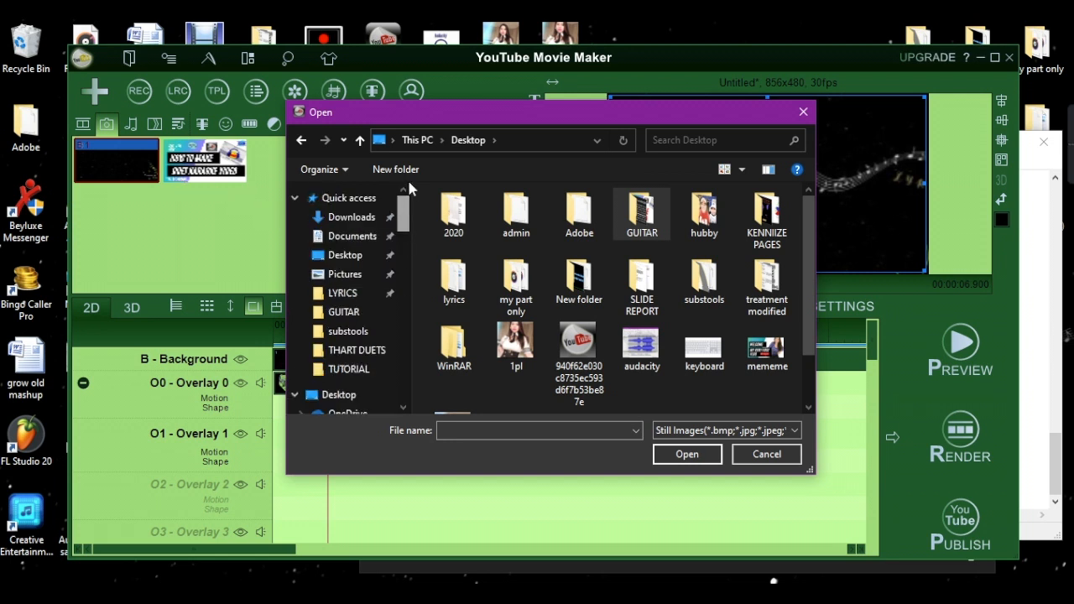
{"action": "left_click", "coordinate": [346, 221]}
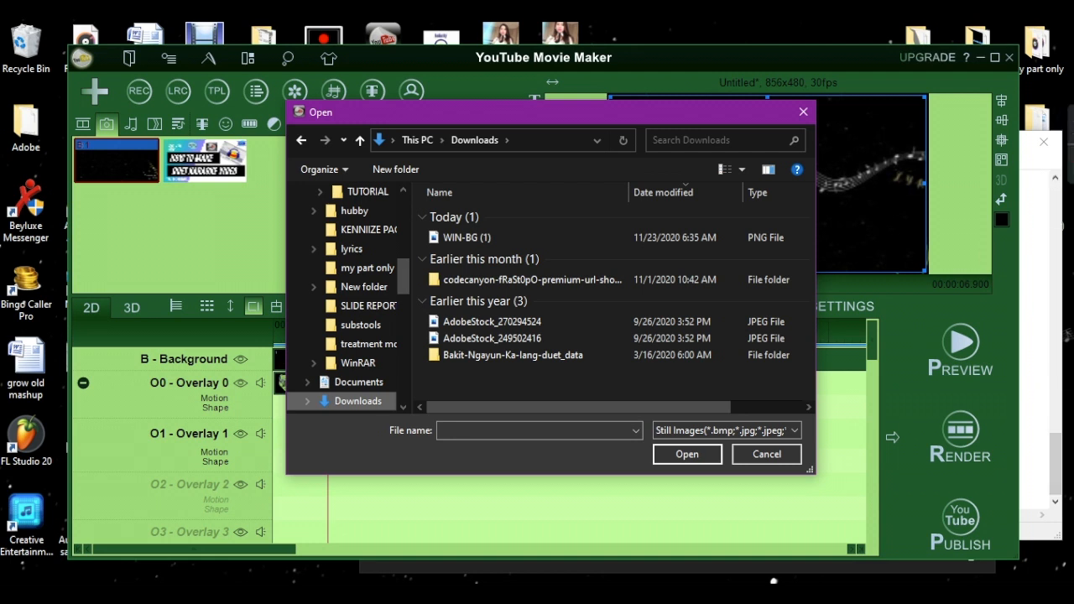
Switch to the Skype chat and save the latest shared video to the Desktop as TUTORIAL (1).
{"action": "key", "text": "alt+Tab"}
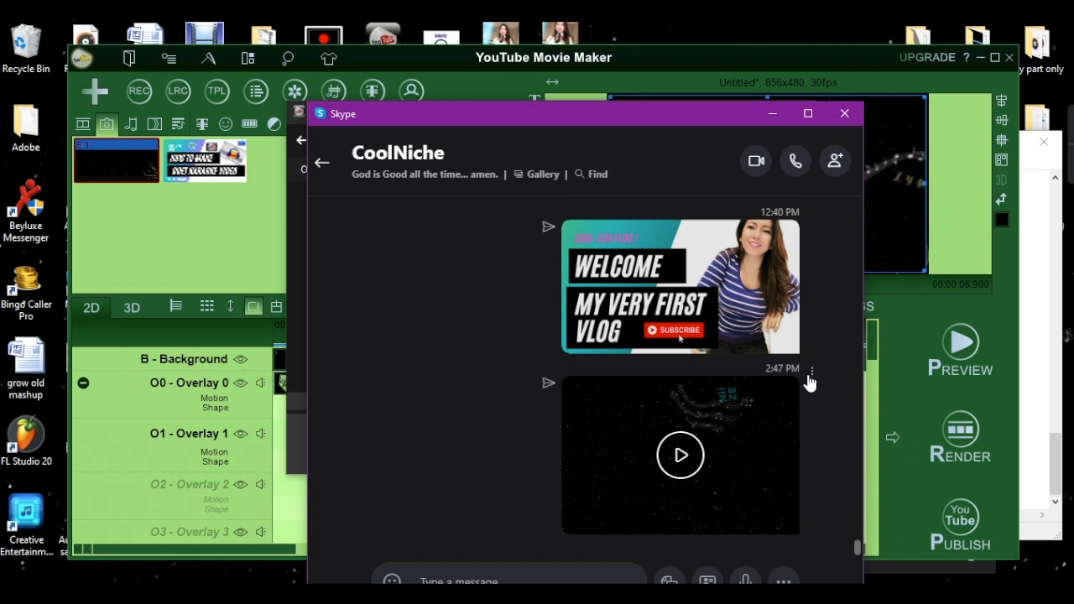
{"action": "left_click", "coordinate": [810, 375]}
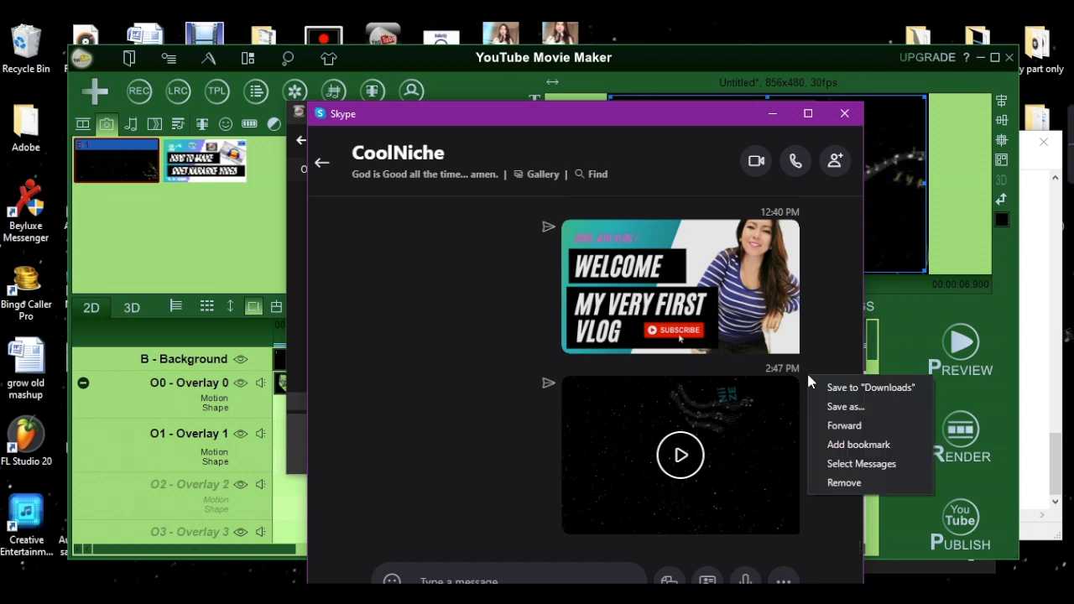
{"action": "left_click", "coordinate": [842, 406]}
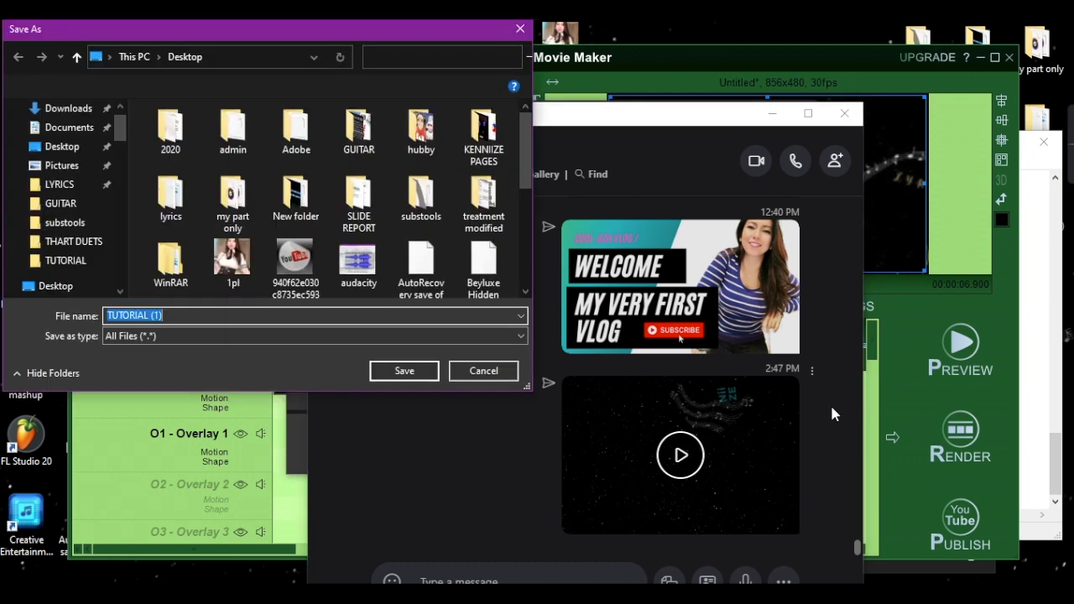
{"action": "left_click", "coordinate": [402, 378]}
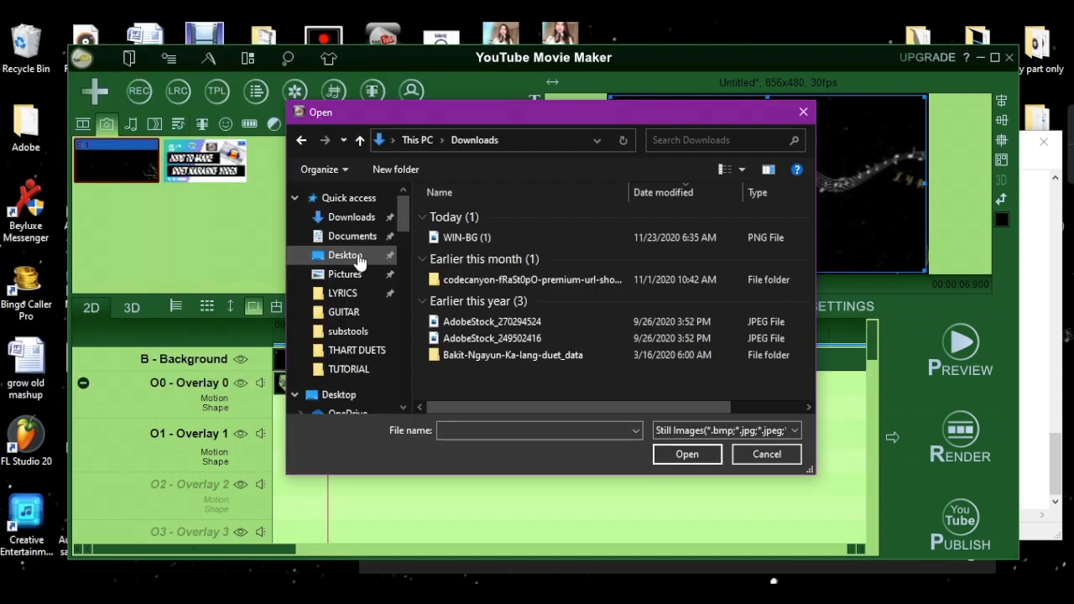
{"action": "left_click", "coordinate": [359, 262]}
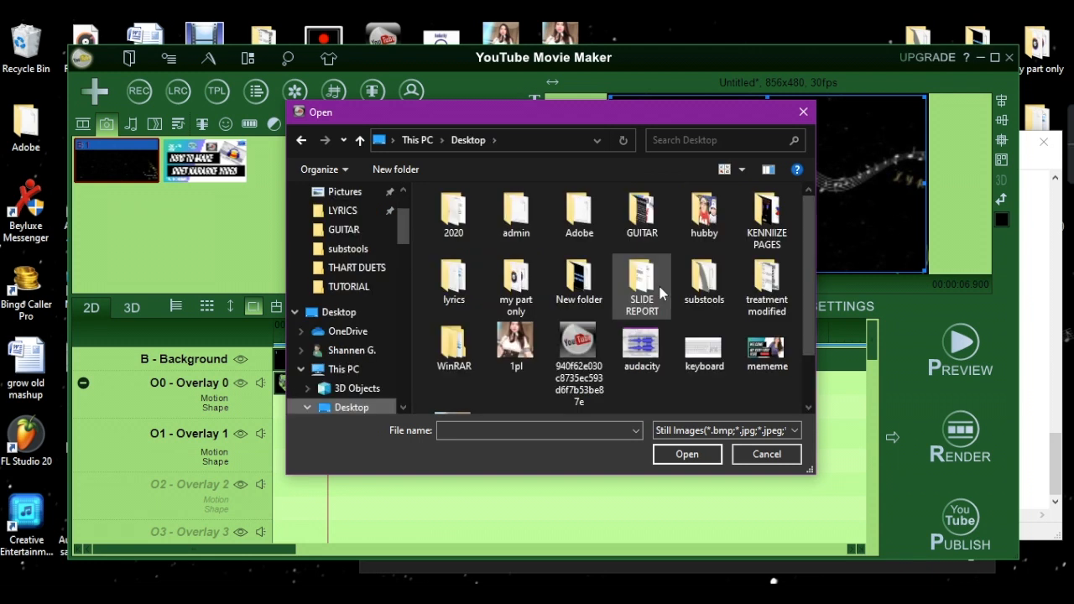
{"action": "scroll", "coordinate": [645, 286], "scroll_direction": "down", "scroll_amount": 2}
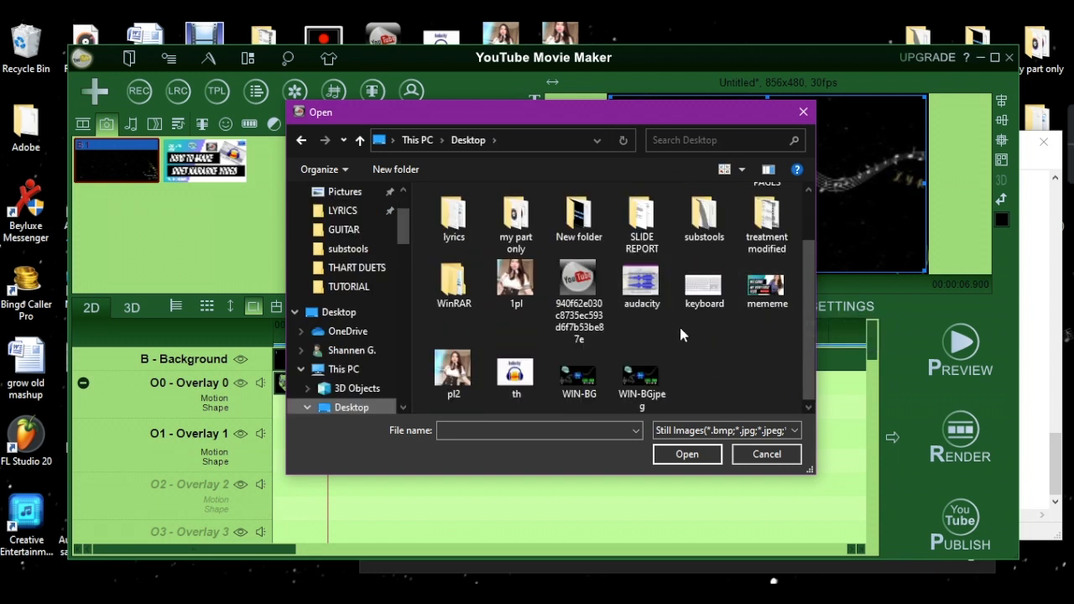
{"action": "left_click", "coordinate": [802, 112]}
Import the TUTORIAL (1) video from the Desktop folder into the project.
{"action": "left_click", "coordinate": [94, 91]}
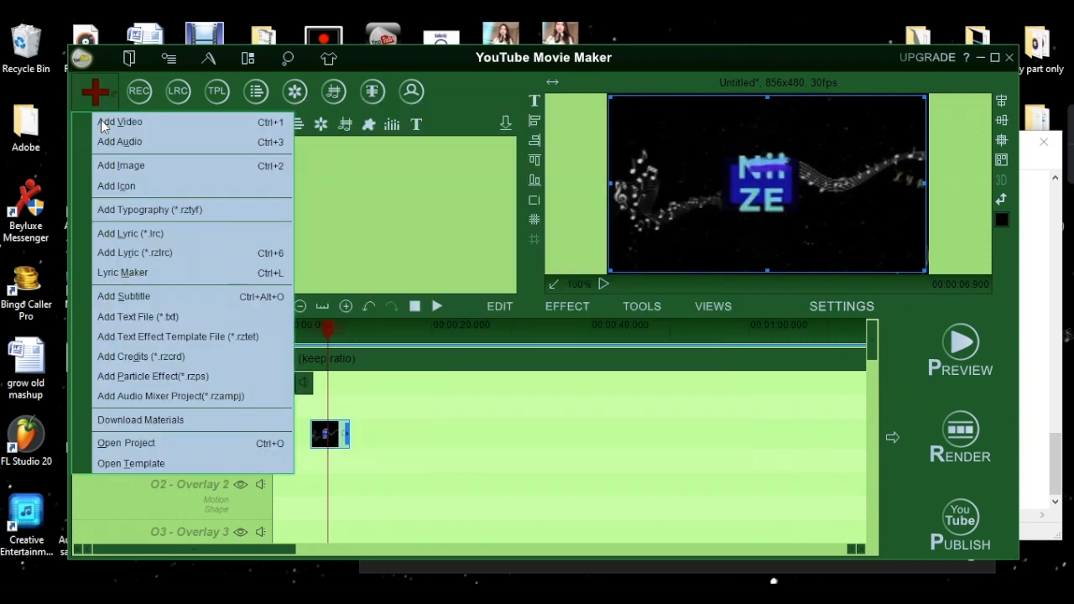
{"action": "left_click", "coordinate": [104, 122]}
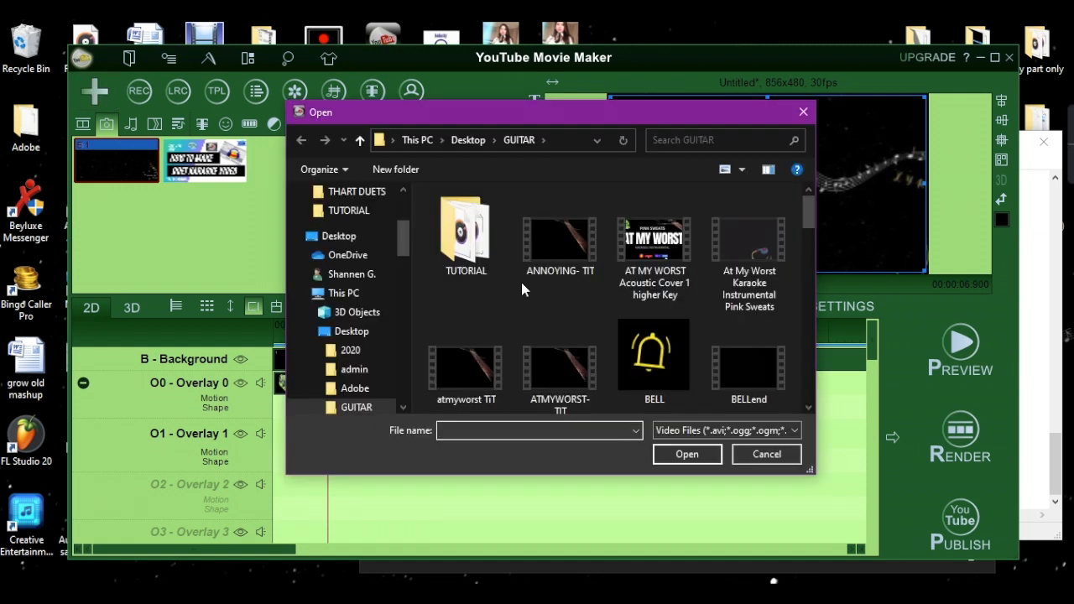
{"action": "scroll", "coordinate": [521, 282], "scroll_direction": "down", "scroll_amount": 2}
{"action": "scroll", "coordinate": [406, 207], "scroll_direction": "up", "scroll_amount": 3}
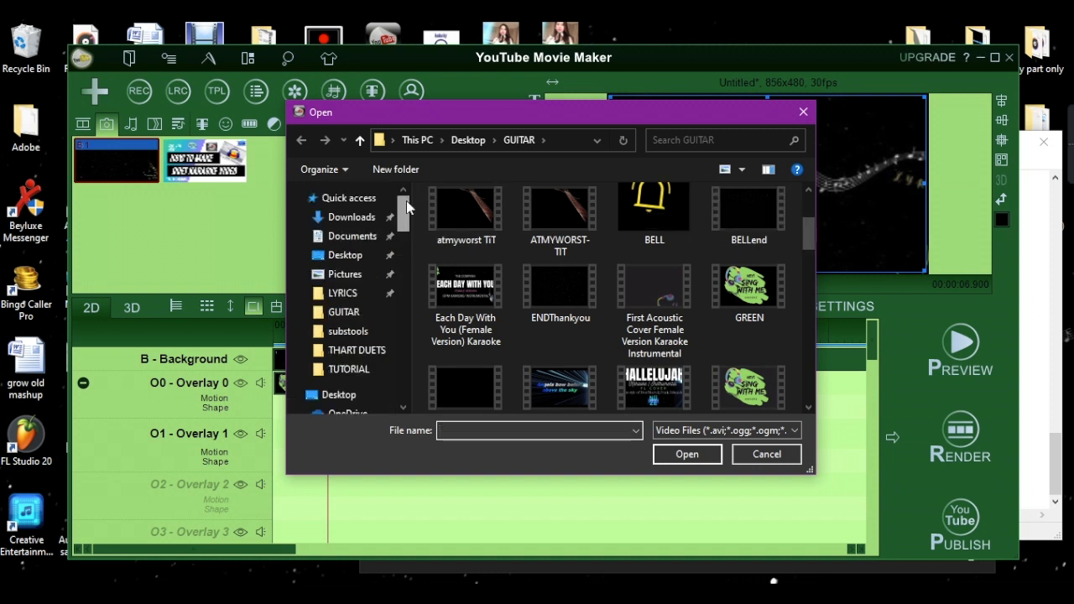
{"action": "left_click", "coordinate": [343, 254]}
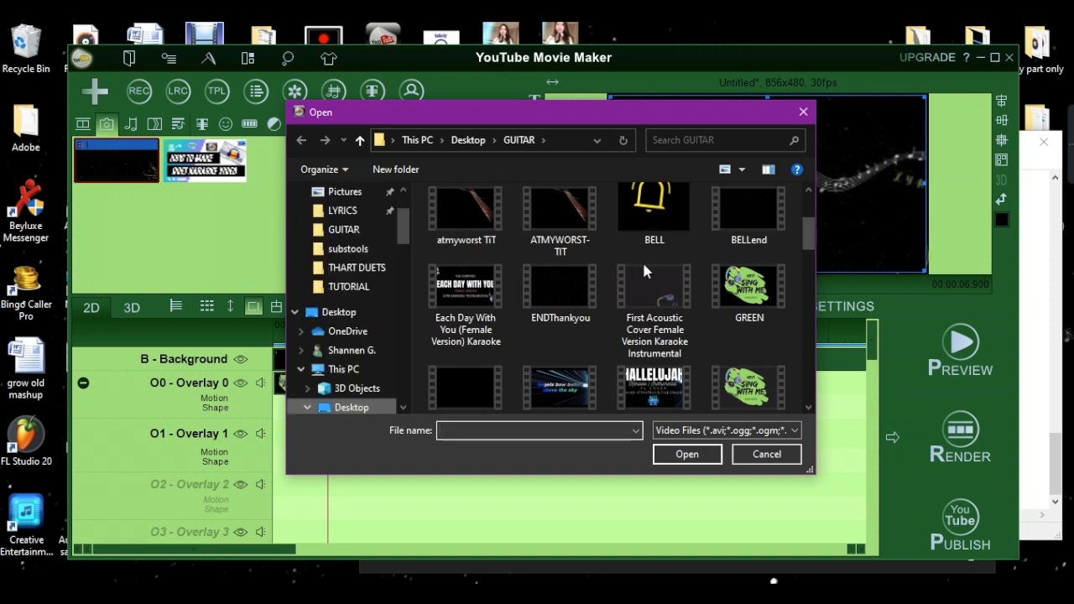
{"action": "left_click", "coordinate": [505, 361]}
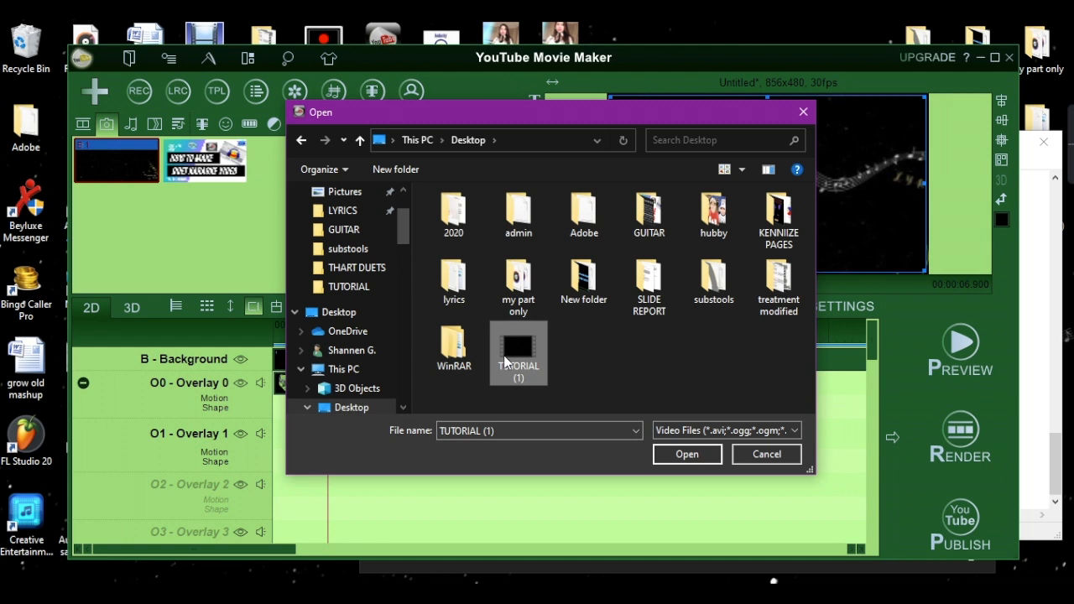
{"action": "double_click", "coordinate": [503, 354]}
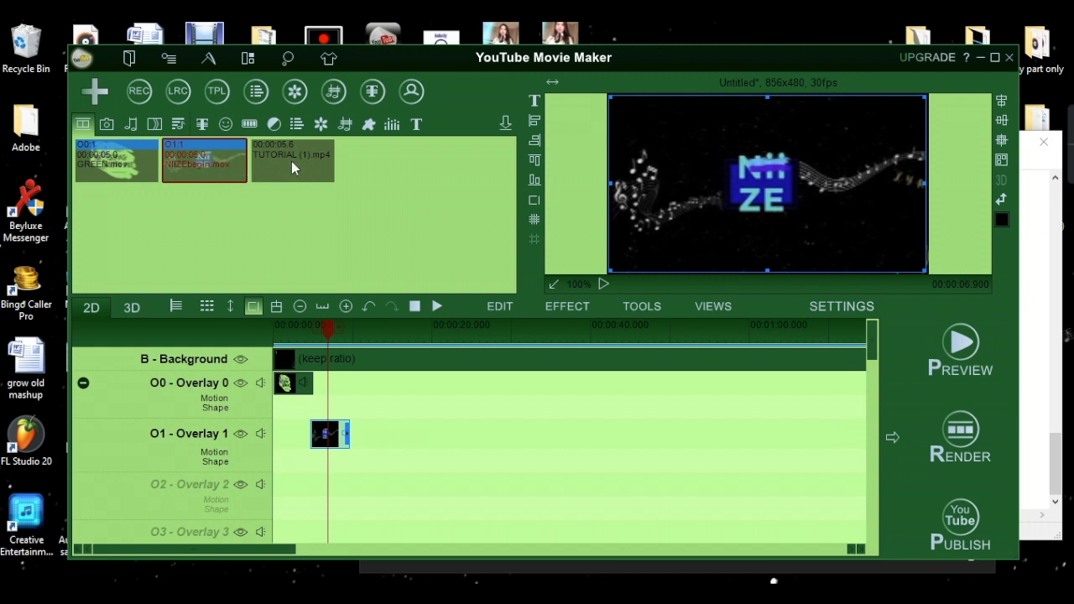
Place the TUTORIAL (1) video on Overlay 2 right after the NIIZEbegin clip and enlarge it to fill the frame.
{"action": "left_click_drag", "start_coordinate": [291, 161], "coordinate": [451, 411]}
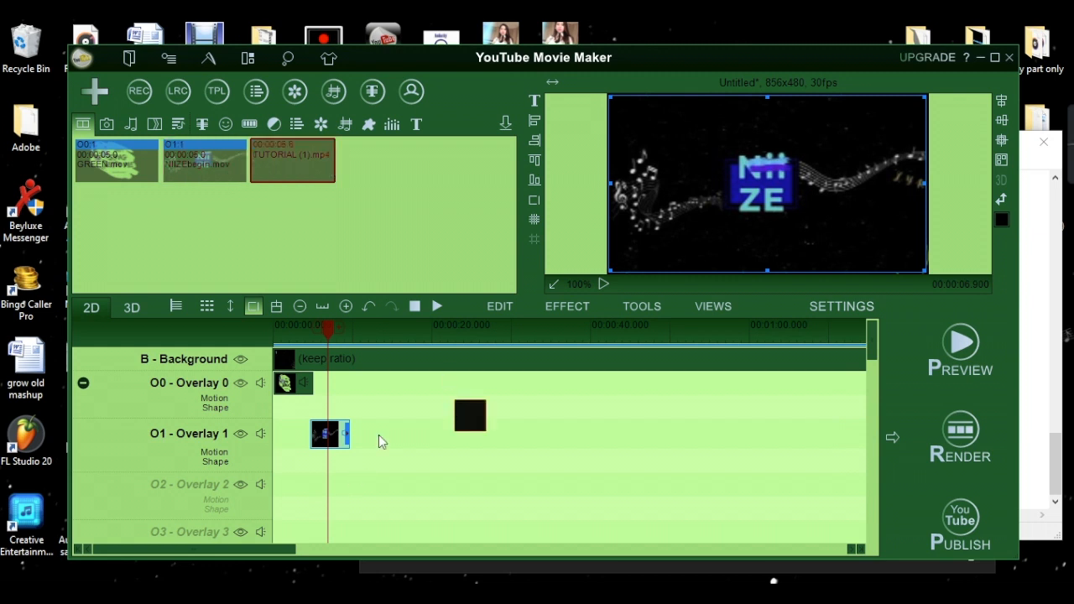
{"action": "left_click_drag", "start_coordinate": [352, 477], "coordinate": [357, 478]}
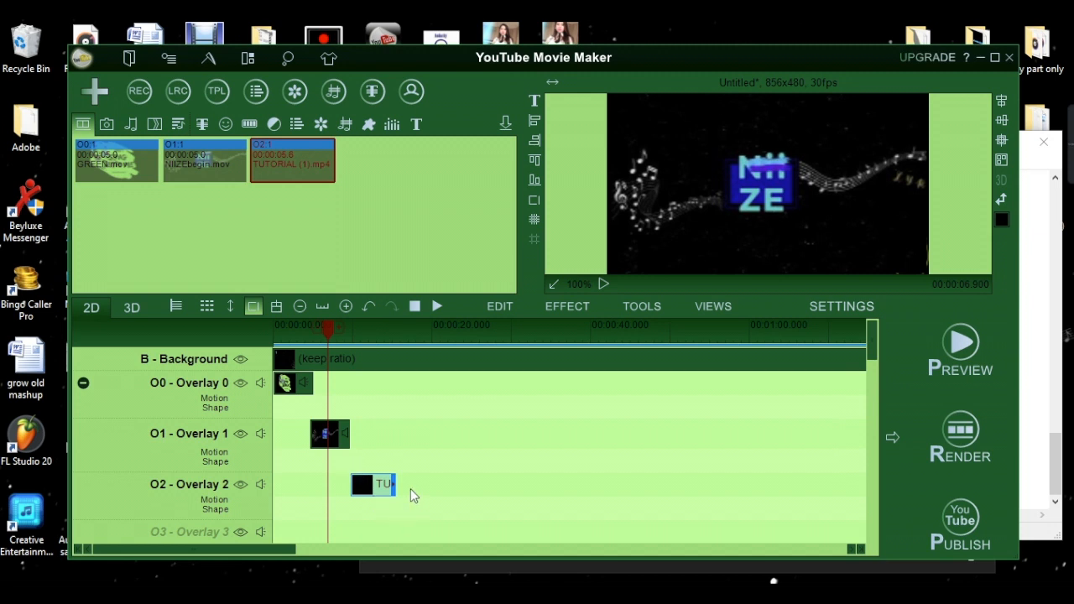
{"action": "left_click_drag", "start_coordinate": [326, 330], "coordinate": [385, 345]}
{"action": "left_click_drag", "start_coordinate": [728, 162], "coordinate": [610, 98]}
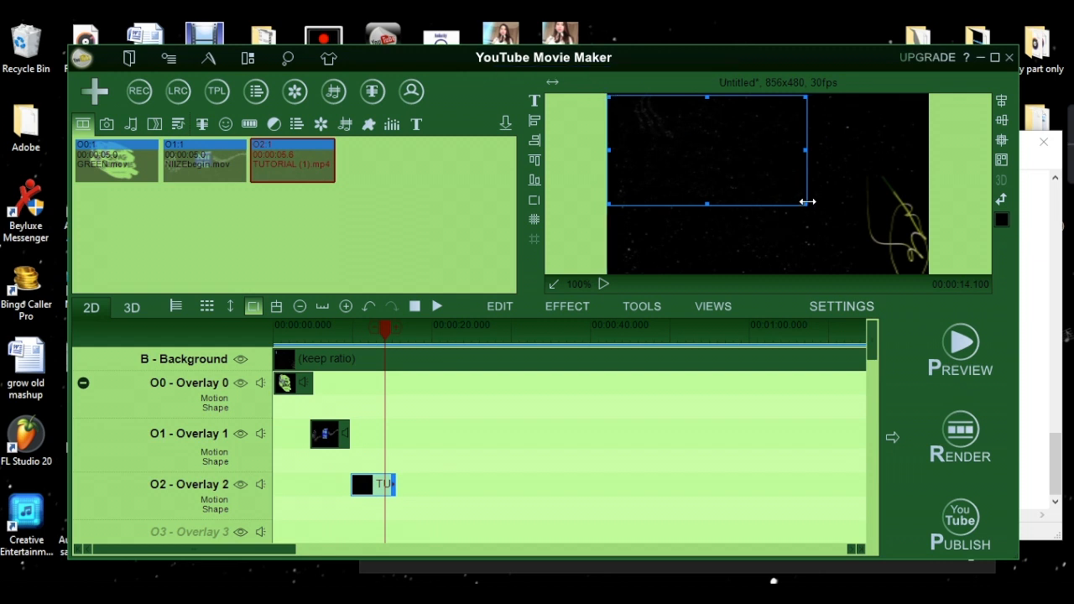
{"action": "left_click_drag", "start_coordinate": [806, 204], "coordinate": [928, 273]}
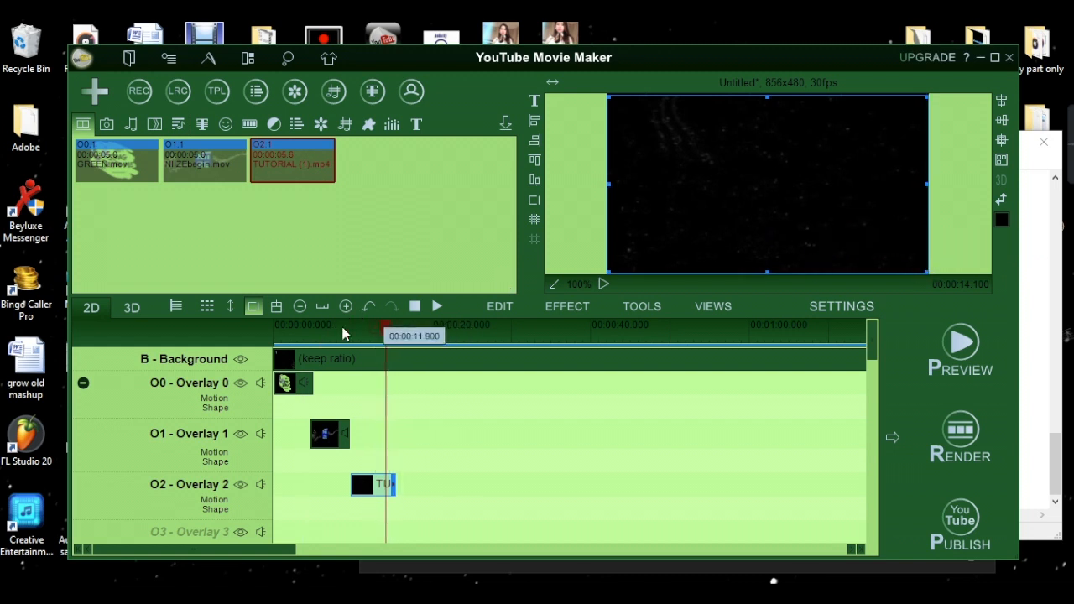
Play the project from the beginning through the intro clips and first lyrics, then stop playback.
{"action": "left_click", "coordinate": [242, 336]}
{"action": "left_click", "coordinate": [436, 306]}
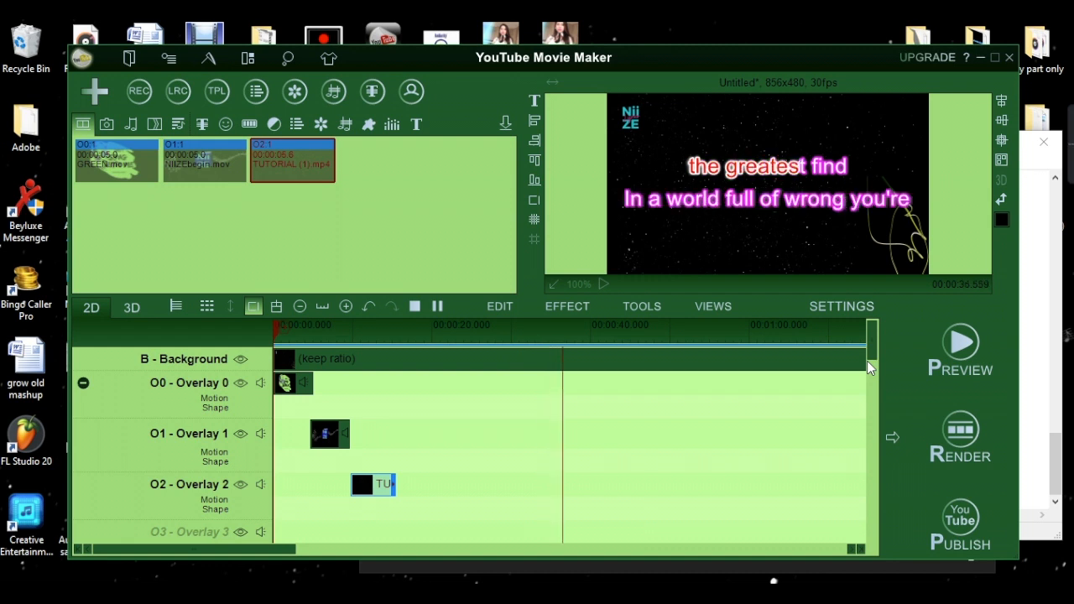
{"action": "left_click", "coordinate": [413, 309]}
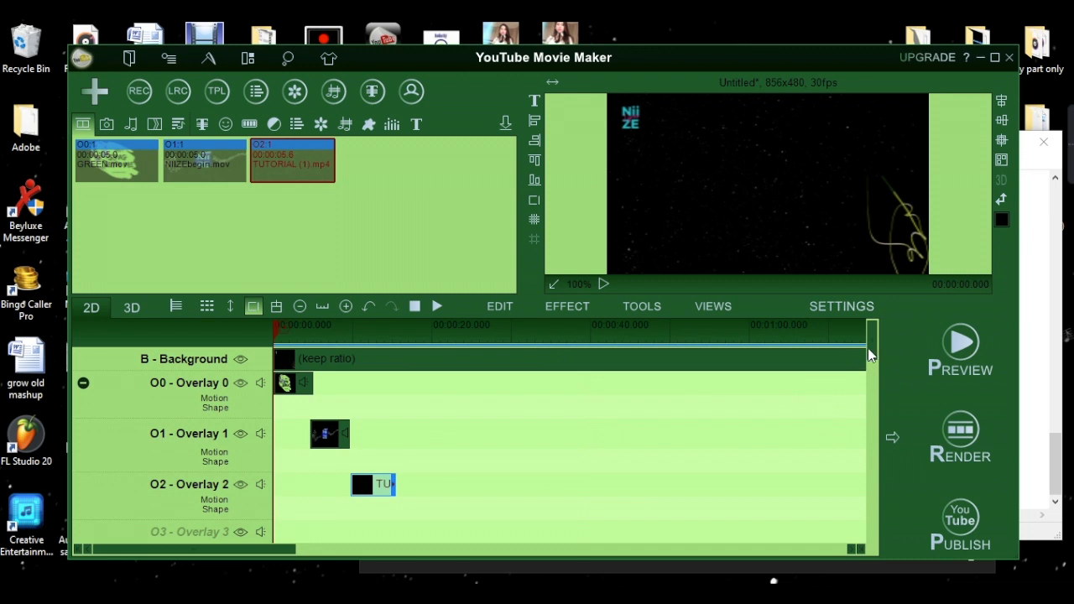
Check where the audio and lyrics start on the timeline, and play the project from the 13-second mark.
{"action": "left_click_drag", "start_coordinate": [869, 350], "coordinate": [857, 467]}
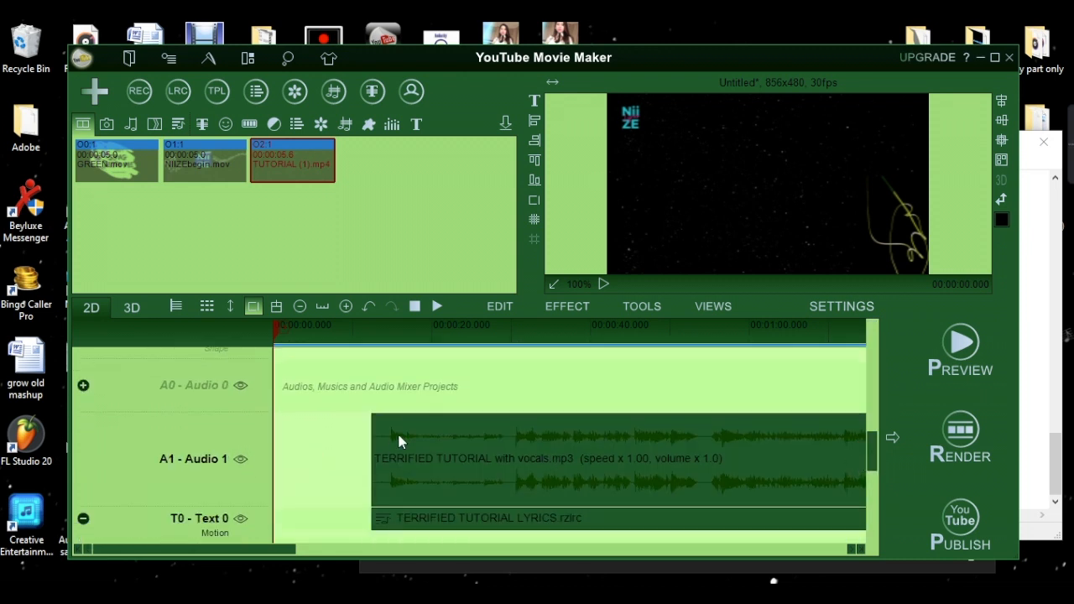
{"action": "left_click_drag", "start_coordinate": [870, 439], "coordinate": [869, 340]}
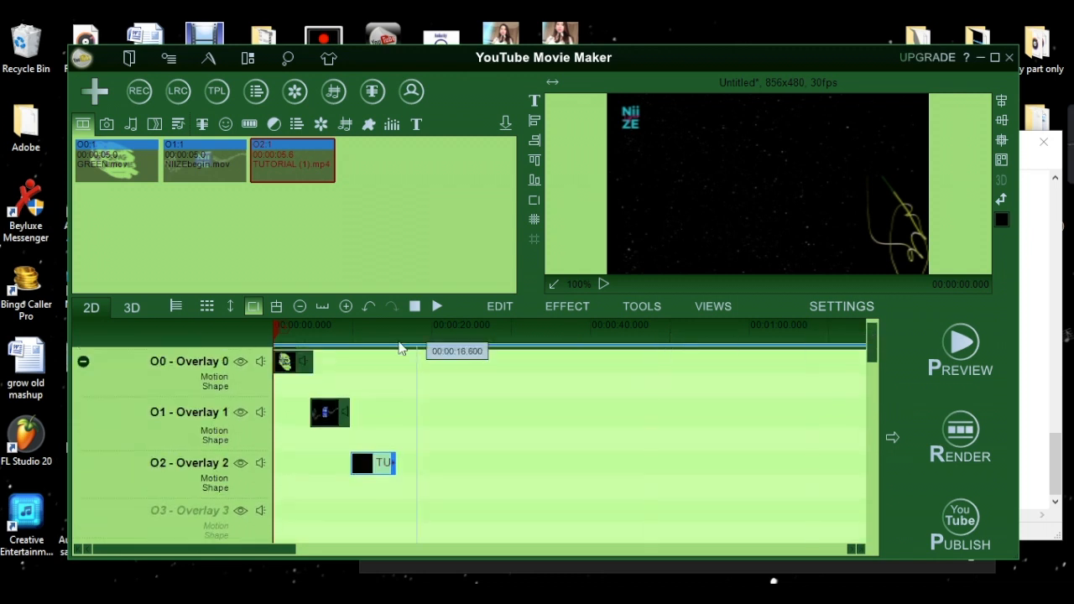
{"action": "left_click", "coordinate": [376, 333]}
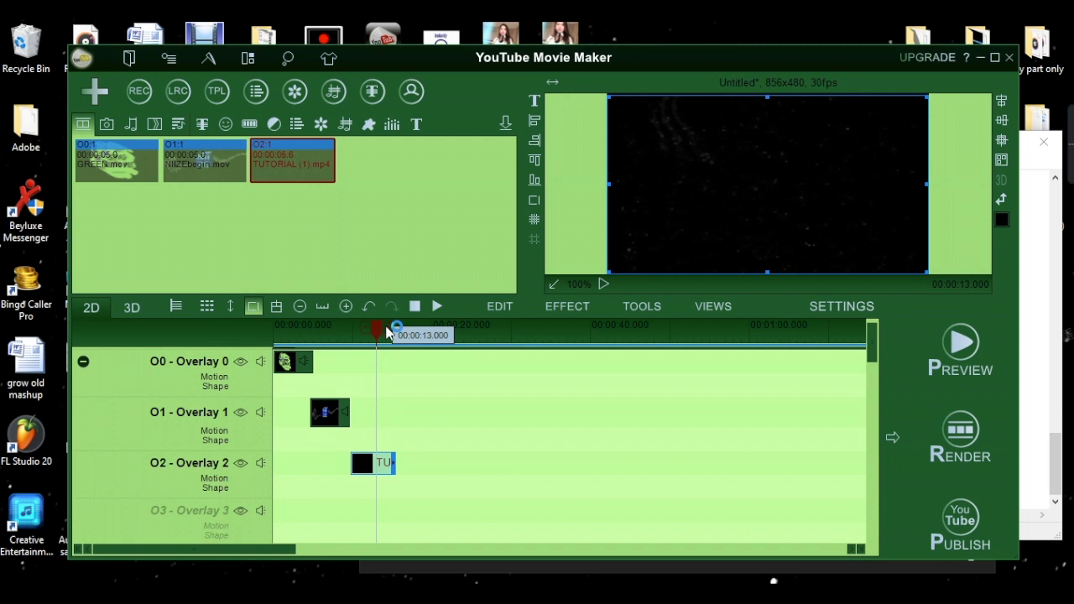
{"action": "left_click", "coordinate": [436, 307]}
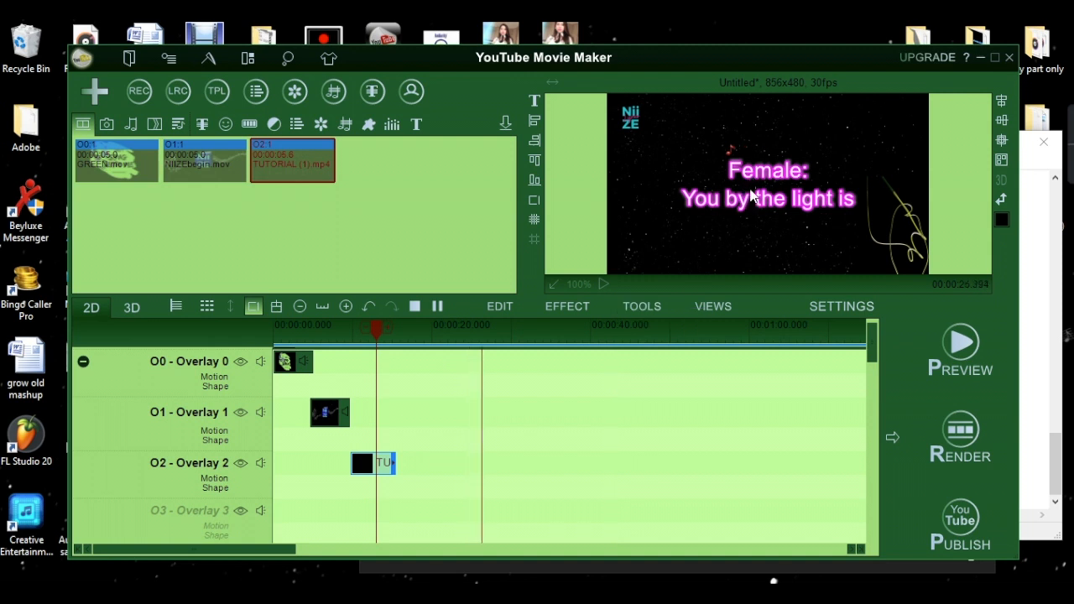
{"action": "left_click", "coordinate": [416, 304]}
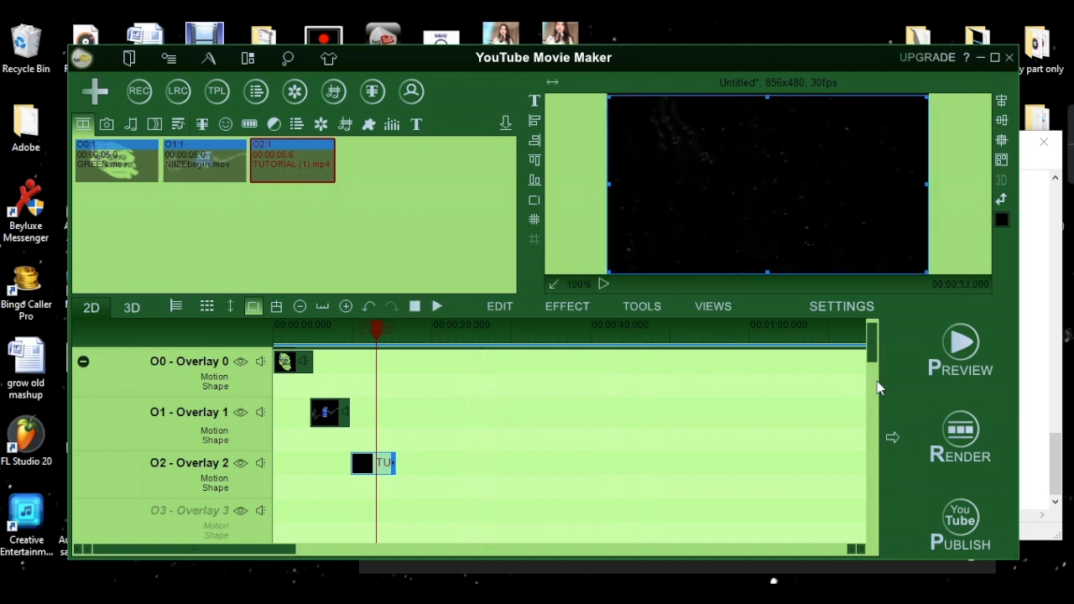
Examine the audio track through to its end on the timeline and return to the start of the lyrics track.
{"action": "left_click", "coordinate": [869, 350]}
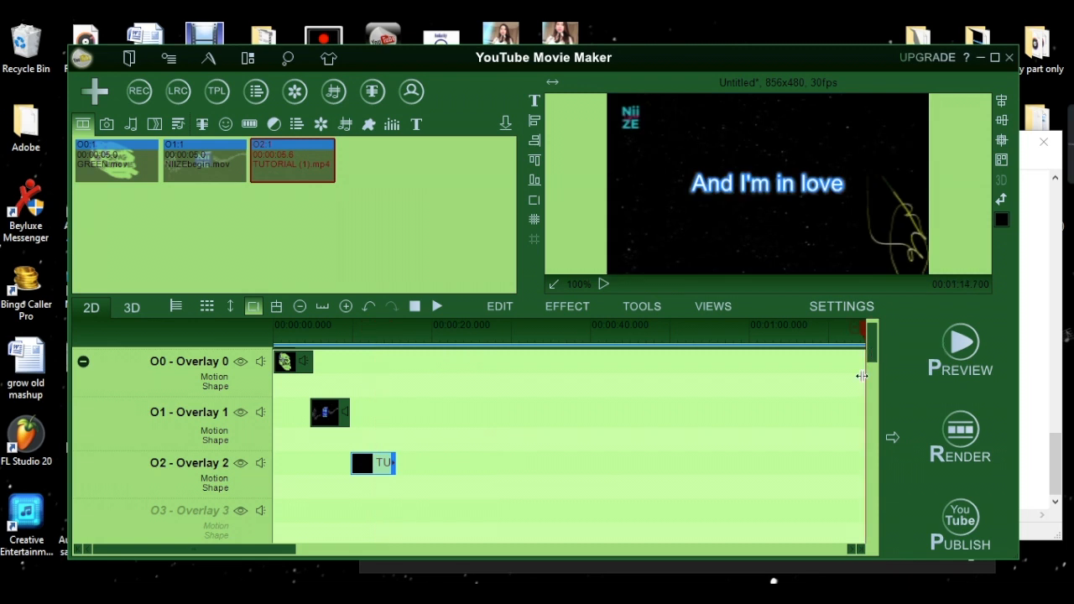
{"action": "left_click_drag", "start_coordinate": [256, 550], "coordinate": [634, 562]}
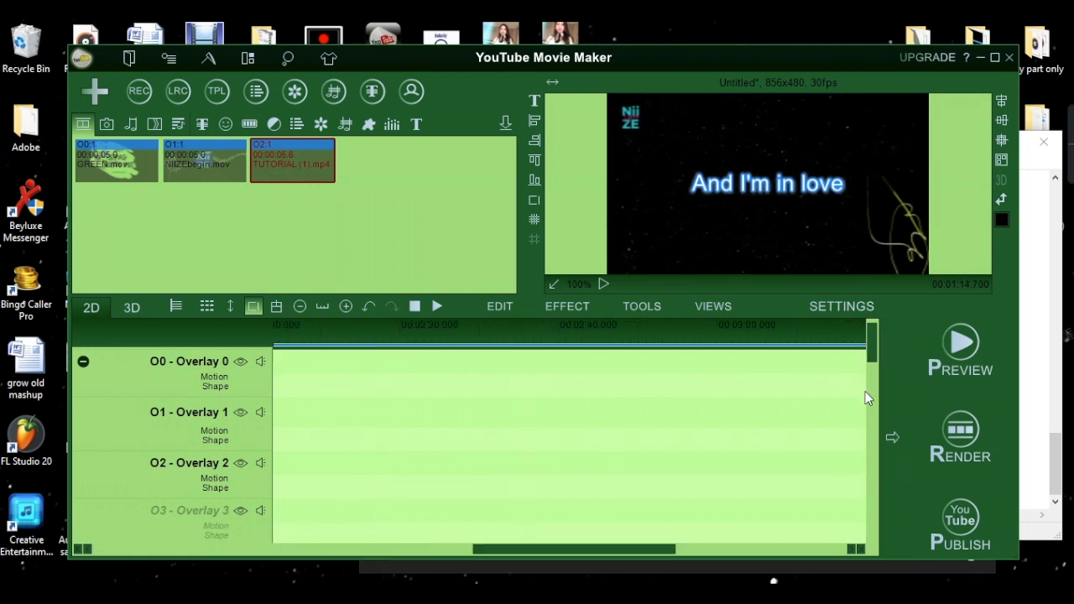
{"action": "left_click_drag", "start_coordinate": [875, 346], "coordinate": [869, 449]}
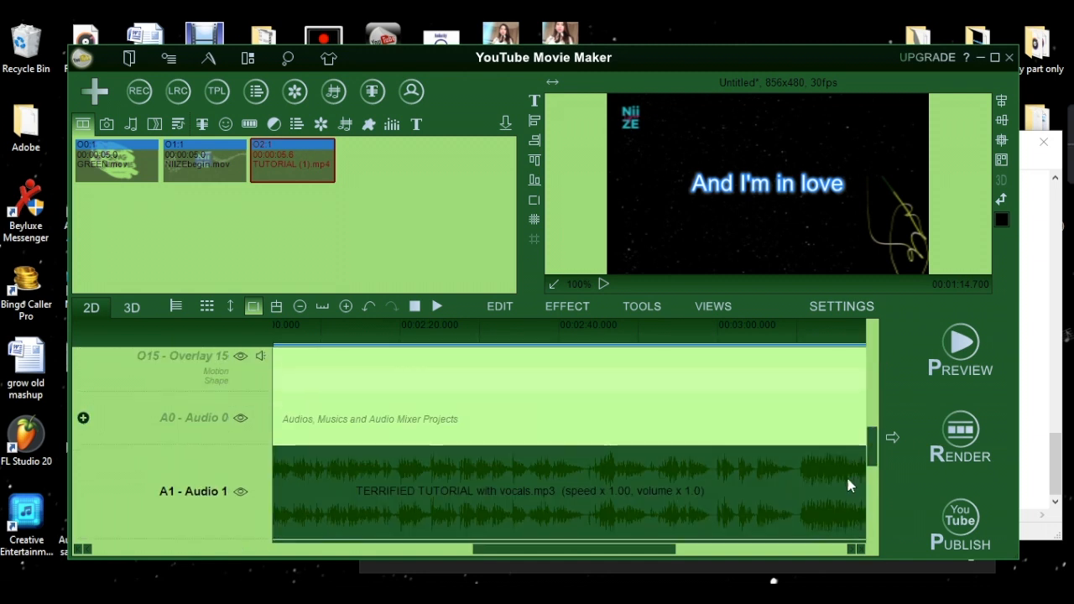
{"action": "left_click_drag", "start_coordinate": [633, 550], "coordinate": [830, 564]}
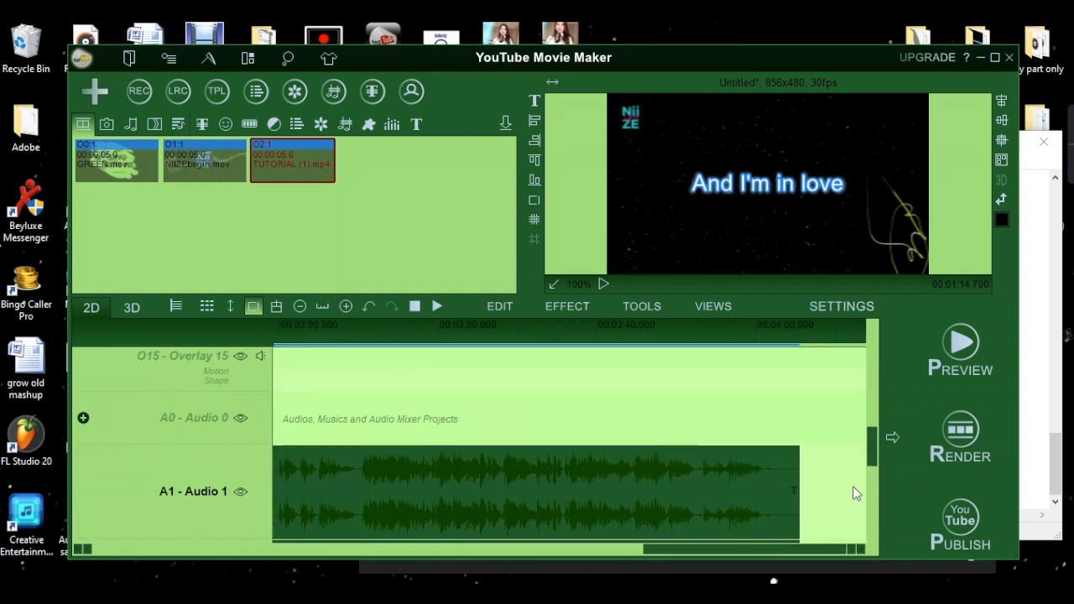
{"action": "left_click_drag", "start_coordinate": [876, 443], "coordinate": [832, 456]}
{"action": "left_click_drag", "start_coordinate": [711, 551], "coordinate": [173, 498]}
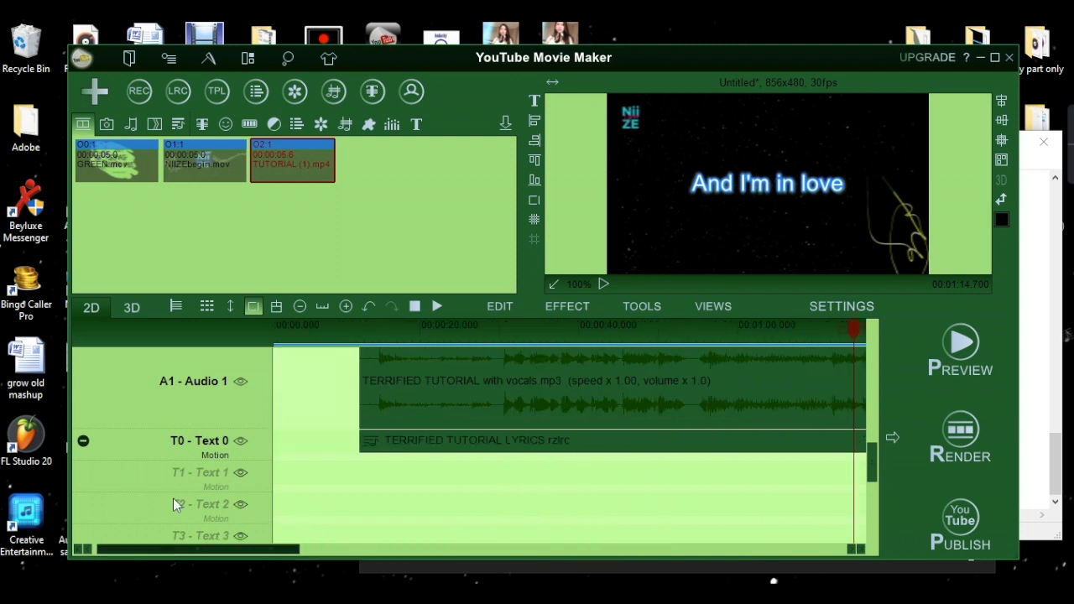
Remove the TERRIFIED TUTORIAL with vocals.mp3 clip from the Audio 1 track.
{"action": "scroll", "coordinate": [488, 497], "scroll_direction": "up", "scroll_amount": 1}
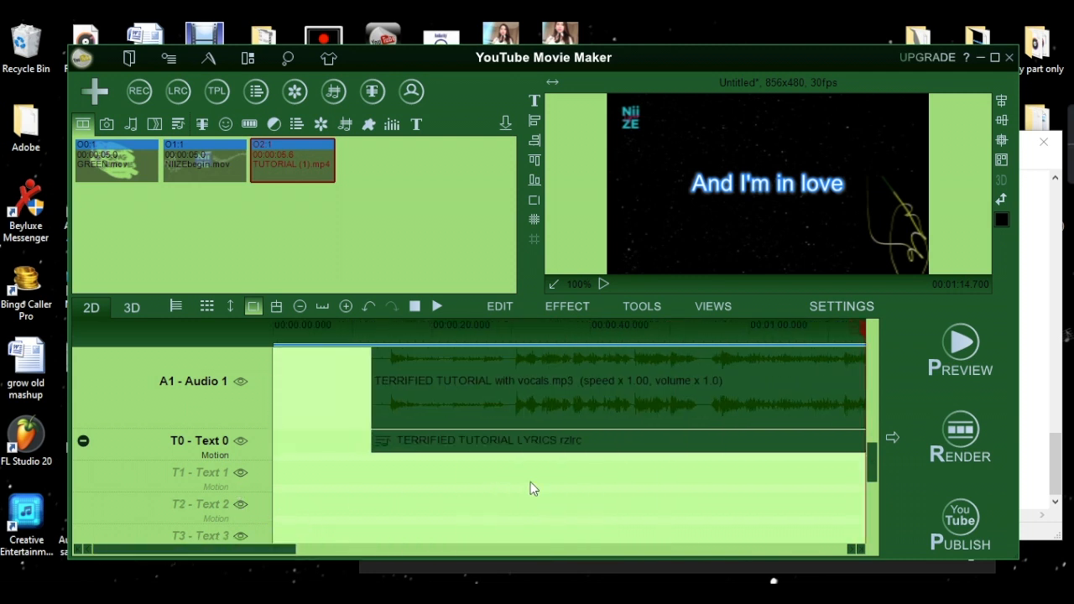
{"action": "left_click_drag", "start_coordinate": [870, 463], "coordinate": [872, 455]}
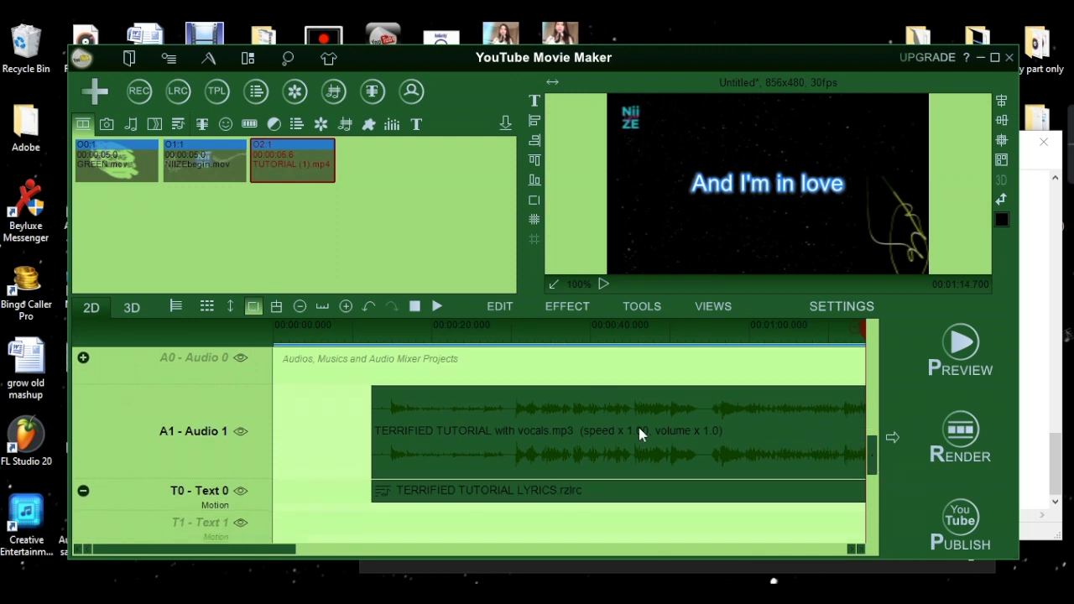
{"action": "left_click", "coordinate": [590, 431]}
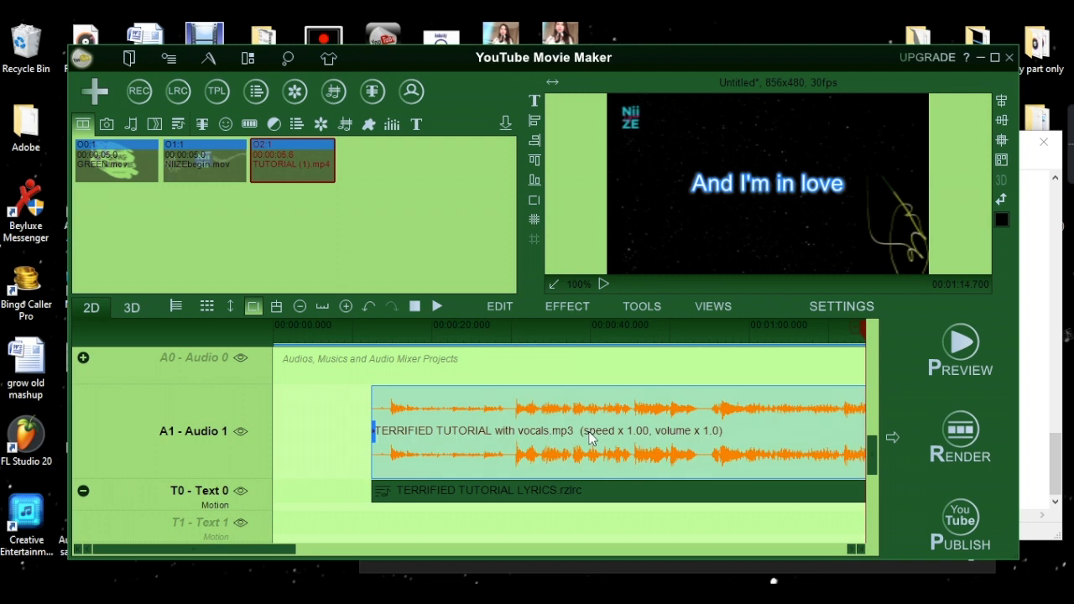
{"action": "right_click", "coordinate": [590, 431]}
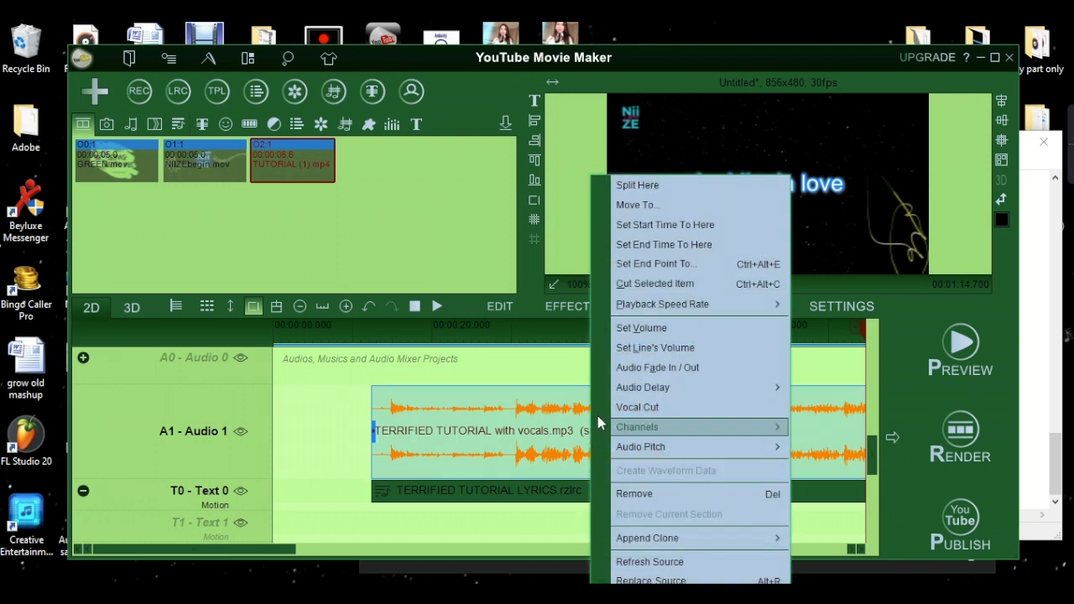
{"action": "left_click", "coordinate": [630, 494]}
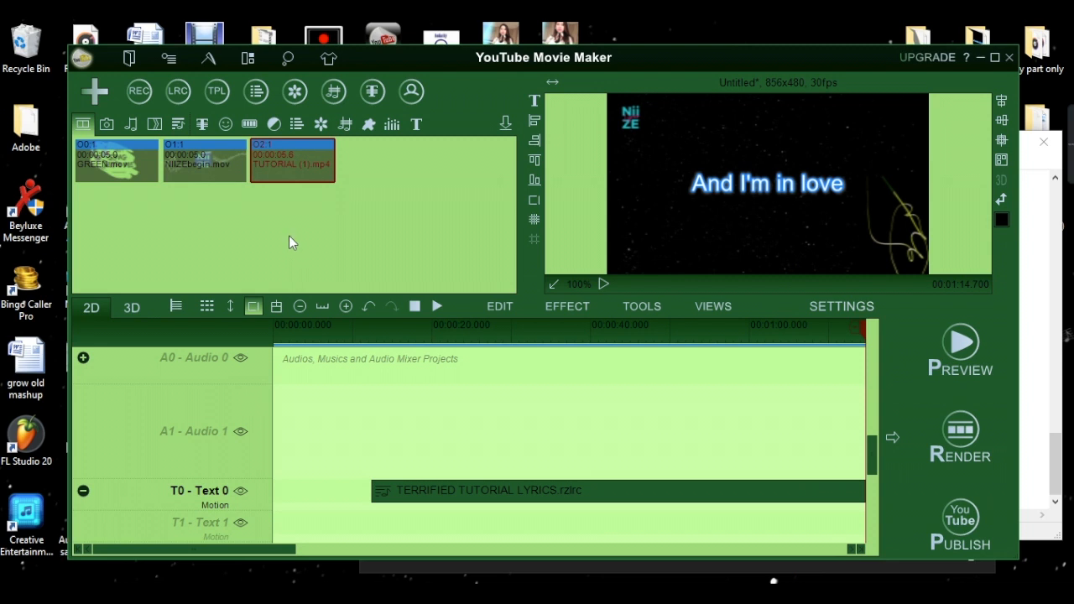
Check the tracks' ends in Audacity, import Terrified (duet).mp3 and place it on Audio 0 aligned with the start of the lyrics clip.
{"action": "left_click", "coordinate": [97, 93]}
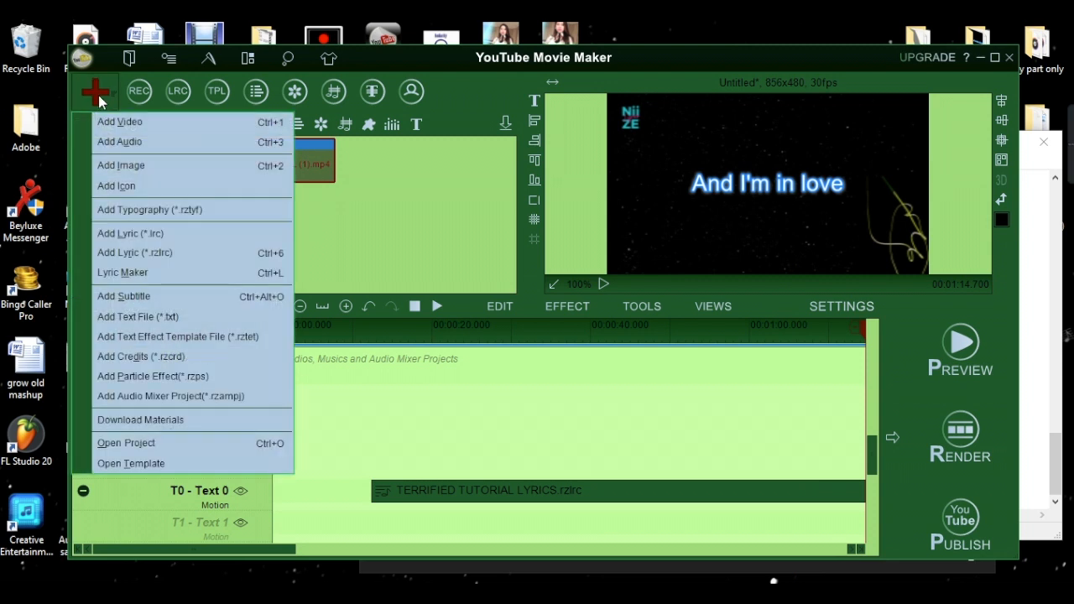
{"action": "left_click", "coordinate": [112, 144]}
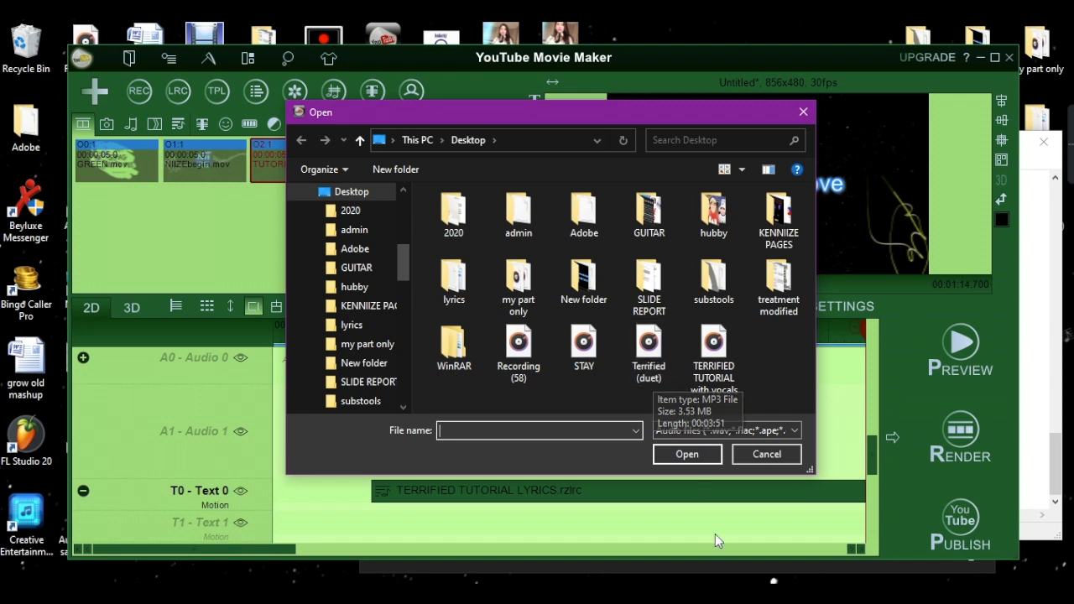
{"action": "left_click", "coordinate": [727, 594]}
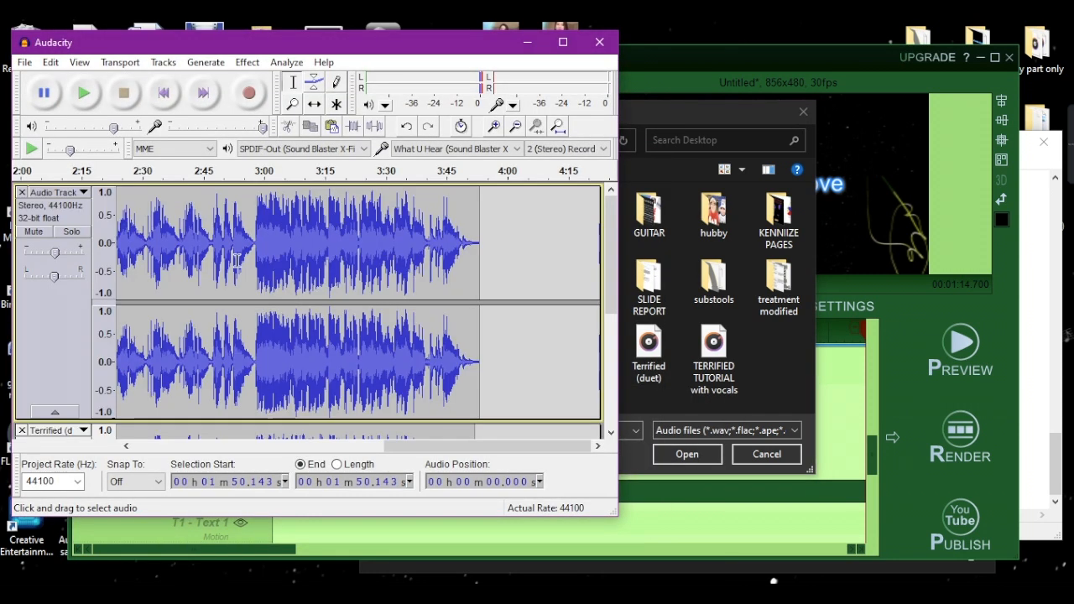
{"action": "scroll", "coordinate": [527, 310], "scroll_direction": "down", "scroll_amount": 3}
{"action": "scroll", "coordinate": [374, 333], "scroll_direction": "up", "scroll_amount": 3}
{"action": "scroll", "coordinate": [369, 316], "scroll_direction": "down", "scroll_amount": 3}
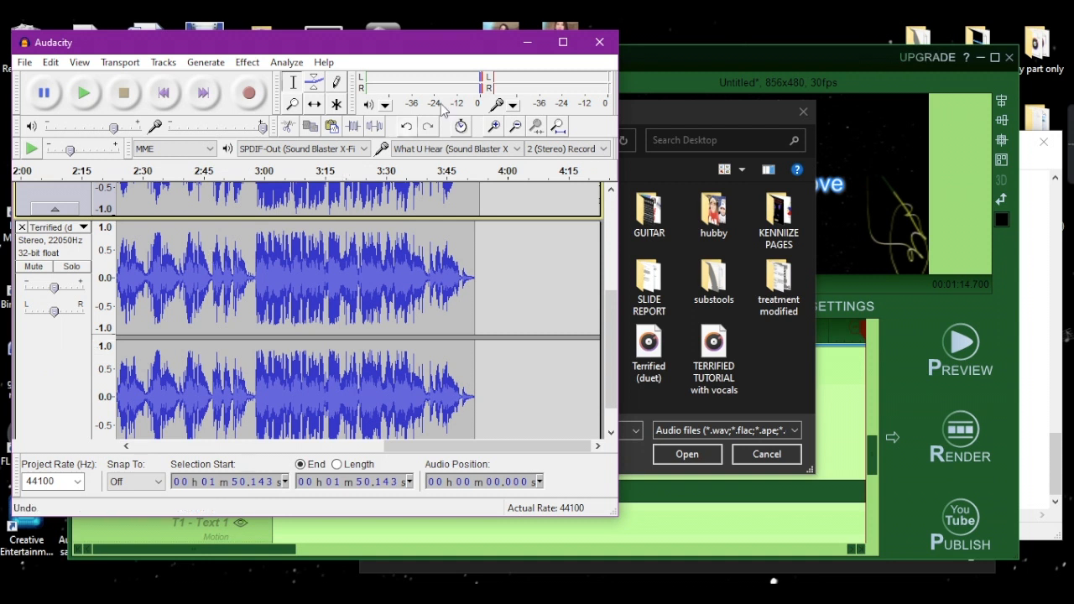
{"action": "left_click", "coordinate": [527, 42]}
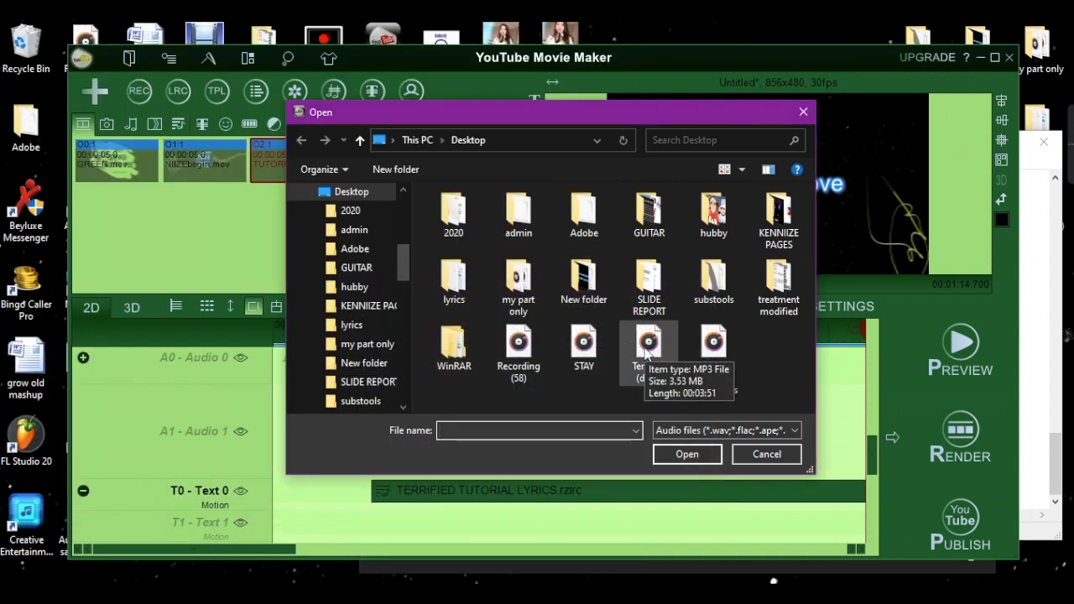
{"action": "double_click", "coordinate": [646, 352]}
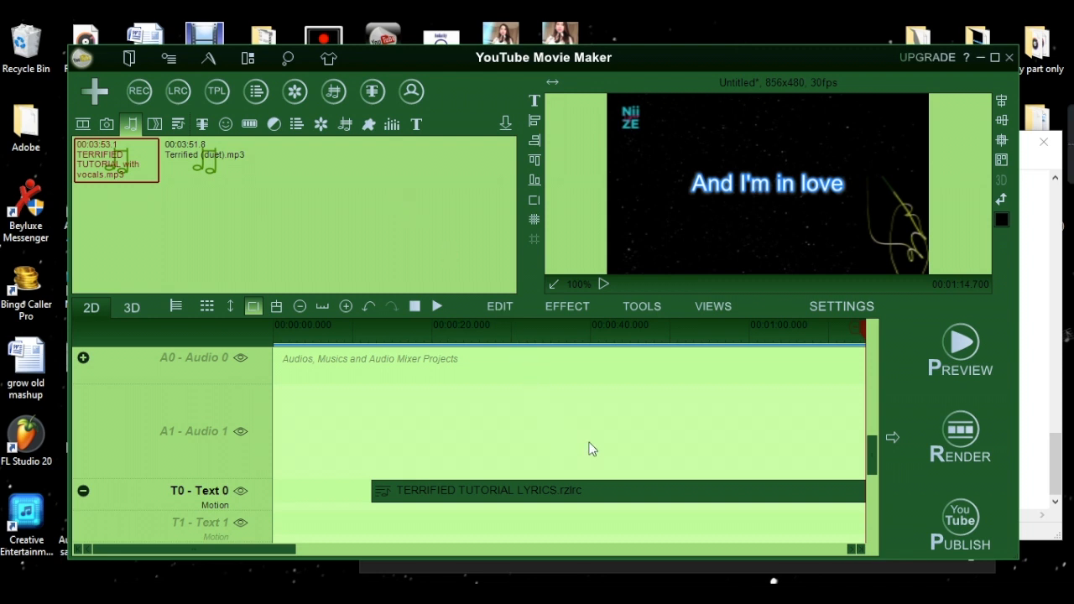
{"action": "mouse_move", "coordinate": [199, 151]}
{"action": "left_mouse_down"}
{"action": "mouse_move", "coordinate": [328, 404]}
{"action": "mouse_move", "coordinate": [372, 384]}
{"action": "left_mouse_up"}
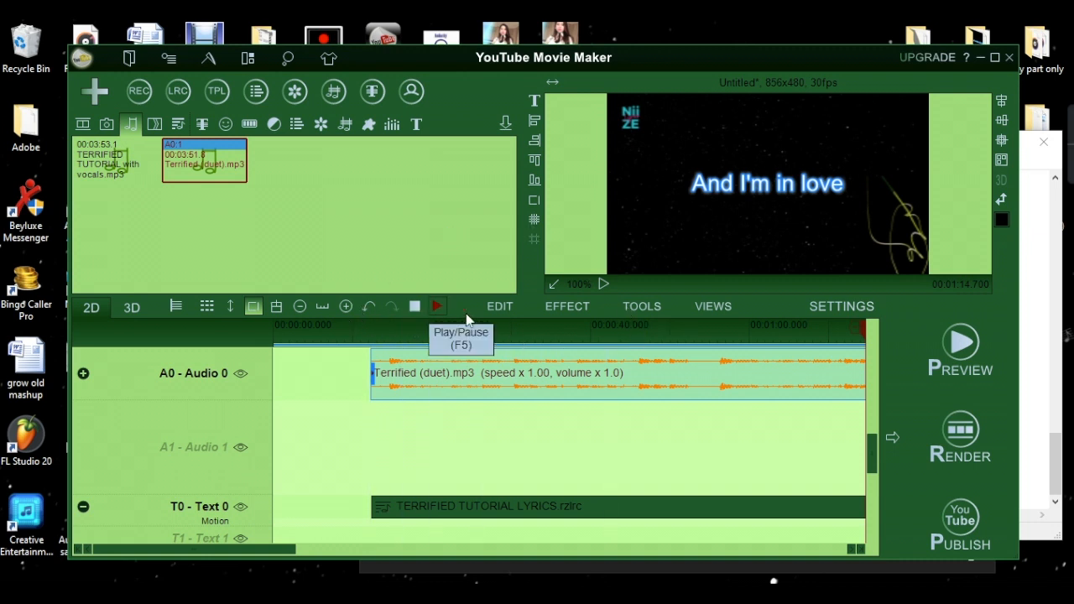
Play the project from the current position to check the duet audio against the lyrics, and stop playback.
{"action": "left_click", "coordinate": [436, 307]}
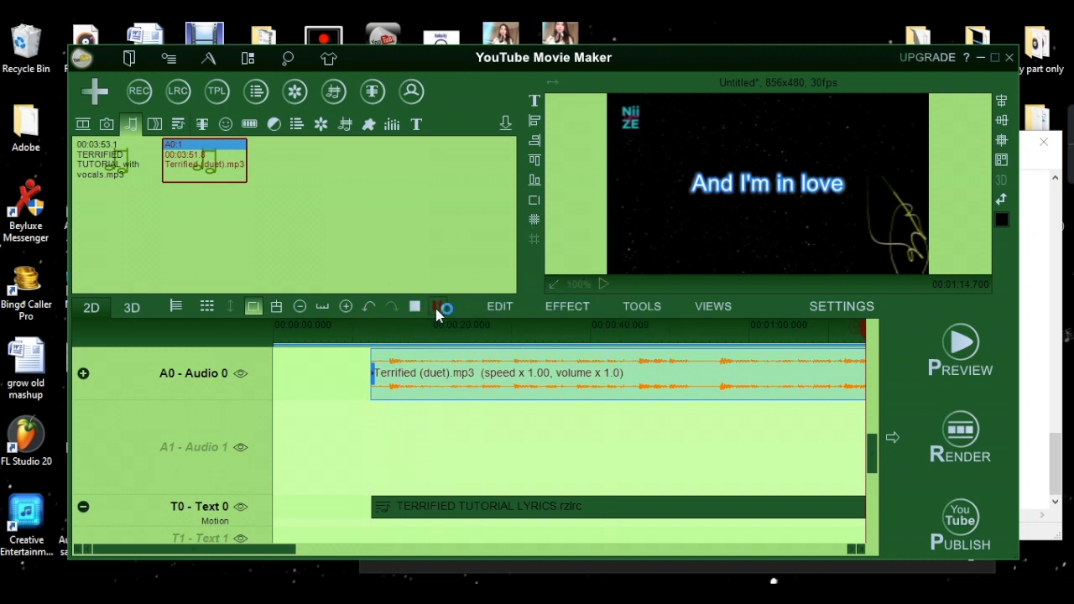
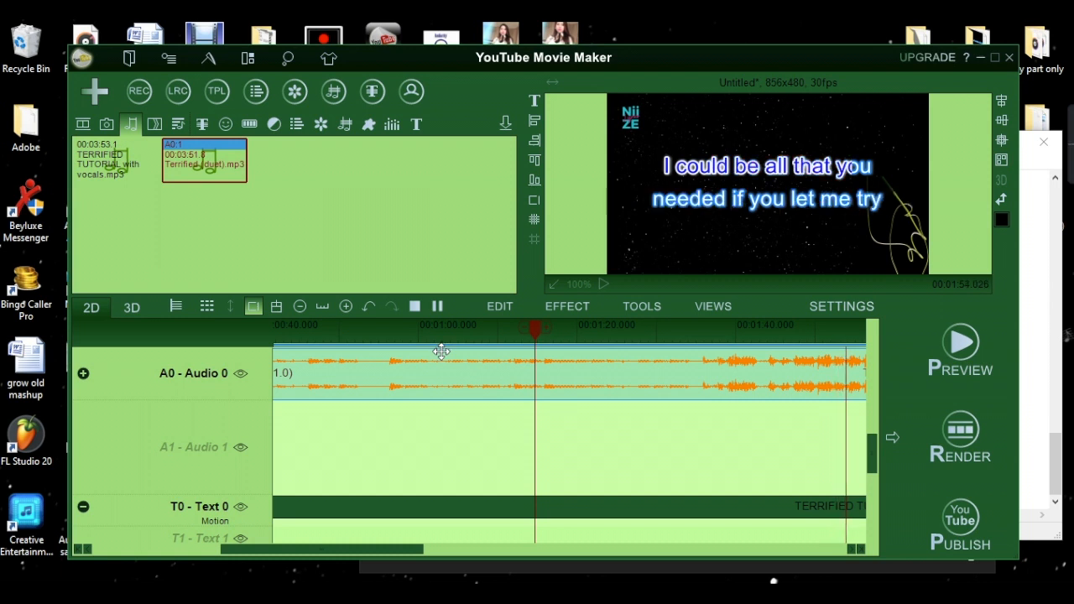
{"action": "left_click", "coordinate": [413, 304]}
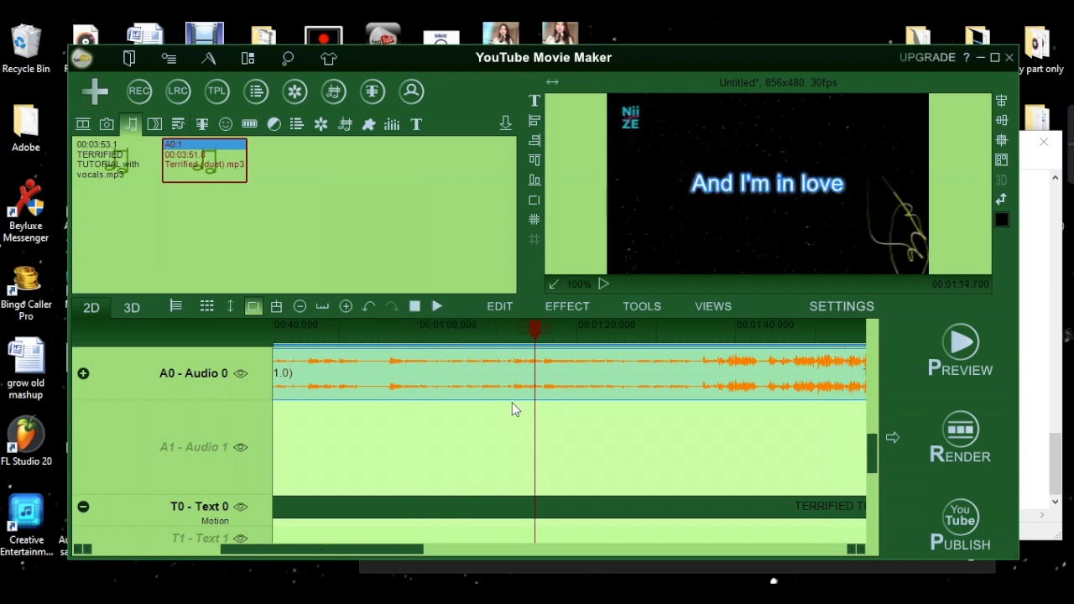
Trim the end of the TERRIFIED TUTORIAL LYRICS clip on Text 0 to match the end of the Terrified (duet) audio.
{"action": "left_click_drag", "start_coordinate": [368, 552], "coordinate": [793, 568]}
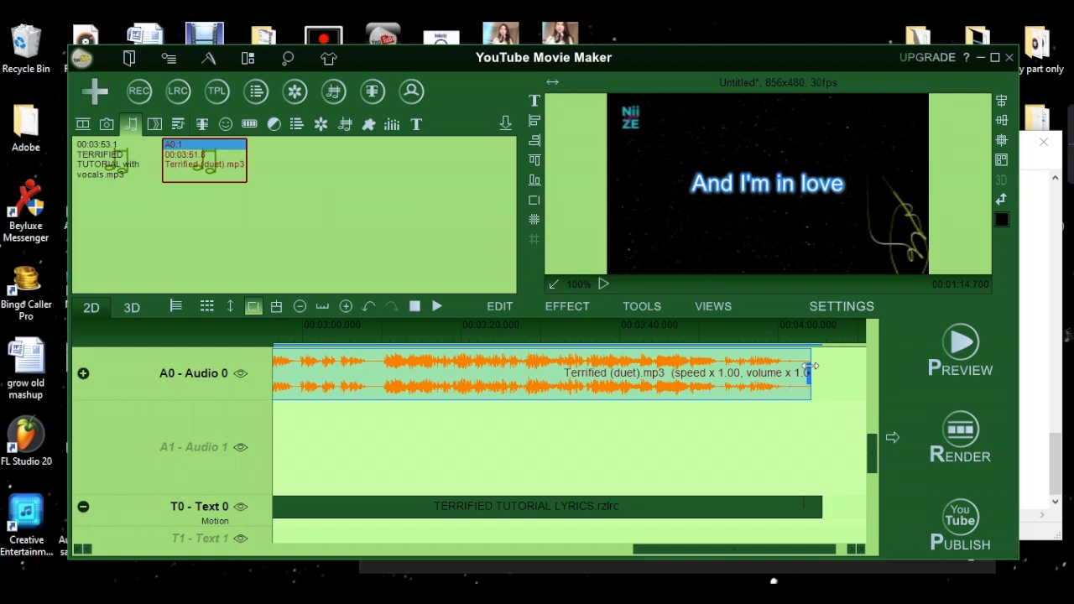
{"action": "left_click", "coordinate": [817, 508]}
{"action": "left_click_drag", "start_coordinate": [818, 509], "coordinate": [810, 504]}
{"action": "left_click", "coordinate": [841, 497]}
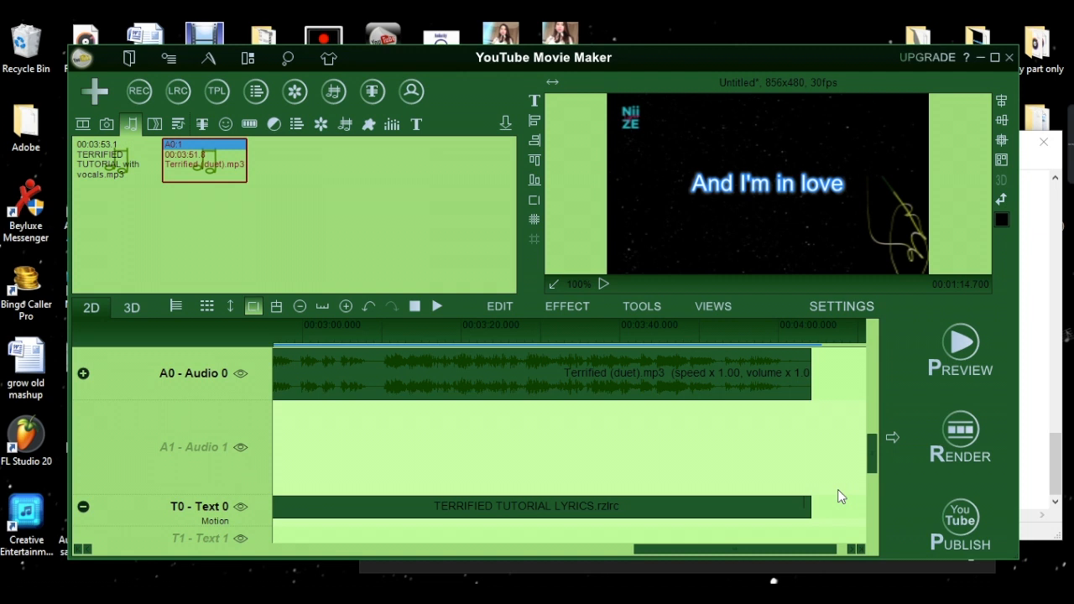
Compare where the background clip and the Terrified (duet) audio end on the timeline, using the playhead as a marker.
{"action": "left_click_drag", "start_coordinate": [749, 553], "coordinate": [189, 539]}
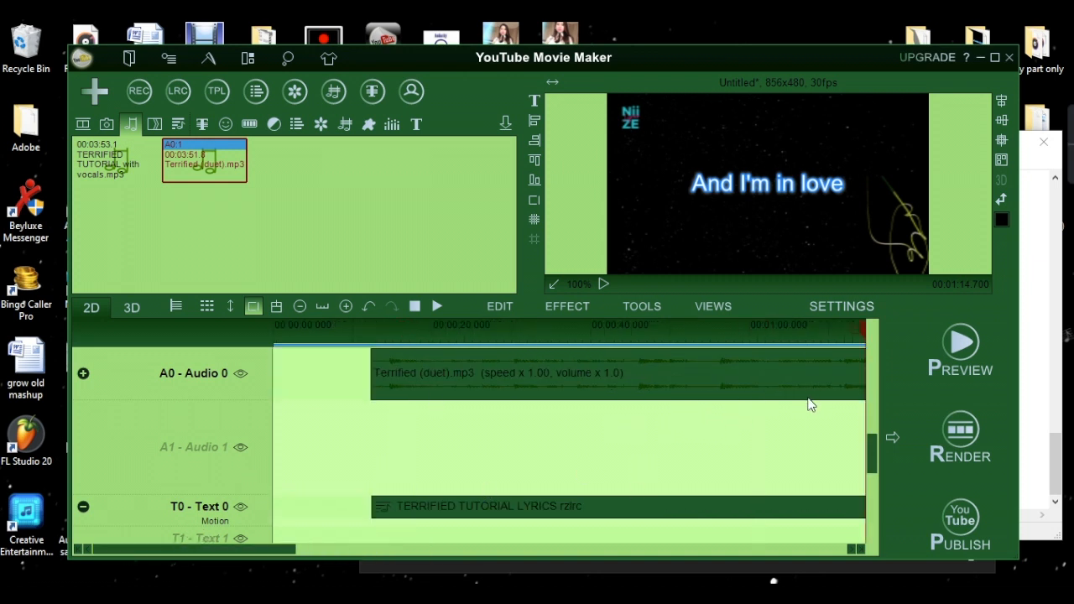
{"action": "left_click_drag", "start_coordinate": [299, 549], "coordinate": [843, 554]}
{"action": "left_click_drag", "start_coordinate": [870, 451], "coordinate": [882, 325]}
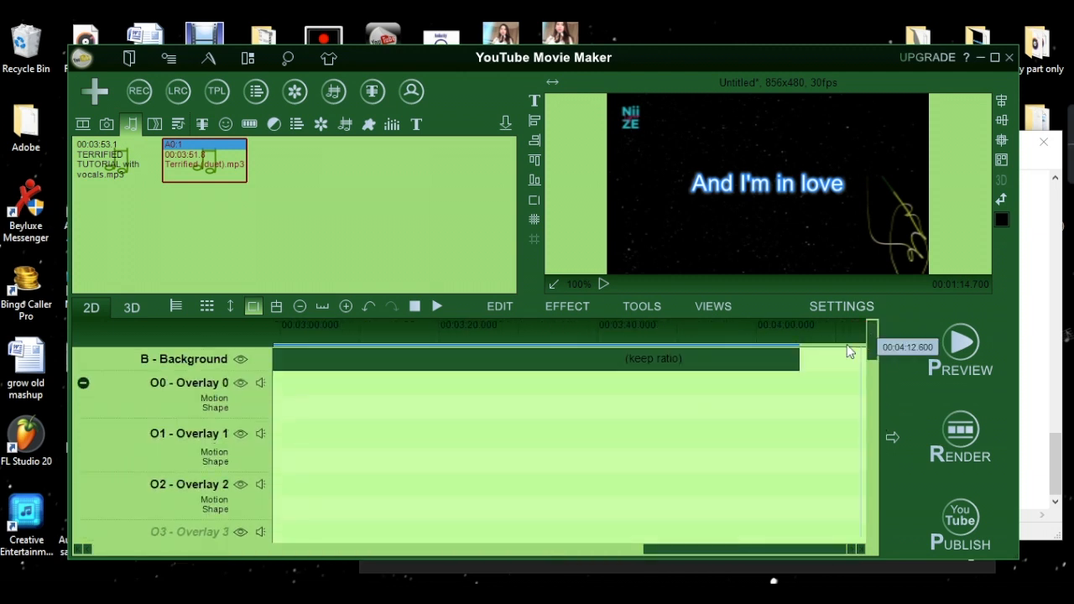
{"action": "left_click", "coordinate": [798, 329]}
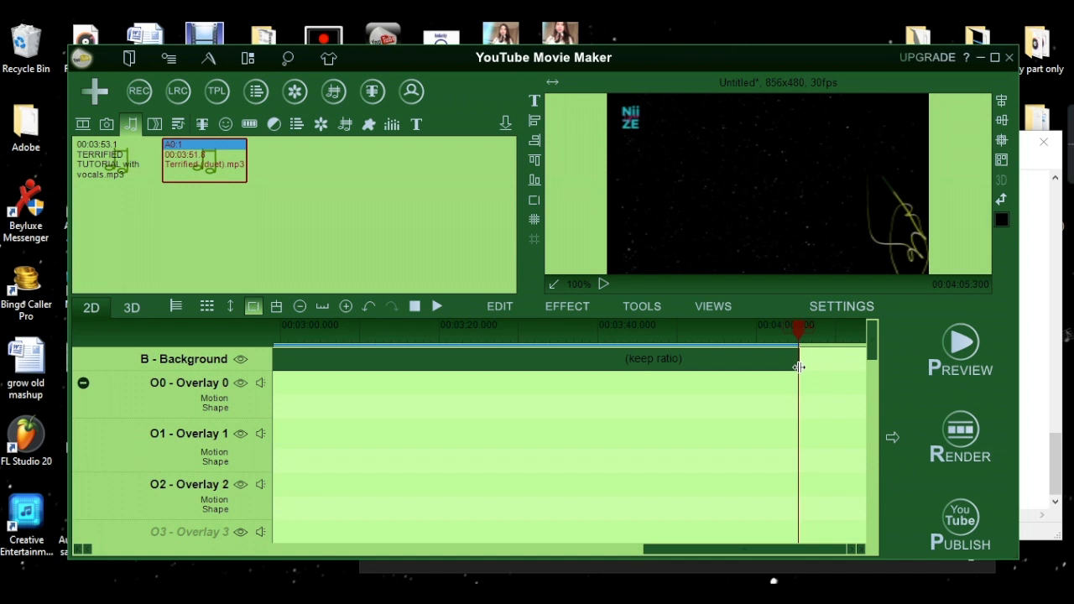
{"action": "left_click_drag", "start_coordinate": [872, 354], "coordinate": [857, 458]}
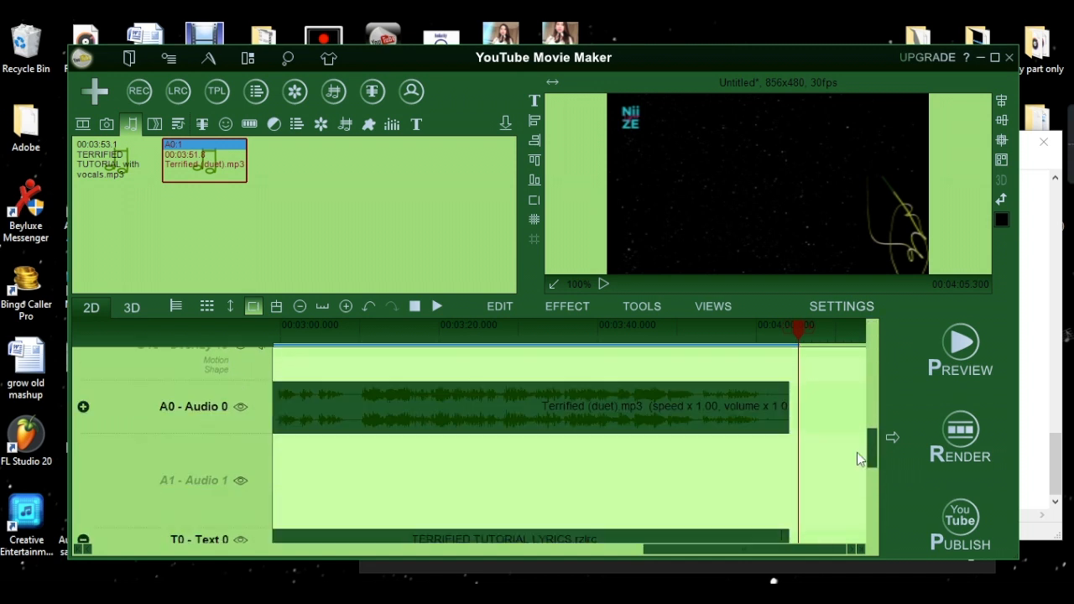
{"action": "scroll", "coordinate": [827, 468], "scroll_direction": "up", "scroll_amount": 3}
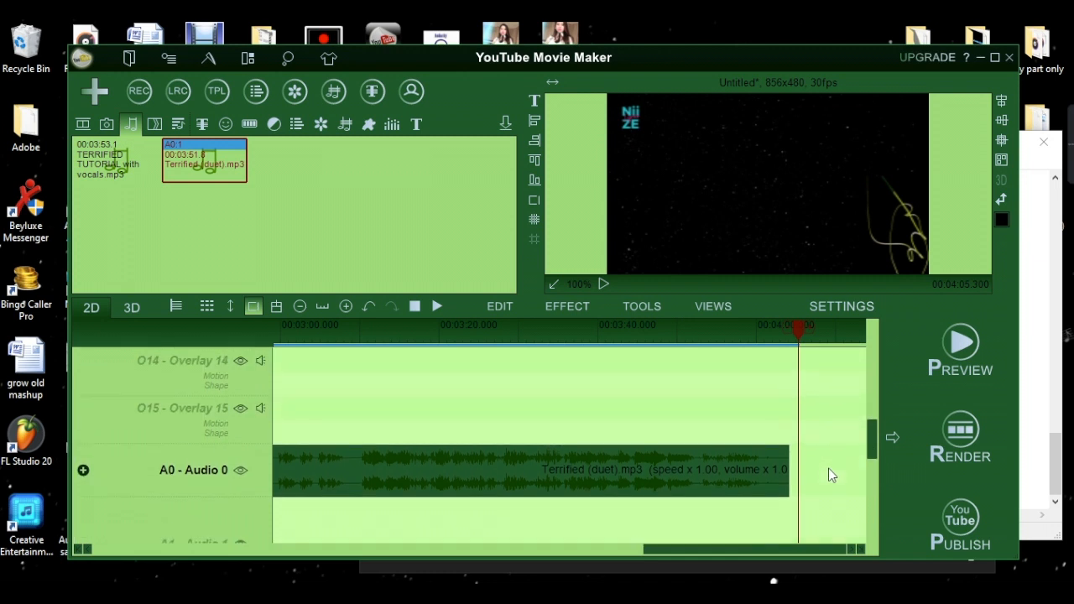
{"action": "scroll", "coordinate": [828, 468], "scroll_direction": "up", "scroll_amount": 3}
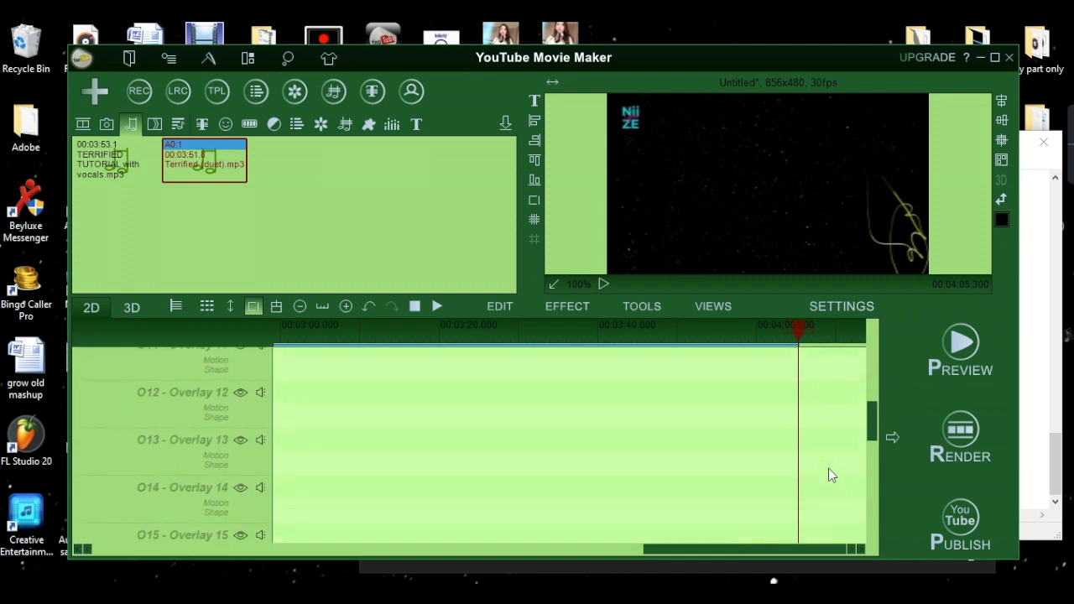
{"action": "scroll", "coordinate": [828, 474], "scroll_direction": "up", "scroll_amount": 12}
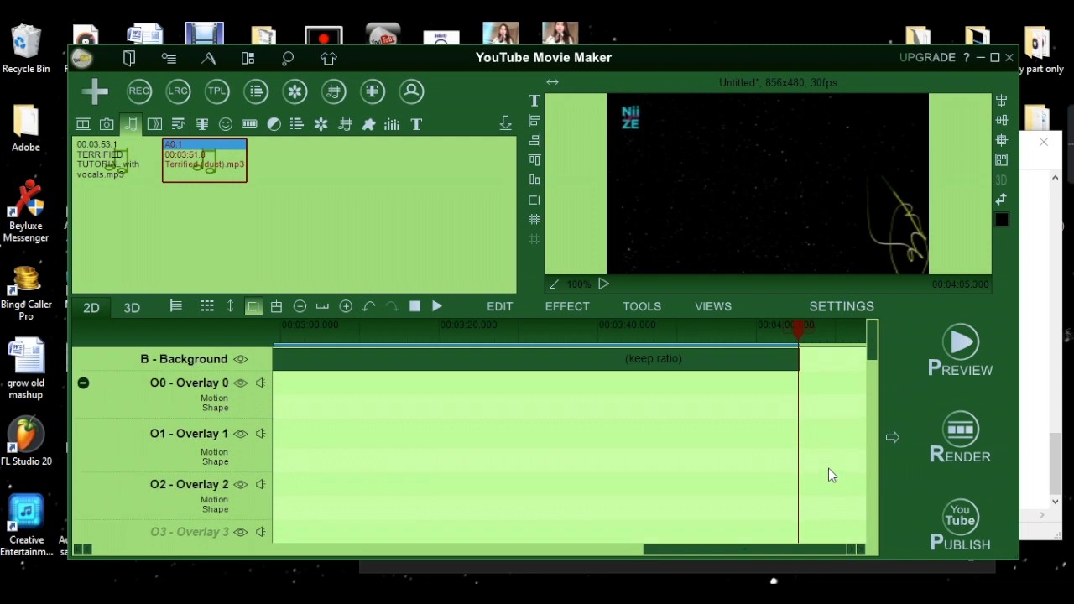
Set the playhead to the audio's end at 00:04:04.100 and trim the background clip's end to it.
{"action": "left_click", "coordinate": [798, 358]}
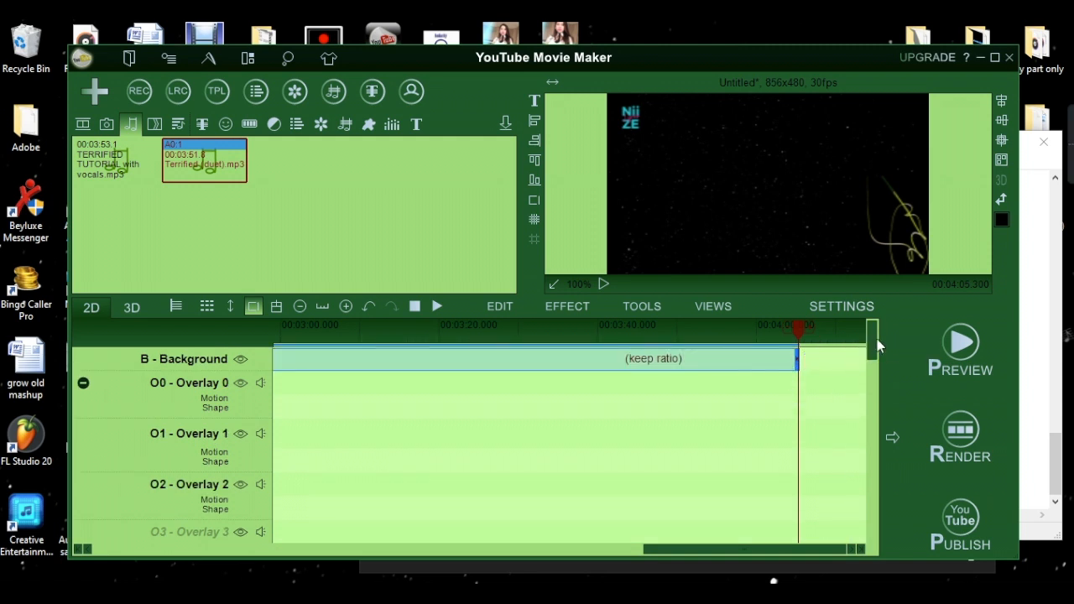
{"action": "scroll", "coordinate": [885, 436], "scroll_direction": "down", "scroll_amount": 15}
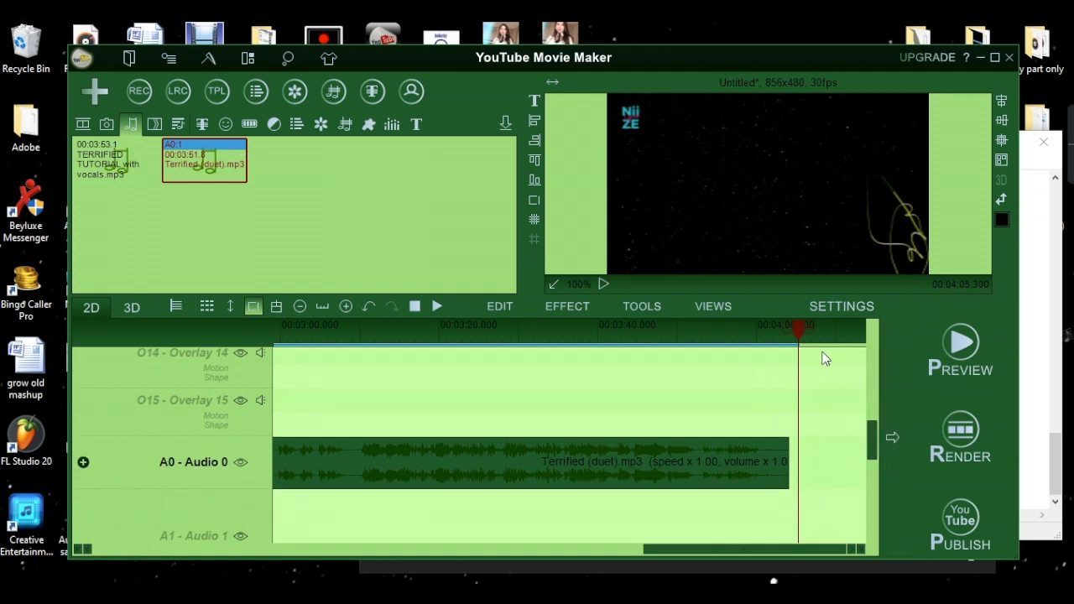
{"action": "mouse_move", "coordinate": [793, 333]}
{"action": "left_mouse_down"}
{"action": "mouse_move", "coordinate": [801, 335]}
{"action": "mouse_move", "coordinate": [791, 336]}
{"action": "left_mouse_up"}
{"action": "left_click_drag", "start_coordinate": [870, 436], "coordinate": [869, 331]}
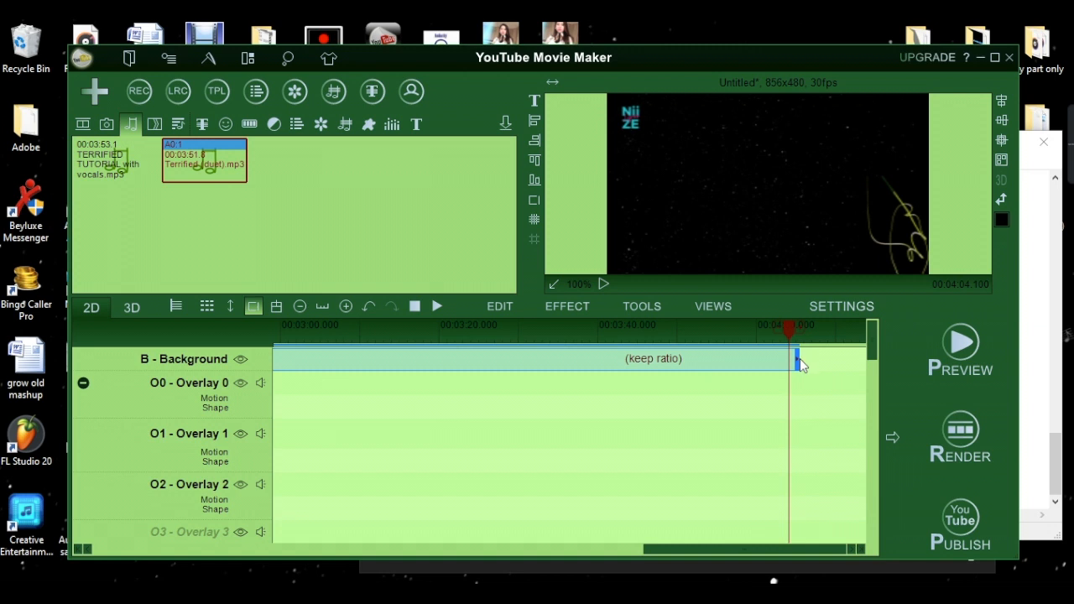
{"action": "left_click_drag", "start_coordinate": [800, 358], "coordinate": [798, 361]}
{"action": "left_click", "coordinate": [697, 481]}
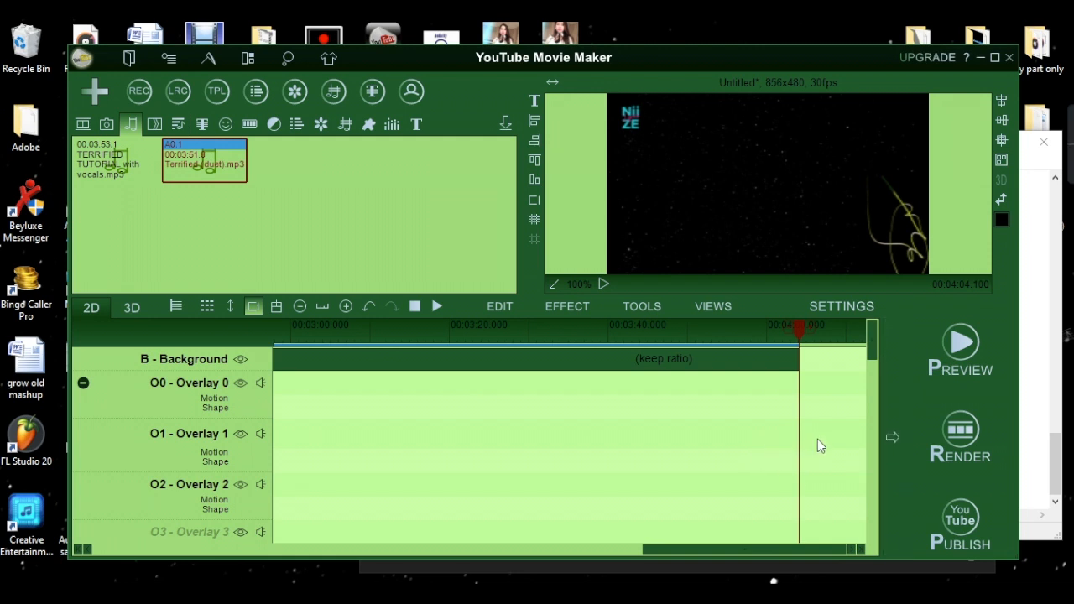
Import subscribedENDING.mov from the GUITAR folder and place it on Overlay 1 right where the background clip ends.
{"action": "left_click", "coordinate": [82, 124]}
{"action": "left_click", "coordinate": [98, 96]}
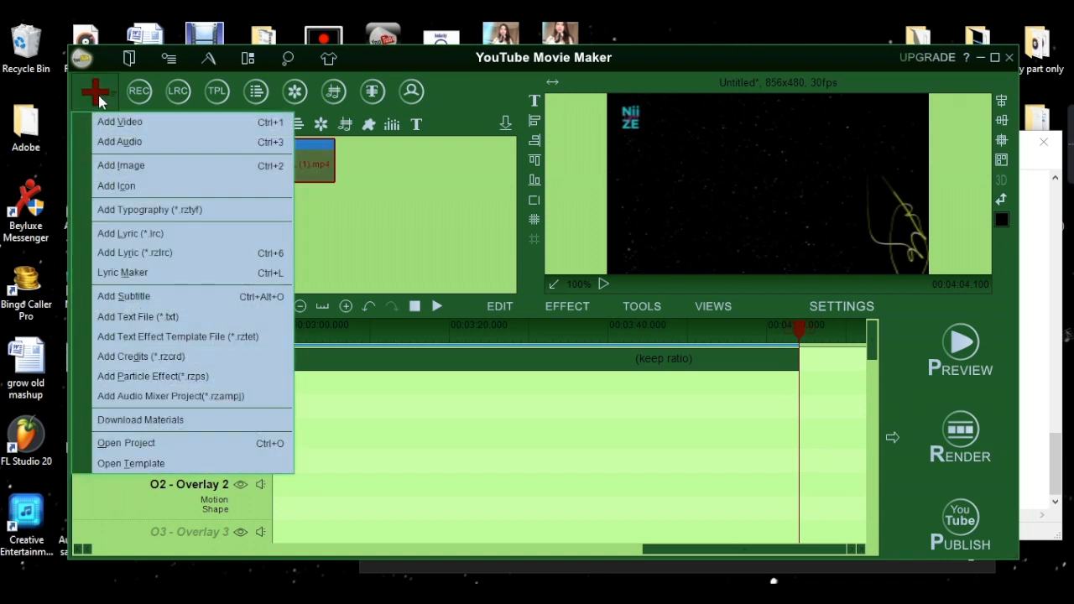
{"action": "left_click", "coordinate": [145, 121]}
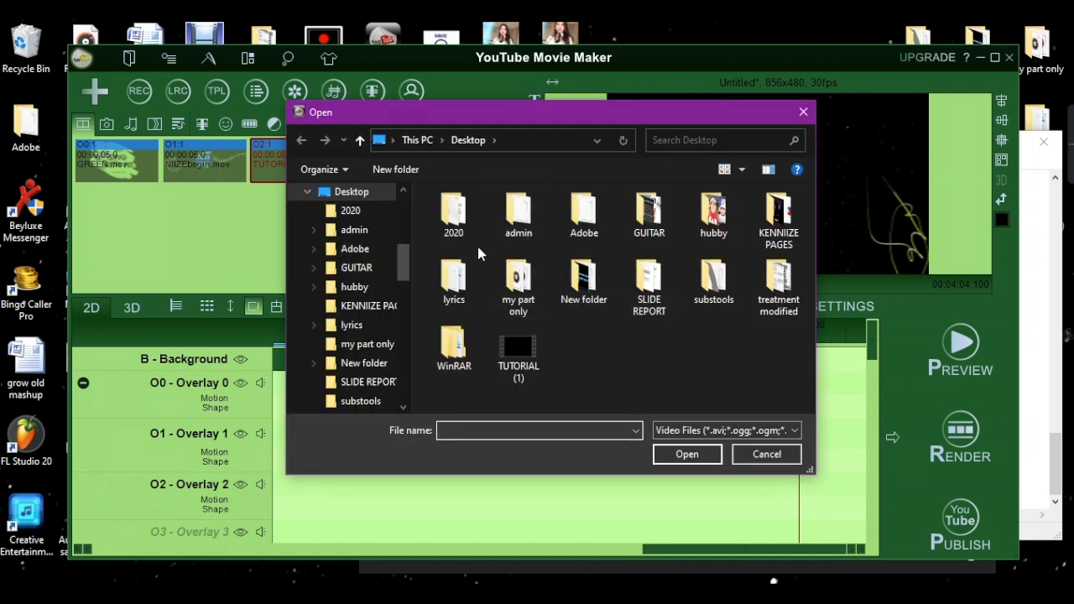
{"action": "left_click", "coordinate": [363, 273]}
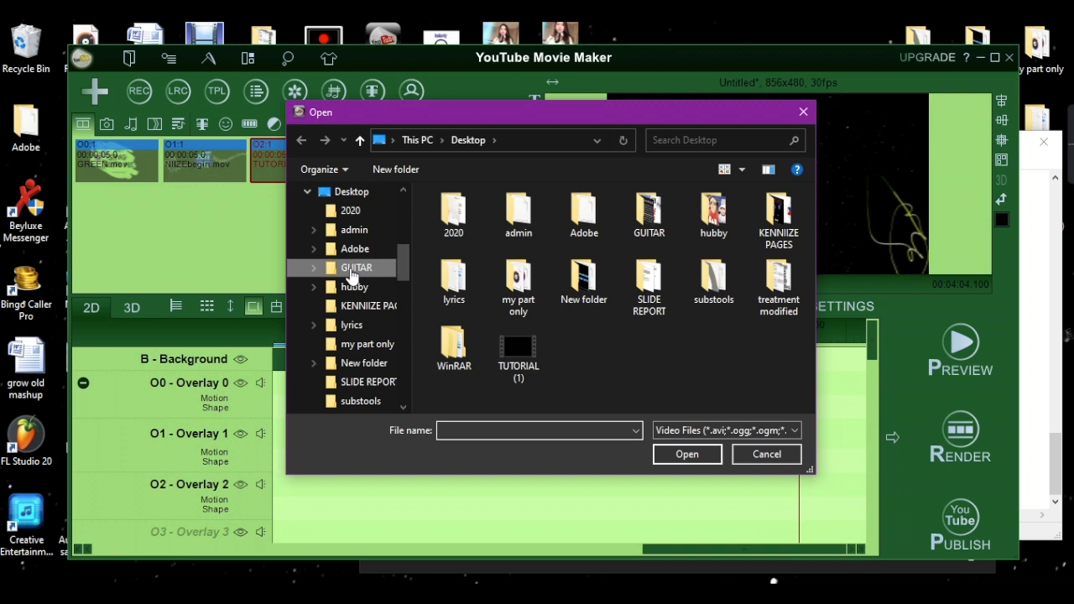
{"action": "scroll", "coordinate": [717, 342], "scroll_direction": "down", "scroll_amount": 10}
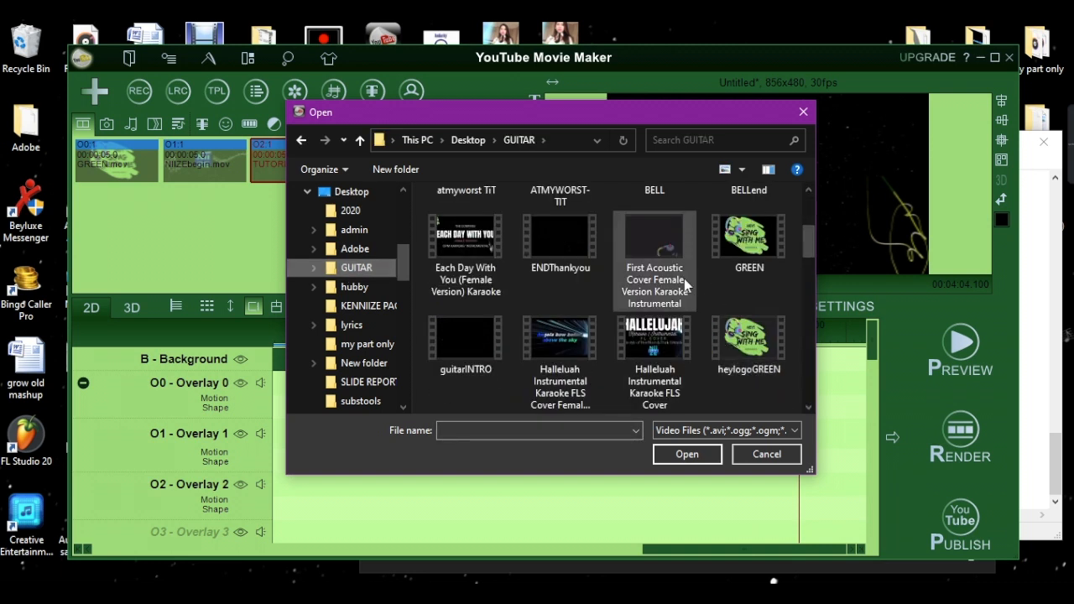
{"action": "scroll", "coordinate": [710, 310], "scroll_direction": "down", "scroll_amount": 3}
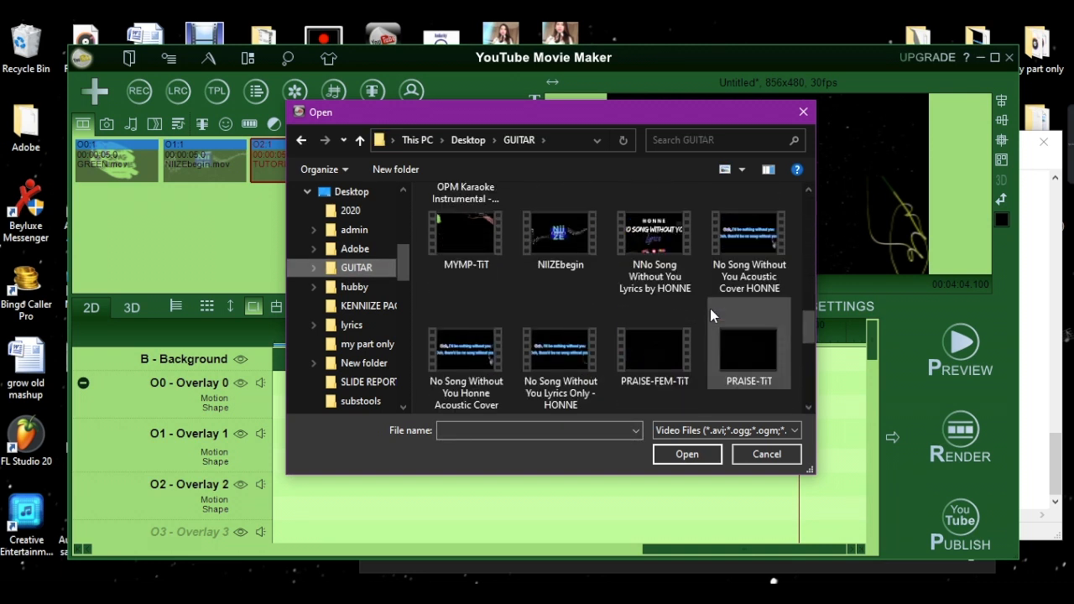
{"action": "scroll", "coordinate": [710, 314], "scroll_direction": "down", "scroll_amount": 3}
{"action": "double_click", "coordinate": [463, 338]}
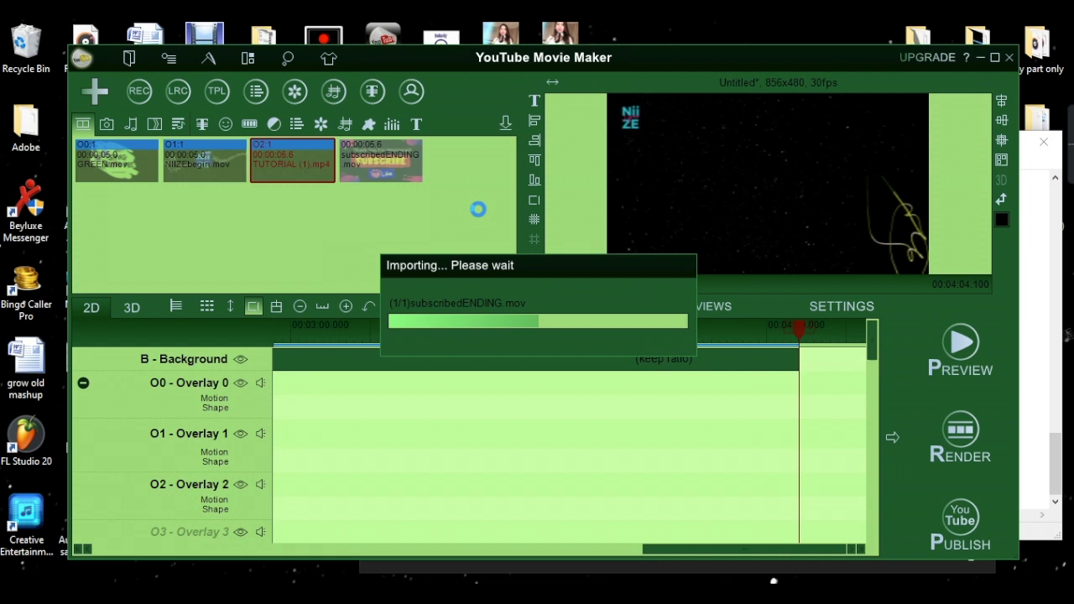
{"action": "left_click_drag", "start_coordinate": [390, 168], "coordinate": [835, 428]}
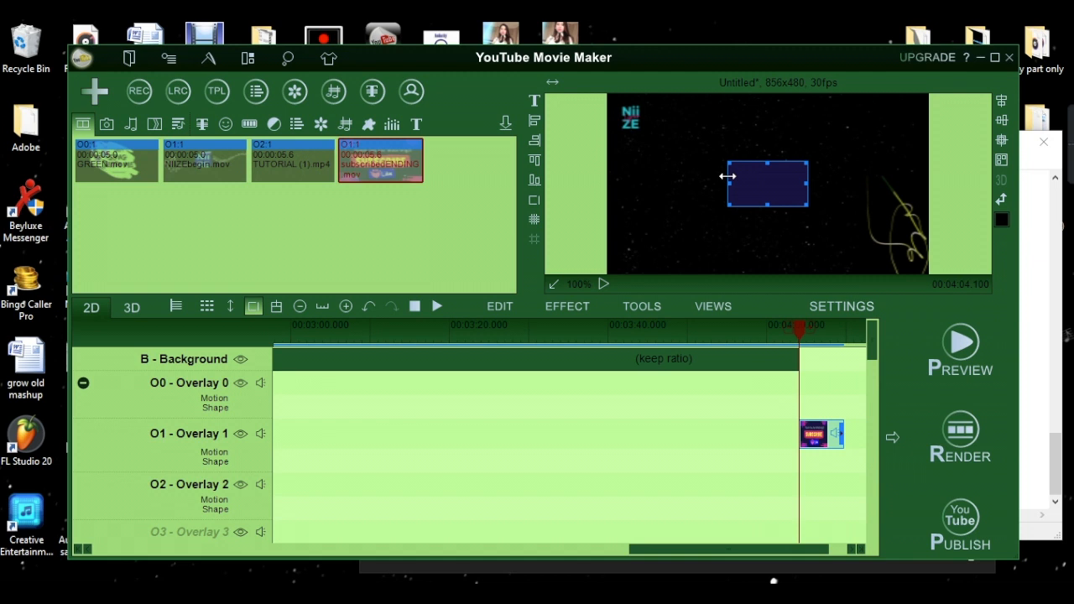
Resize the subscribe ending clip so that it fills the entire video frame.
{"action": "left_click_drag", "start_coordinate": [730, 163], "coordinate": [611, 97]}
{"action": "left_click_drag", "start_coordinate": [805, 203], "coordinate": [926, 271]}
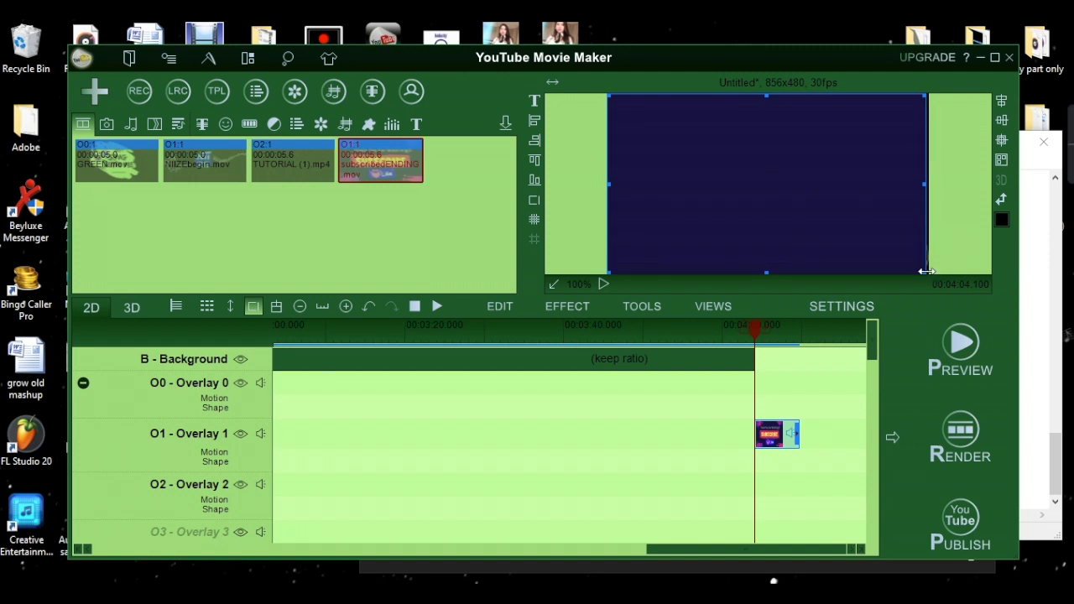
{"action": "left_click_drag", "start_coordinate": [924, 182], "coordinate": [927, 183]}
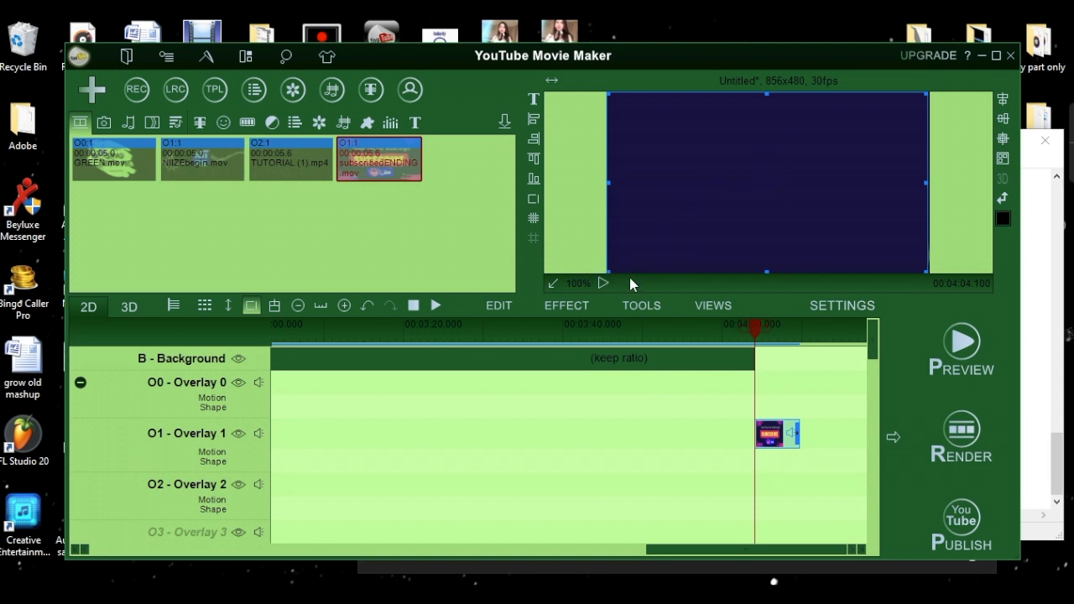
{"action": "left_click_drag", "start_coordinate": [609, 271], "coordinate": [738, 193]}
{"action": "mouse_move", "coordinate": [829, 149]}
{"action": "left_mouse_down"}
{"action": "mouse_move", "coordinate": [769, 180]}
{"action": "mouse_move", "coordinate": [829, 148]}
{"action": "left_mouse_up"}
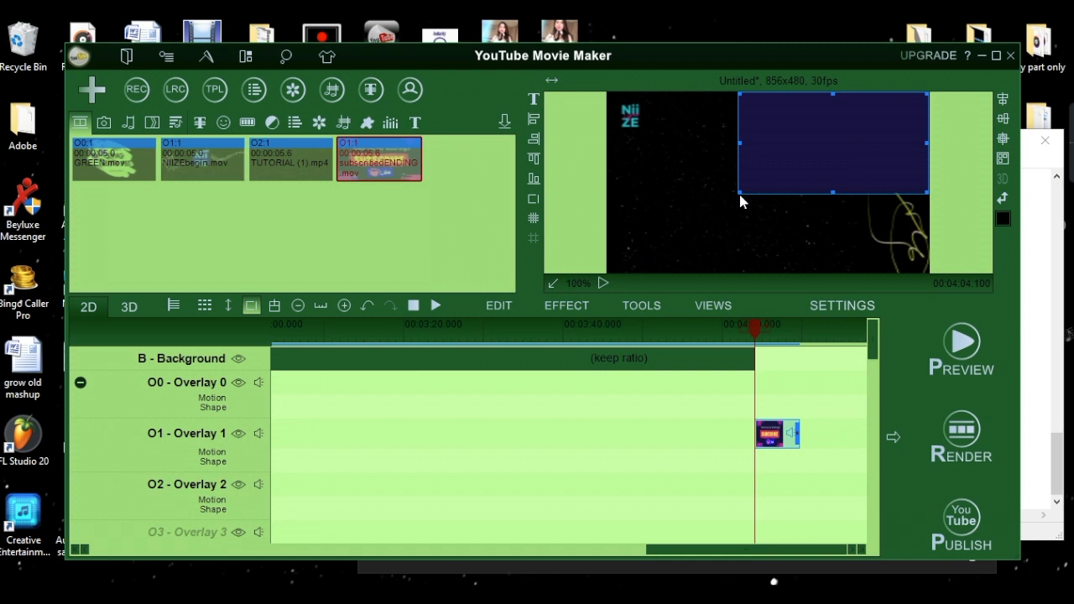
{"action": "left_click_drag", "start_coordinate": [738, 193], "coordinate": [604, 265]}
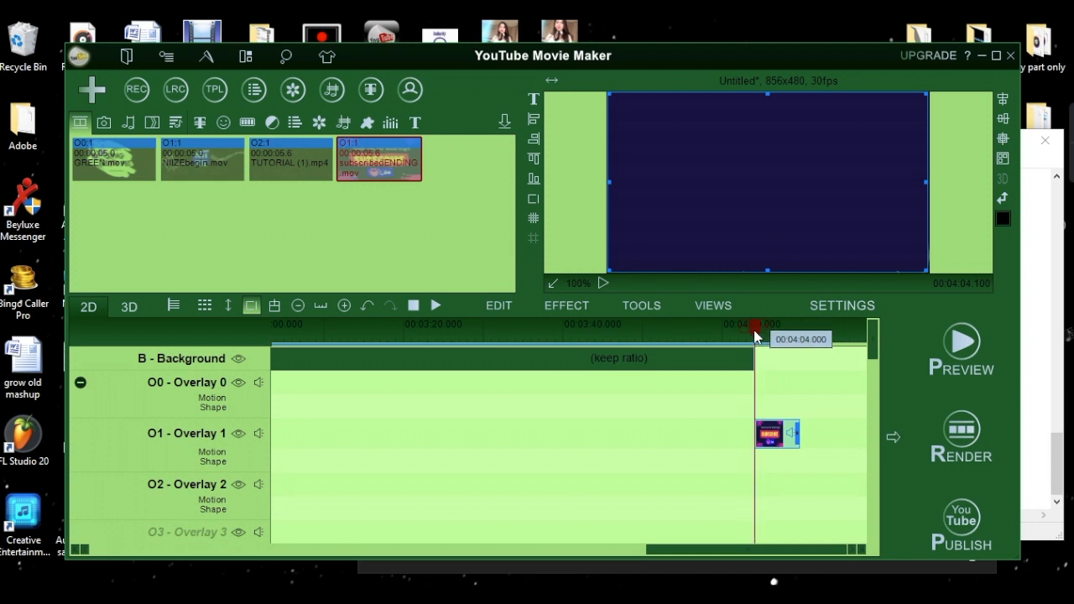
Return the playhead to the start of the timeline and briefly play the opening of the project.
{"action": "left_click_drag", "start_coordinate": [754, 336], "coordinate": [346, 367]}
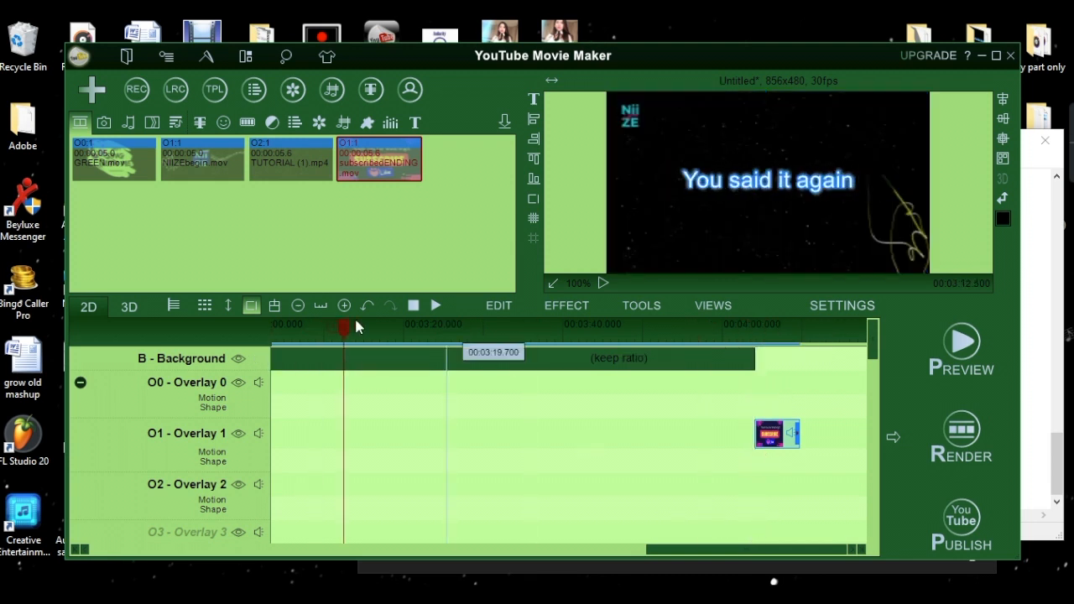
{"action": "left_click_drag", "start_coordinate": [691, 554], "coordinate": [151, 552]}
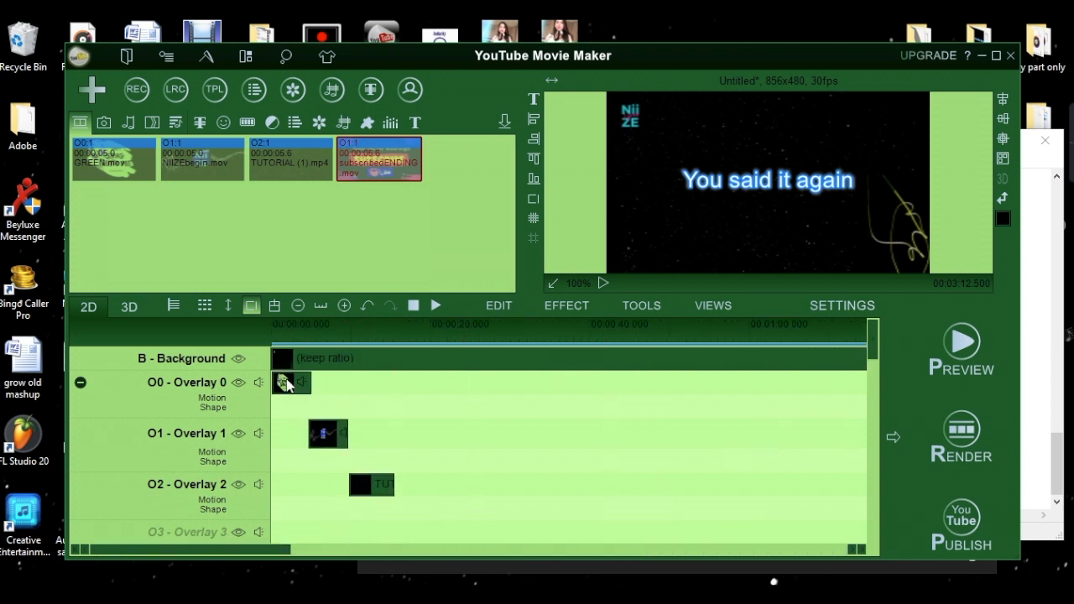
{"action": "left_click", "coordinate": [274, 329]}
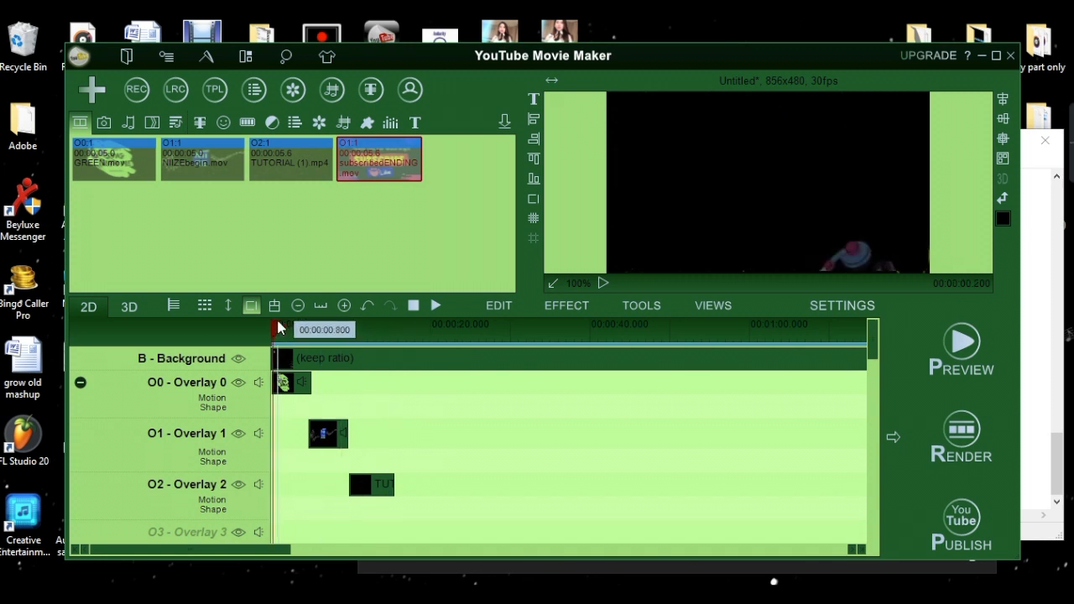
{"action": "left_click", "coordinate": [270, 316]}
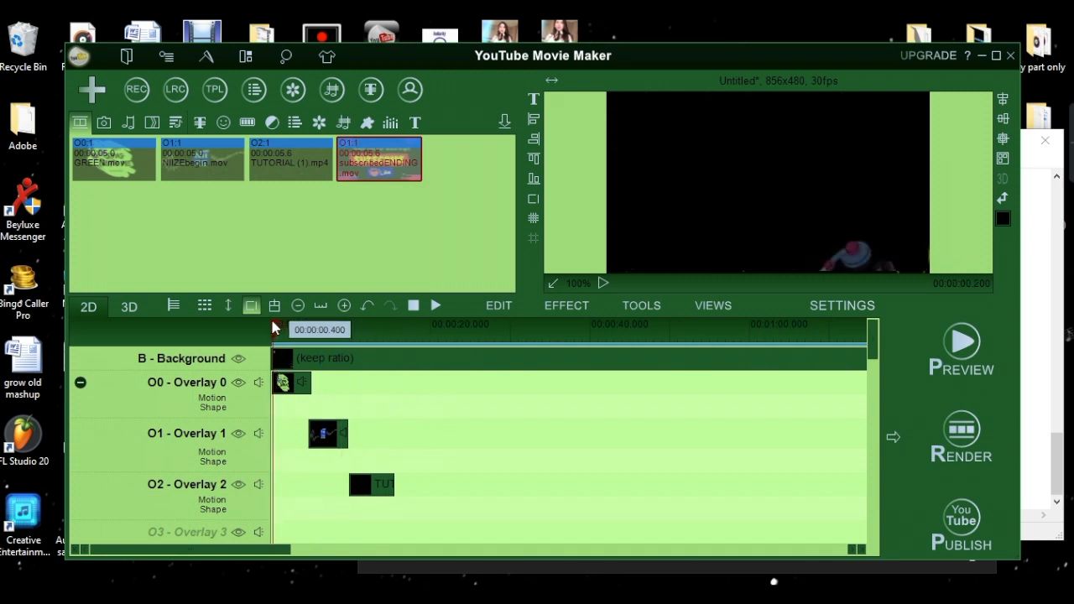
{"action": "left_click", "coordinate": [434, 309]}
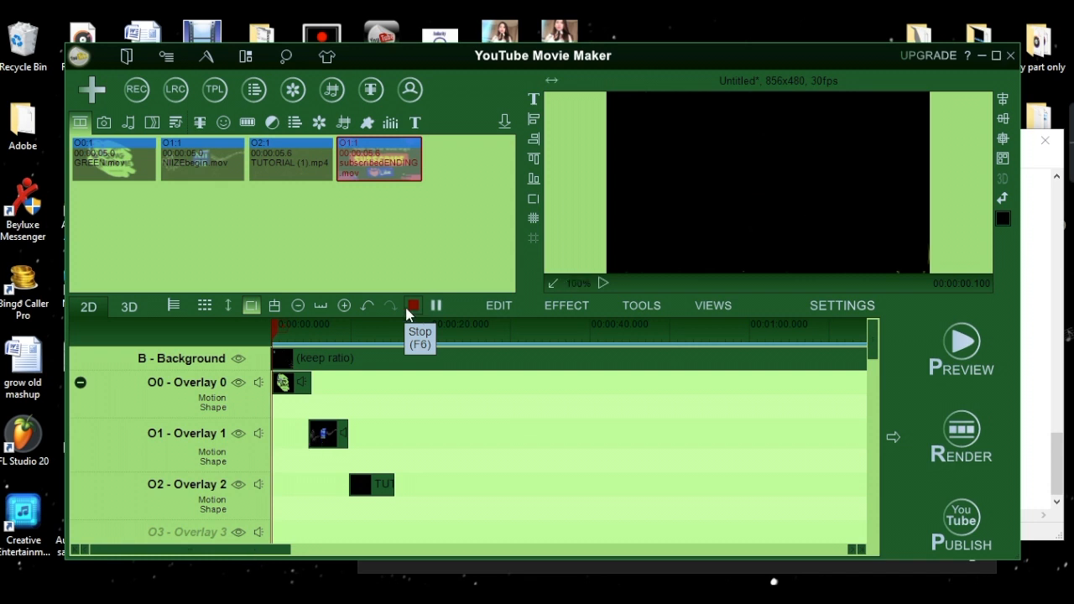
Apply the rotating page transition effect with the yellow corner to the end of the background clip.
{"action": "left_click_drag", "start_coordinate": [256, 551], "coordinate": [830, 571]}
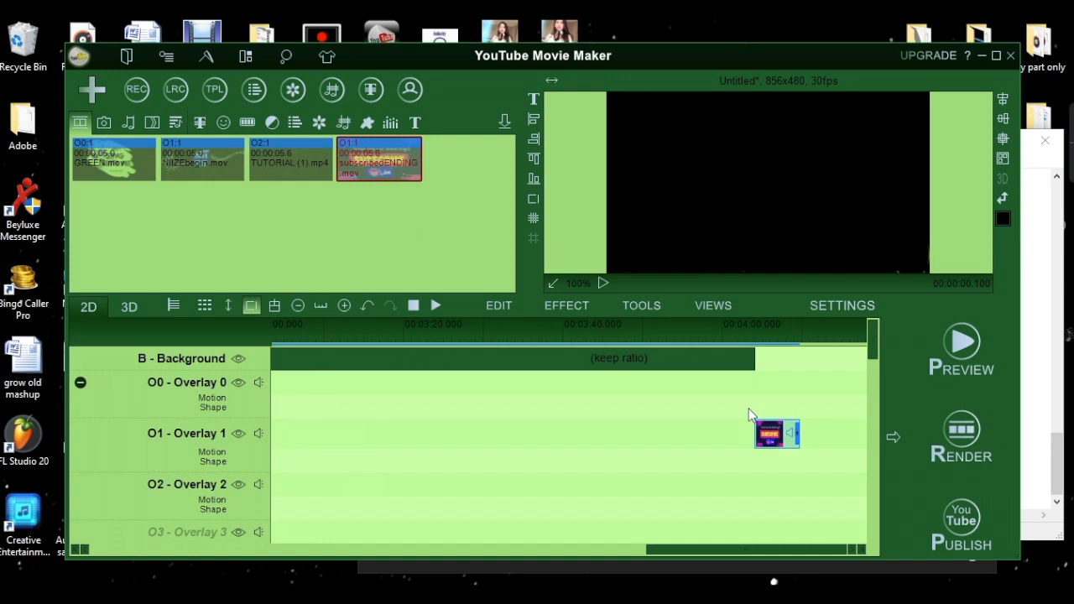
{"action": "left_click", "coordinate": [745, 367]}
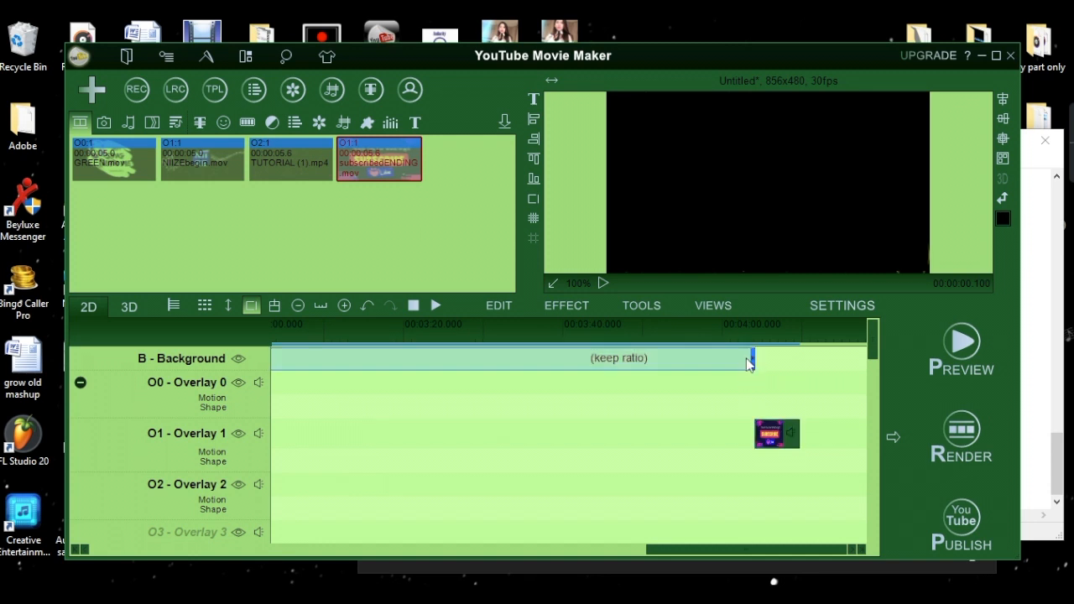
{"action": "left_click", "coordinate": [155, 123]}
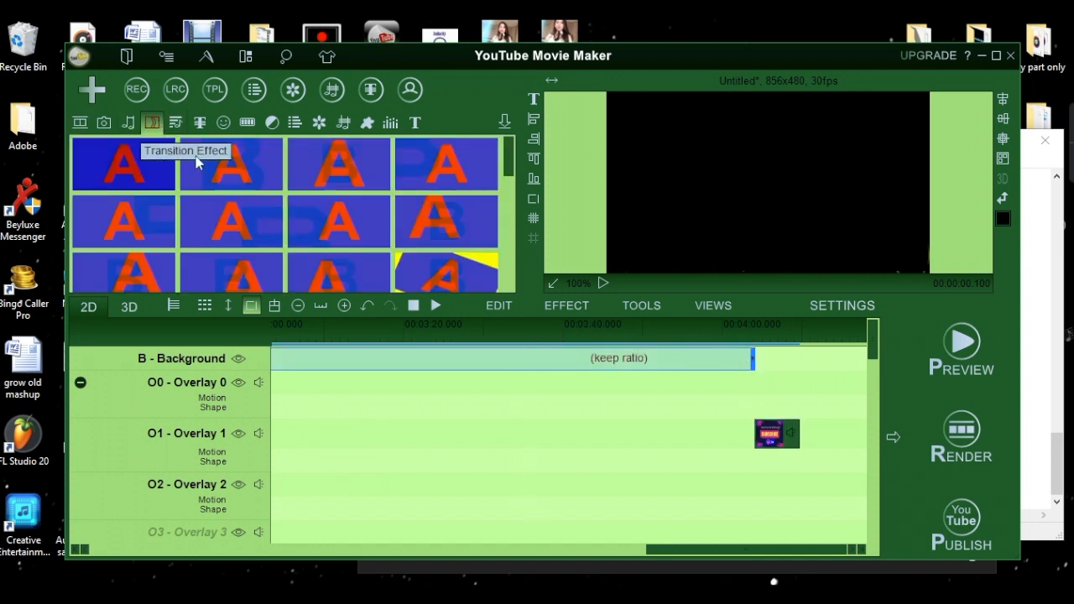
{"action": "left_click_drag", "start_coordinate": [428, 279], "coordinate": [702, 358]}
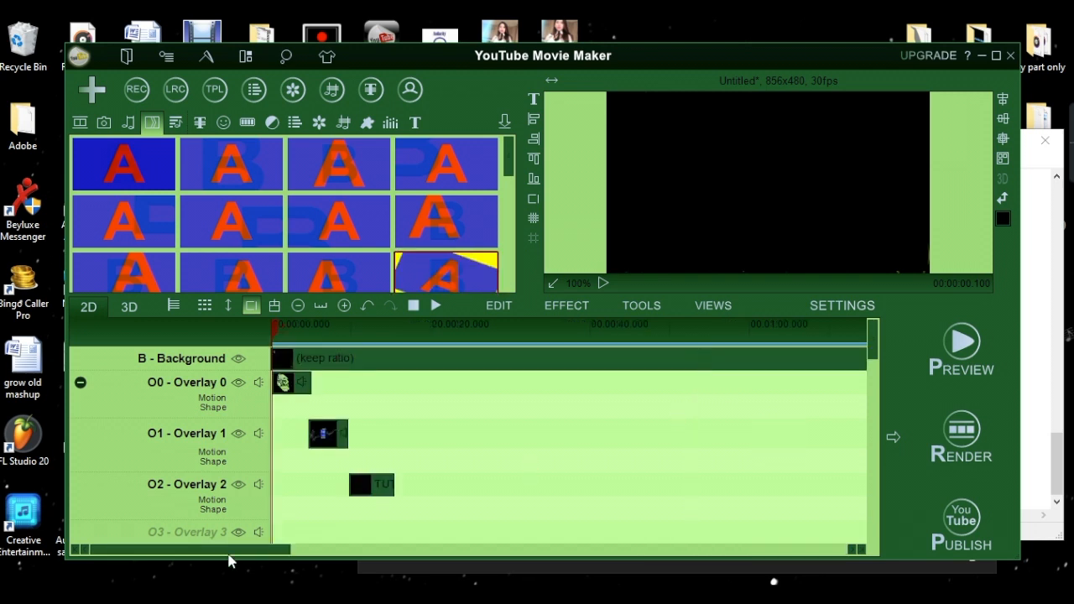
Play the project from 00:04:01.700 to check the transition from the background into the subscribe ending.
{"action": "left_click_drag", "start_coordinate": [239, 551], "coordinate": [796, 551]}
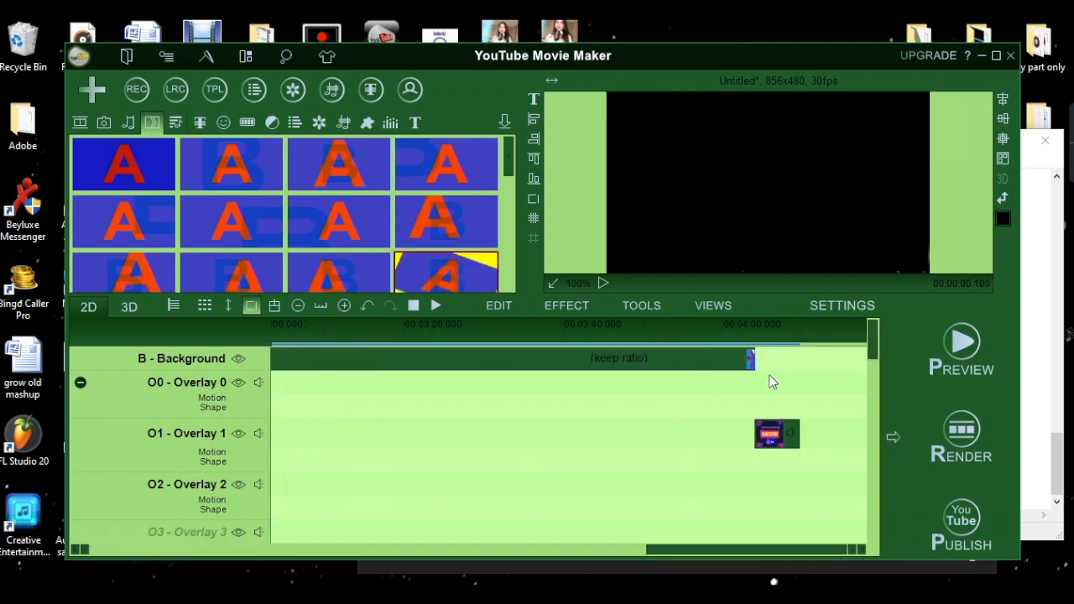
{"action": "left_click", "coordinate": [735, 324]}
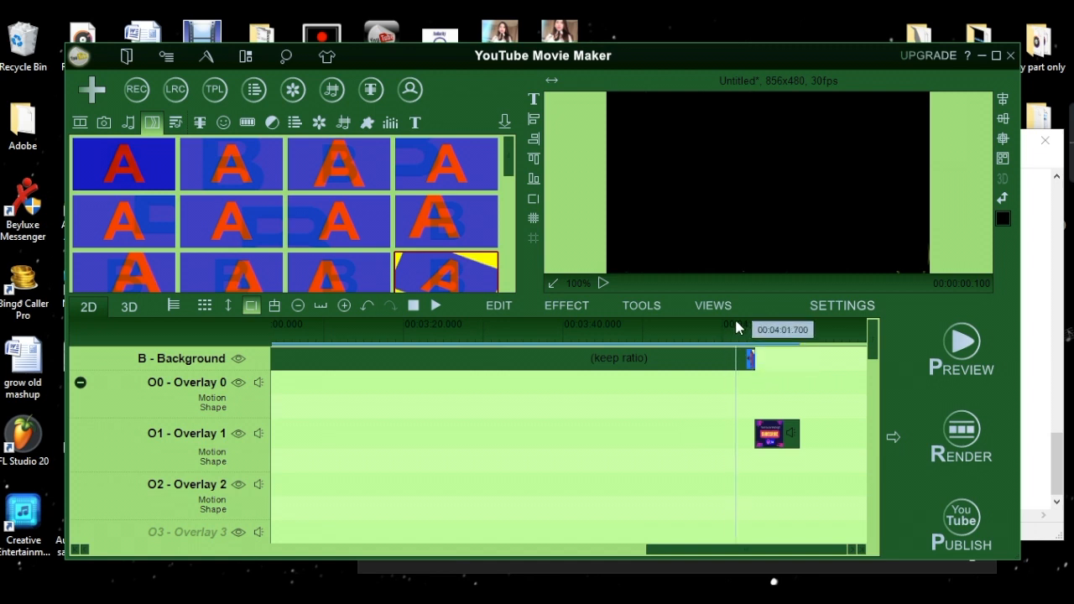
{"action": "left_click", "coordinate": [434, 307]}
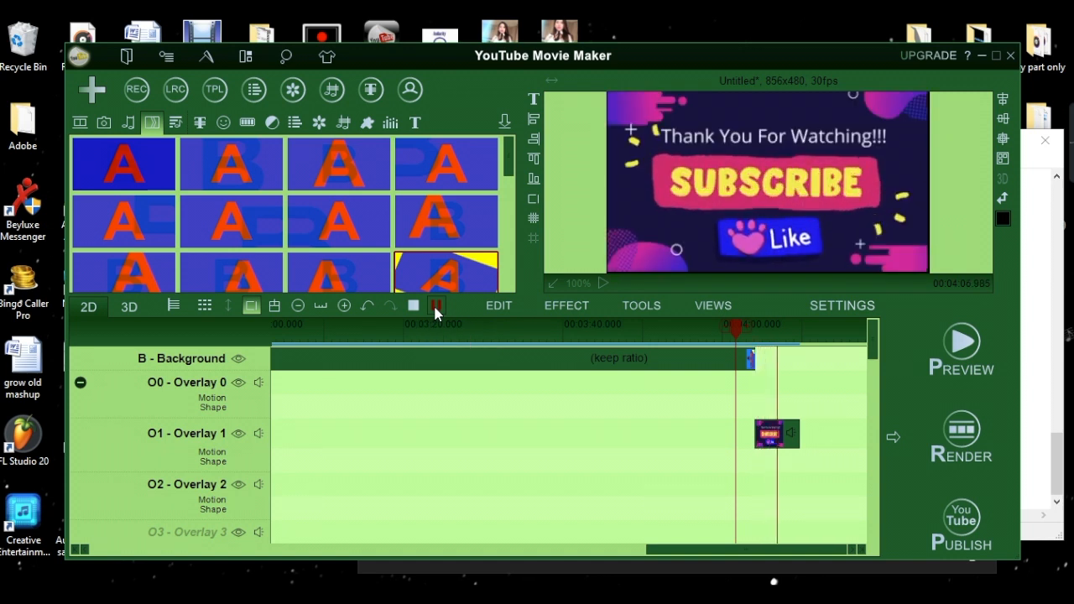
{"action": "left_click", "coordinate": [435, 305]}
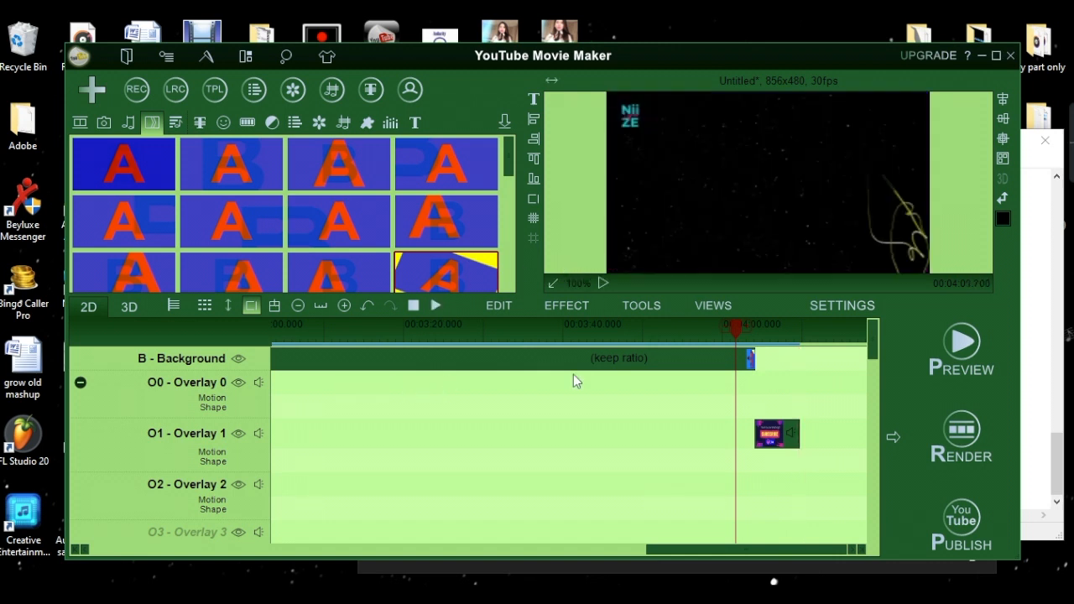
Return the playhead to the start of the timeline and select the intro clip on Overlay 0.
{"action": "left_click", "coordinate": [698, 334]}
{"action": "left_click_drag", "start_coordinate": [698, 334], "coordinate": [676, 334]}
{"action": "left_click_drag", "start_coordinate": [690, 549], "coordinate": [72, 560]}
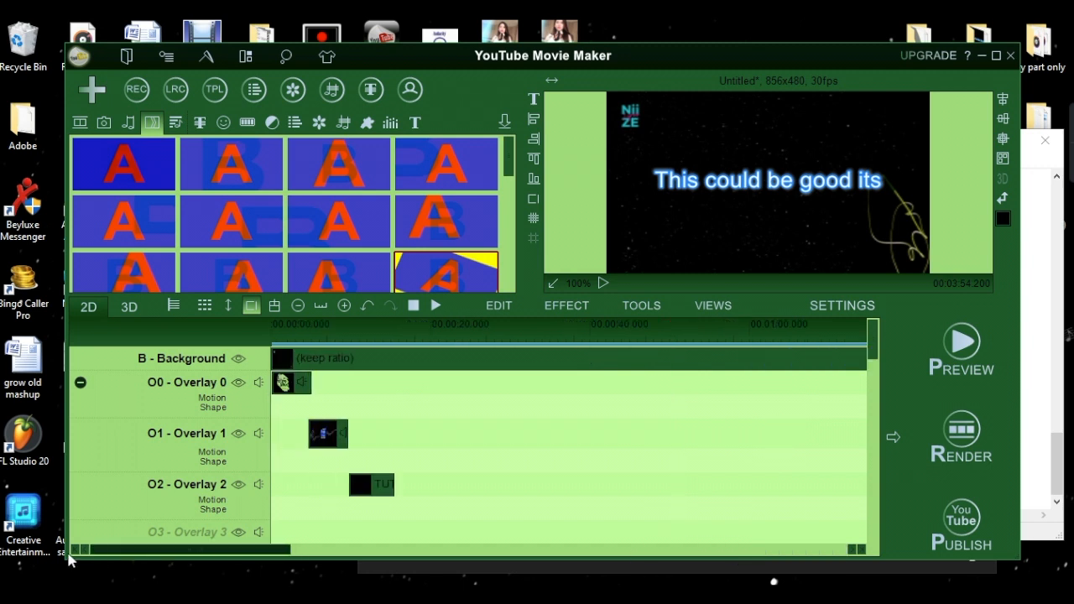
{"action": "left_click", "coordinate": [273, 335]}
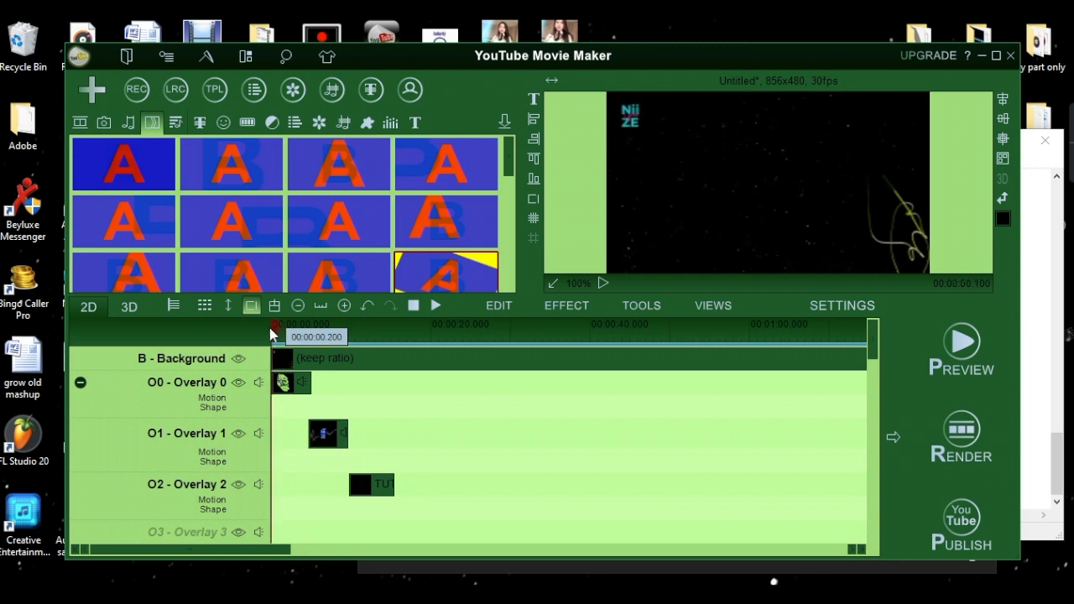
{"action": "left_click", "coordinate": [281, 382]}
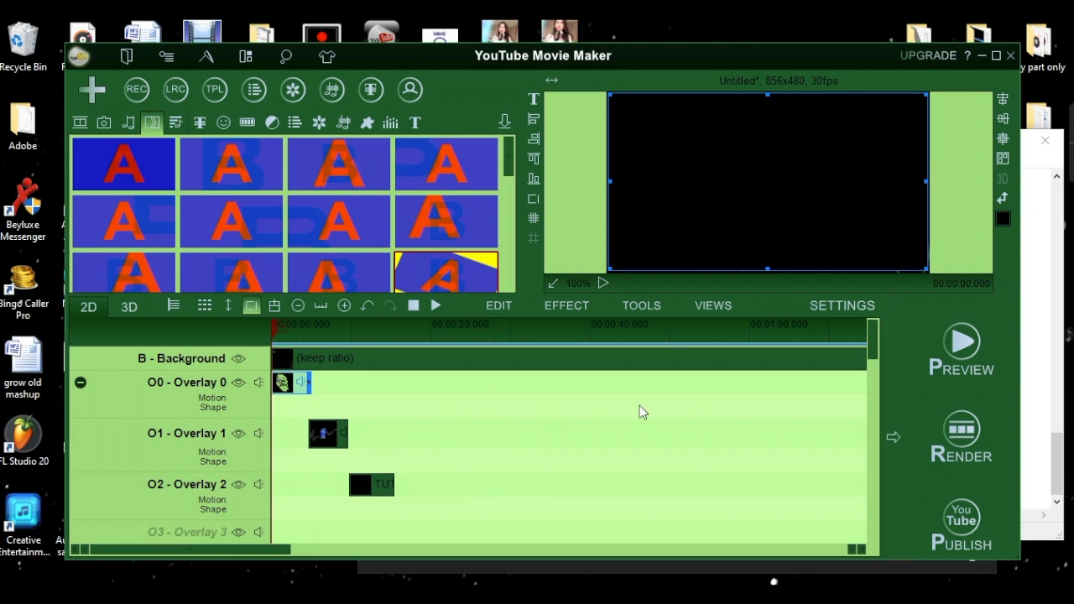
Start rendering the project and name the MP4 output file TERRIFIED tutorial DUET karaoke.
{"action": "left_click", "coordinate": [963, 435]}
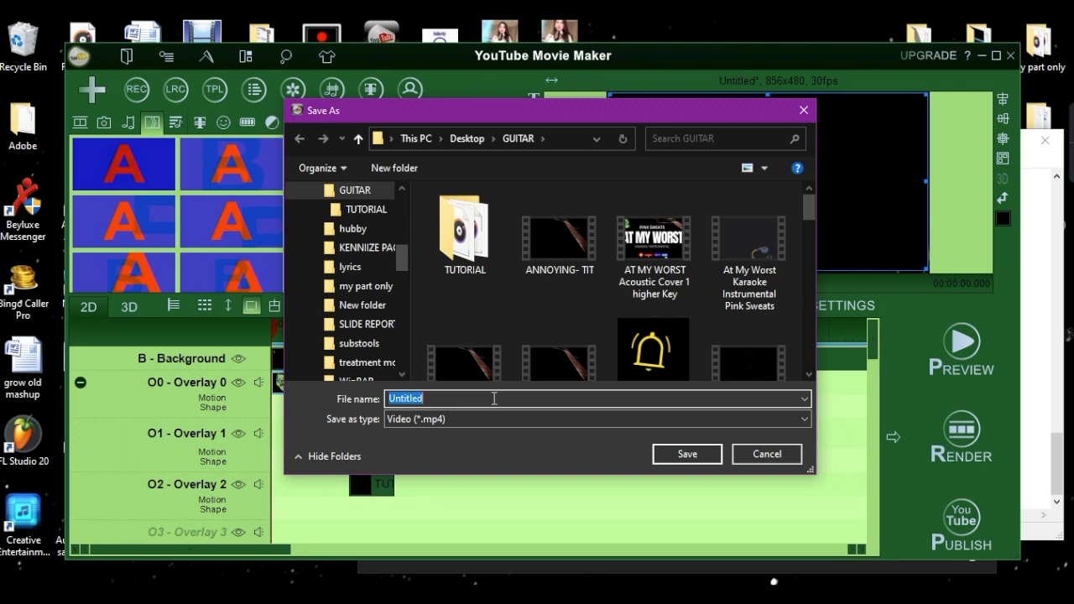
{"action": "type", "text": "Terri"}
{"action": "key", "text": "BackSpace"}
{"action": "key", "text": "BackSpace"}
{"action": "key", "text": "BackSpace"}
{"action": "key", "text": "BackSpace"}
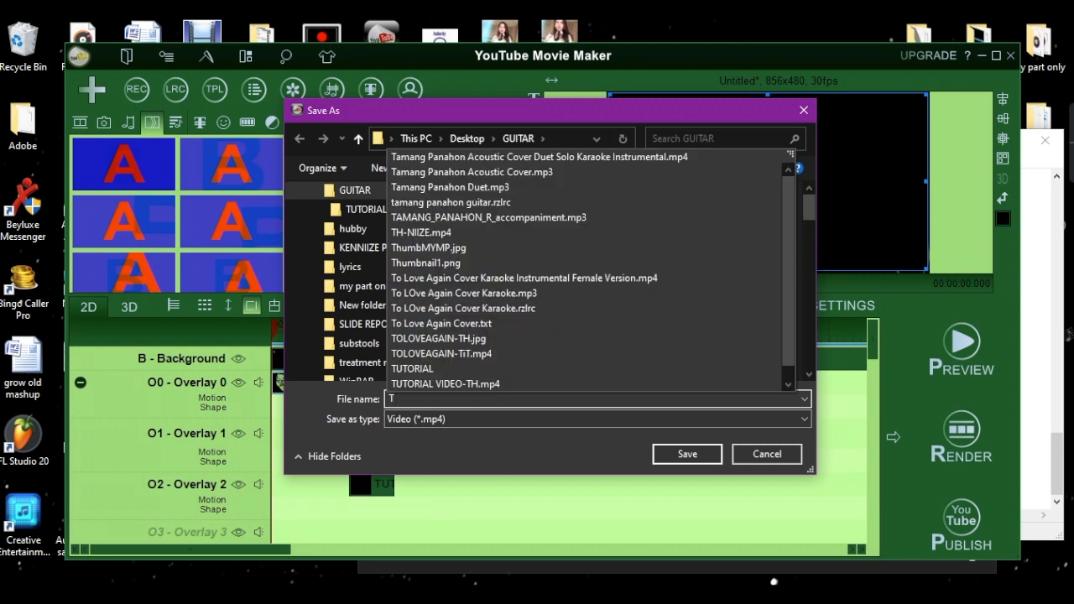
{"action": "type", "text": "ERRIFIED"}
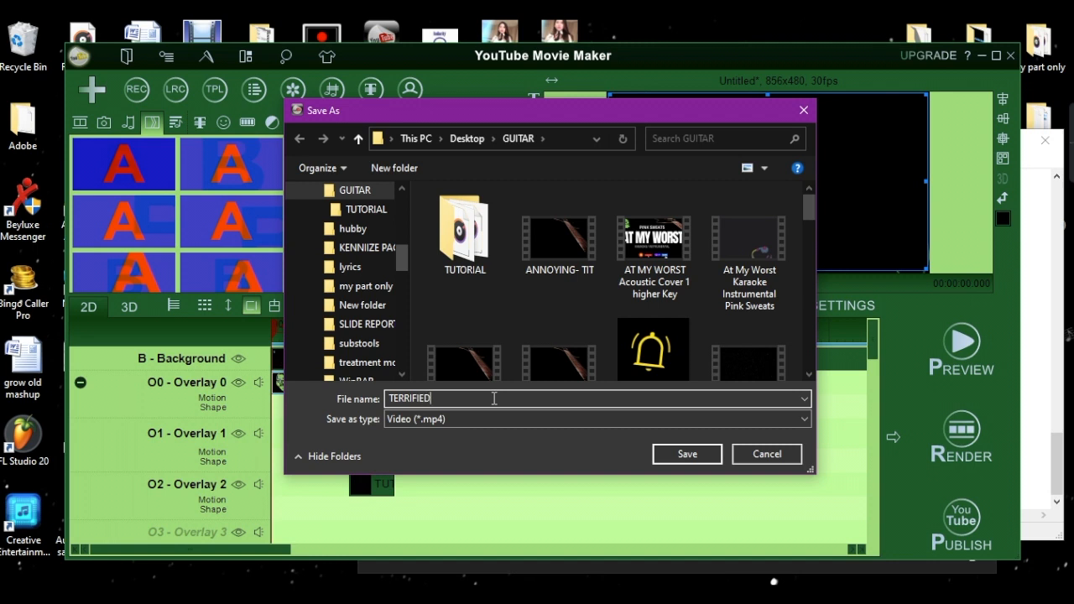
{"action": "type", "text": " tutorial DUET karaoke"}
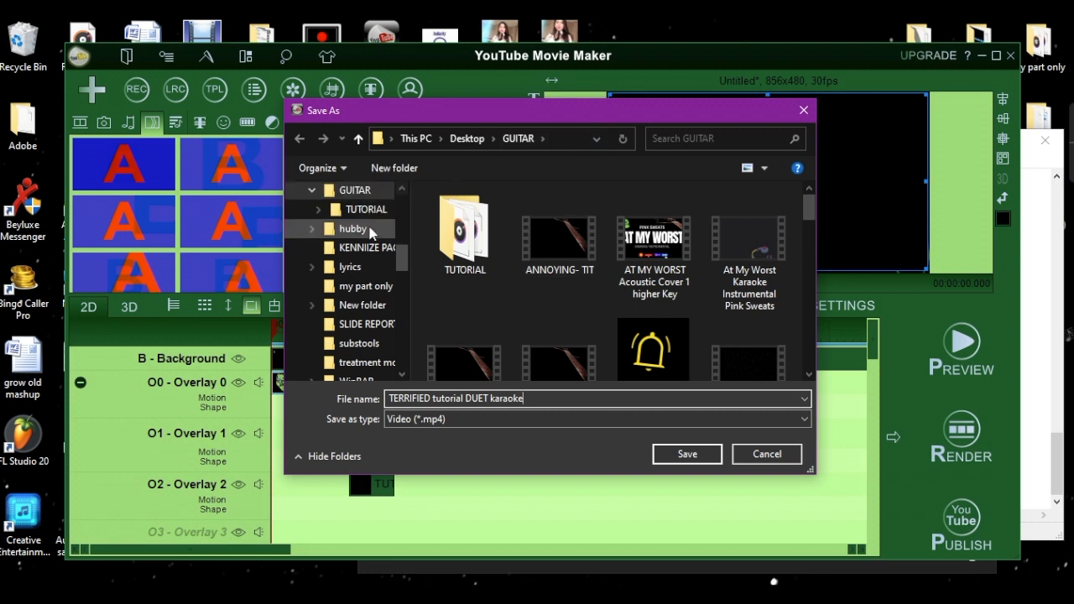
Choose the Desktop as the save location, render the video there and close the completed render report.
{"action": "left_click_drag", "start_coordinate": [403, 258], "coordinate": [408, 175]}
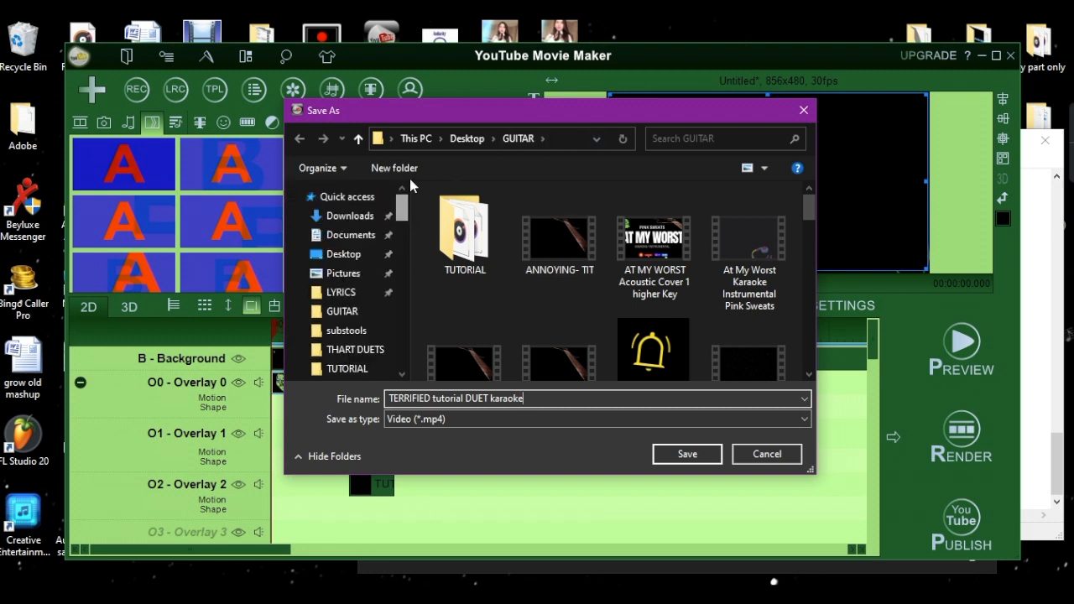
{"action": "left_click", "coordinate": [353, 259]}
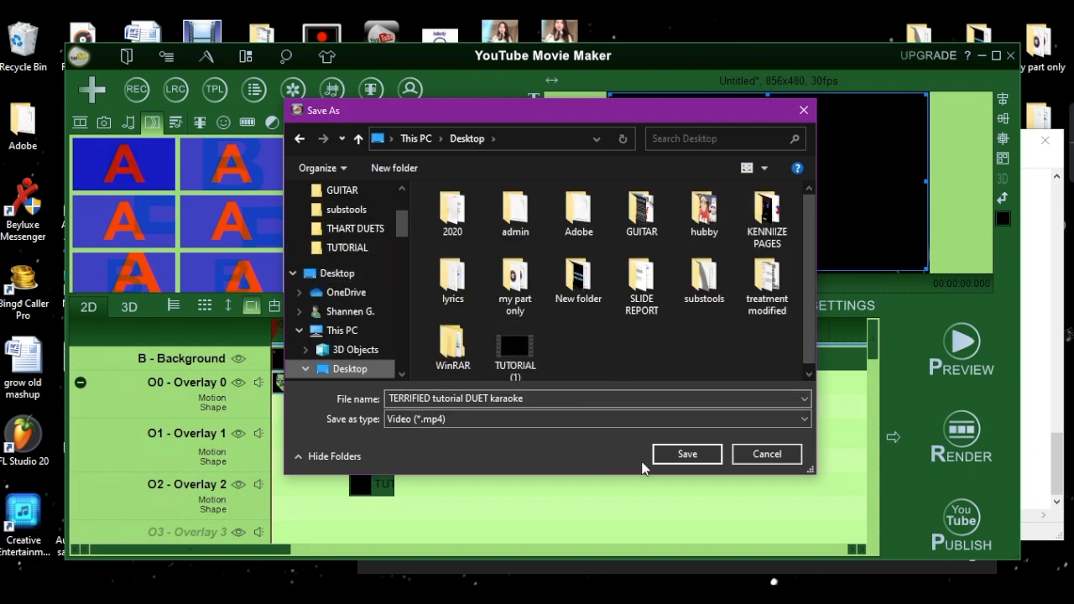
{"action": "left_click", "coordinate": [680, 453]}
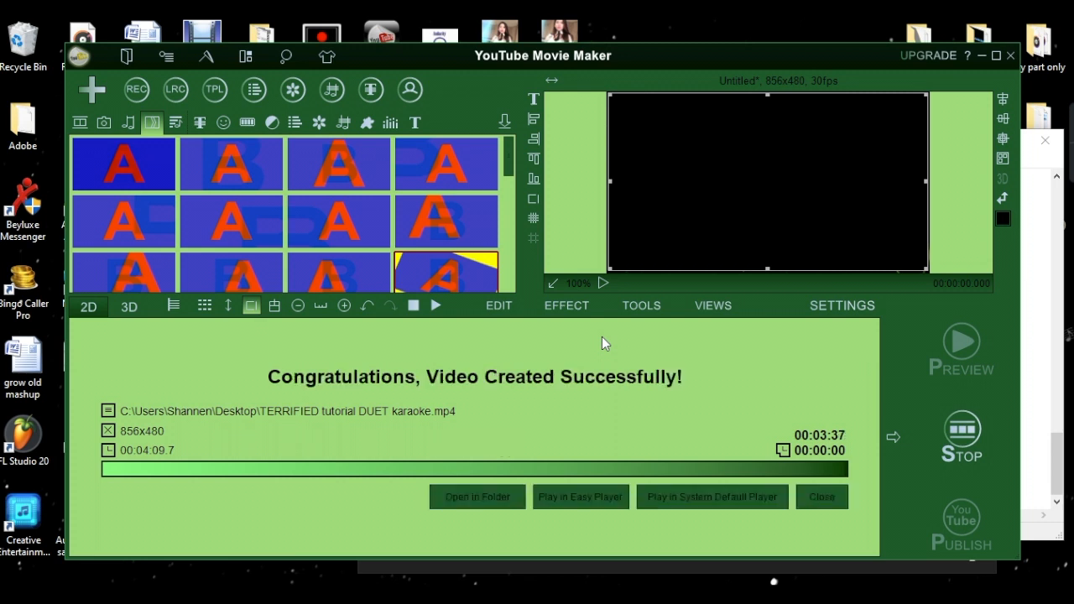
{"action": "left_click", "coordinate": [822, 497]}
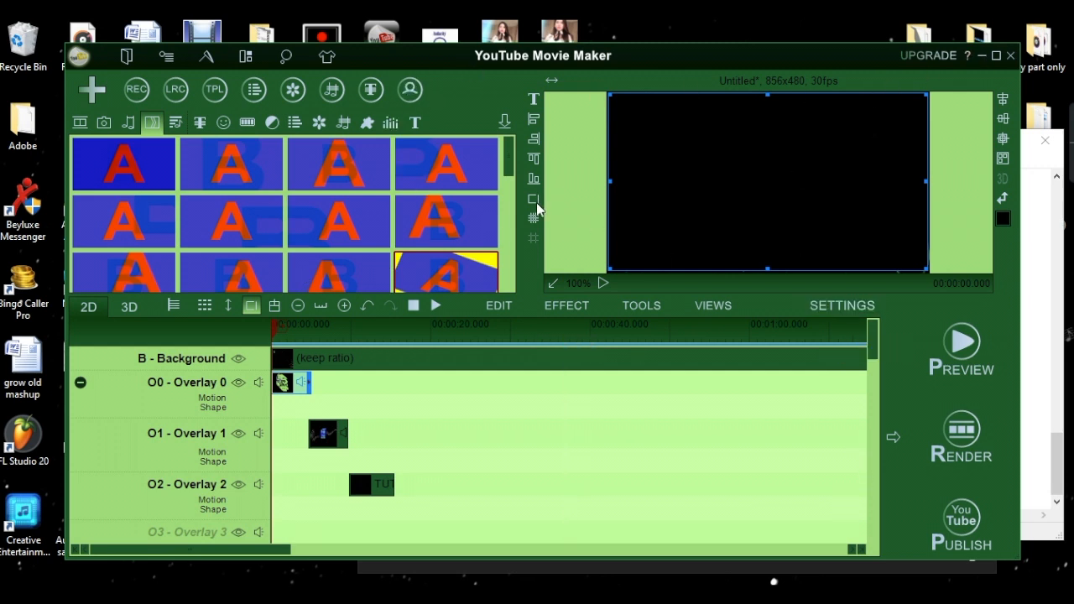
Minimize the editor and Notepad, and play the rendered TERRIFIED tutorial DUET karaoke video from the desktop.
{"action": "left_click", "coordinate": [983, 58]}
{"action": "left_click", "coordinate": [974, 143]}
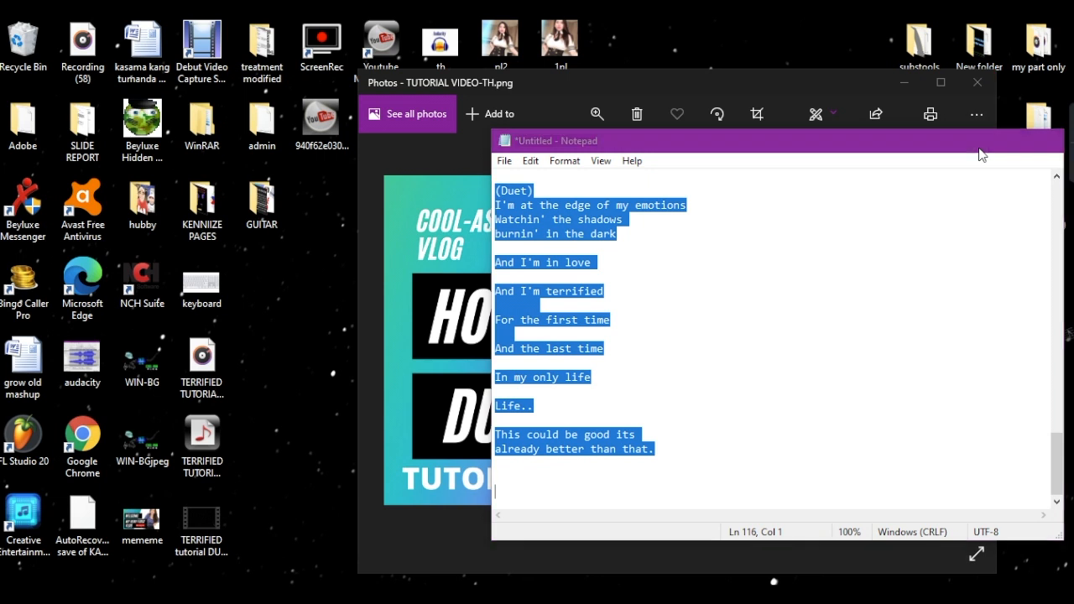
{"action": "double_click", "coordinate": [215, 527]}
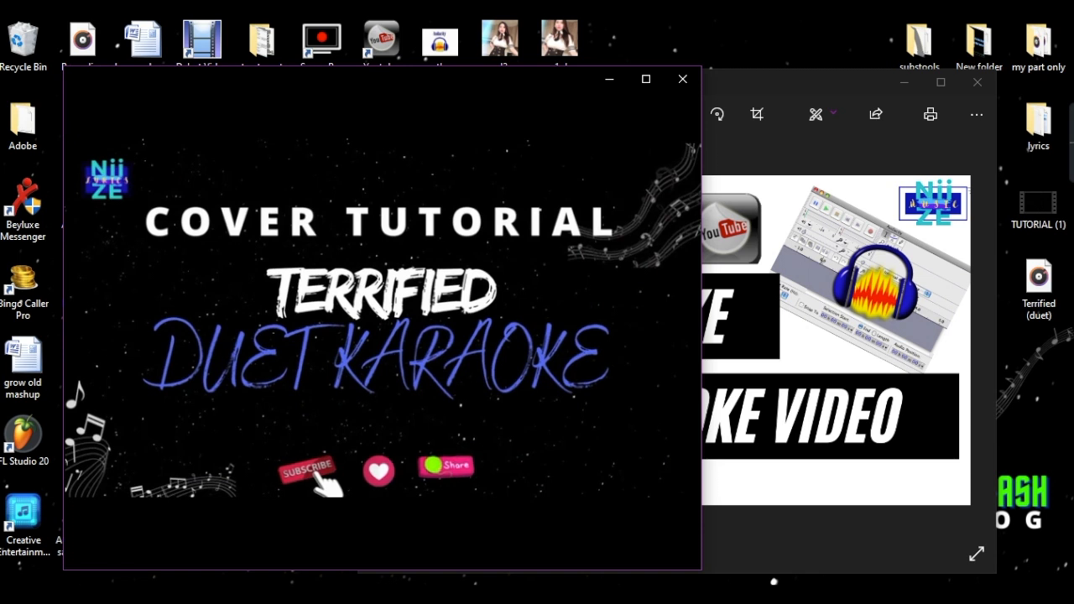
{"action": "mouse_move", "coordinate": [405, 466]}
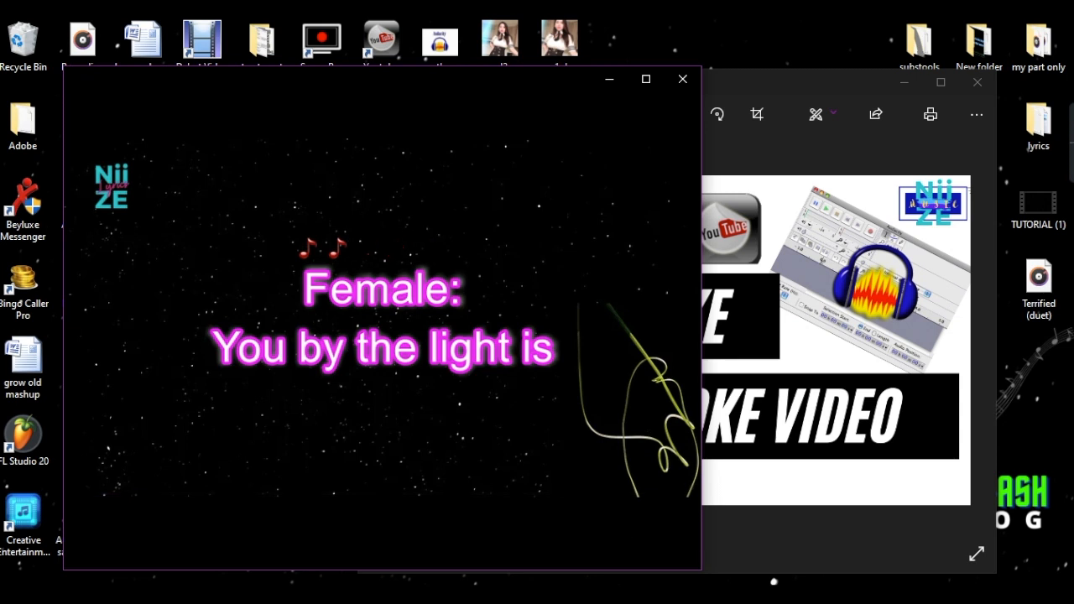
{"action": "mouse_move", "coordinate": [504, 204]}
Move the video player window up and widen it on both sides to enlarge the playing karaoke video.
{"action": "left_click_drag", "start_coordinate": [431, 93], "coordinate": [491, 59]}
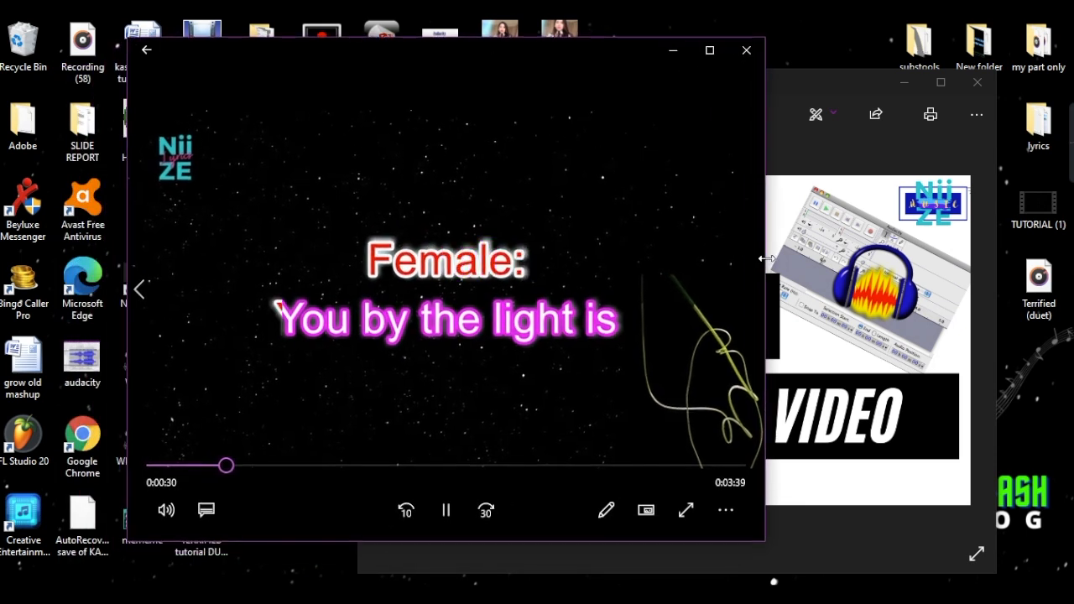
{"action": "left_click_drag", "start_coordinate": [765, 266], "coordinate": [1011, 266]}
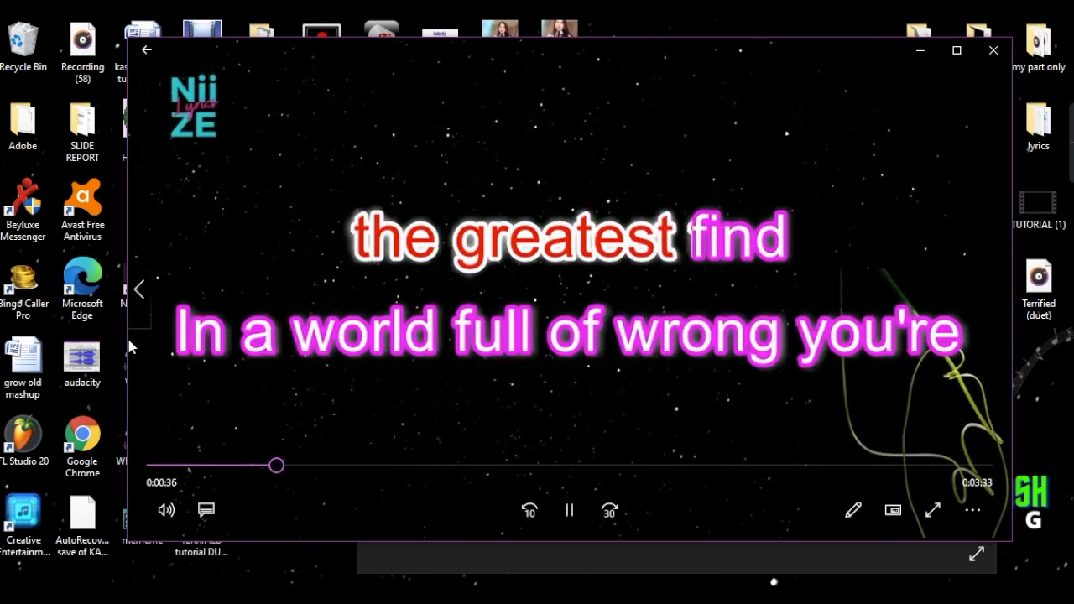
{"action": "left_click_drag", "start_coordinate": [93, 334], "coordinate": [55, 332]}
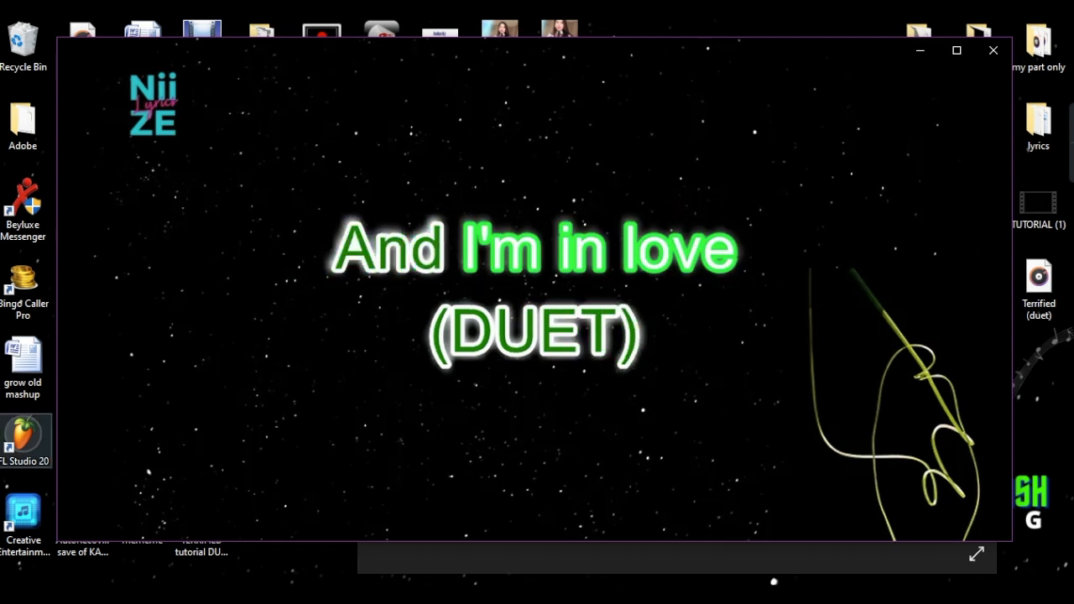
Switch to the Entertainment Console, set the Concert Hall microphone effect to 69%, and minimize it to watch the video's ending.
{"action": "left_click", "coordinate": [923, 600]}
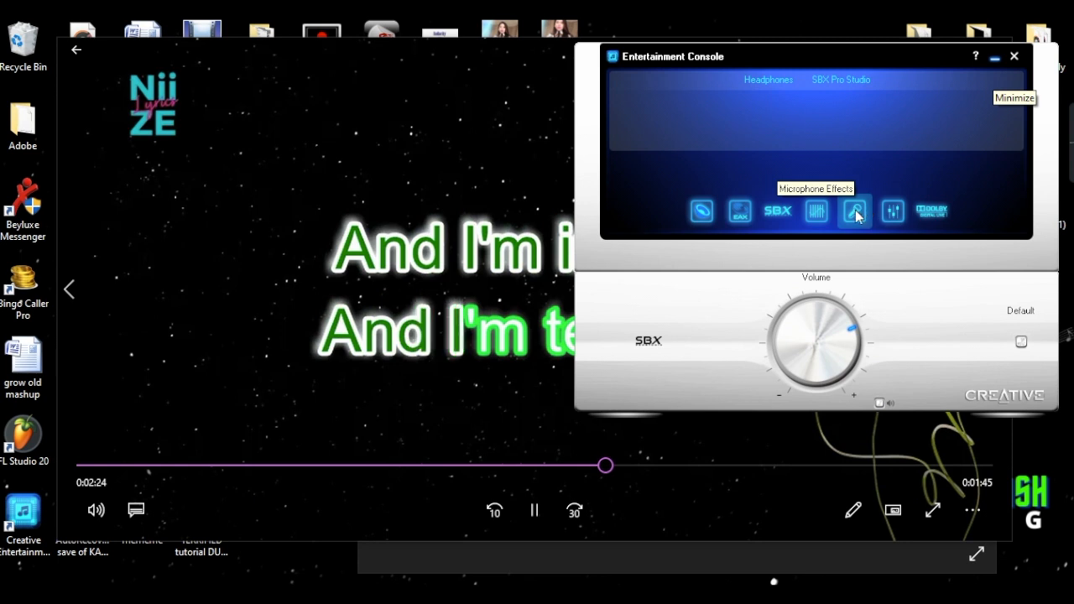
{"action": "left_click", "coordinate": [853, 211]}
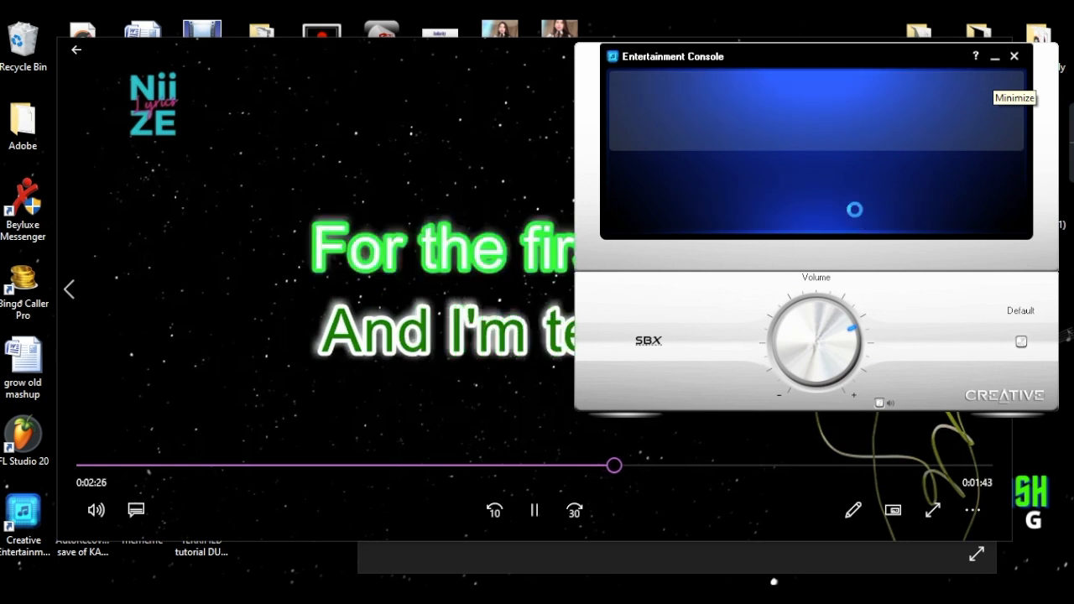
{"action": "left_click_drag", "start_coordinate": [704, 153], "coordinate": [709, 153]}
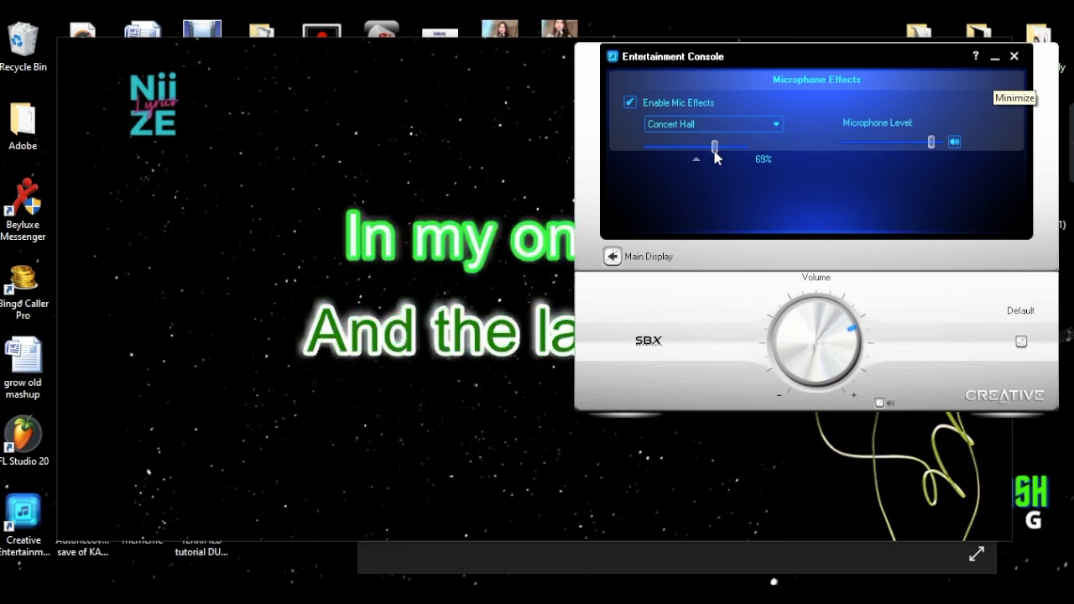
{"action": "left_click", "coordinate": [994, 59]}
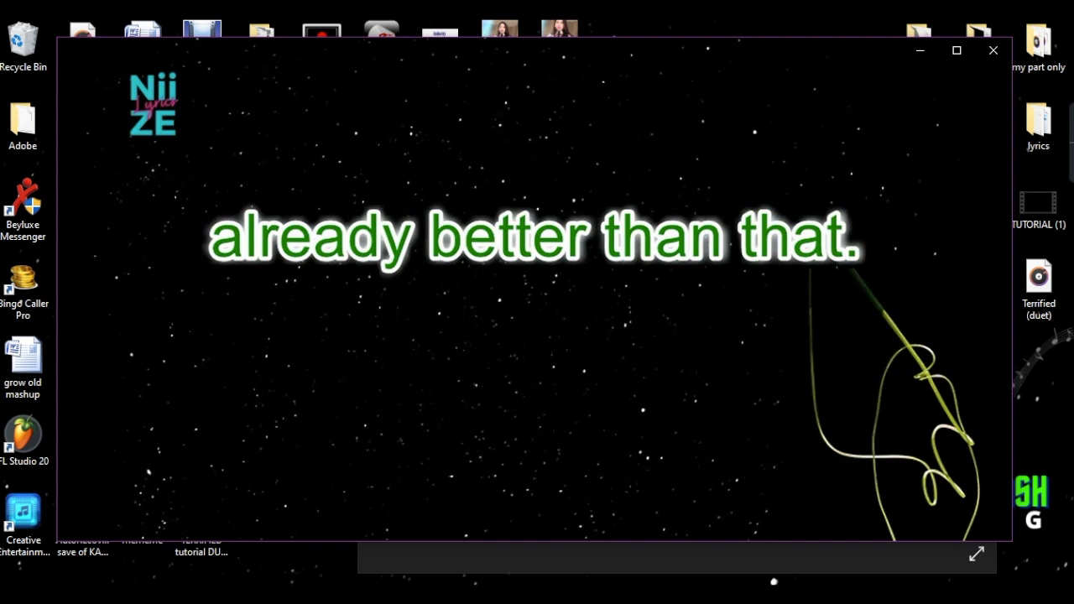
{"action": "mouse_move", "coordinate": [543, 301]}
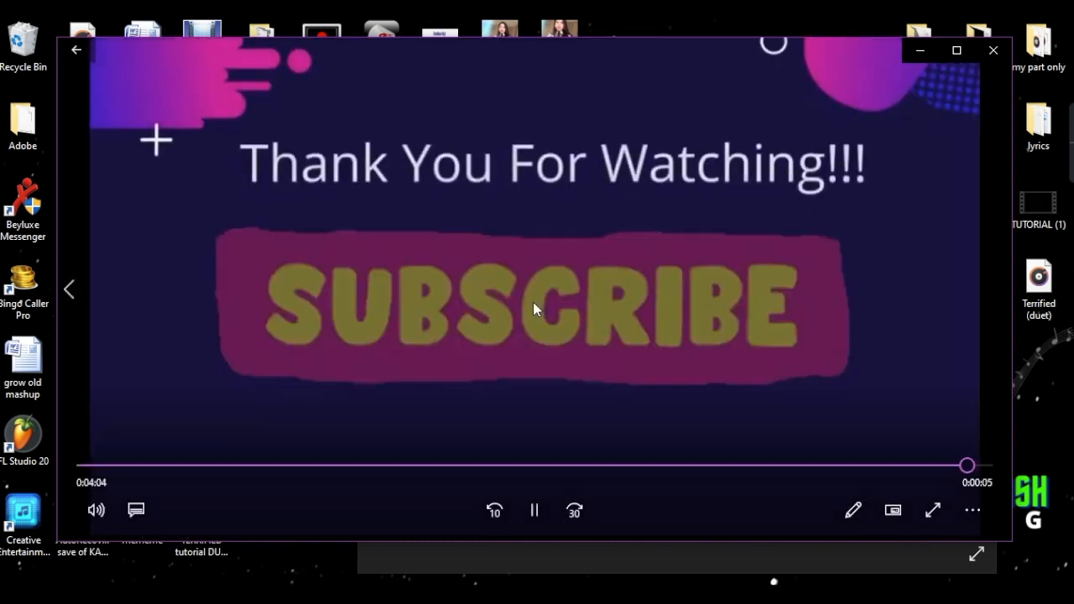